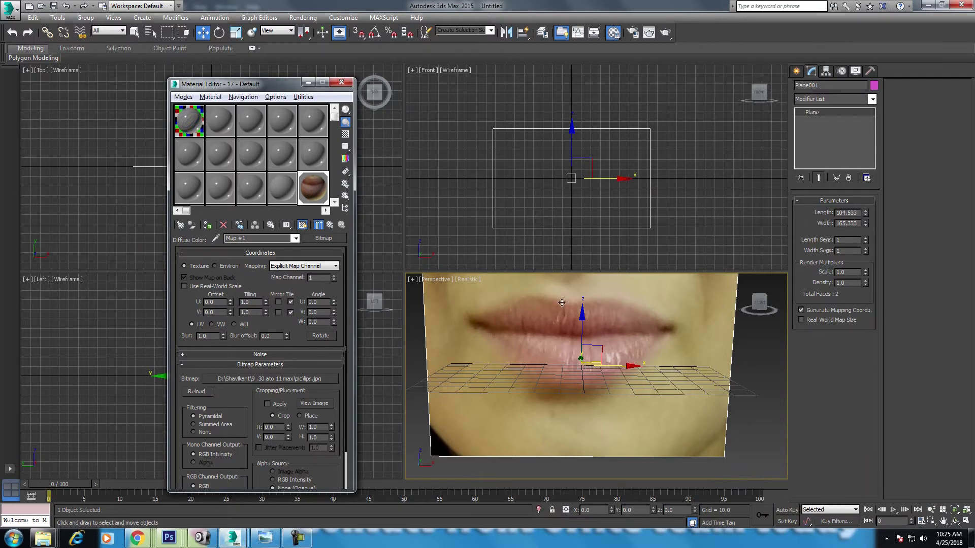
# Assign the reference plane a fresh material with lips.jpg as its diffuse bitmap.
pyautogui.moveTo(680, 132); pyautogui.dragTo(625, 198)
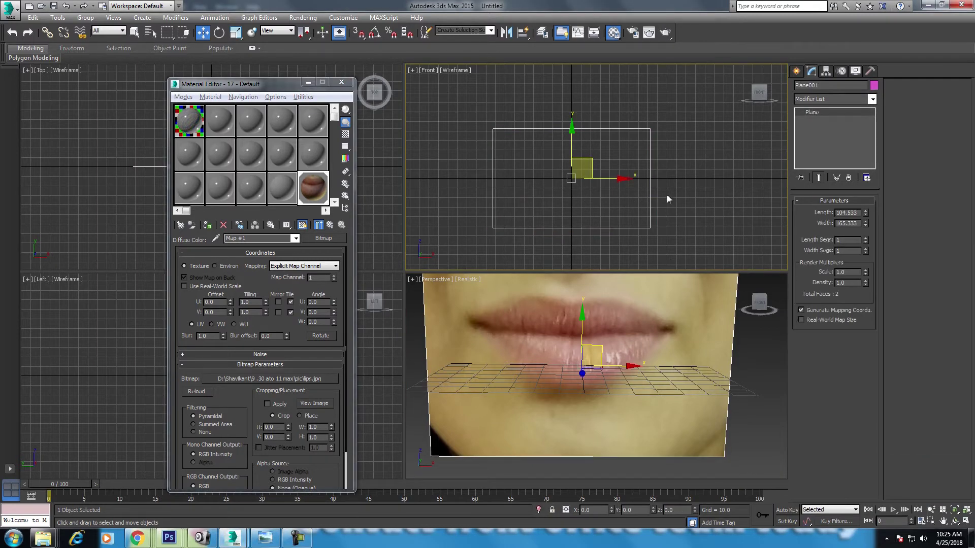
pyautogui.moveTo(666, 194); pyautogui.dragTo(693, 142, button='middle')
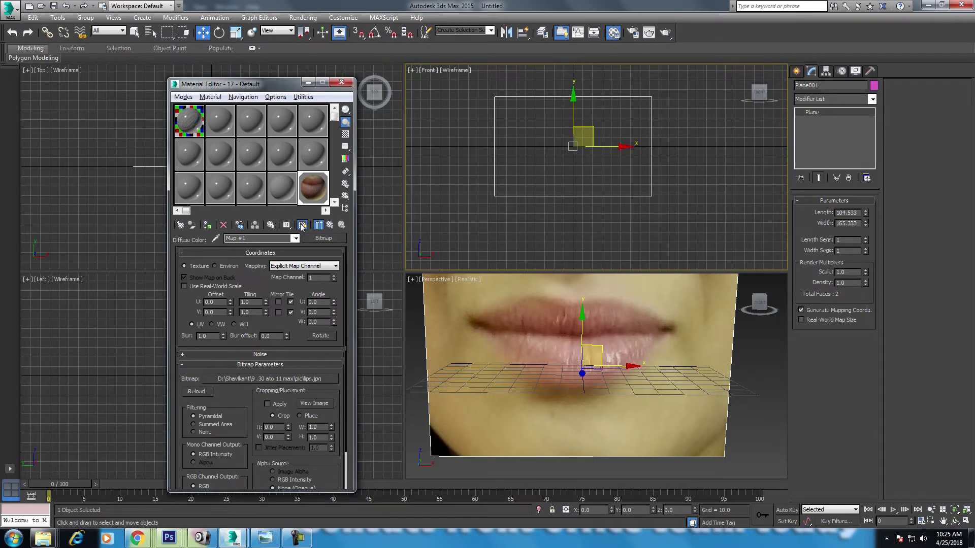
pyautogui.click(293, 194)
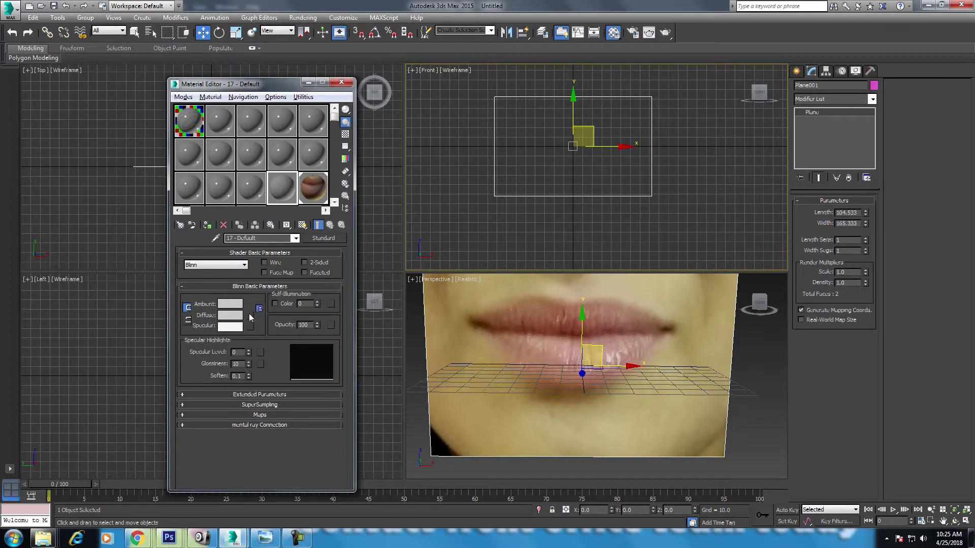
pyautogui.click(249, 316)
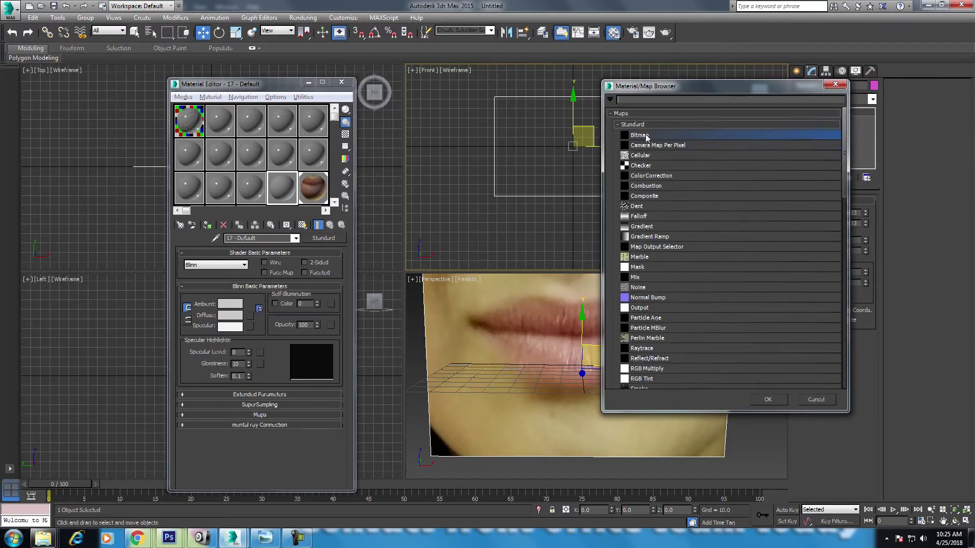
pyautogui.doubleClick(647, 138)
pyautogui.click(468, 94)
pyautogui.doubleClick(468, 95)
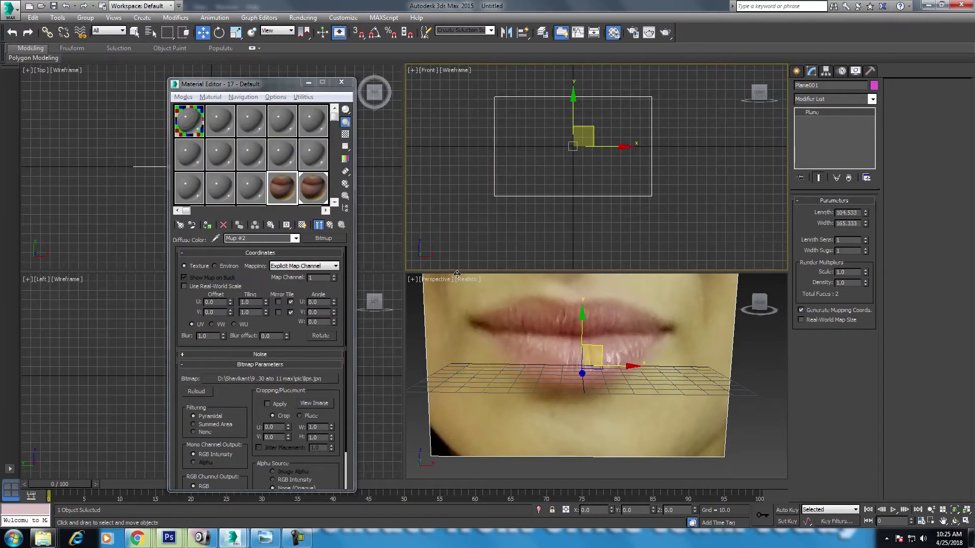
pyautogui.scroll(-5, 703, 290)
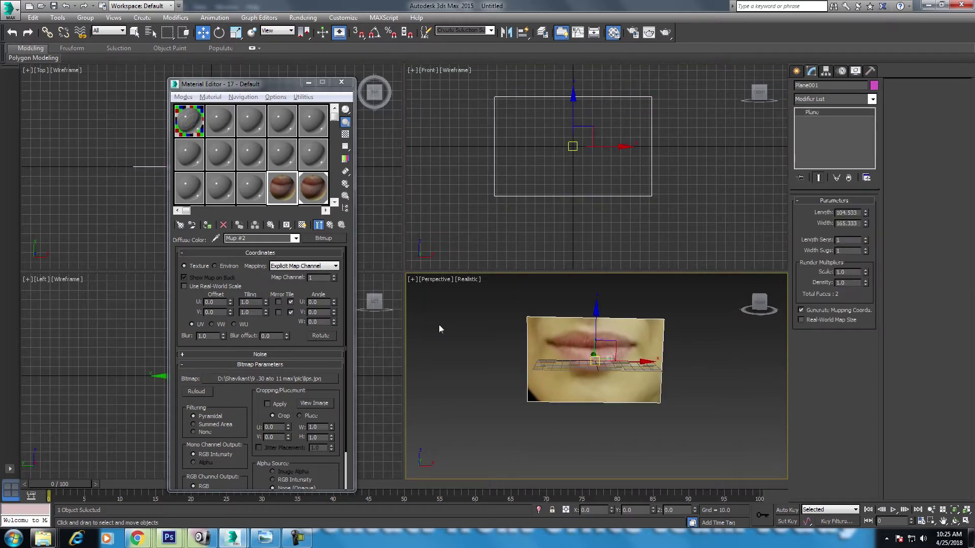
pyautogui.click(207, 225)
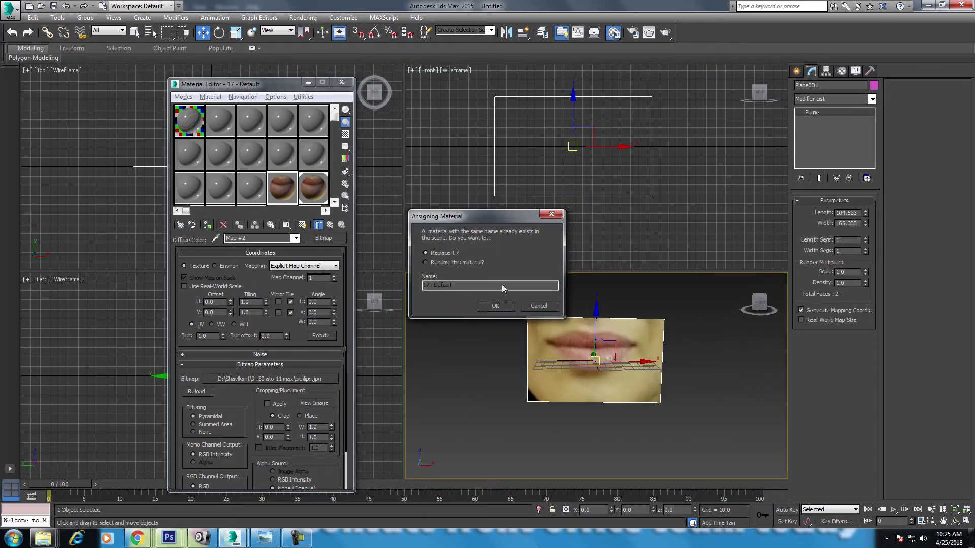
# Rename the material to lips, reapply it, and show it shaded in the viewport.
pyautogui.moveTo(463, 284); pyautogui.dragTo(301, 288)
pyautogui.write('lips')
pyautogui.press('Return')
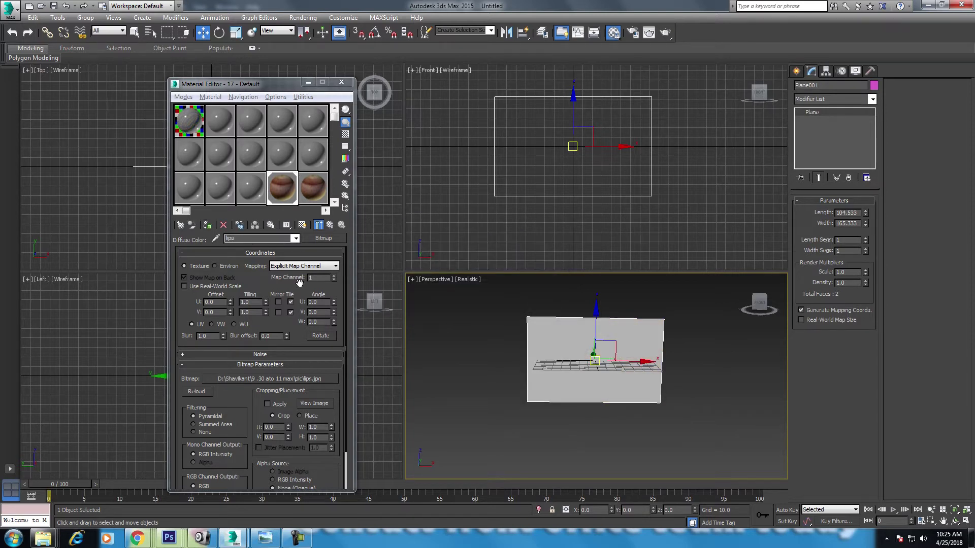
pyautogui.click(208, 225)
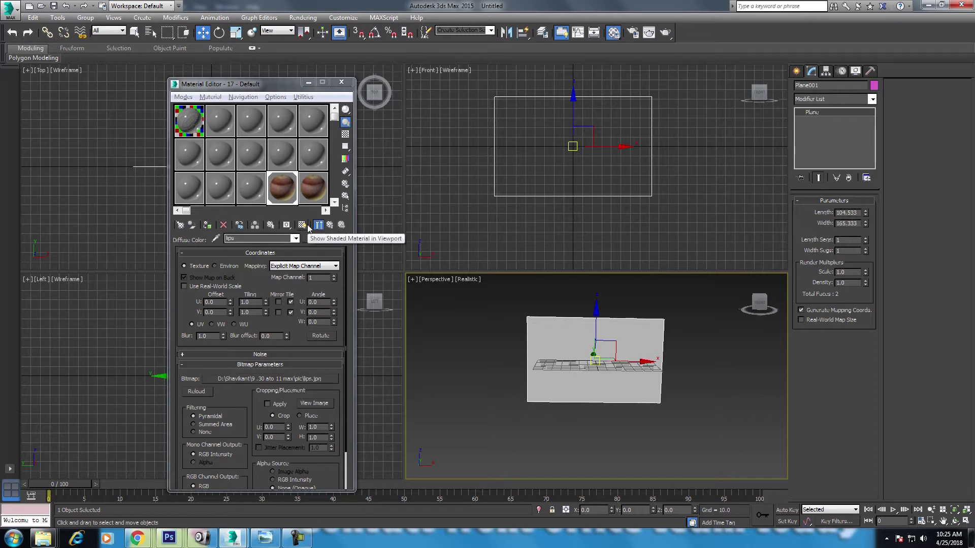
pyautogui.click(302, 225)
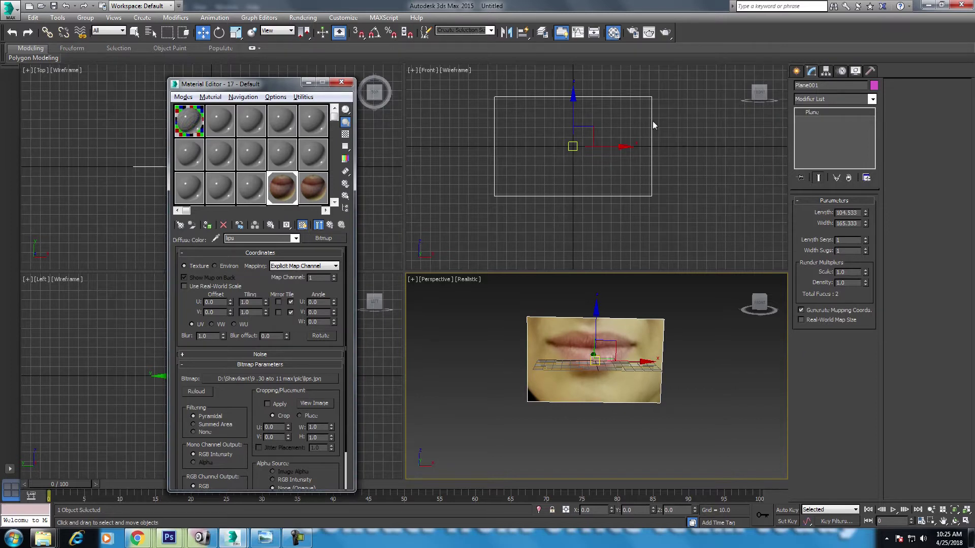
pyautogui.rightClick(682, 140)
# Show the Front view in Realistic shading and move the plane to centre the lips.
pyautogui.scroll(3, 592, 181)
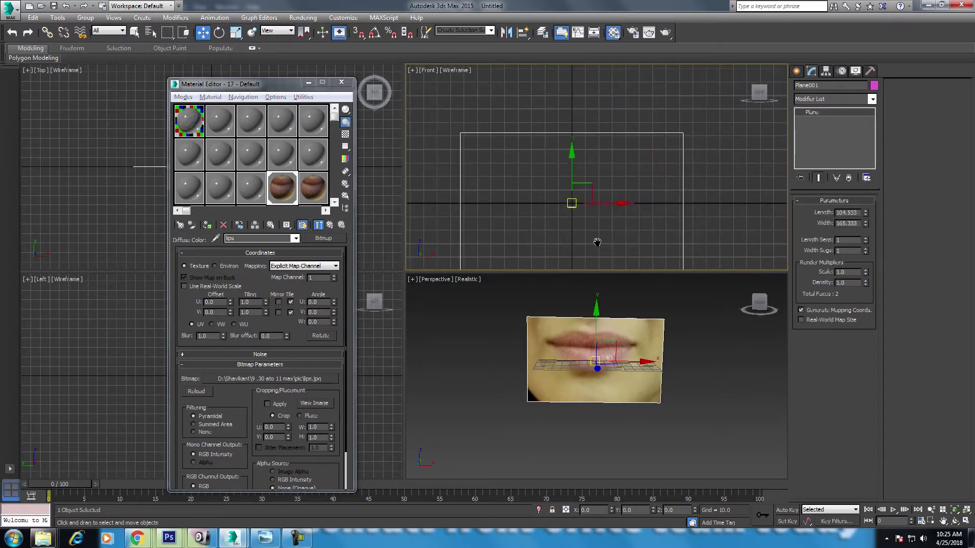
pyautogui.moveTo(595, 175); pyautogui.dragTo(578, 139, button='middle')
pyautogui.press('F3')
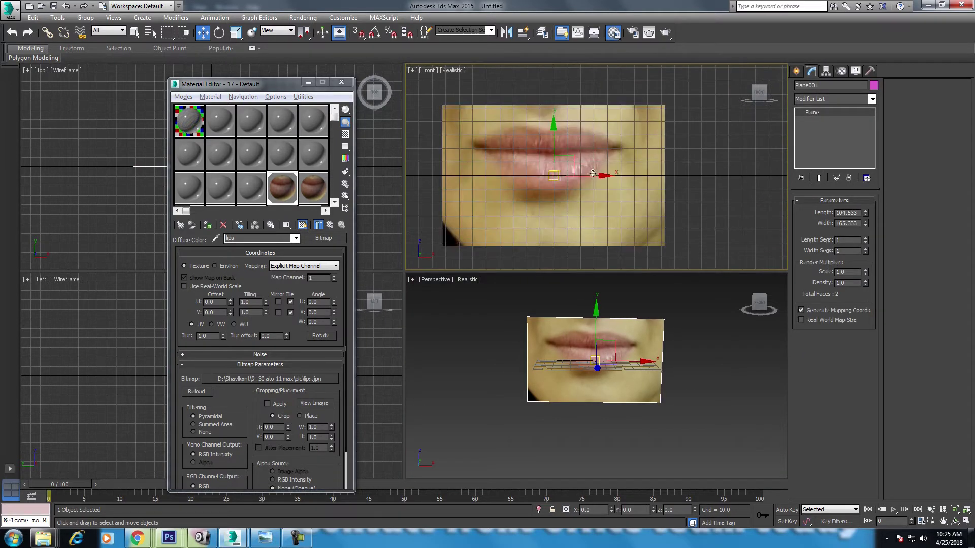
pyautogui.moveTo(560, 133); pyautogui.dragTo(560, 152)
pyautogui.moveTo(605, 202); pyautogui.dragTo(611, 202)
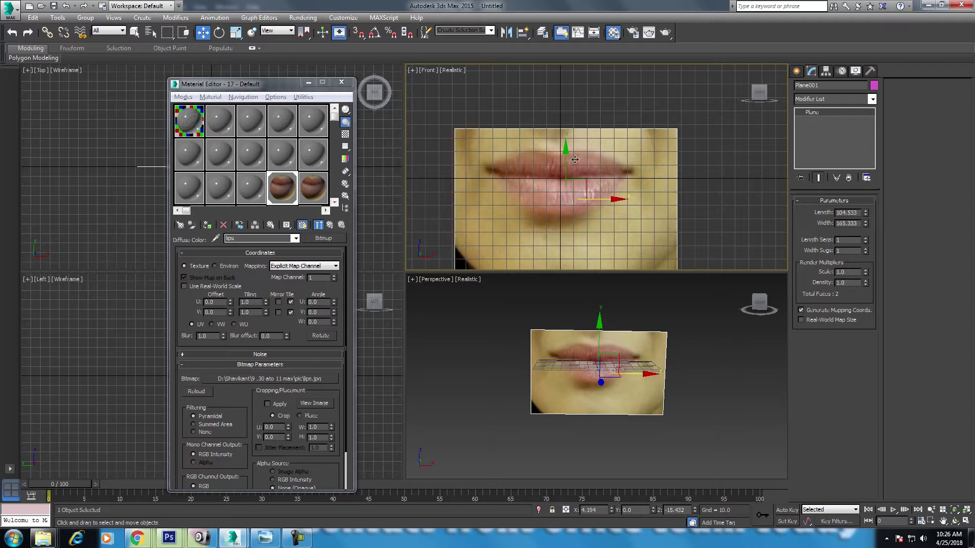
pyautogui.scroll(2, 574, 159)
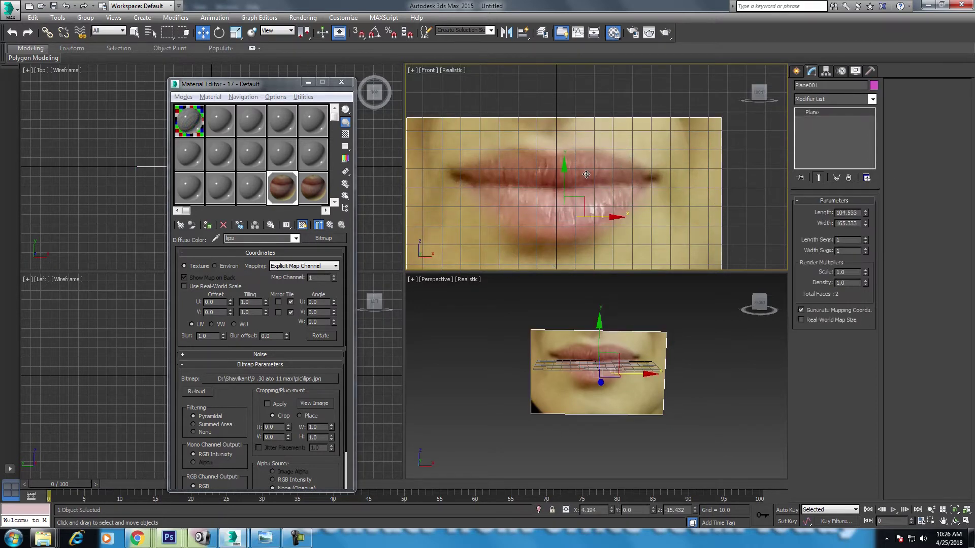
pyautogui.moveTo(561, 169); pyautogui.dragTo(555, 167, button='middle')
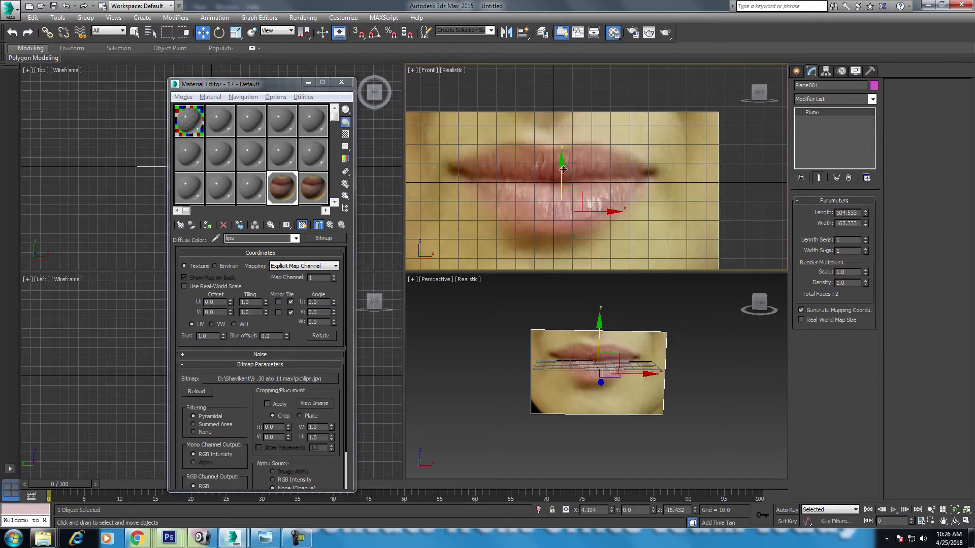
# Freeze the plane with Show Frozen in Gray off so its photo stays visible.
pyautogui.rightClick(592, 150)
pyautogui.click(625, 218)
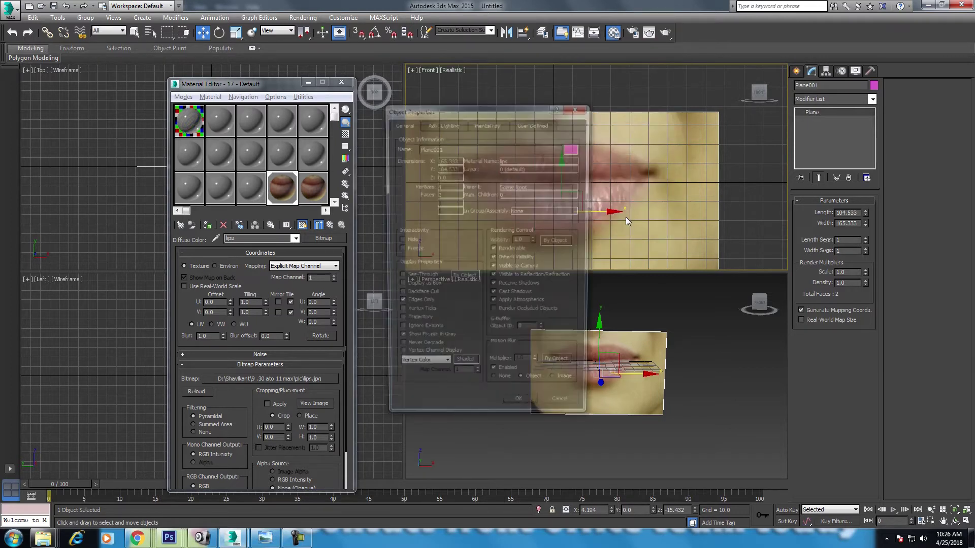
pyautogui.click(416, 340)
pyautogui.click(523, 410)
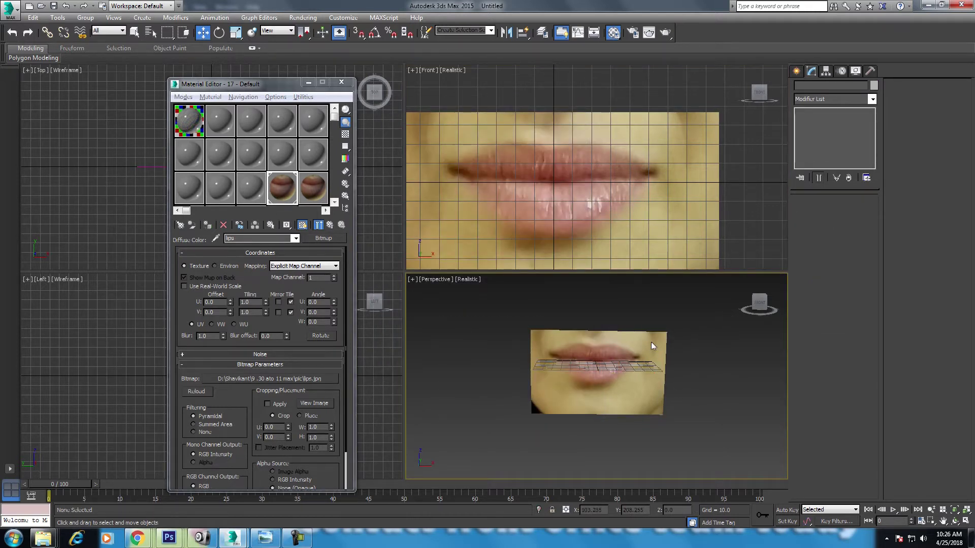
# Set the lips material's Self-Illumination to 100 and maximize the Front view.
pyautogui.click(320, 226)
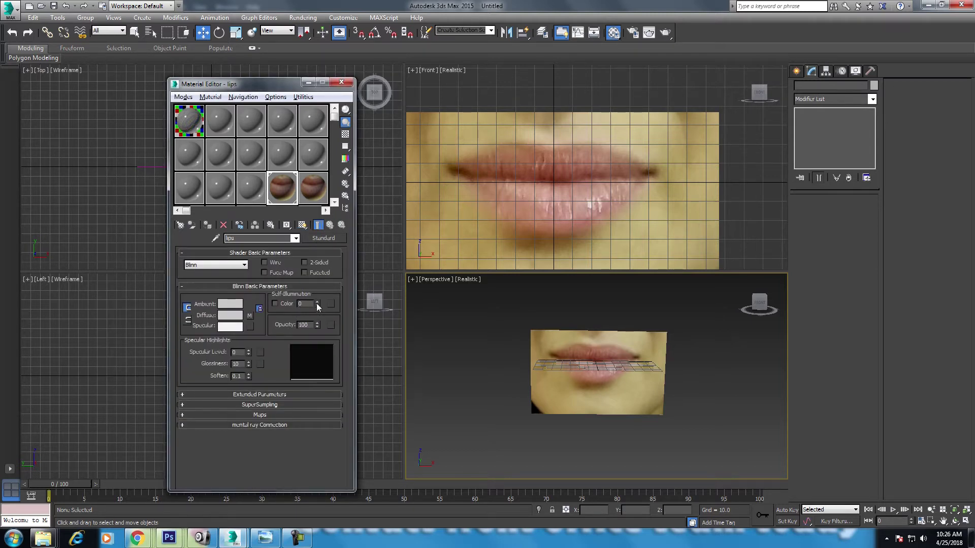
pyautogui.write('100')
pyautogui.press('Return')
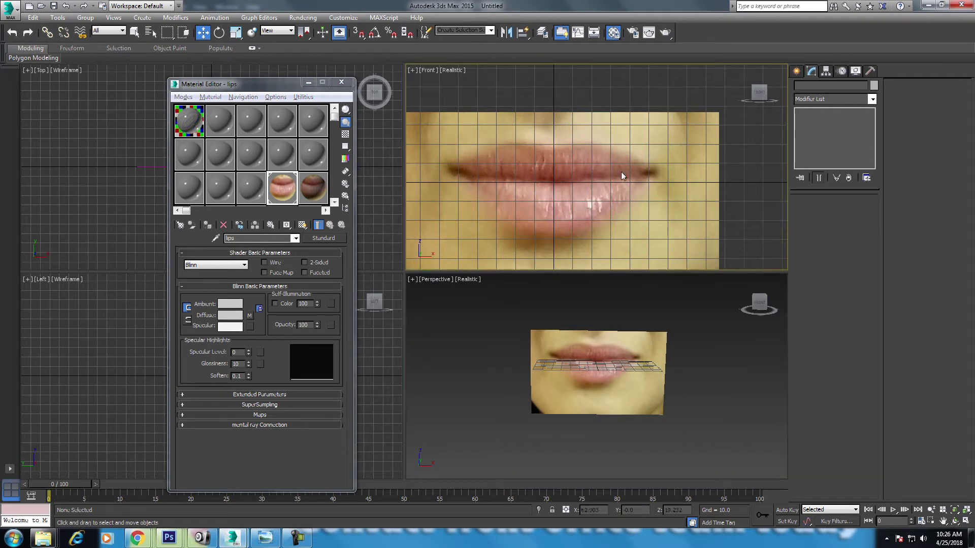
pyautogui.scroll(2, 620, 176)
pyautogui.hotkey('alt', 'w')
pyautogui.moveTo(509, 277); pyautogui.dragTo(598, 245, button='middle')
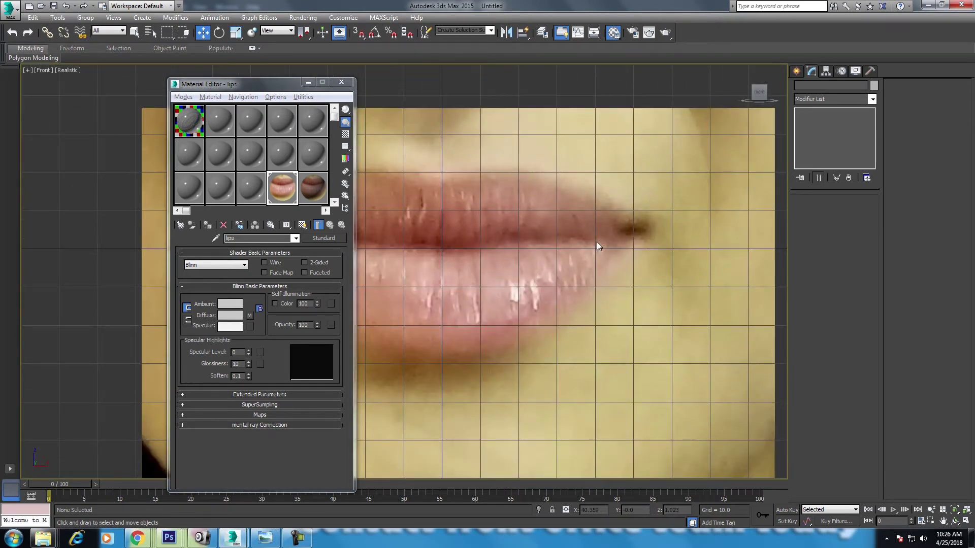
pyautogui.scroll(-1, 596, 242)
pyautogui.scroll(-2, 594, 241)
pyautogui.scroll(-2, 561, 235)
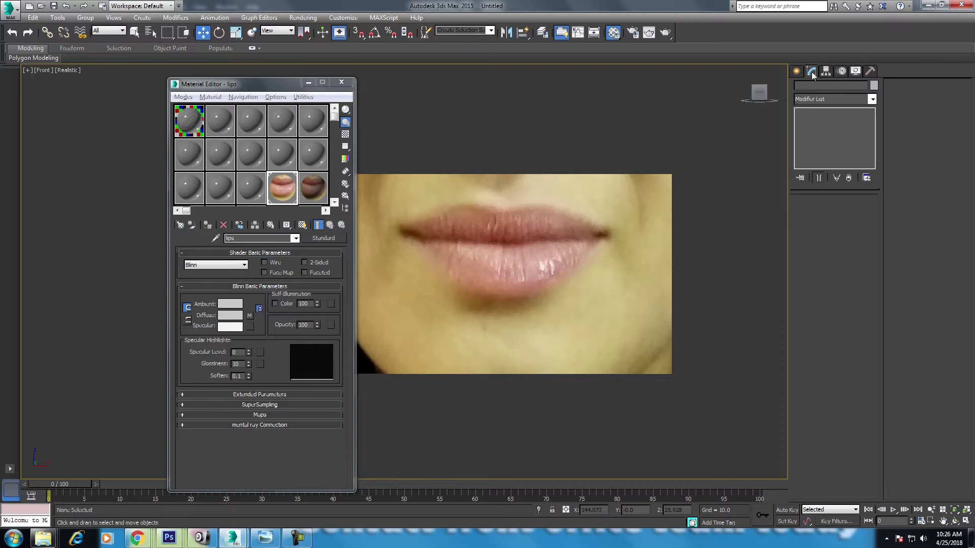
pyautogui.click(796, 71)
# Draw a small plane over the lower lip centre and move it in front of the photo.
pyautogui.click(854, 178)
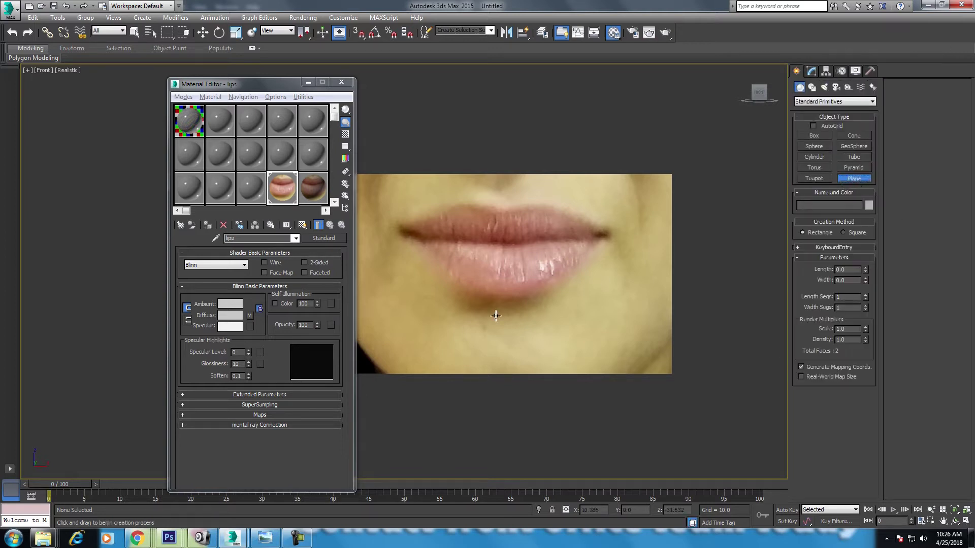
pyautogui.scroll(2, 489, 300)
pyautogui.moveTo(486, 257); pyautogui.dragTo(528, 326)
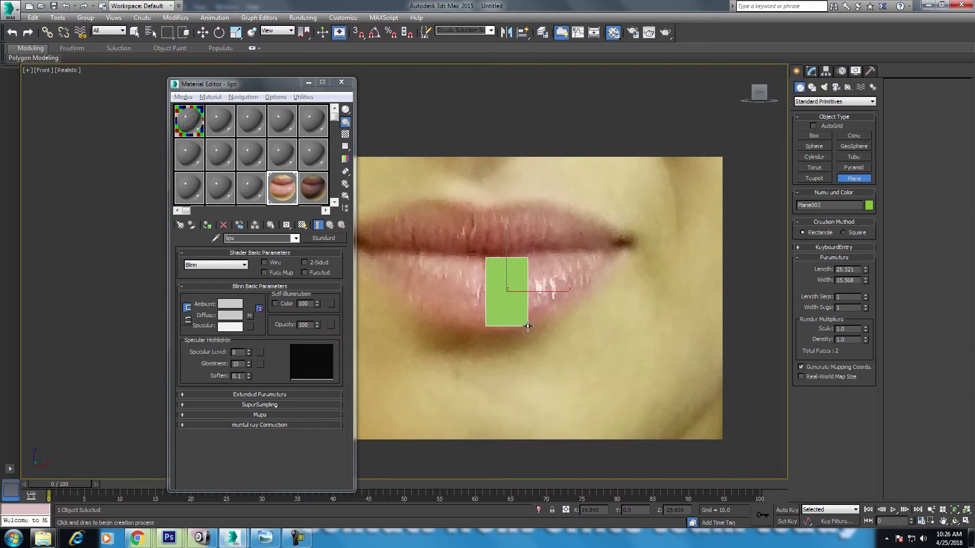
pyautogui.press('w')
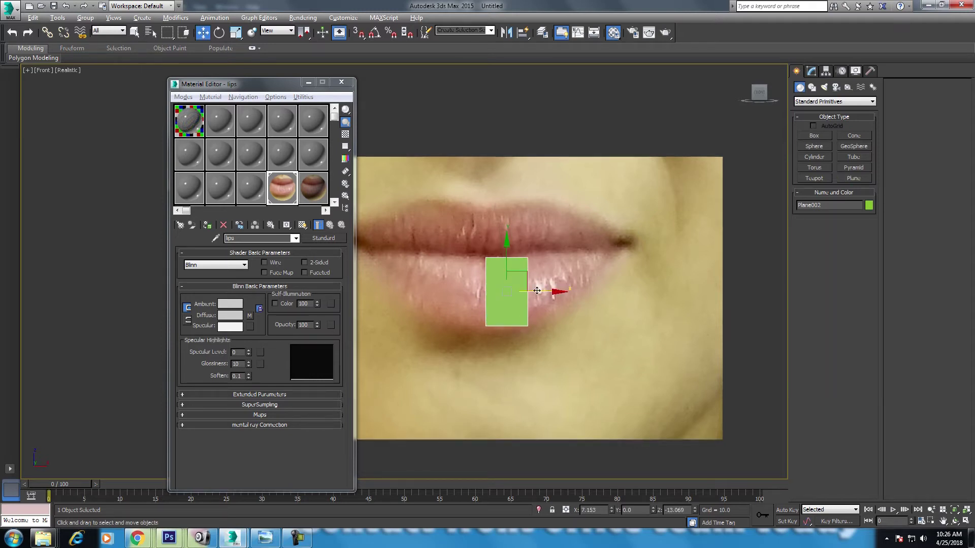
pyautogui.hotkey('alt', 'w')
pyautogui.click(341, 81)
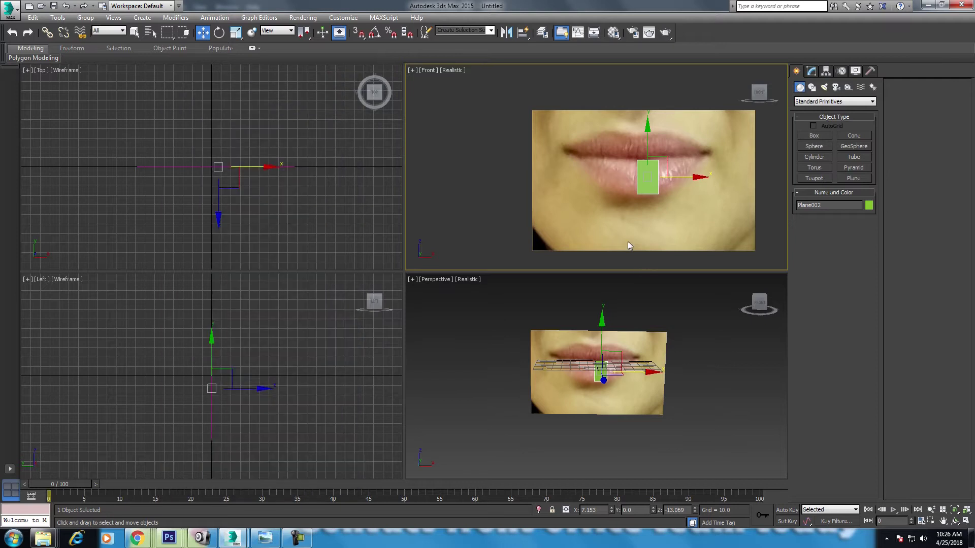
pyautogui.moveTo(247, 398); pyautogui.dragTo(233, 388, button='middle')
pyautogui.moveTo(233, 385); pyautogui.dragTo(252, 384)
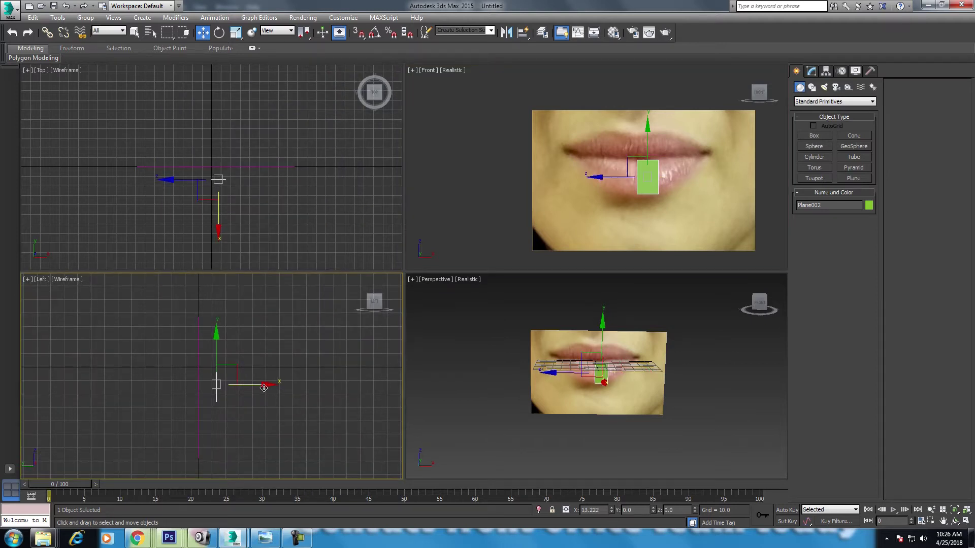
# Copy it up as Plane003 over the upper lip, sized 21.269 long by 15.412 wide.
pyautogui.keyDown('shift'); pyautogui.moveTo(648, 163); pyautogui.dragTo(642, 126); pyautogui.keyUp('shift')
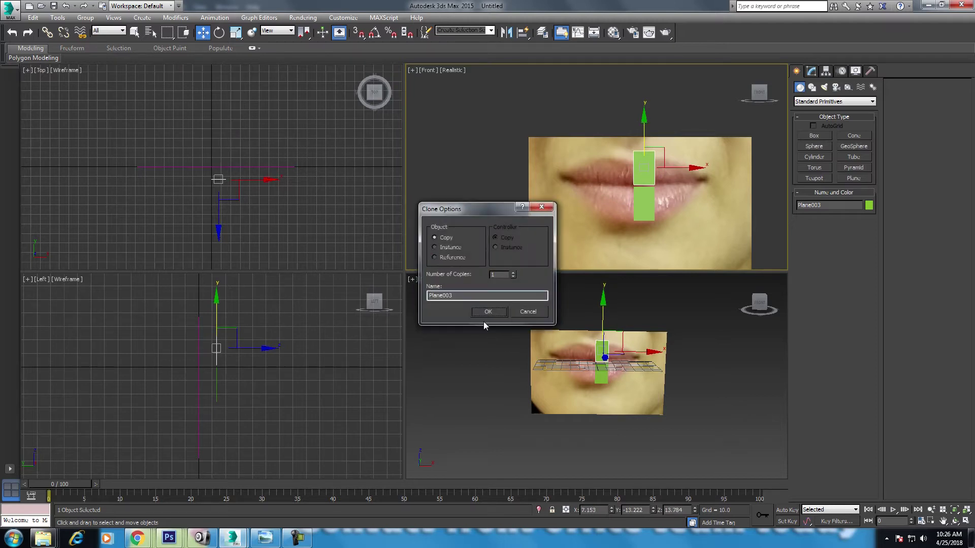
pyautogui.click(488, 312)
pyautogui.click(813, 71)
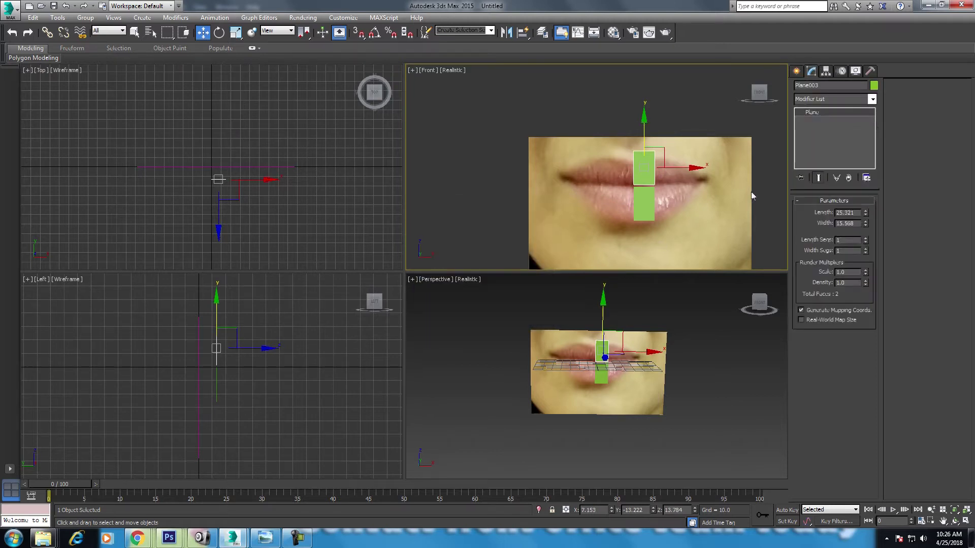
pyautogui.scroll(3, 635, 155)
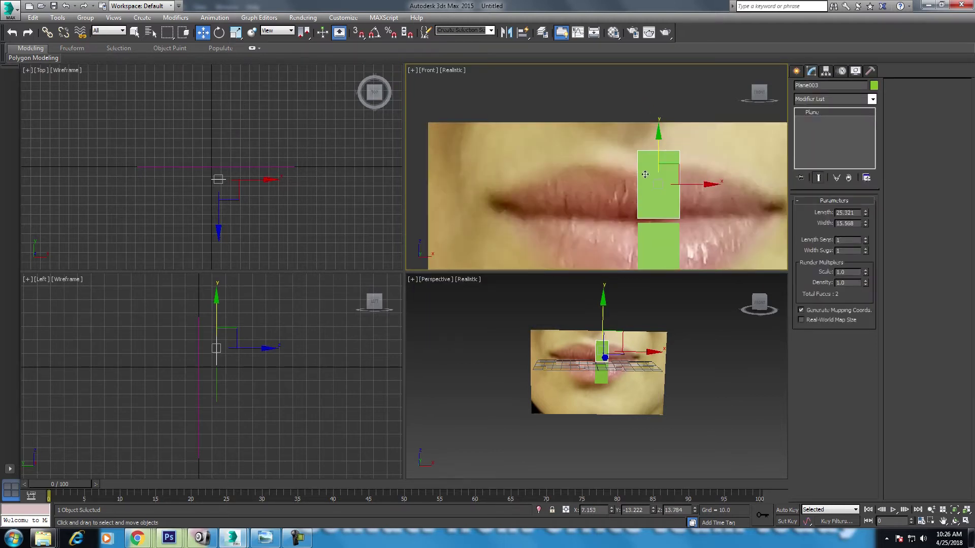
pyautogui.click(866, 226)
pyautogui.moveTo(866, 212); pyautogui.dragTo(867, 224)
# Move the upper plane down over the lip and back in depth in the Left view.
pyautogui.moveTo(663, 122); pyautogui.dragTo(663, 129)
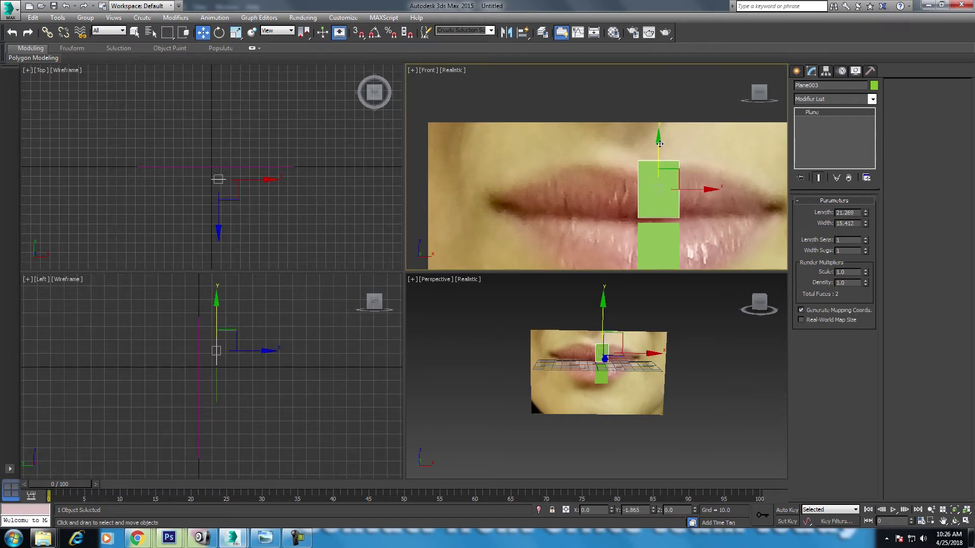
pyautogui.click(242, 348)
pyautogui.moveTo(256, 358)
pyautogui.mouseDown()
pyautogui.moveTo(237, 396)
pyautogui.moveTo(199, 403)
pyautogui.mouseUp()
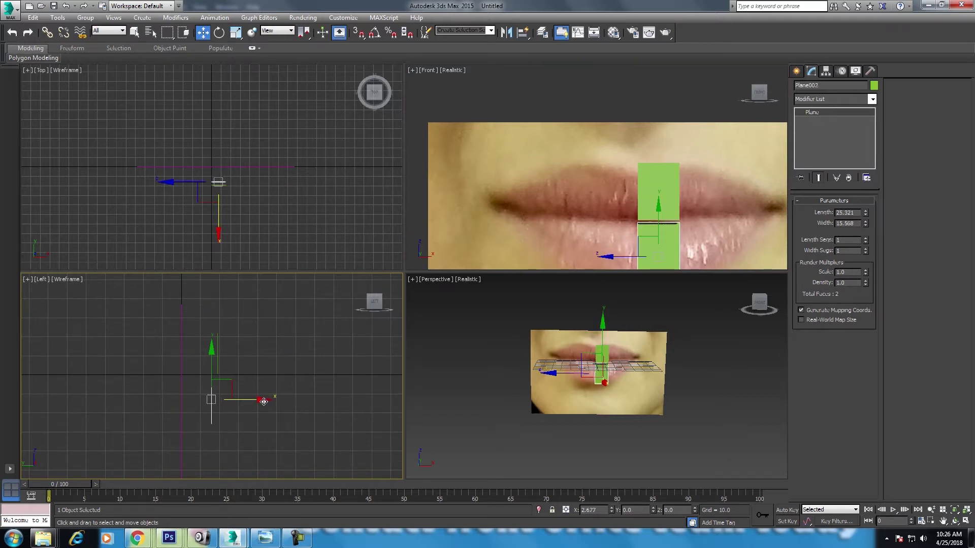
pyautogui.press('e')
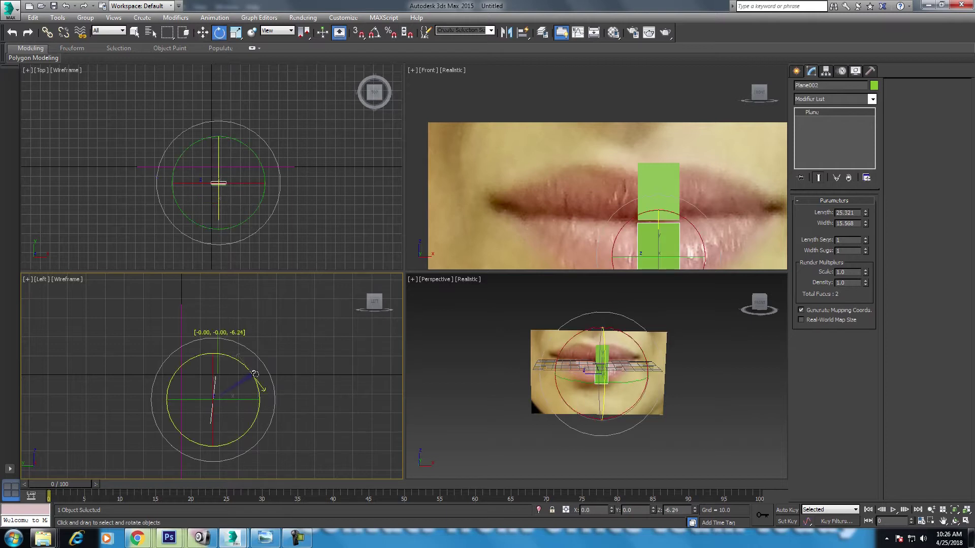
pyautogui.press('w')
pyautogui.click(214, 358)
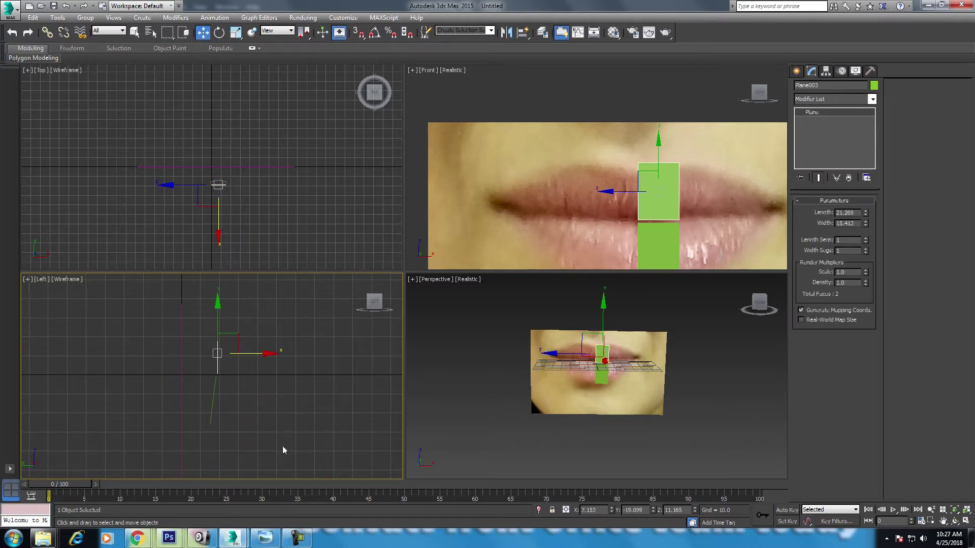
pyautogui.moveTo(43, 539)
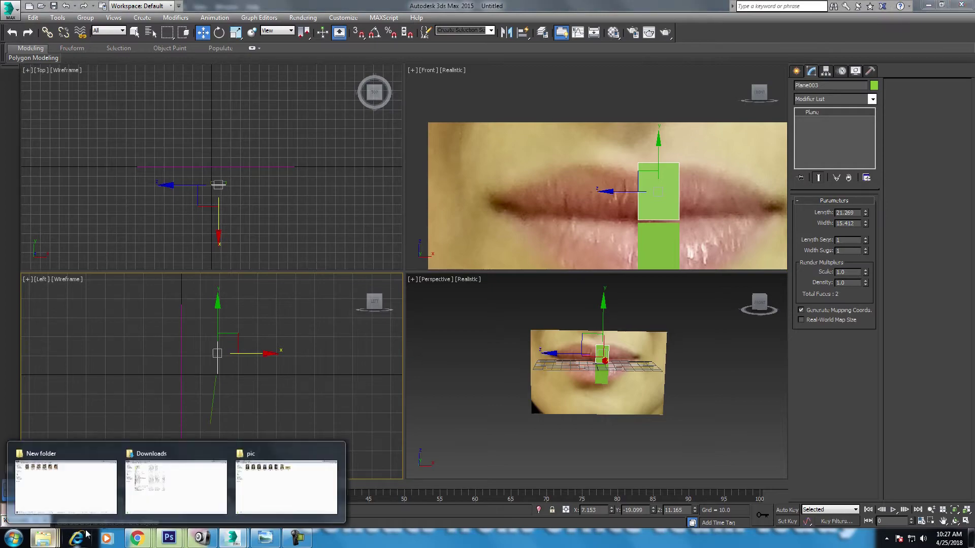
# View IMG_20180425_093803.jpg zoomed to 30% on the lips, then close the pic folder.
pyautogui.click(262, 493)
pyautogui.doubleClick(395, 83)
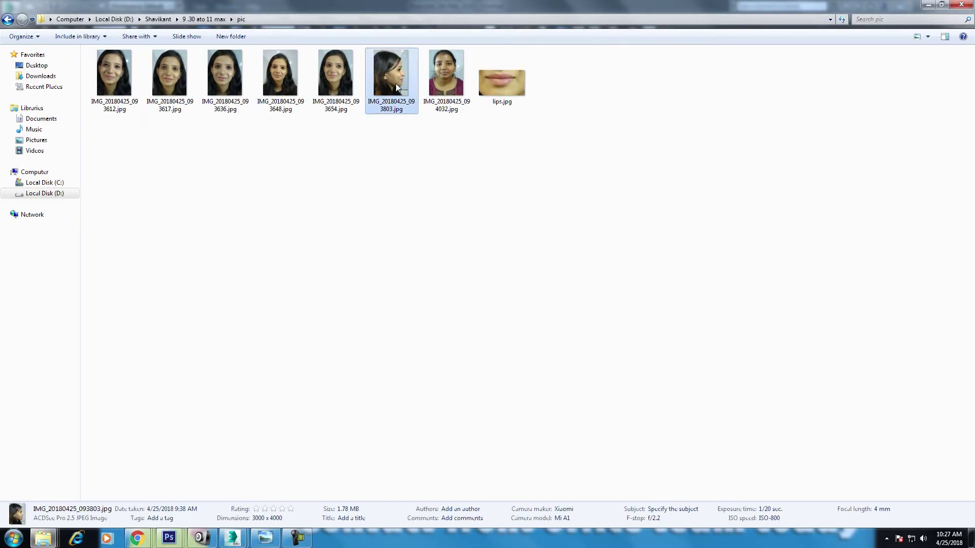
pyautogui.scroll(2, 307, 246)
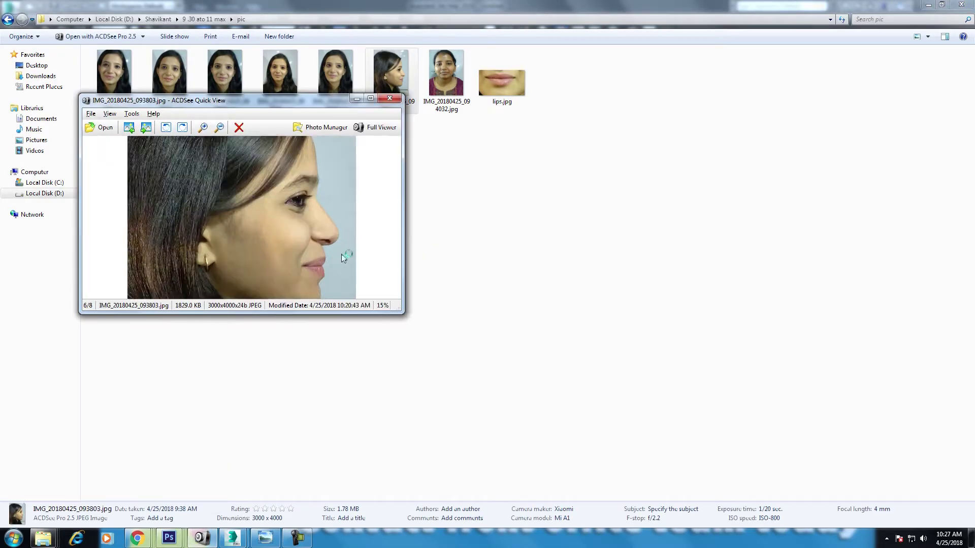
pyautogui.scroll(2, 341, 254)
pyautogui.scroll(1, 321, 200)
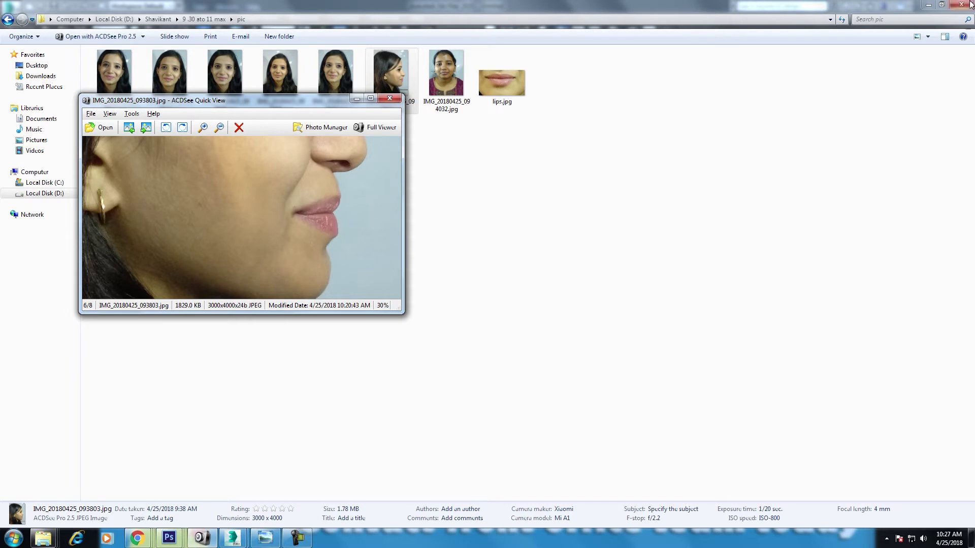
pyautogui.click(929, 4)
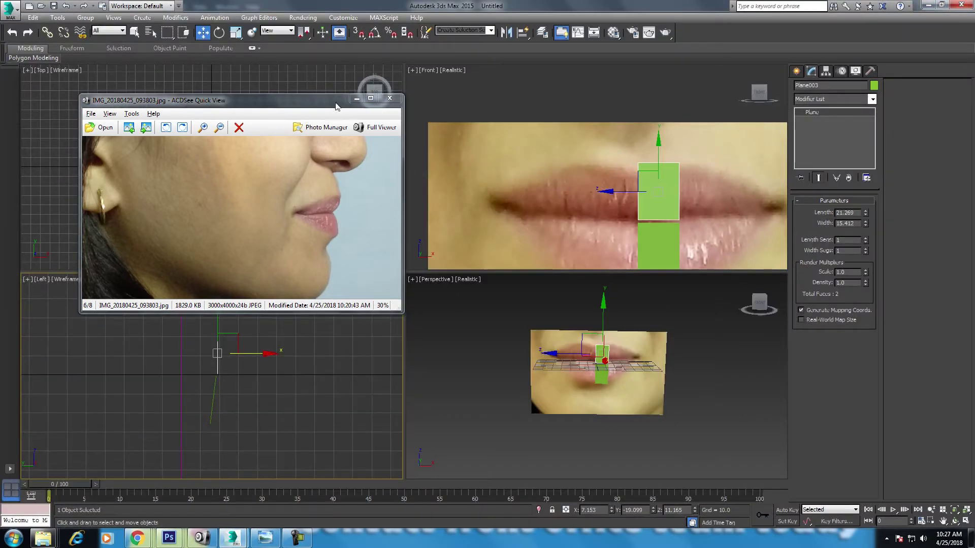
# Rotate the lower lip plane in the Left view to match the lip profile.
pyautogui.moveTo(335, 106); pyautogui.dragTo(228, 60)
pyautogui.scroll(1, 259, 387)
pyautogui.click(206, 409)
pyautogui.scroll(1, 244, 408)
pyautogui.scroll(1, 249, 410)
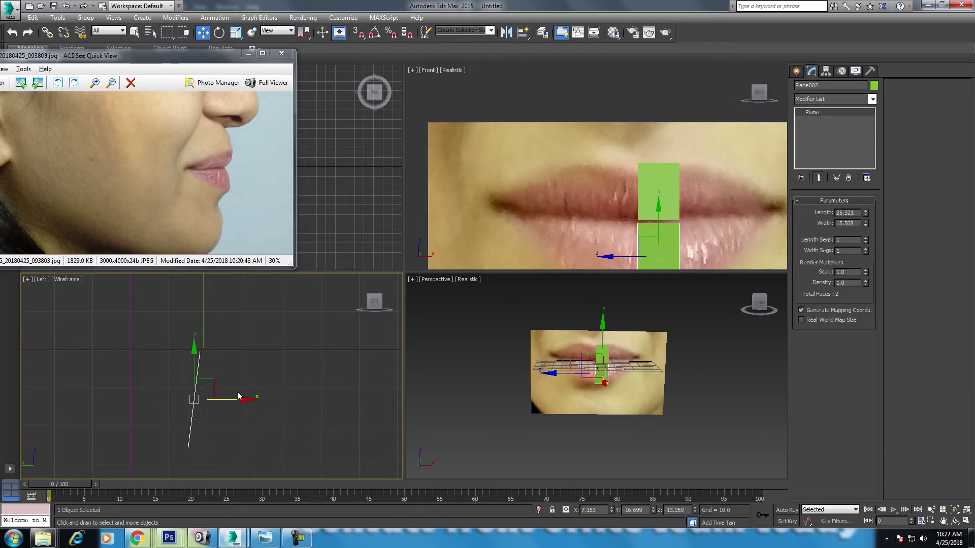
pyautogui.press('e')
pyautogui.moveTo(235, 378); pyautogui.dragTo(205, 333)
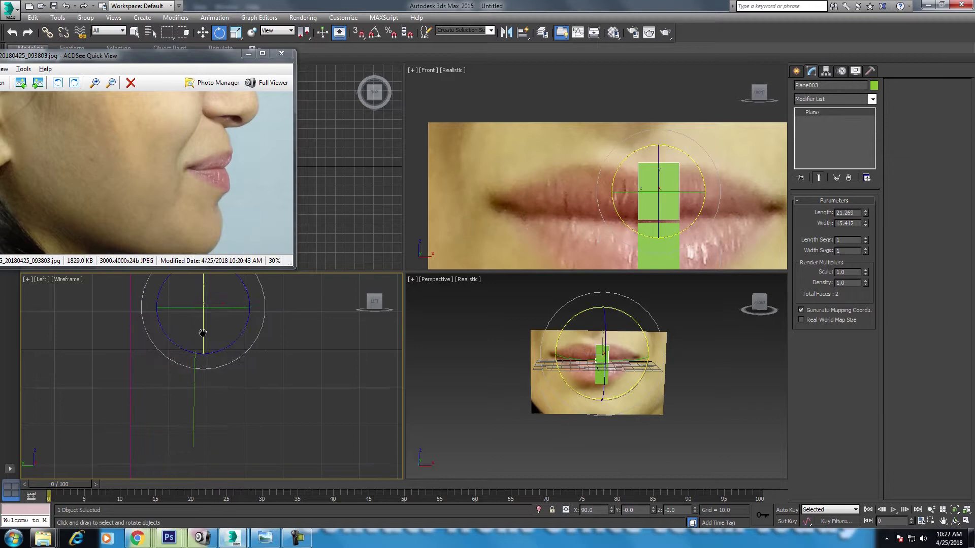
# Select the upper plane and fill the screen with a close Front view of the lips.
pyautogui.click(626, 193)
pyautogui.press('w')
pyautogui.scroll(1, 742, 191)
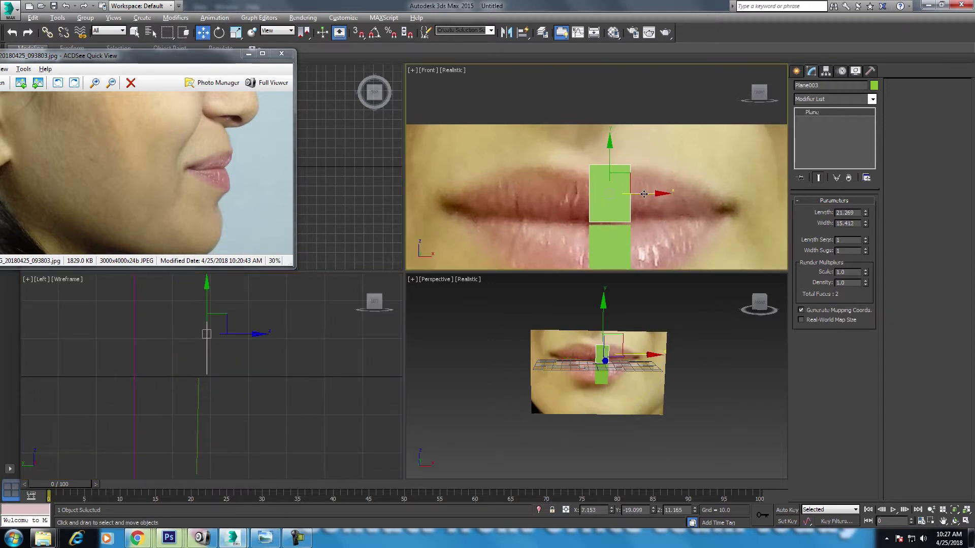
pyautogui.hotkey('alt', 'w')
pyautogui.scroll(2, 494, 259)
pyautogui.scroll(1, 495, 259)
pyautogui.moveTo(495, 259); pyautogui.dragTo(496, 250, button='middle')
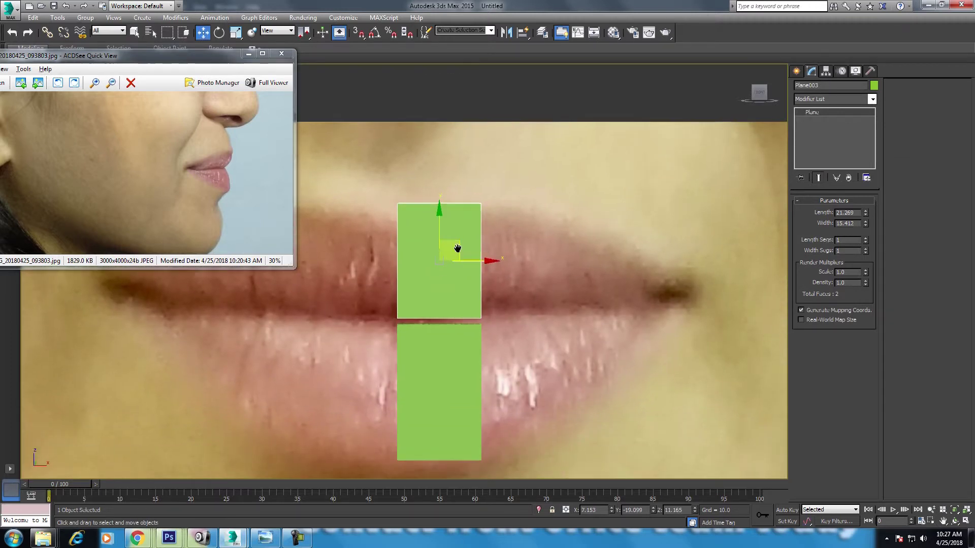
# Convert the upper plane to Editable Poly and lower its top-left vertex onto the lip.
pyautogui.rightClick(464, 239)
pyautogui.moveTo(506, 339)
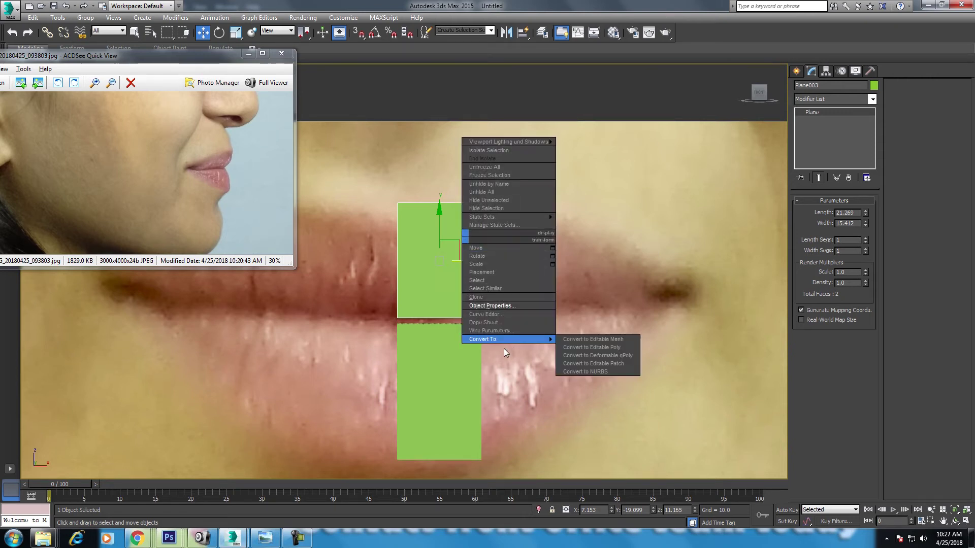
pyautogui.click(586, 343)
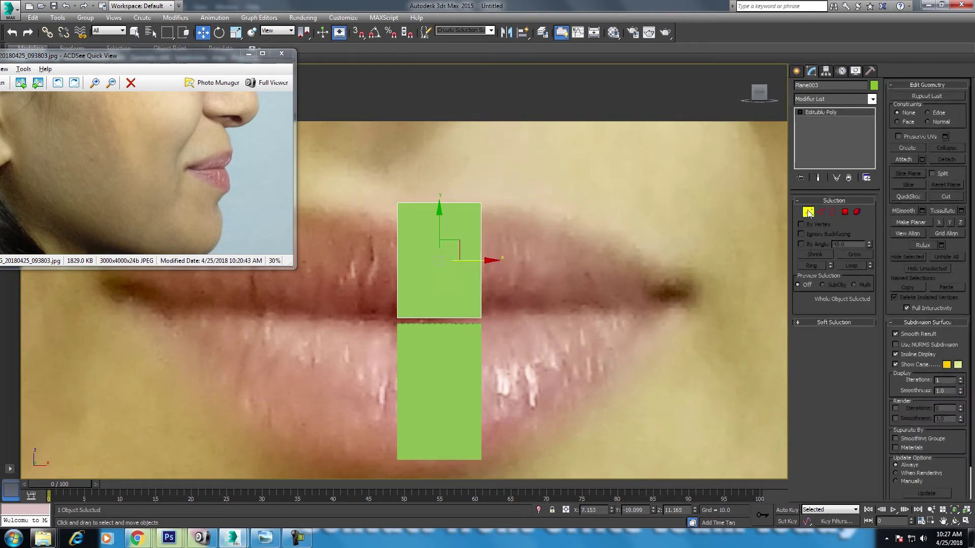
pyautogui.click(808, 211)
pyautogui.moveTo(551, 163); pyautogui.dragTo(325, 248)
pyautogui.click(405, 204)
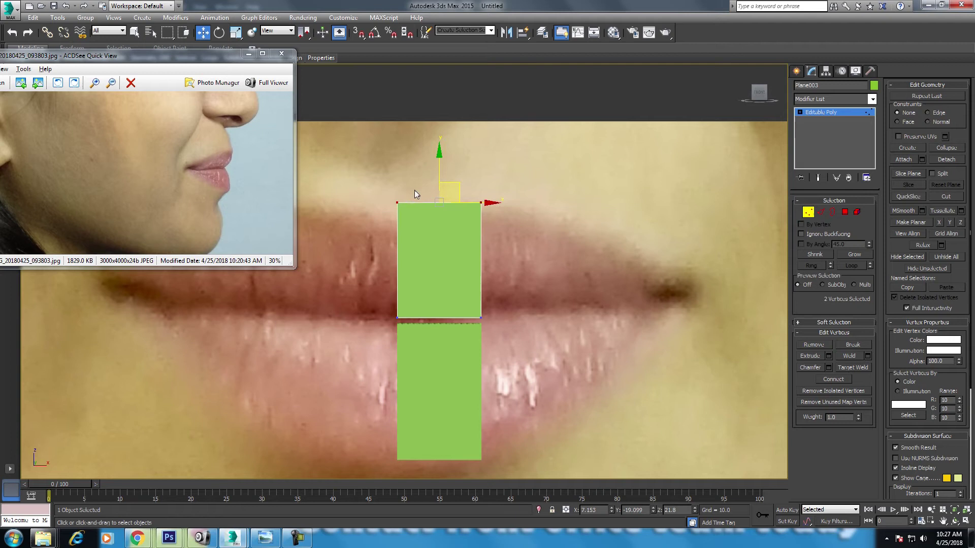
pyautogui.moveTo(397, 162)
pyautogui.mouseDown()
pyautogui.moveTo(405, 185)
pyautogui.moveTo(406, 175)
pyautogui.mouseUp()
pyautogui.click(397, 318)
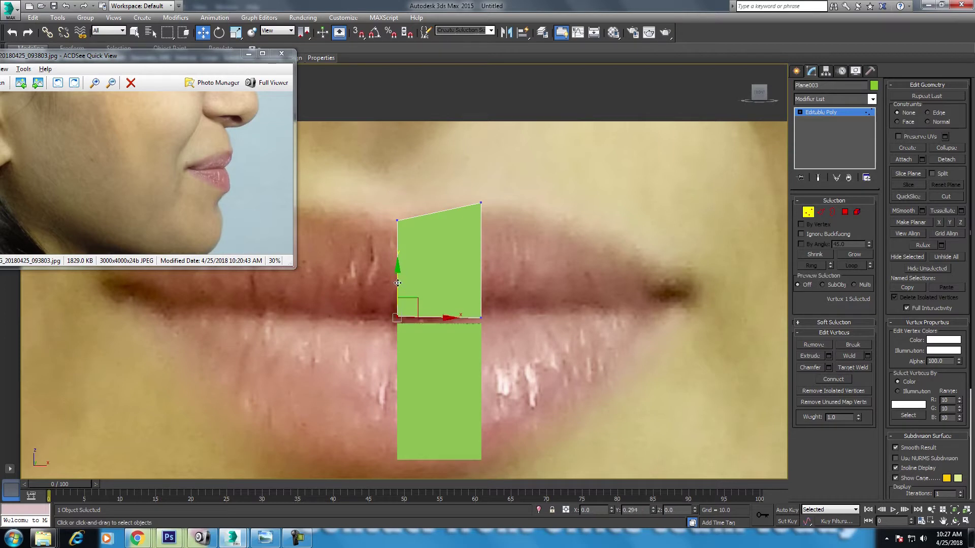
pyautogui.click(481, 317)
# Pull the bottom-right vertex inward and set an unused material slot to Standard.
pyautogui.moveTo(483, 318); pyautogui.dragTo(470, 318)
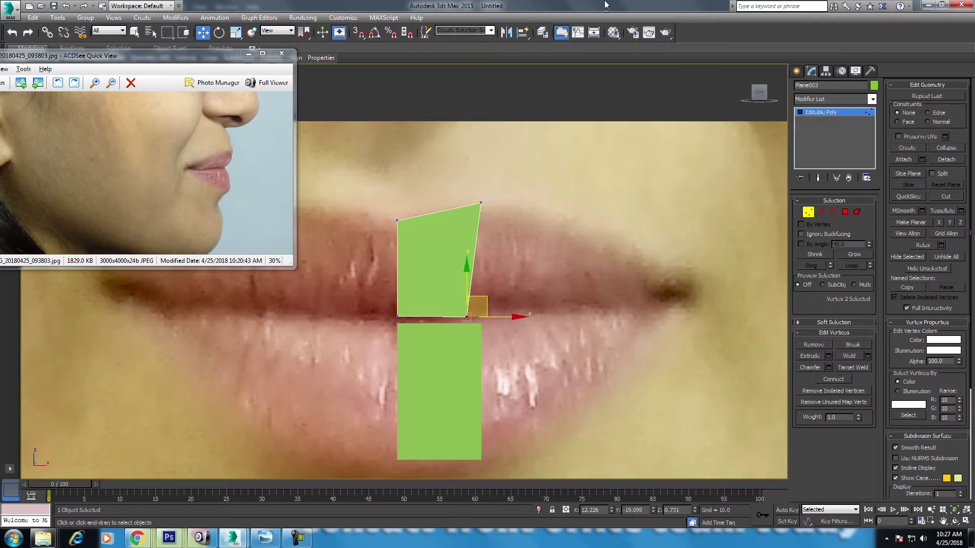
pyautogui.click(613, 32)
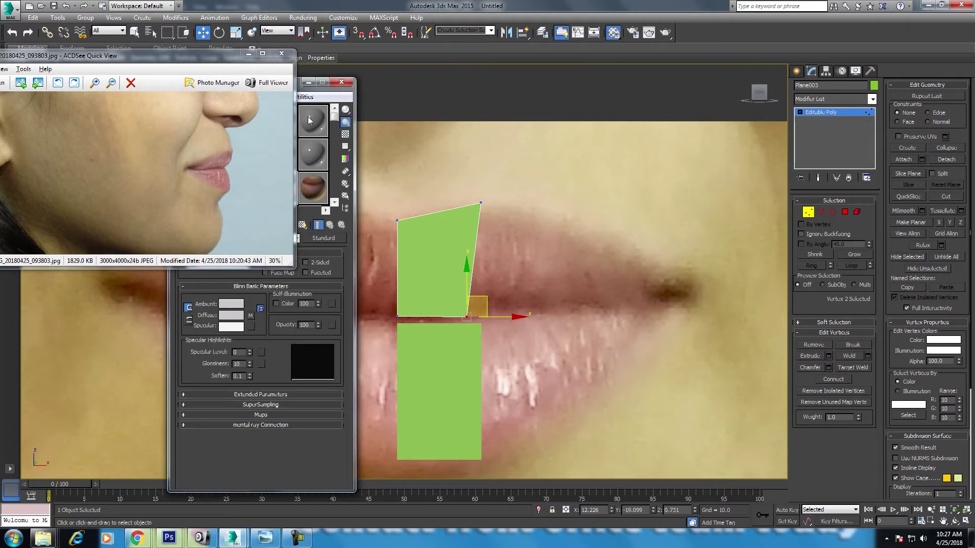
pyautogui.moveTo(235, 64); pyautogui.dragTo(147, 64)
pyautogui.moveTo(238, 81); pyautogui.dragTo(423, 62)
pyautogui.click(439, 176)
pyautogui.click(502, 216)
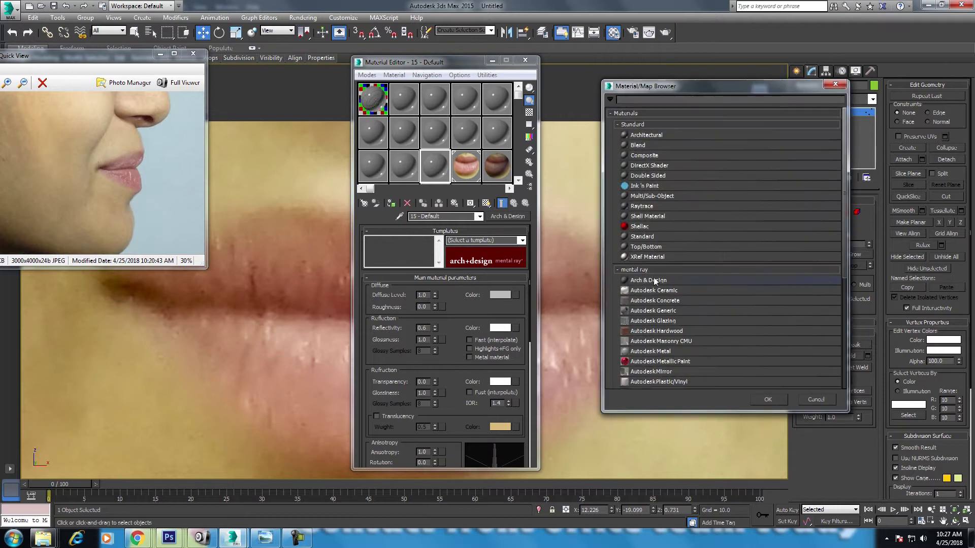
pyautogui.doubleClick(659, 237)
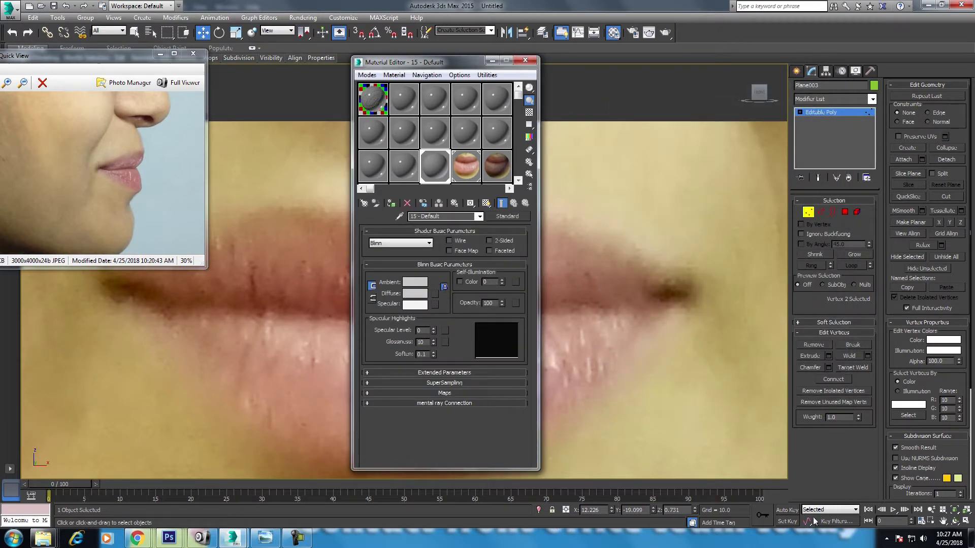
# Animate the material's opacity with Auto Key to 0 at frame 100, viewing frame 55 at 43.
pyautogui.click(788, 510)
pyautogui.click(766, 487)
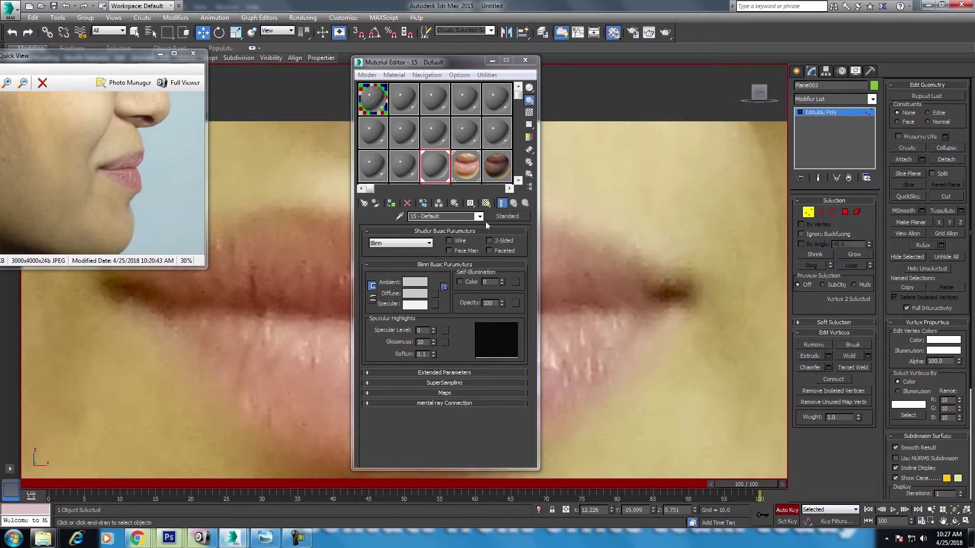
pyautogui.rightClick(502, 305)
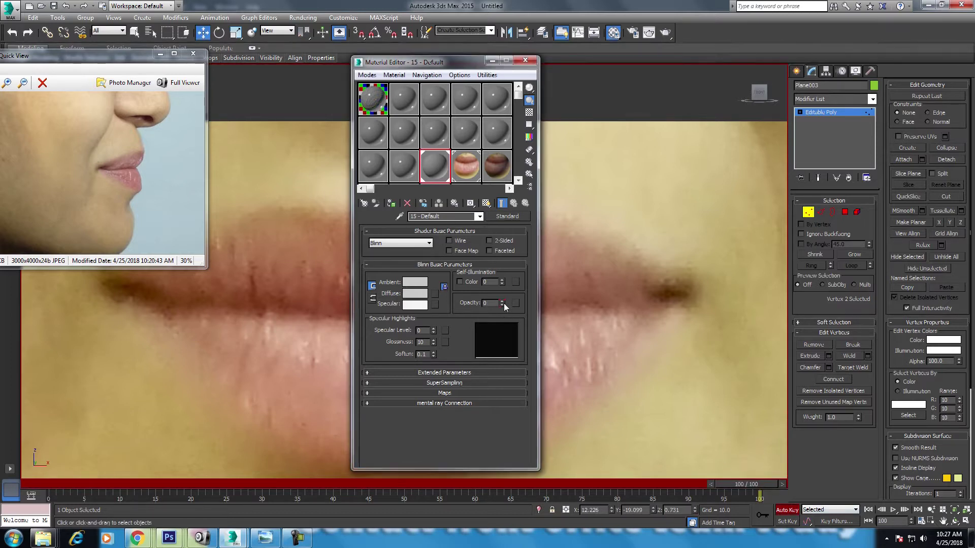
pyautogui.click(787, 510)
pyautogui.moveTo(761, 485); pyautogui.dragTo(440, 485)
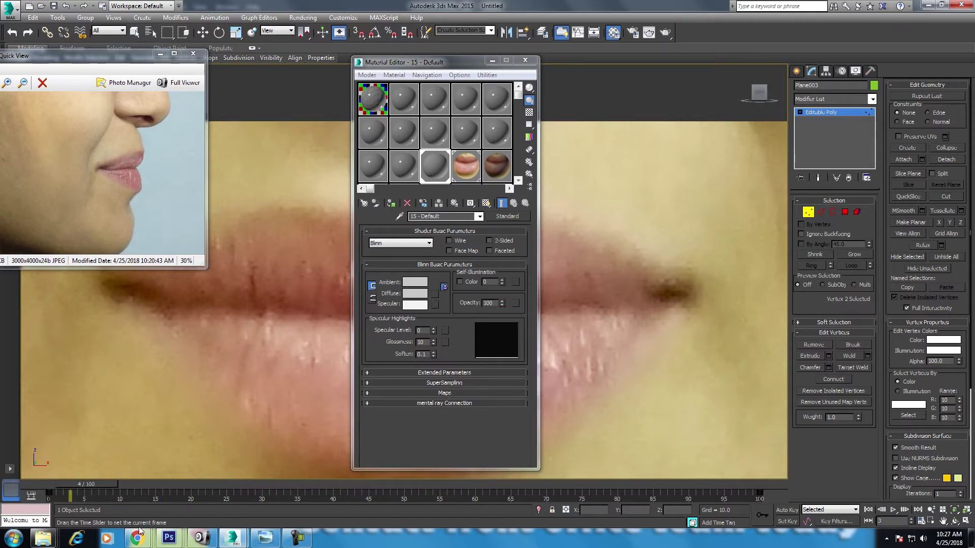
pyautogui.click(525, 60)
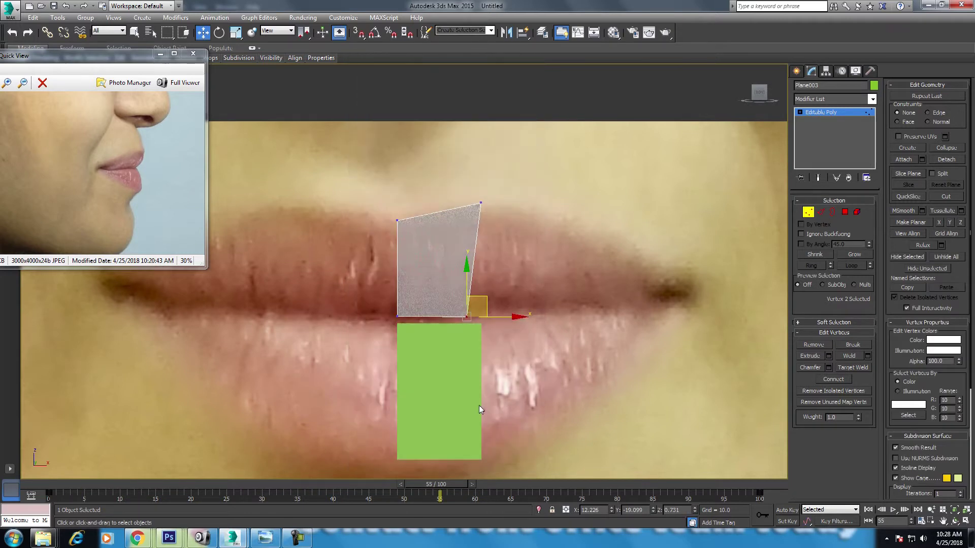
# Apply the see-through material to the lower plane and scrub the timeline to check the fade.
pyautogui.rightClick(445, 323)
pyautogui.click(469, 311)
pyautogui.click(438, 327)
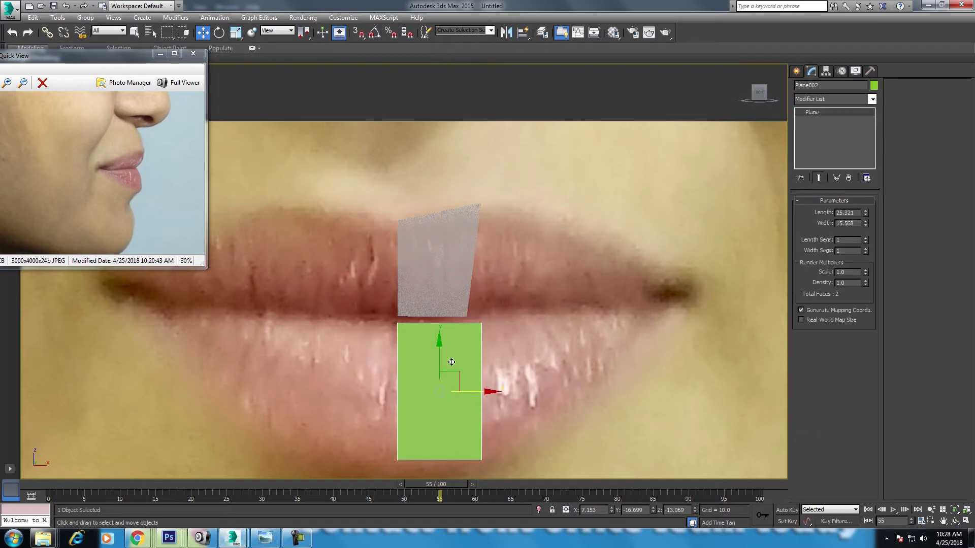
pyautogui.press('m')
pyautogui.click(391, 203)
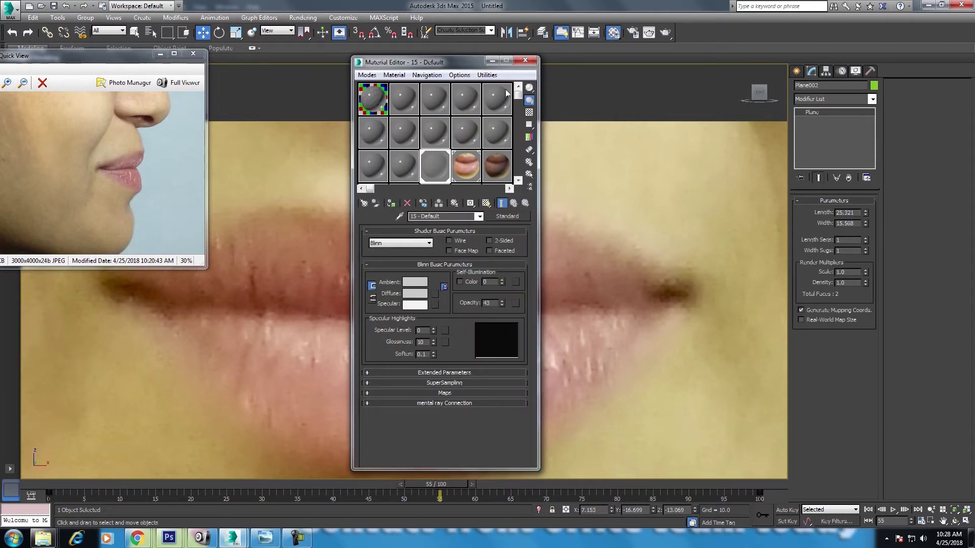
pyautogui.click(526, 60)
pyautogui.moveTo(166, 491); pyautogui.dragTo(859, 515)
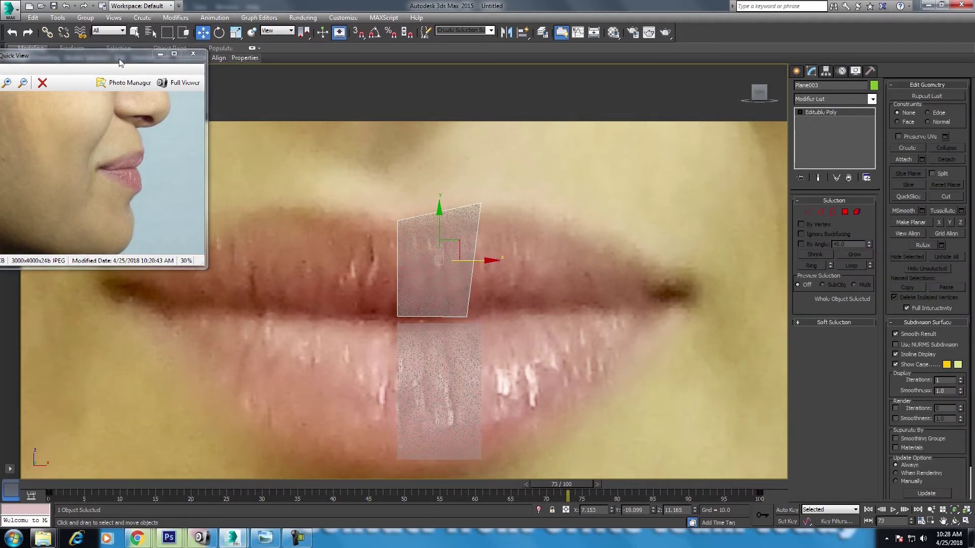
# Switch to Shaded display; lower the top-left vertex and shift the top-right vertex left along the lip.
pyautogui.moveTo(127, 55); pyautogui.dragTo(127, 149)
pyautogui.click(69, 70)
pyautogui.click(96, 93)
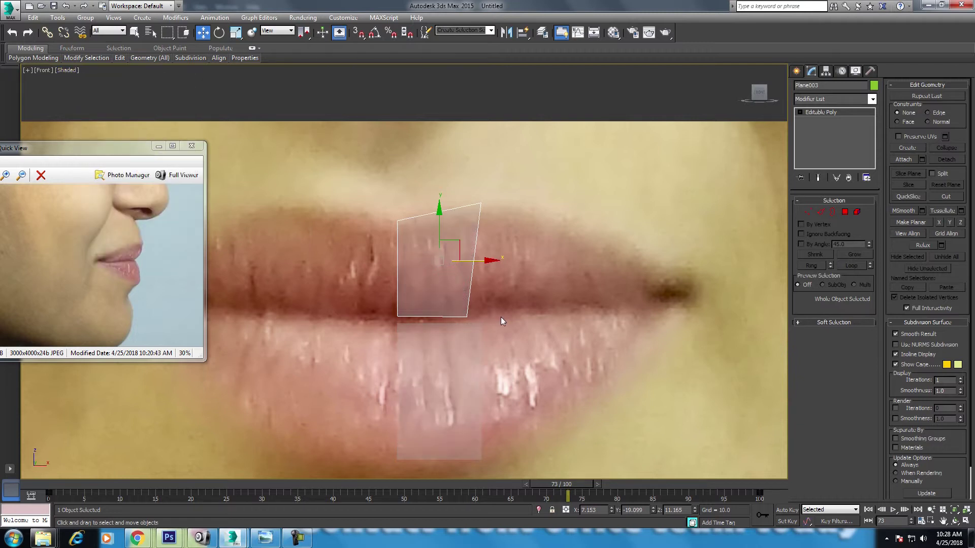
pyautogui.click(808, 212)
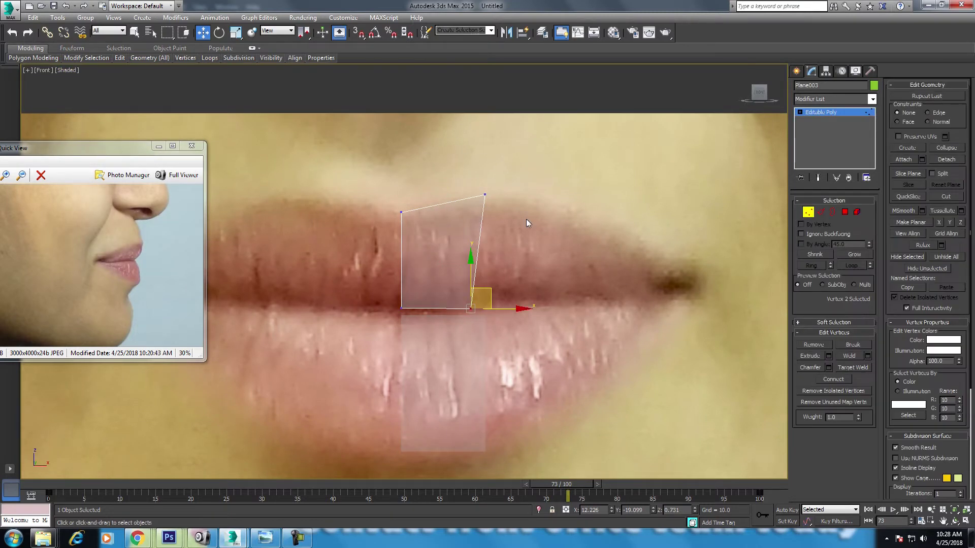
pyautogui.click(401, 212)
pyautogui.moveTo(406, 193); pyautogui.dragTo(406, 198)
pyautogui.click(484, 194)
pyautogui.moveTo(501, 186); pyautogui.dragTo(496, 186)
# Select the polygon's right edge and show all four viewports.
pyautogui.moveTo(453, 312); pyautogui.dragTo(431, 313, button='middle')
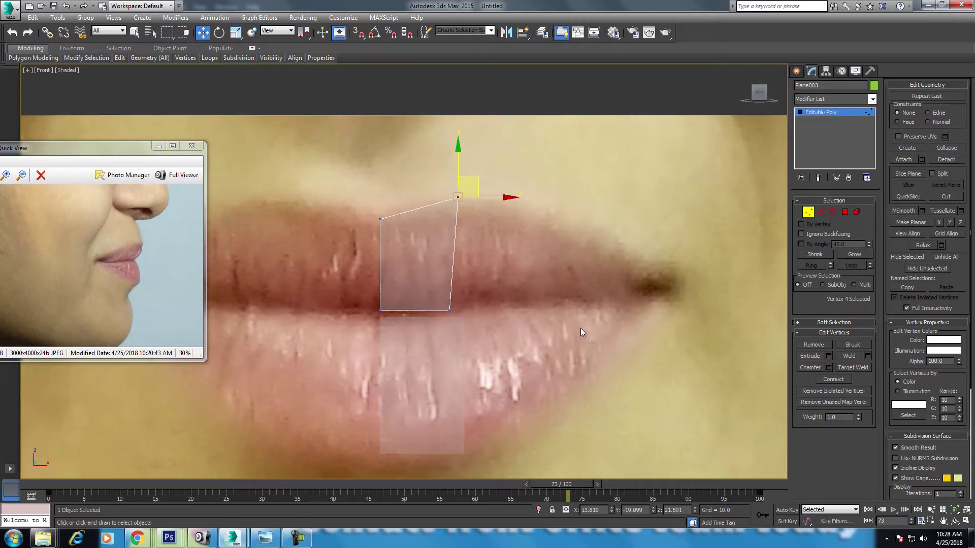
pyautogui.scroll(-3, 581, 330)
pyautogui.moveTo(617, 328); pyautogui.dragTo(575, 287, button='middle')
pyautogui.moveTo(537, 253); pyautogui.dragTo(412, 307, button='middle')
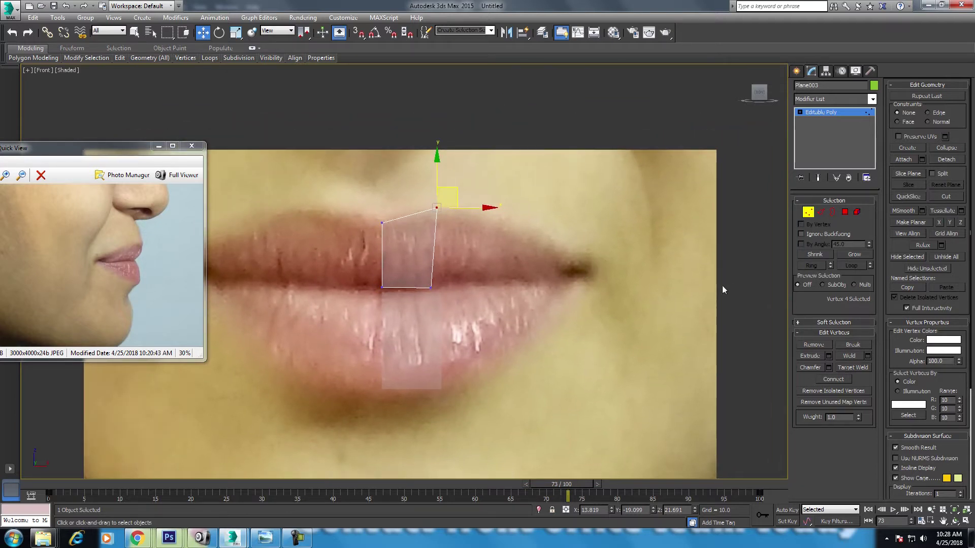
pyautogui.click(822, 213)
pyautogui.click(432, 261)
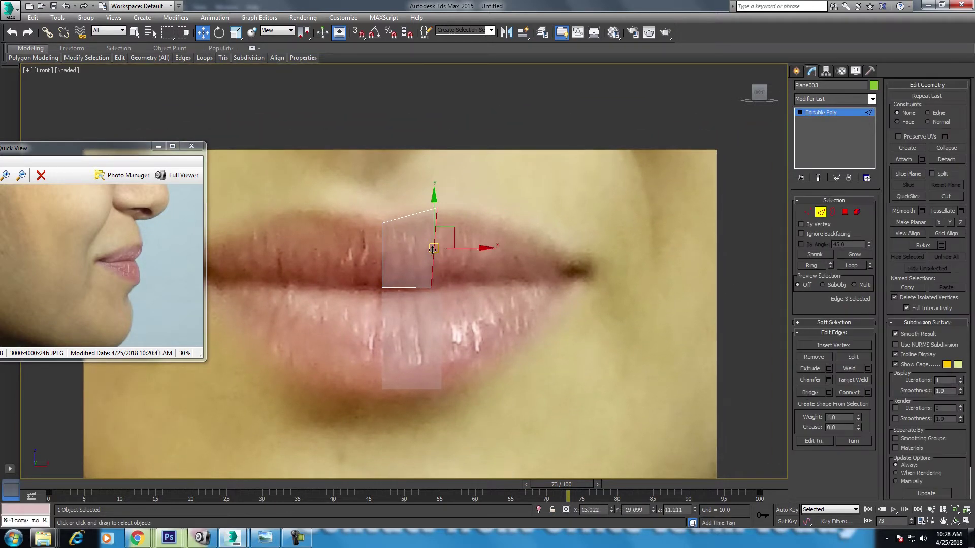
pyautogui.hotkey('alt', 'w')
pyautogui.moveTo(262, 410); pyautogui.dragTo(303, 386, button='middle')
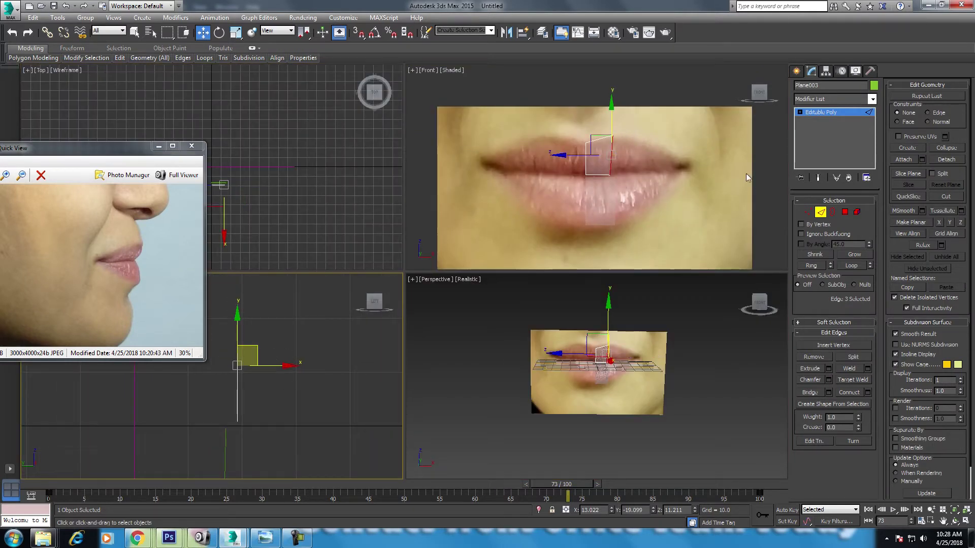
# Extrude the polygon's right edges toward the right mouth corner, scaling them to taper.
pyautogui.click(586, 160)
pyautogui.moveTo(302, 341); pyautogui.dragTo(286, 383, button='middle')
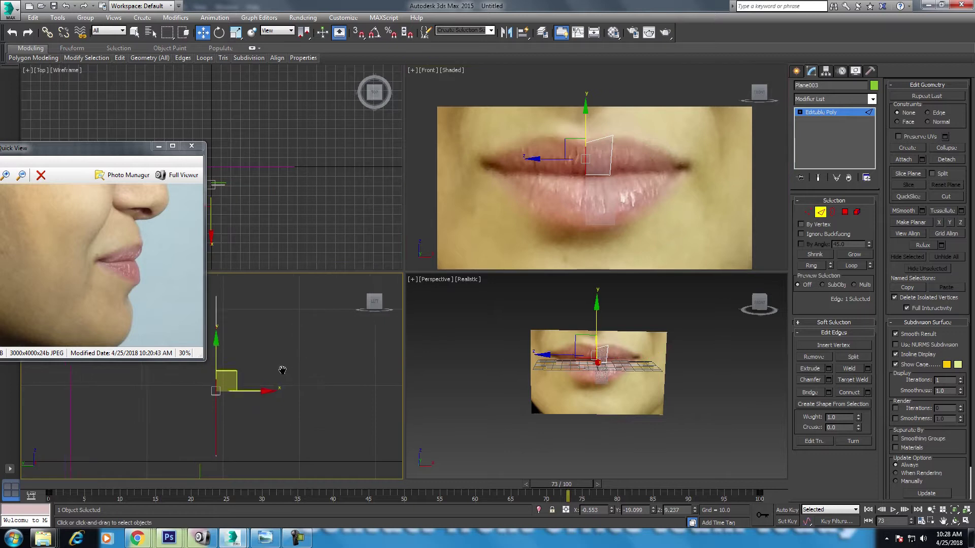
pyautogui.moveTo(285, 384); pyautogui.dragTo(300, 383)
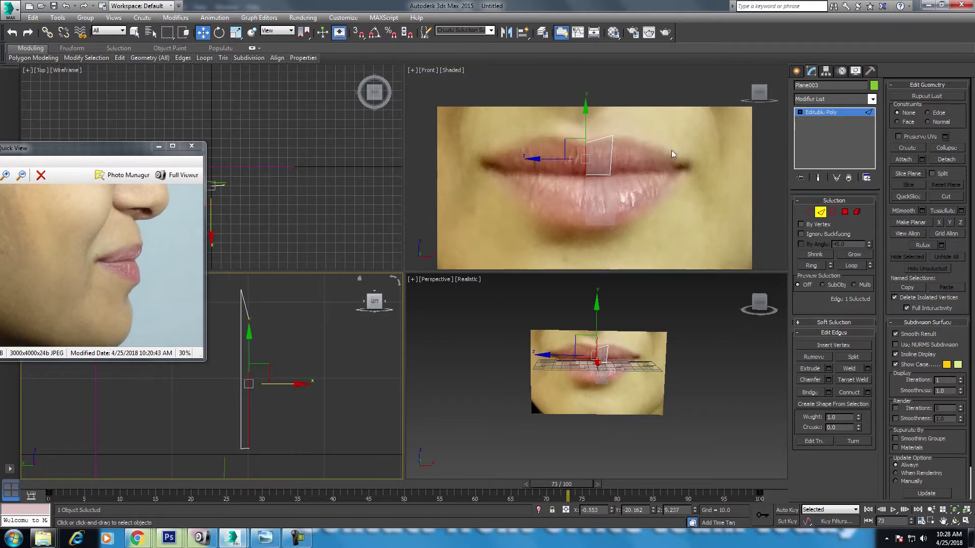
pyautogui.doubleClick(613, 151)
pyautogui.moveTo(270, 417); pyautogui.dragTo(280, 407, button='middle')
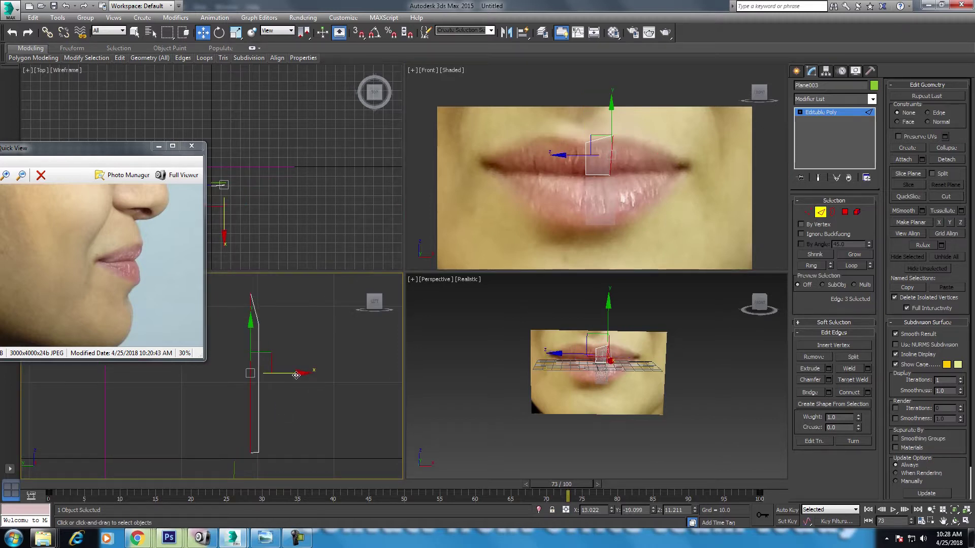
pyautogui.moveTo(665, 126); pyautogui.dragTo(653, 134, button='middle')
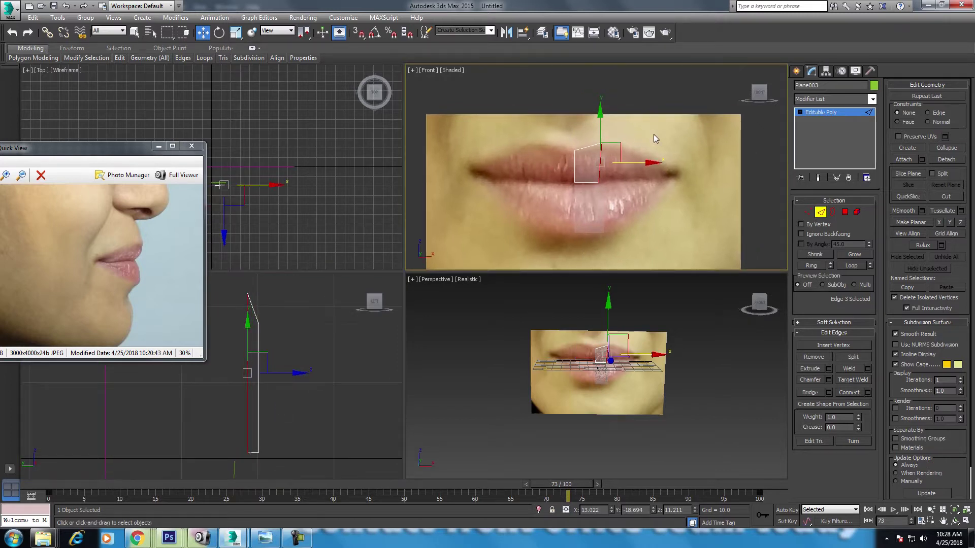
pyautogui.keyDown('shift'); pyautogui.moveTo(617, 144); pyautogui.dragTo(698, 153); pyautogui.keyUp('shift')
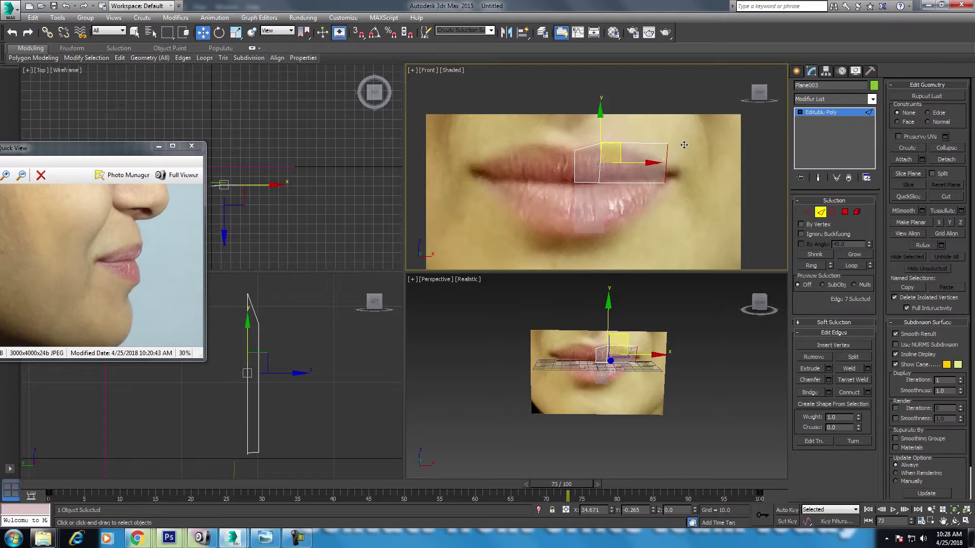
pyautogui.moveTo(697, 153); pyautogui.dragTo(701, 174, button='middle')
pyautogui.press('r')
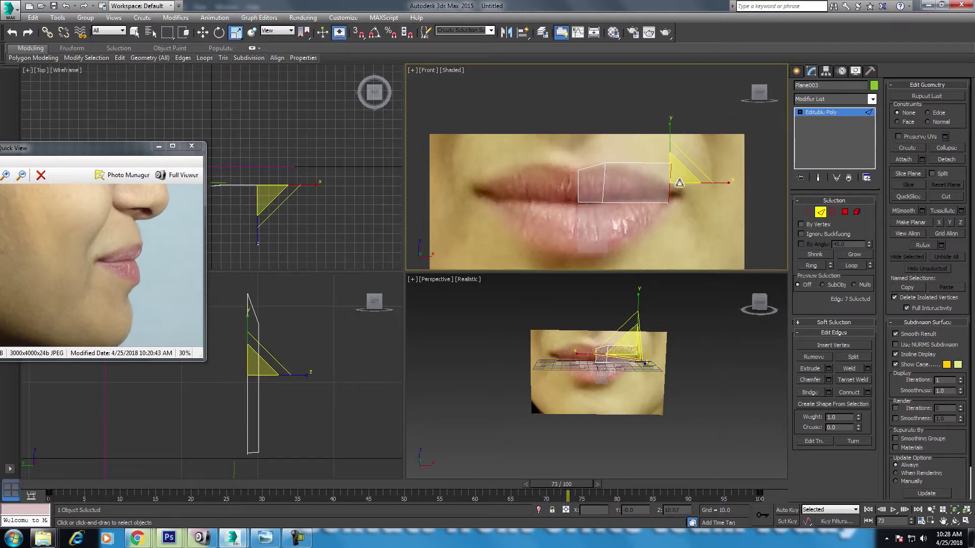
pyautogui.press('w')
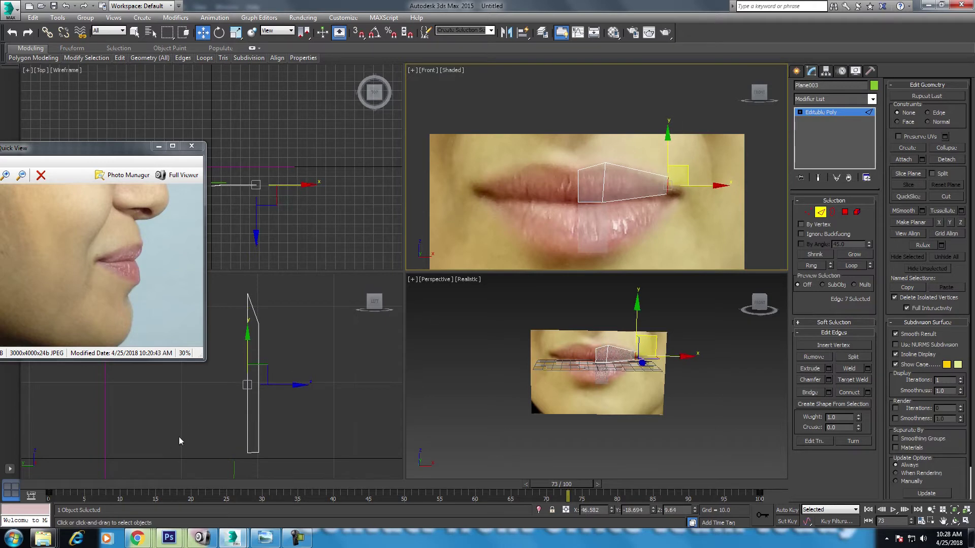
# Extrude the edges back in the Left view along the lip profile and check it in Perspective.
pyautogui.moveTo(292, 385); pyautogui.dragTo(364, 372, button='middle')
pyautogui.keyDown('shift'); pyautogui.moveTo(364, 373); pyautogui.dragTo(300, 384); pyautogui.keyUp('shift')
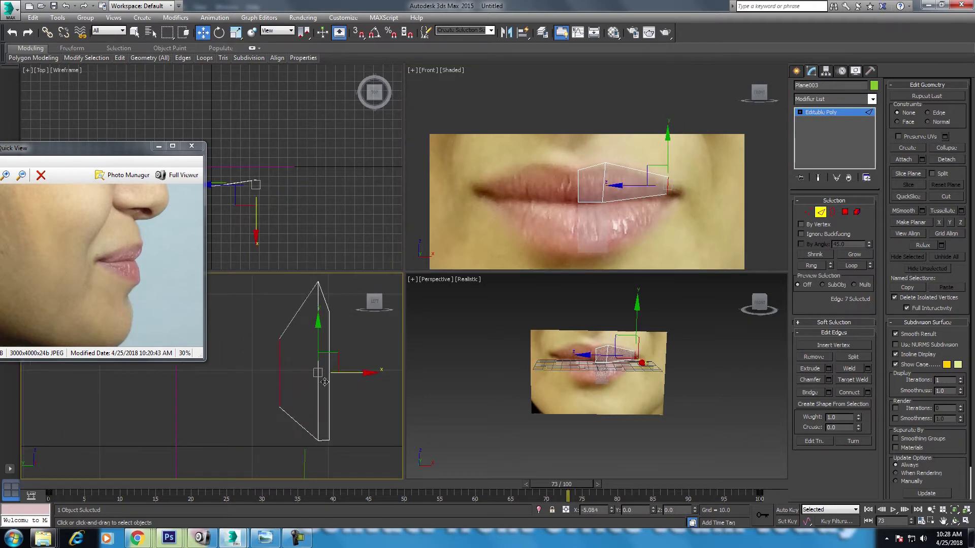
pyautogui.scroll(1, 640, 405)
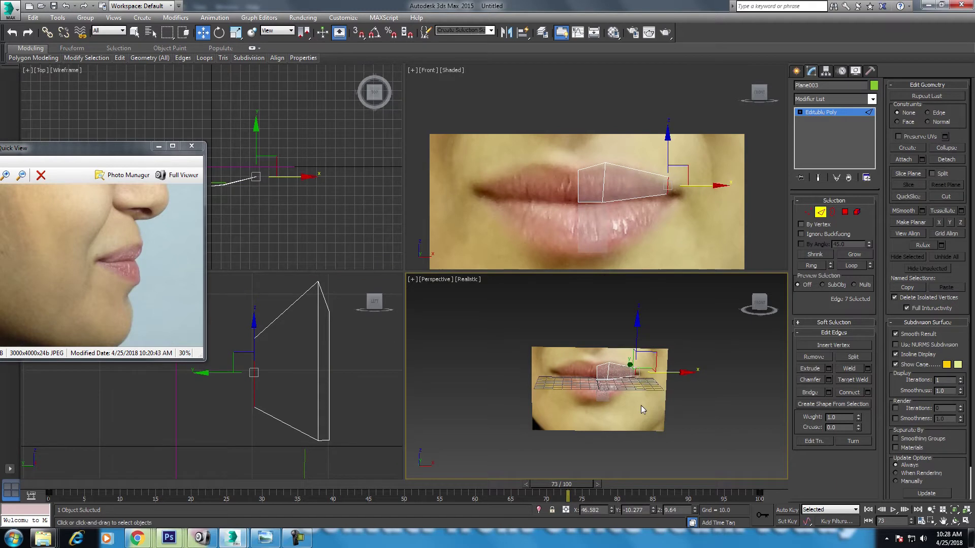
pyautogui.scroll(5, 709, 388)
pyautogui.scroll(2, 706, 410)
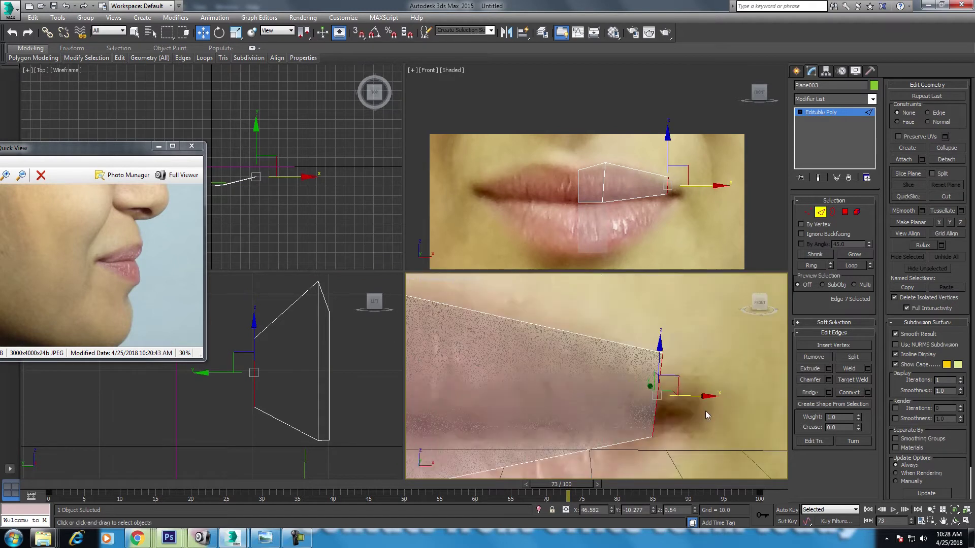
pyautogui.click(955, 521)
pyautogui.moveTo(551, 368)
pyautogui.mouseDown()
pyautogui.moveTo(640, 370)
pyautogui.moveTo(631, 370)
pyautogui.mouseUp()
pyautogui.rightClick(306, 371)
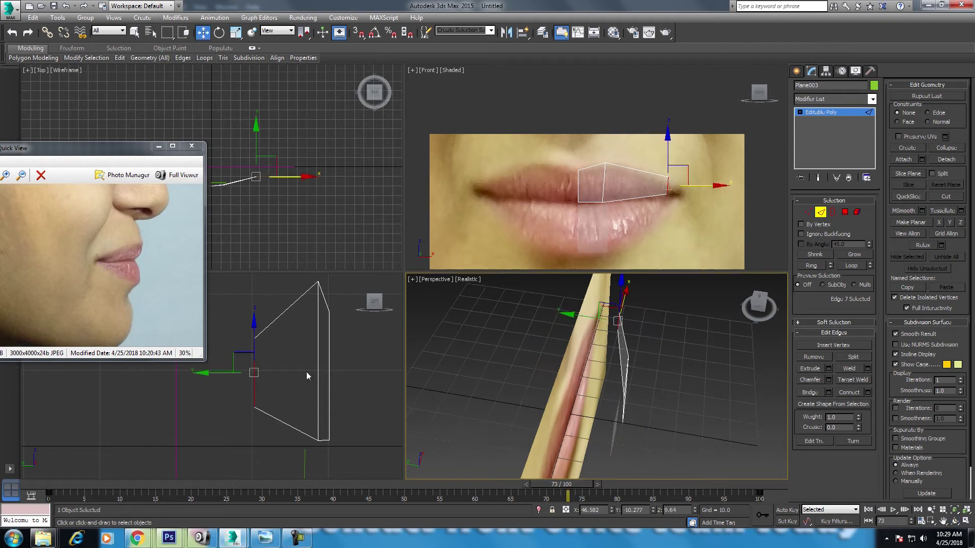
pyautogui.moveTo(635, 172); pyautogui.dragTo(637, 173, button='middle')
pyautogui.hotkey('alt', 'w')
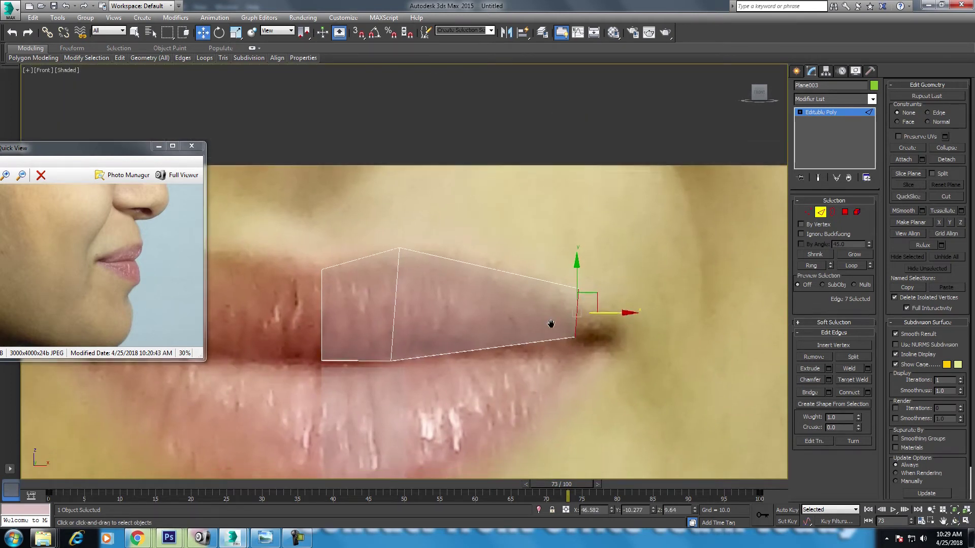
# Move the mouth-corner tip vertex down onto the lip line and select the bottom corner vertex.
pyautogui.press('1')
pyautogui.moveTo(581, 294); pyautogui.dragTo(582, 293)
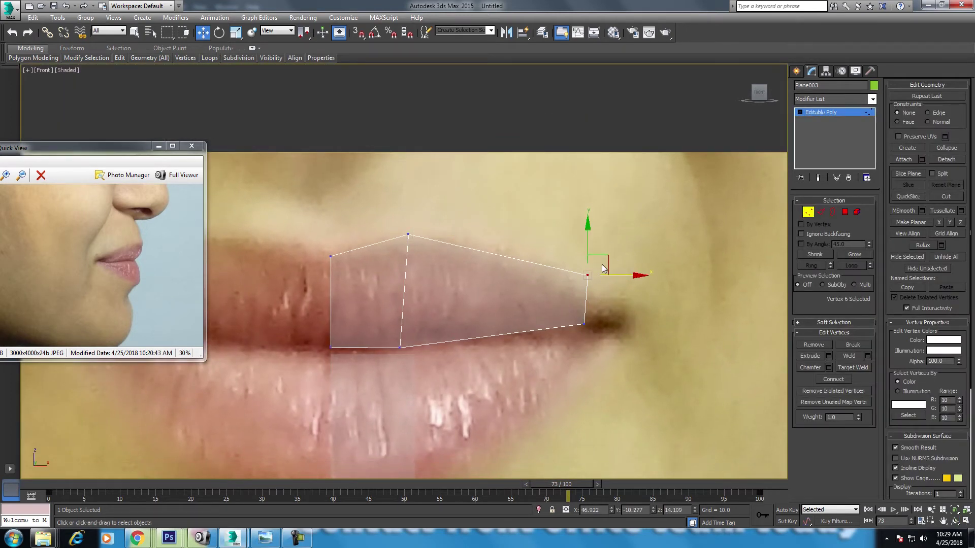
pyautogui.moveTo(587, 235); pyautogui.dragTo(586, 248)
pyautogui.moveTo(574, 333)
pyautogui.mouseDown()
pyautogui.moveTo(598, 269)
pyautogui.moveTo(589, 265)
pyautogui.mouseUp()
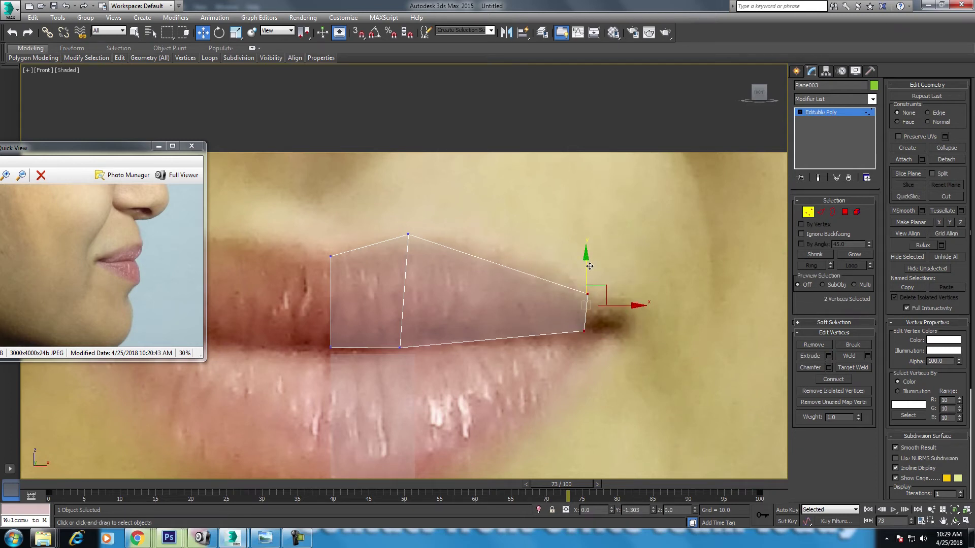
pyautogui.scroll(-2, 540, 290)
pyautogui.scroll(1, 523, 334)
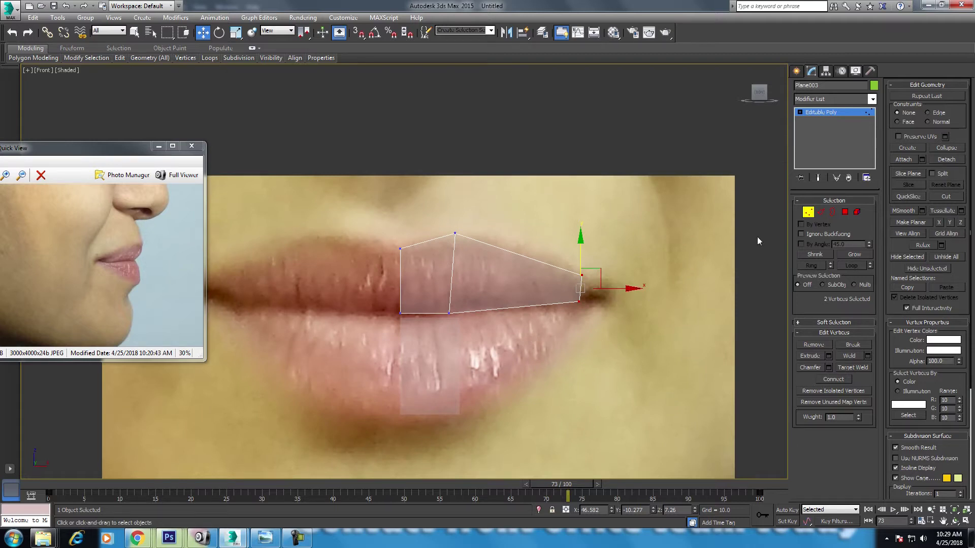
# Extrude the end edge into a new strip at the mouth corner and rotate it clockwise.
pyautogui.click(820, 212)
pyautogui.scroll(2, 584, 276)
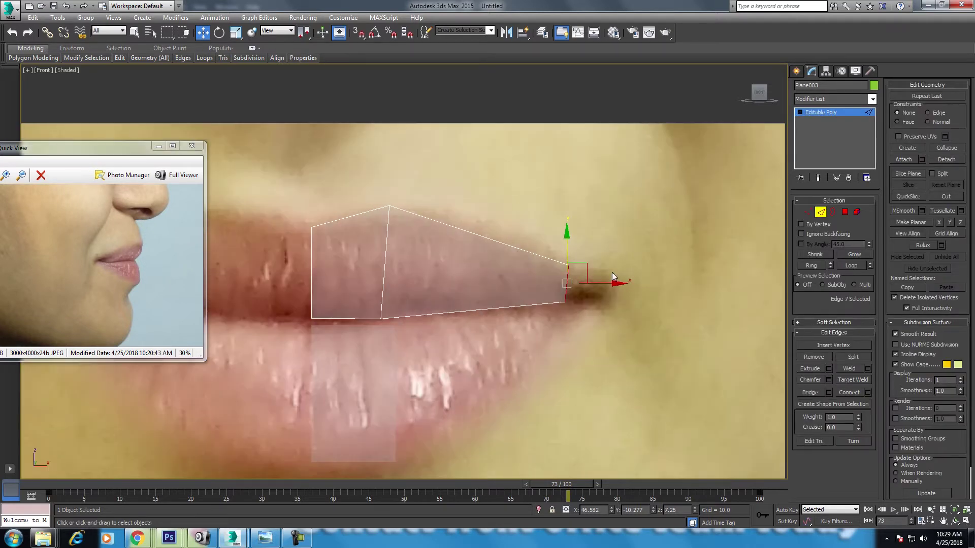
pyautogui.moveTo(583, 265)
pyautogui.keyDown('shift'); pyautogui.mouseDown()
pyautogui.moveTo(606, 271)
pyautogui.moveTo(629, 310)
pyautogui.mouseUp(); pyautogui.keyUp('shift')
pyautogui.press('e')
pyautogui.press('w')
pyautogui.press('e')
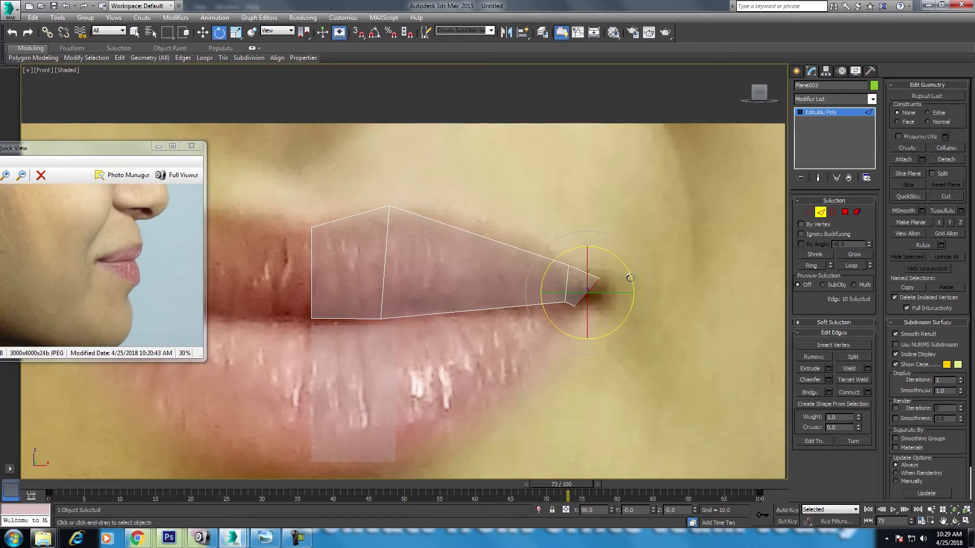
pyautogui.moveTo(623, 262); pyautogui.dragTo(627, 274)
pyautogui.press('w')
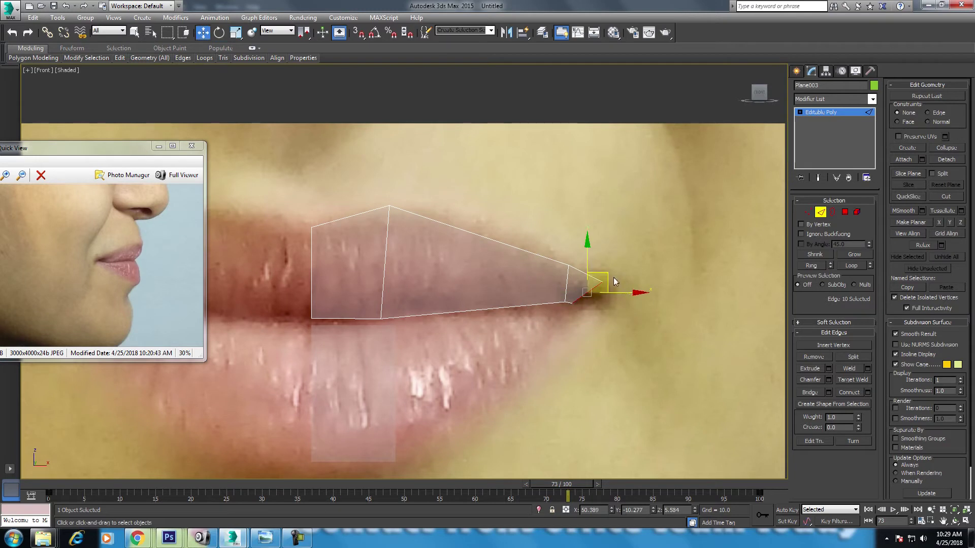
pyautogui.moveTo(508, 315); pyautogui.dragTo(544, 272, button='middle')
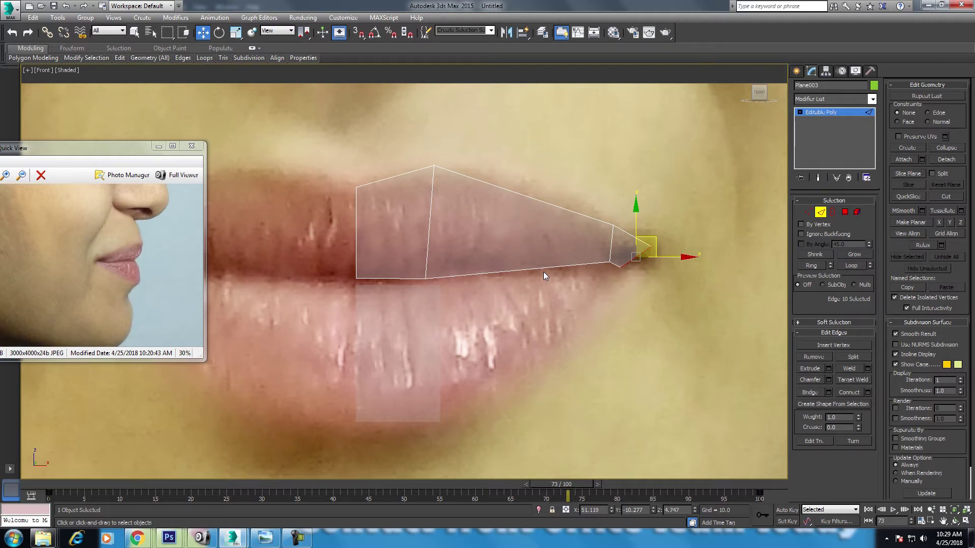
pyautogui.moveTo(526, 258)
pyautogui.mouseDown(button='middle')
pyautogui.moveTo(504, 269)
pyautogui.moveTo(547, 296)
pyautogui.mouseUp(button='middle')
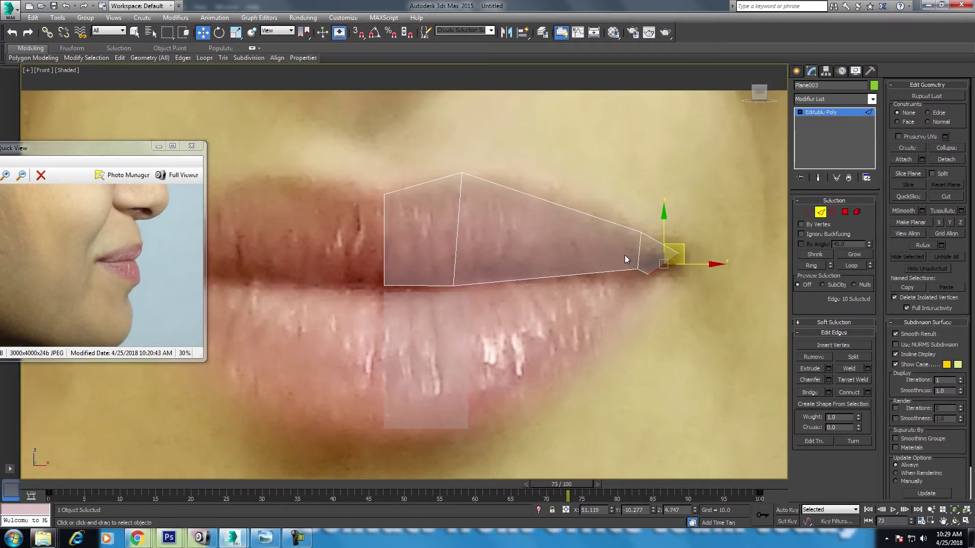
# Extrude more geometry around the mouth corner and nudge the new edges slightly right.
pyautogui.moveTo(682, 244)
pyautogui.keyDown('shift'); pyautogui.mouseDown()
pyautogui.moveTo(664, 266)
pyautogui.moveTo(697, 311)
pyautogui.mouseUp(); pyautogui.keyUp('shift')
pyautogui.press('e')
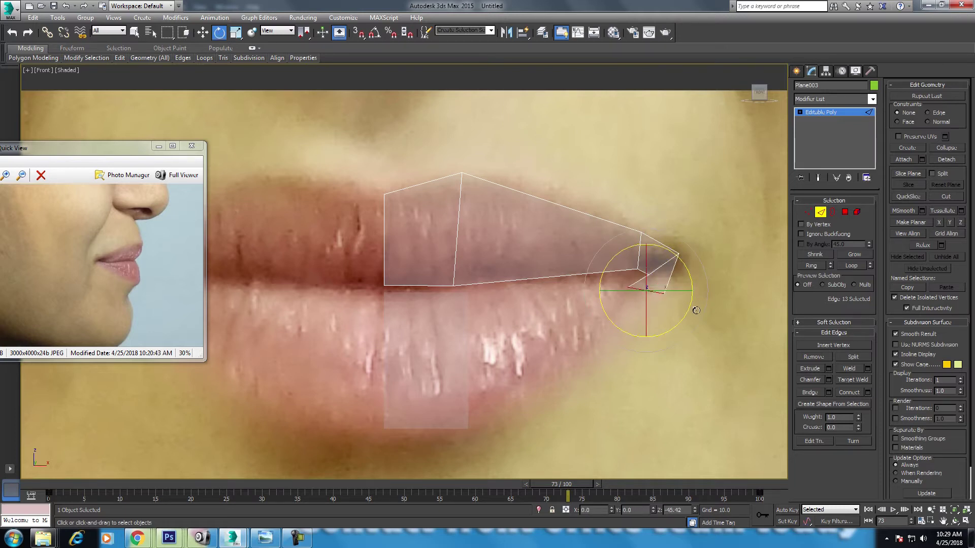
pyautogui.press('w')
pyautogui.moveTo(666, 271); pyautogui.dragTo(673, 269)
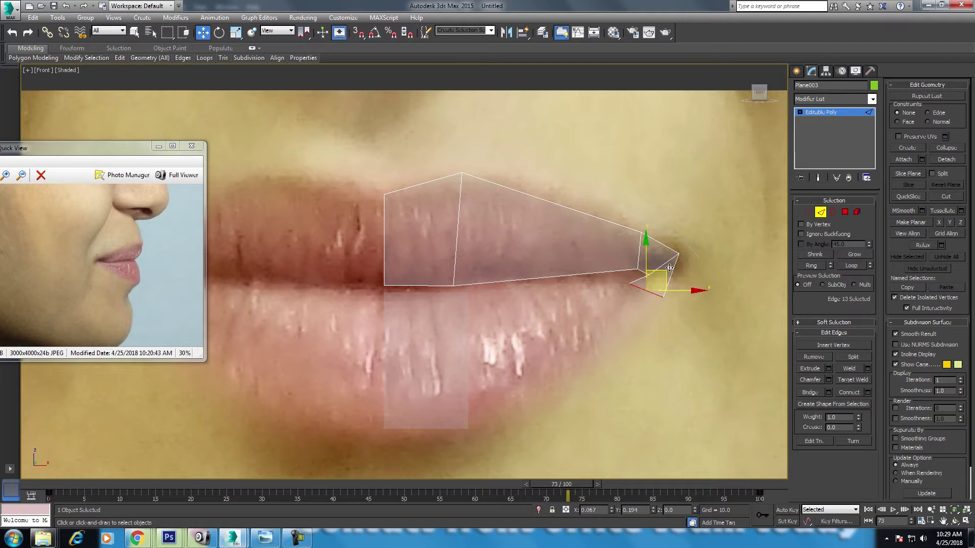
pyautogui.moveTo(670, 259); pyautogui.dragTo(626, 289, button='middle')
# Raise one mouth-corner vertex and nudge the lower lip-corner vertex slightly right.
pyautogui.press('1')
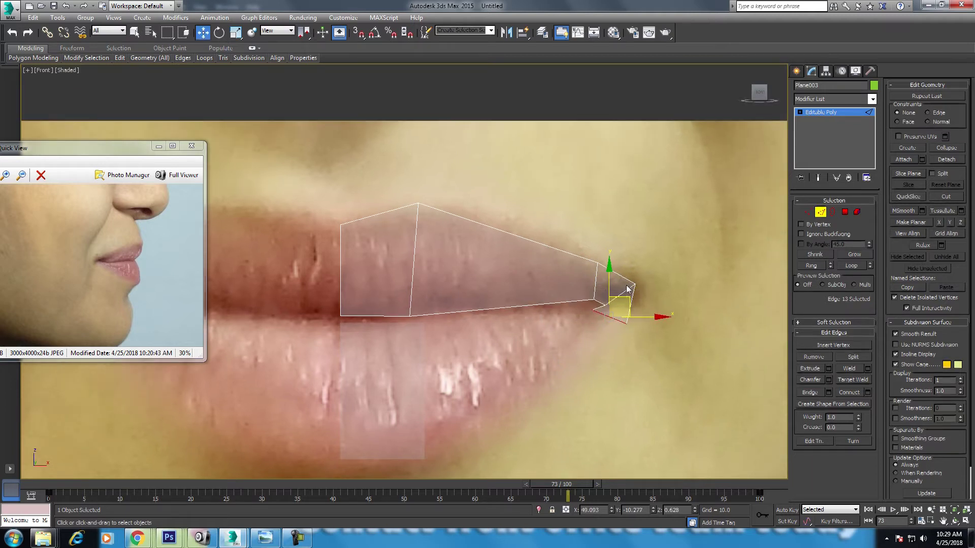
pyautogui.click(595, 309)
pyautogui.scroll(5, 611, 300)
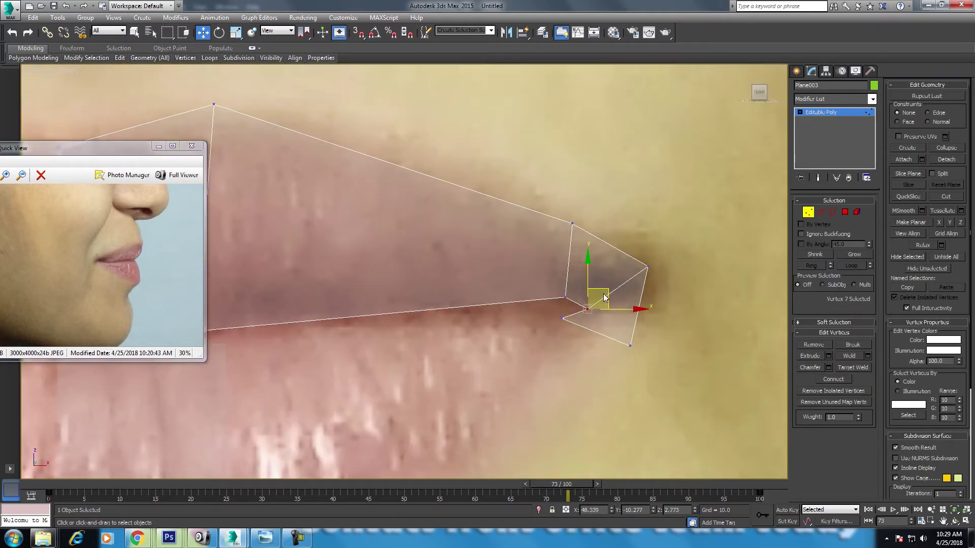
pyautogui.moveTo(604, 288); pyautogui.dragTo(580, 299)
pyautogui.click(570, 325)
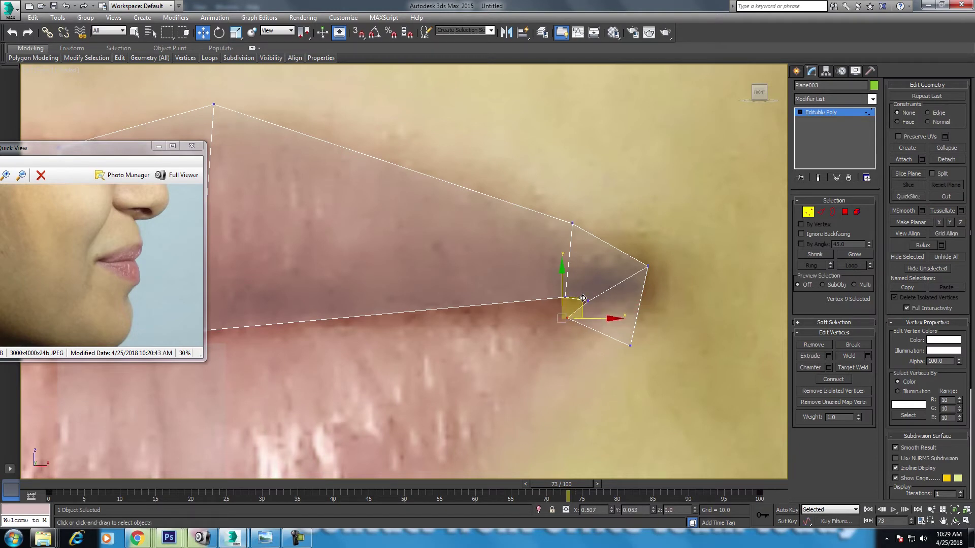
pyautogui.scroll(-2, 420, 343)
pyautogui.moveTo(419, 344); pyautogui.dragTo(446, 313, button='middle')
# Return to object level and select the upper-lip mesh, Plane003.
pyautogui.rightClick(357, 221)
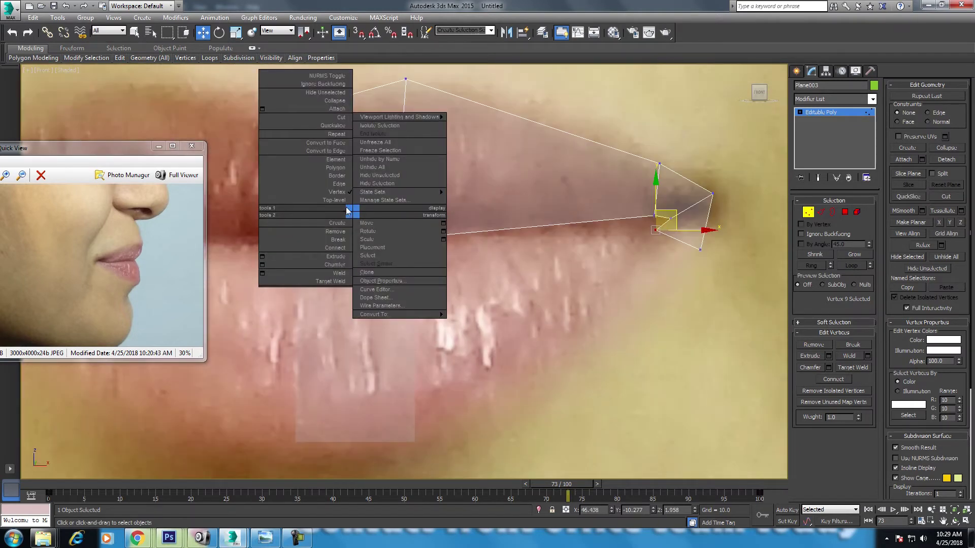
pyautogui.click(346, 207)
pyautogui.click(359, 350)
pyautogui.scroll(-2, 375, 347)
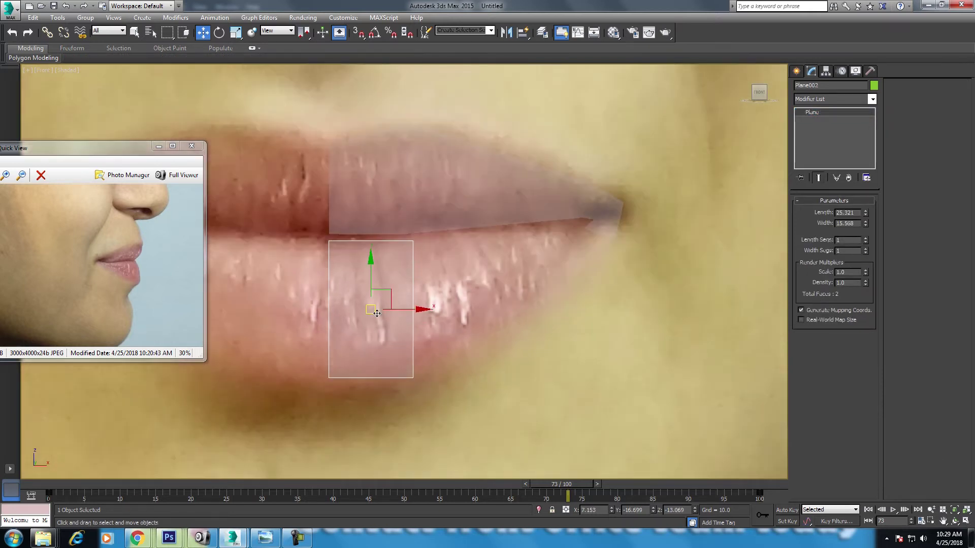
pyautogui.click(426, 182)
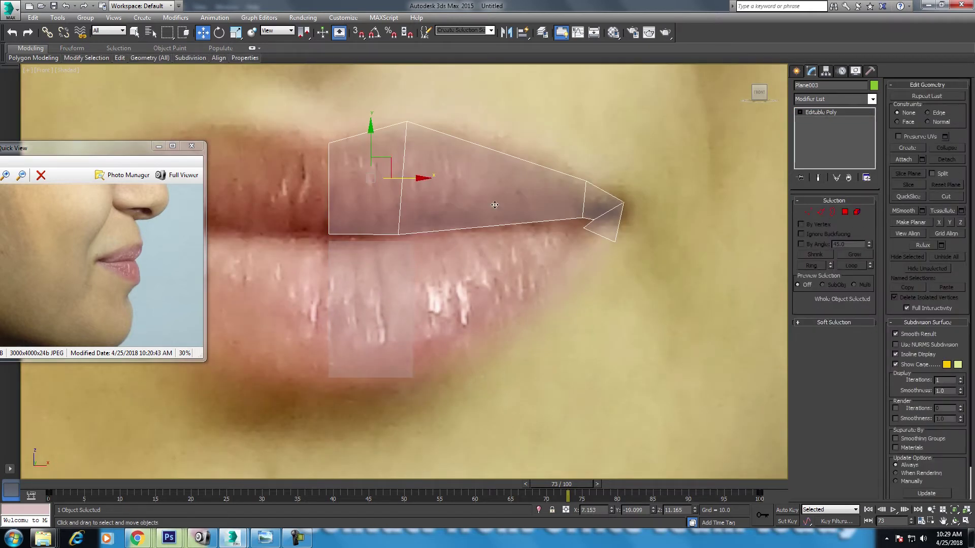
pyautogui.moveTo(495, 205); pyautogui.dragTo(502, 227, button='middle')
# Insert a vertex on the middle polygon's edges and fit the new vertices to the lip outline.
pyautogui.click(823, 212)
pyautogui.moveTo(526, 136); pyautogui.dragTo(486, 404)
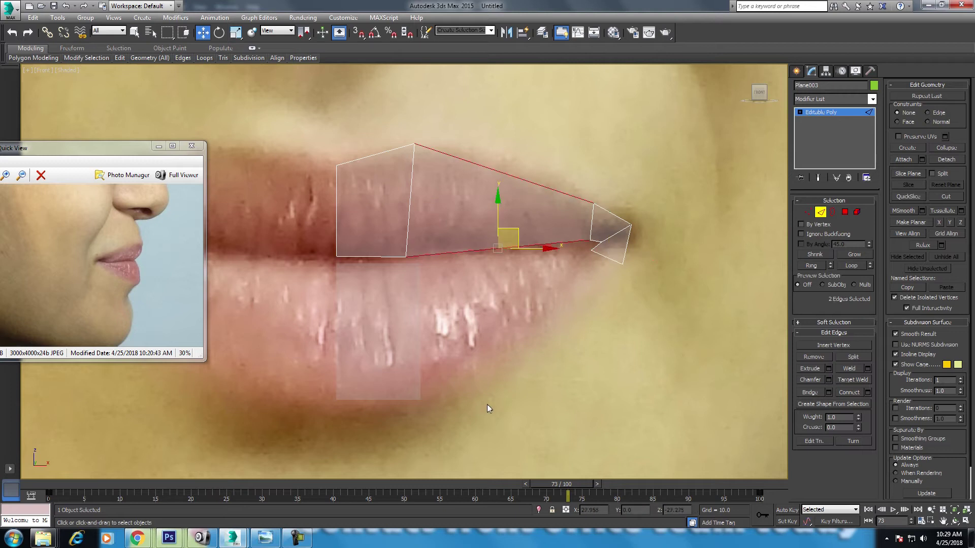
pyautogui.rightClick(467, 233)
pyautogui.click(459, 277)
pyautogui.moveTo(455, 272); pyautogui.dragTo(467, 269, button='middle')
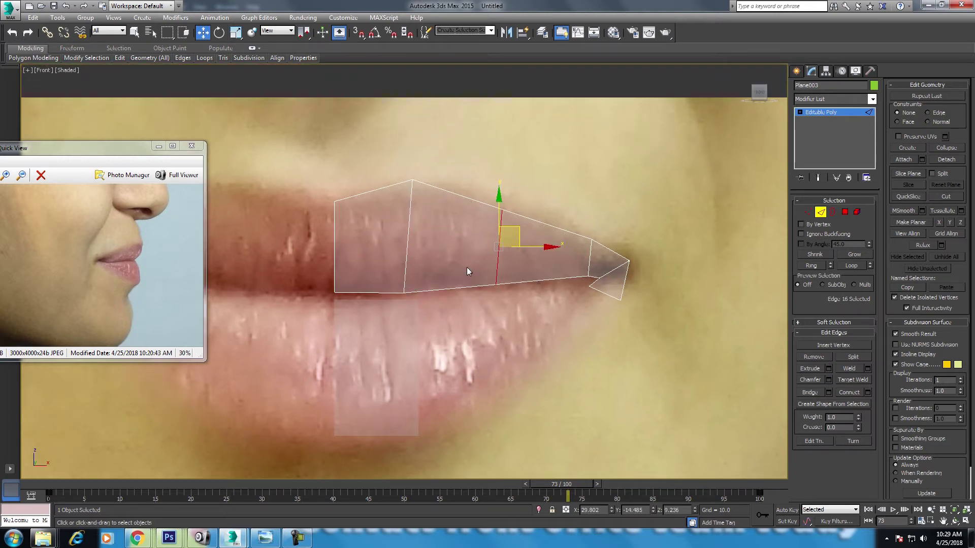
pyautogui.press('1')
pyautogui.click(501, 209)
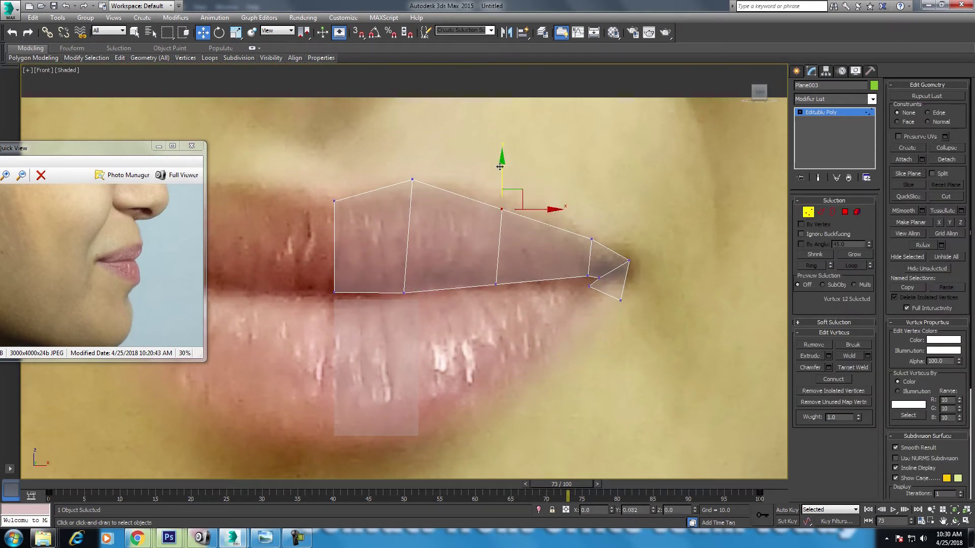
pyautogui.moveTo(501, 165); pyautogui.dragTo(500, 161)
pyautogui.click(495, 284)
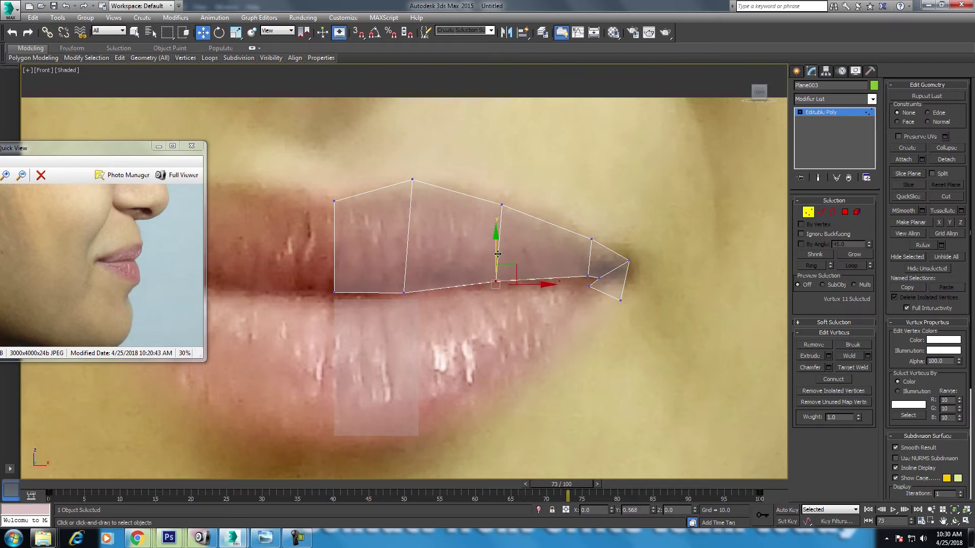
pyautogui.moveTo(520, 293); pyautogui.dragTo(526, 266, button='middle')
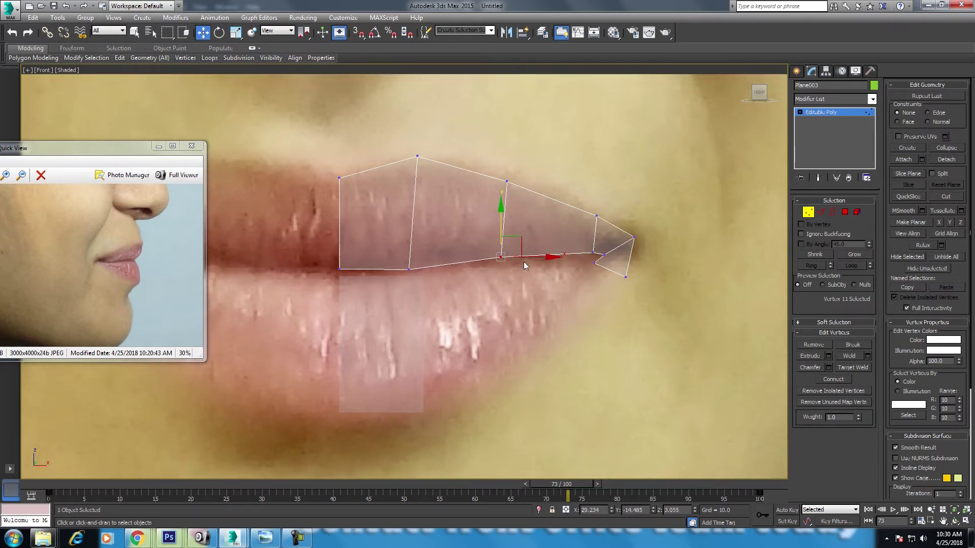
# Connect the selected edges with a new vertical edge across the middle polygon.
pyautogui.click(823, 212)
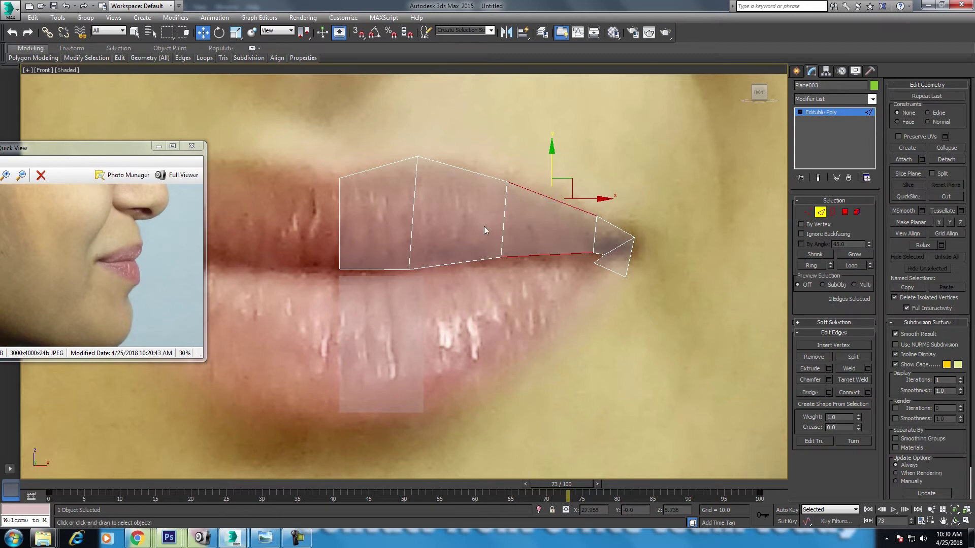
pyautogui.press('alt')
pyautogui.rightClick(462, 212)
pyautogui.click(442, 248)
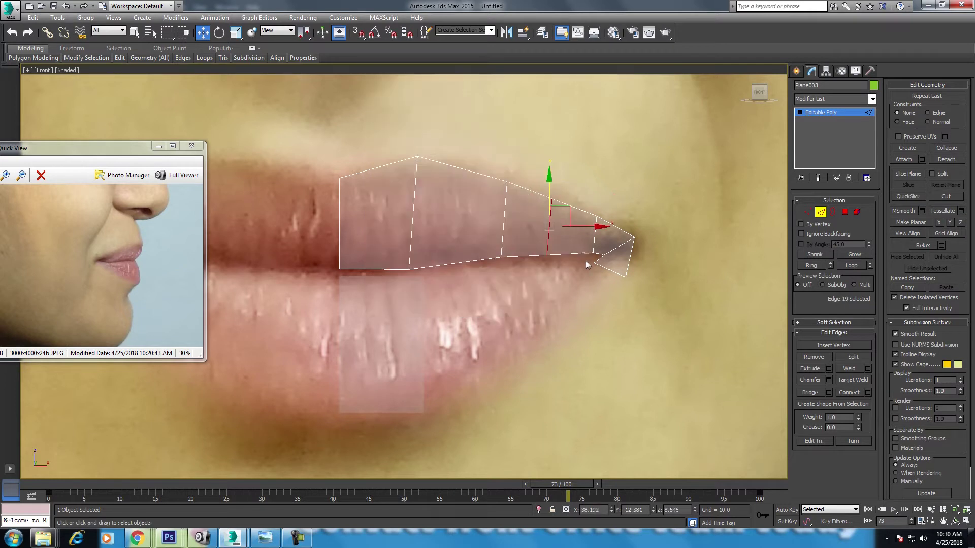
# Fit the new edge's top and bottom vertices to the lip outline and lower the corner vertex.
pyautogui.press('1')
pyautogui.click(547, 254)
pyautogui.scroll(2, 557, 255)
pyautogui.moveTo(561, 235); pyautogui.dragTo(563, 231)
pyautogui.click(550, 176)
pyautogui.moveTo(556, 170); pyautogui.dragTo(565, 177)
pyautogui.click(614, 201)
pyautogui.moveTo(614, 202); pyautogui.dragTo(611, 210)
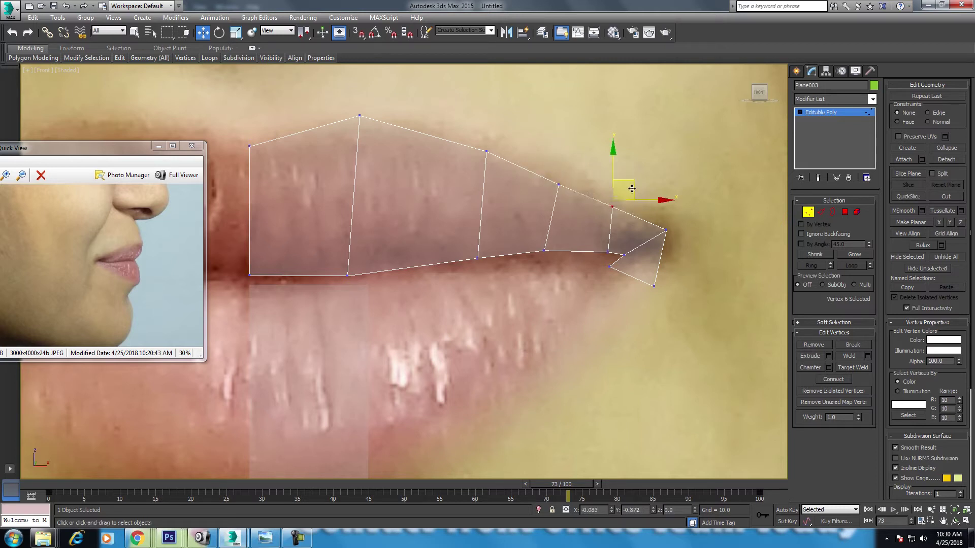
pyautogui.moveTo(611, 210); pyautogui.dragTo(620, 212, button='middle')
# Connect the wide polygon's top and bottom edges with another vertical edge.
pyautogui.click(821, 212)
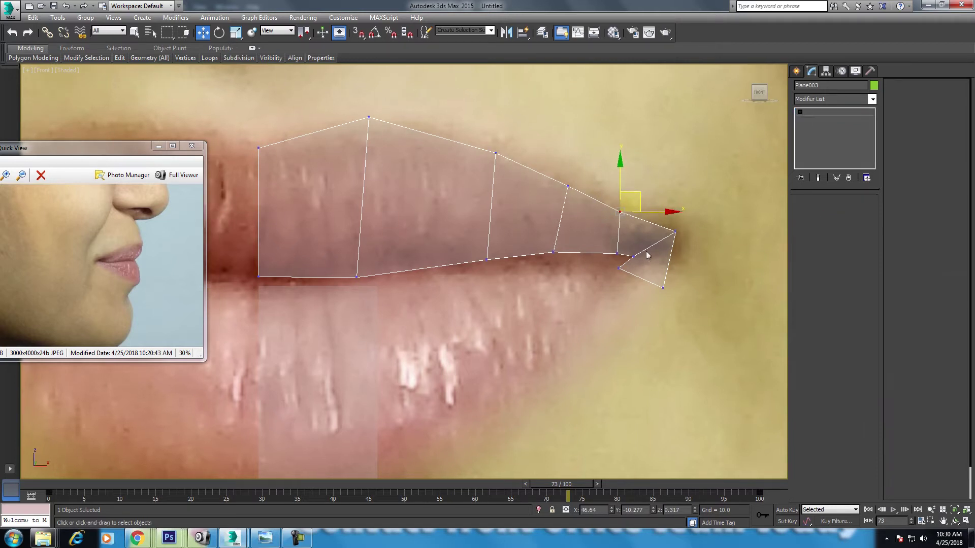
pyautogui.click(404, 271)
pyautogui.hotkey('alt', 'r')
pyautogui.rightClick(404, 246)
pyautogui.click(397, 251)
# Shape the new edge's vertices and the left corner vertex onto the lip outline.
pyautogui.press('1')
pyautogui.click(428, 136)
pyautogui.moveTo(432, 131); pyautogui.dragTo(436, 130)
pyautogui.click(369, 117)
pyautogui.click(258, 148)
pyautogui.moveTo(279, 133); pyautogui.dragTo(280, 135)
pyautogui.click(422, 269)
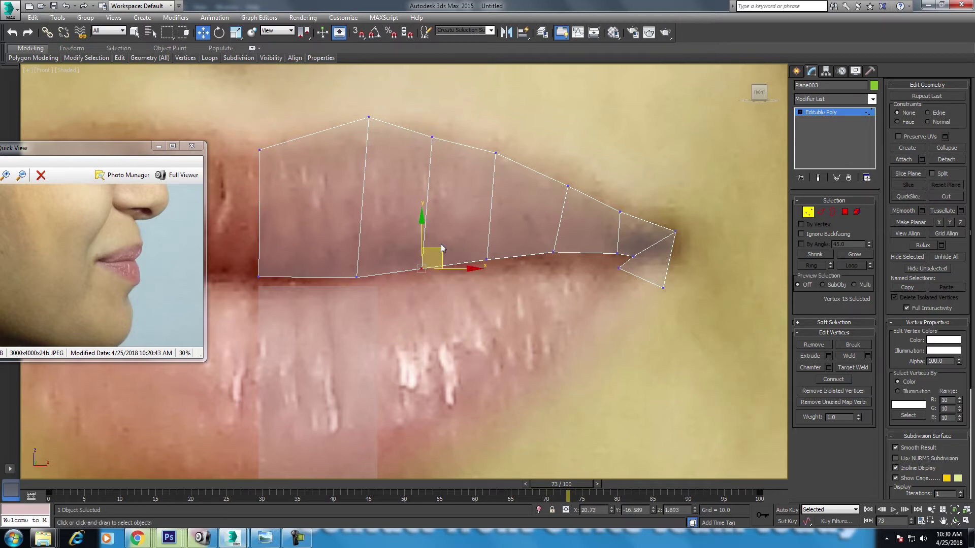
pyautogui.moveTo(426, 231); pyautogui.dragTo(449, 281)
pyautogui.moveTo(449, 280); pyautogui.dragTo(449, 229, button='middle')
pyautogui.scroll(-5, 349, 293)
# Return to object level and show all four viewports with Alt+W.
pyautogui.rightClick(368, 264)
pyautogui.click(349, 251)
pyautogui.hotkey('alt', 'w')
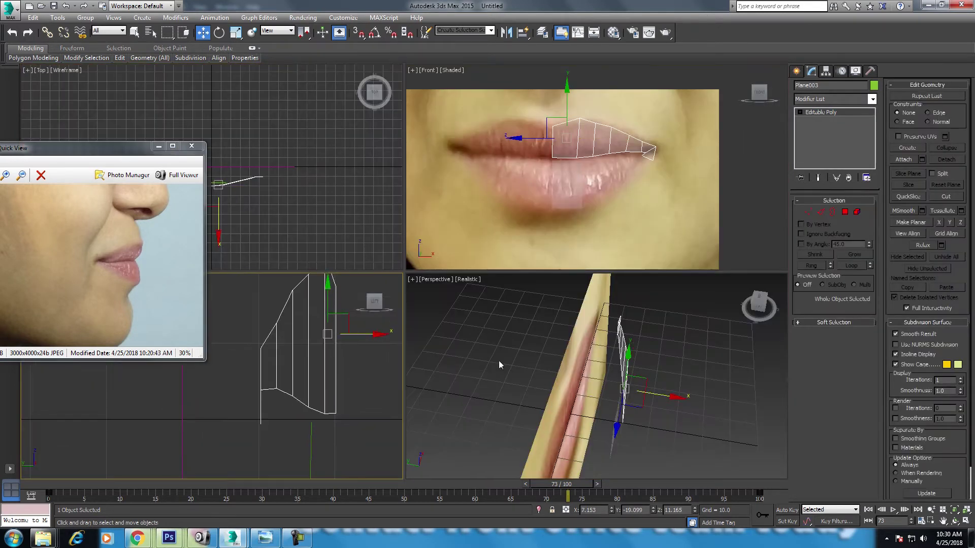
# Convert the lower-lip plane, Plane002, to an Editable Poly.
pyautogui.click(559, 192)
pyautogui.scroll(2, 605, 185)
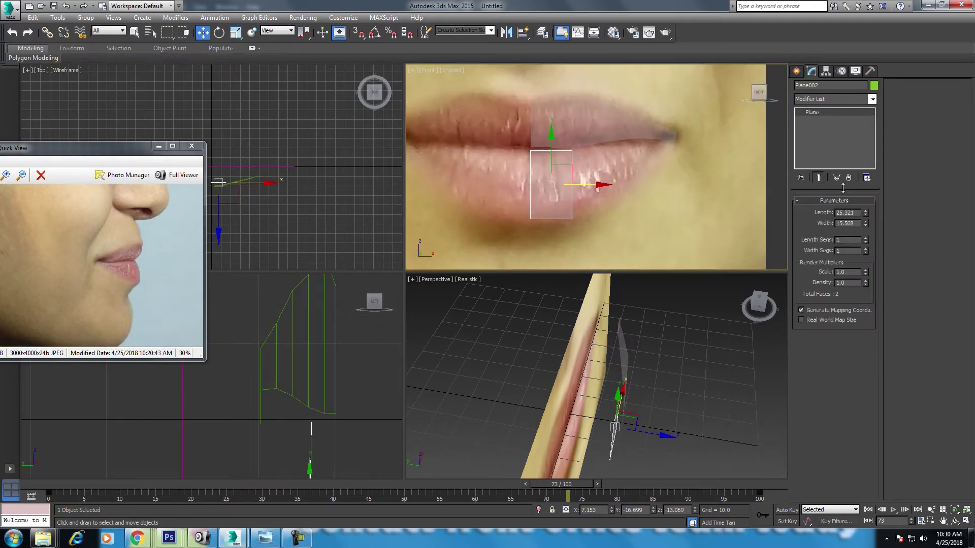
pyautogui.rightClick(590, 183)
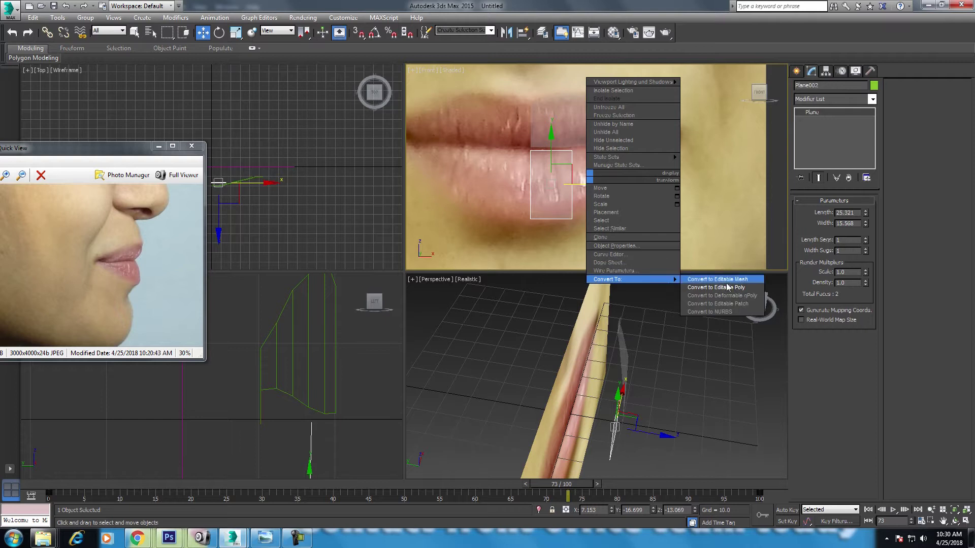
pyautogui.moveTo(609, 279)
pyautogui.click(721, 287)
# Extrude the plane's right edge into a new polygon reaching the mouth corner, matching lip depth.
pyautogui.click(820, 212)
pyautogui.click(573, 177)
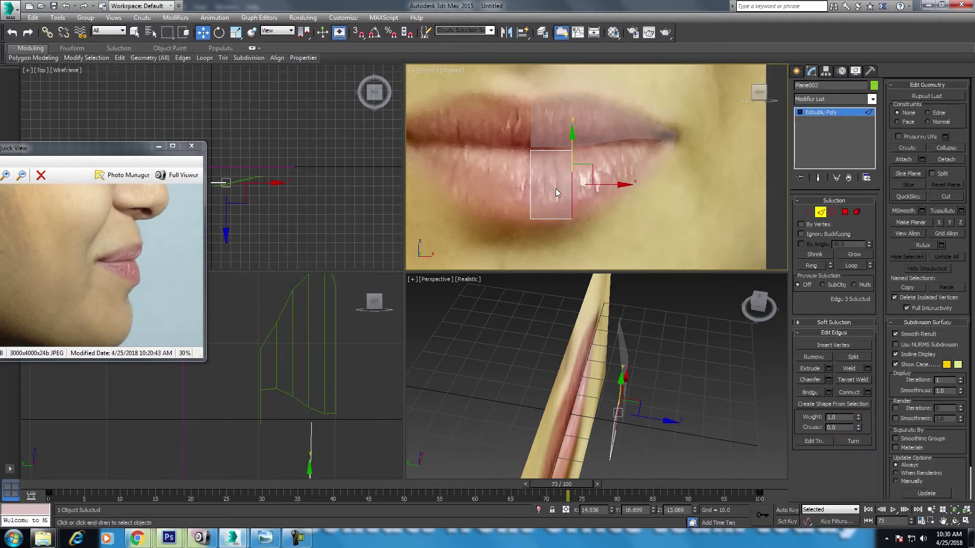
pyautogui.moveTo(628, 237); pyautogui.dragTo(633, 226, button='middle')
pyautogui.moveTo(596, 158)
pyautogui.keyDown('shift'); pyautogui.mouseDown()
pyautogui.moveTo(665, 142)
pyautogui.moveTo(640, 179)
pyautogui.mouseUp(); pyautogui.keyUp('shift')
pyautogui.press('r')
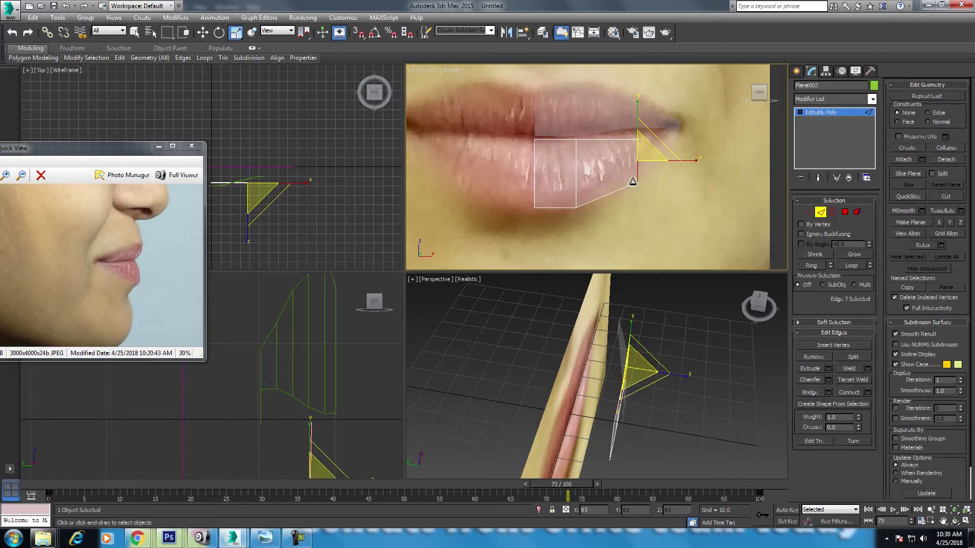
pyautogui.press('w')
pyautogui.moveTo(657, 146)
pyautogui.mouseDown()
pyautogui.moveTo(681, 143)
pyautogui.moveTo(673, 130)
pyautogui.mouseUp()
pyautogui.press('r')
pyautogui.press('w')
pyautogui.moveTo(236, 414); pyautogui.dragTo(251, 375, button='middle')
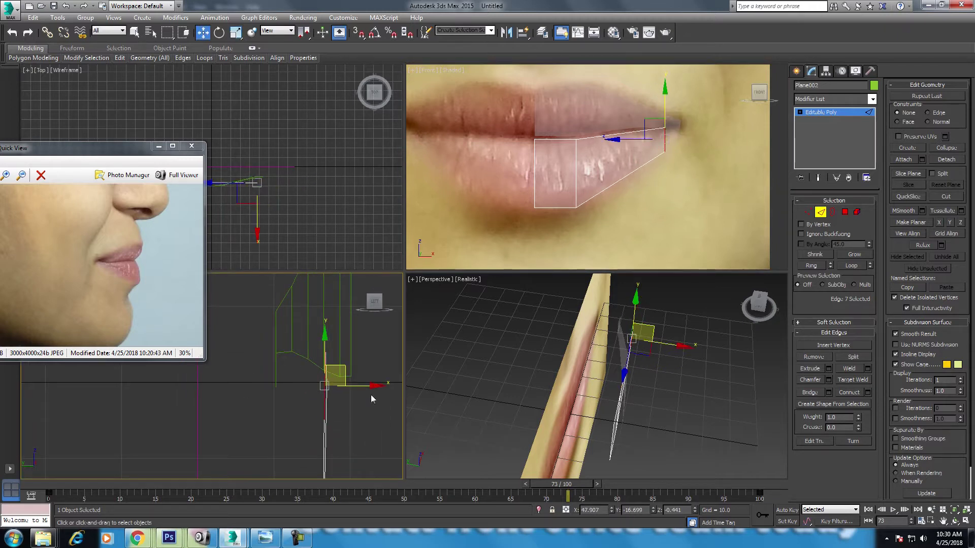
pyautogui.moveTo(325, 387); pyautogui.dragTo(326, 388)
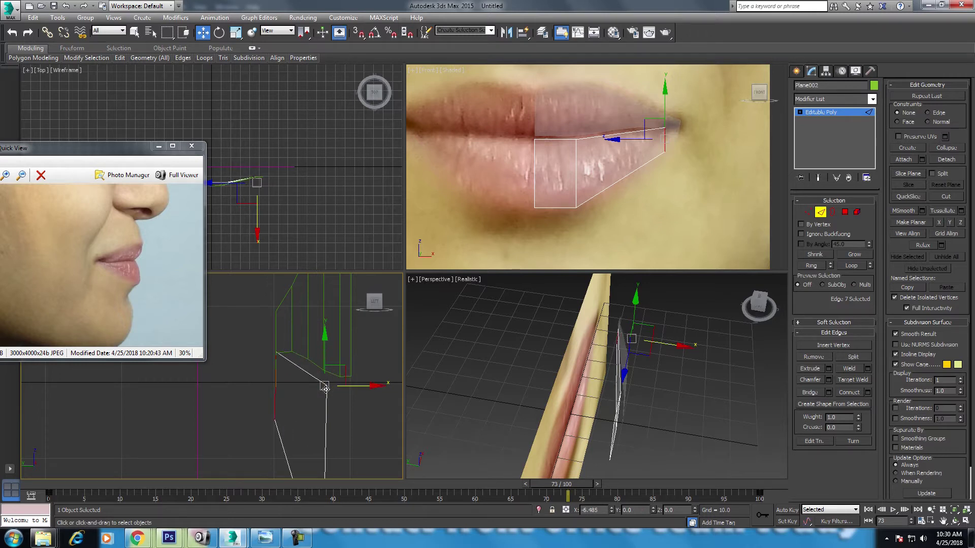
# Move the lower corner vertex up and right onto the mouth corner.
pyautogui.moveTo(672, 151); pyautogui.dragTo(631, 181, button='middle')
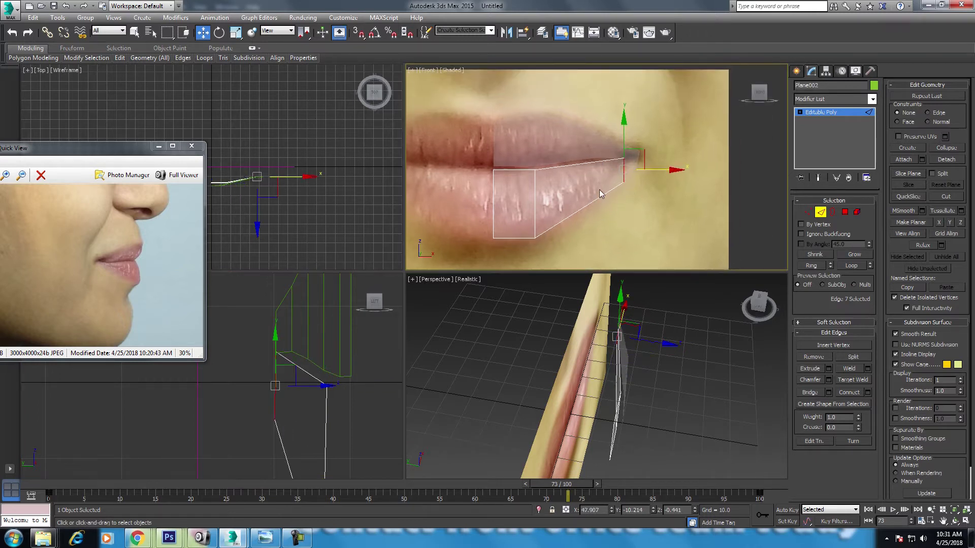
pyautogui.scroll(3, 600, 193)
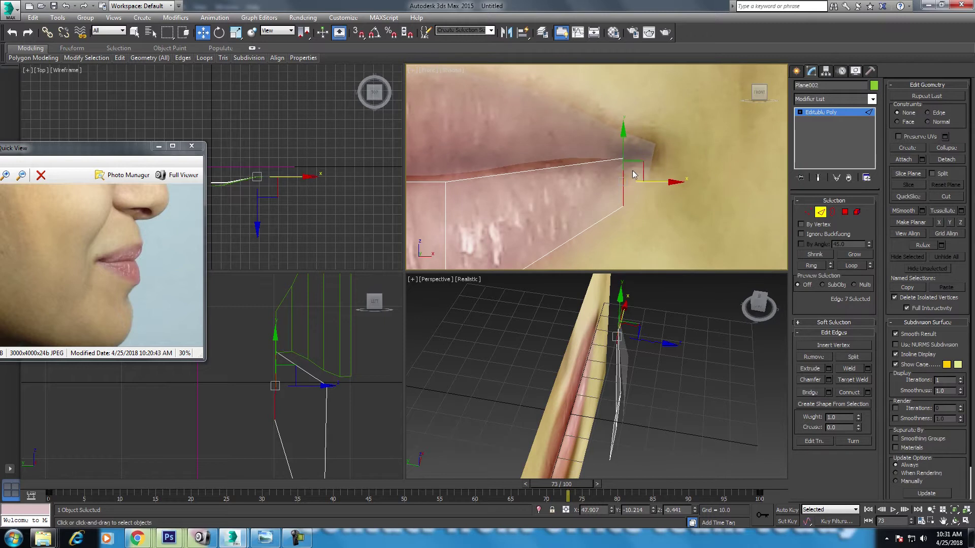
pyautogui.scroll(2, 634, 175)
pyautogui.press('1')
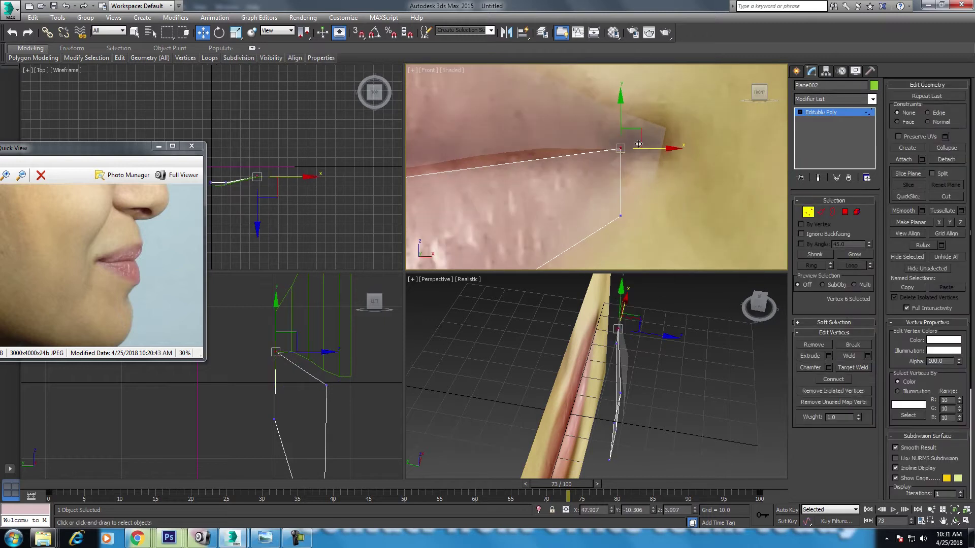
pyautogui.click(620, 215)
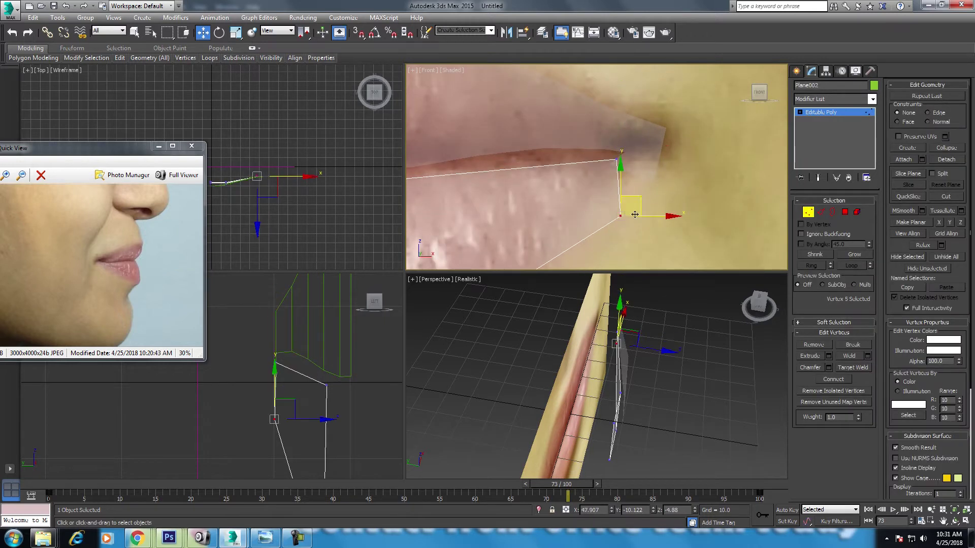
pyautogui.moveTo(640, 198); pyautogui.dragTo(650, 181)
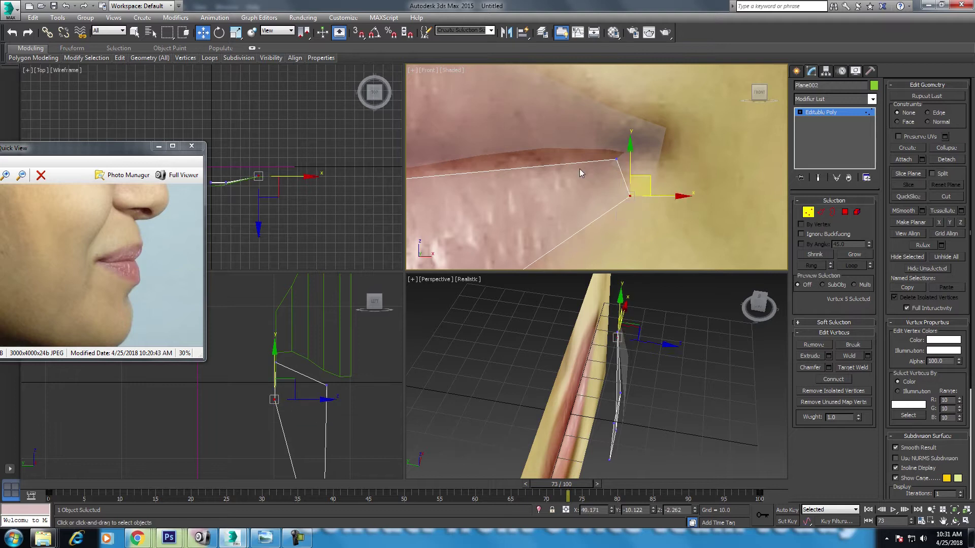
pyautogui.scroll(-3, 580, 168)
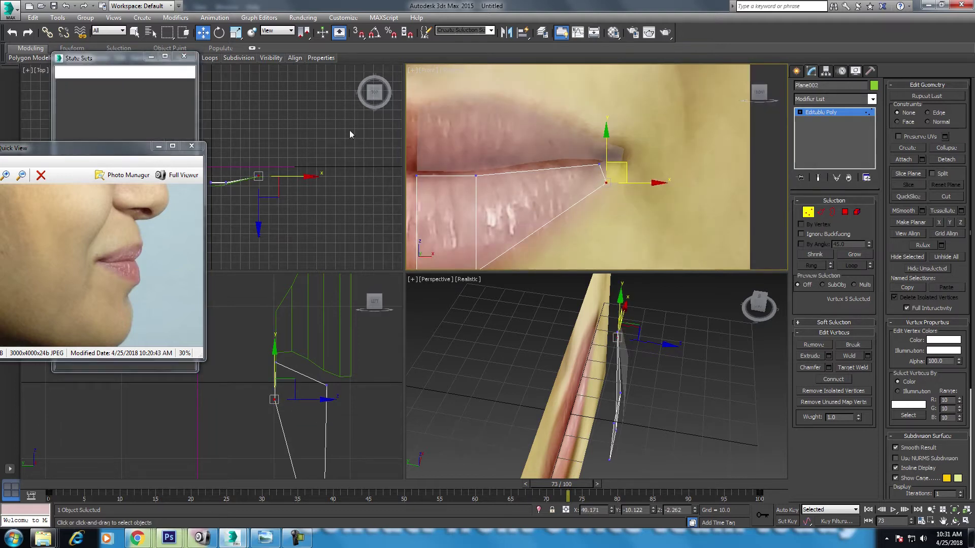
pyautogui.click(184, 56)
# Attach the lower-lip mesh to the upper-lip mesh.
pyautogui.rightClick(532, 147)
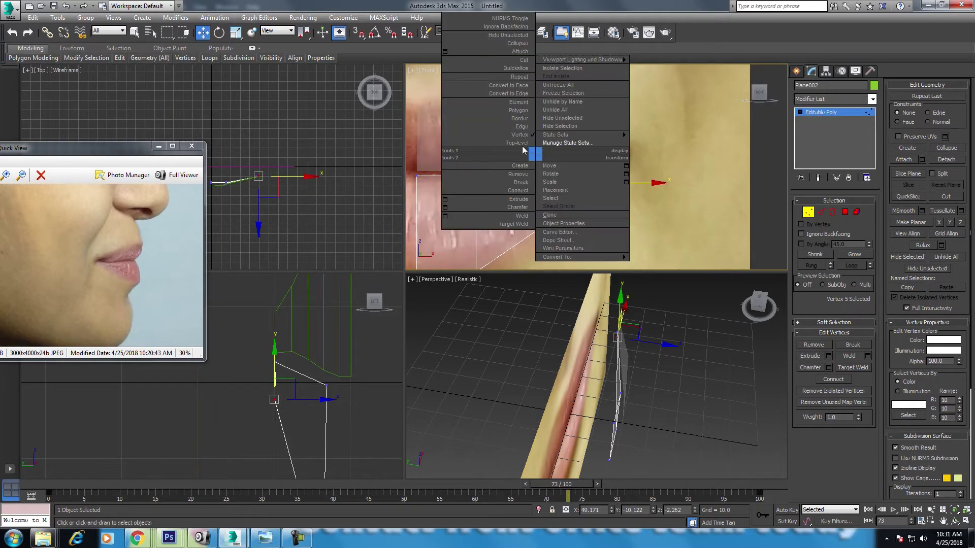
pyautogui.click(554, 140)
pyautogui.rightClick(530, 135)
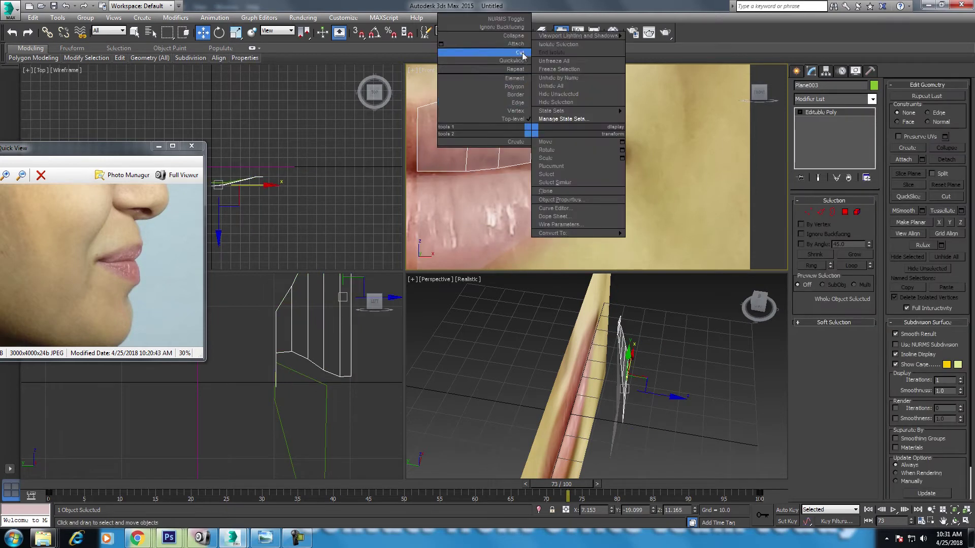
pyautogui.click(517, 63)
pyautogui.click(535, 211)
# Select the mouth-corner vertices of the combined mesh and switch to Move.
pyautogui.click(808, 212)
pyautogui.scroll(3, 634, 180)
pyautogui.scroll(3, 563, 174)
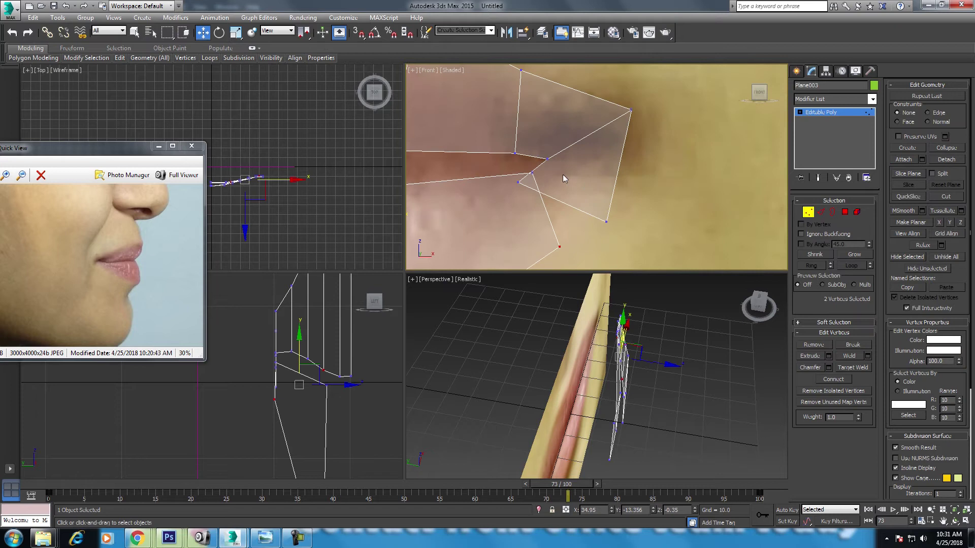
pyautogui.moveTo(509, 205); pyautogui.dragTo(510, 205)
pyautogui.rightClick(510, 188)
pyautogui.click(531, 192)
pyautogui.rightClick(509, 229)
pyautogui.click(523, 226)
# Select the two lower corner vertices and maximize the Front view.
pyautogui.moveTo(614, 214); pyautogui.dragTo(555, 253)
pyautogui.rightClick(564, 224)
pyautogui.click(538, 106)
pyautogui.scroll(-1, 535, 223)
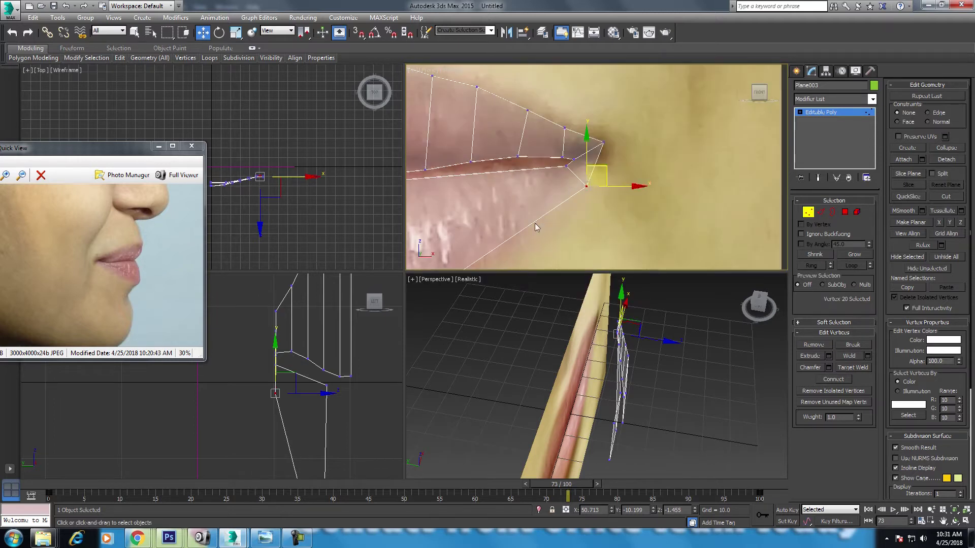
pyautogui.scroll(-3, 536, 227)
pyautogui.hotkey('alt', 'w')
# Insert a Swift Loop edge loop across the lower lip.
pyautogui.scroll(3, 574, 234)
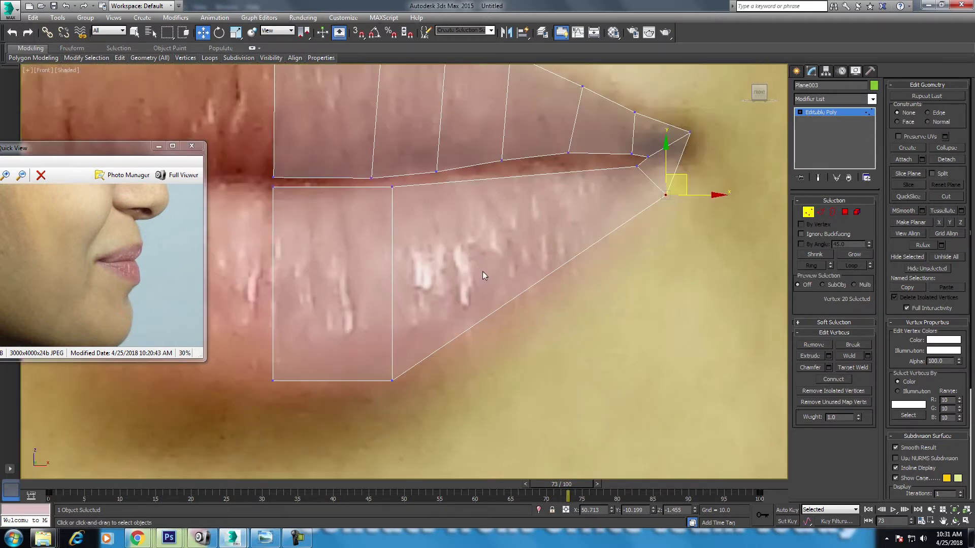
pyautogui.moveTo(483, 276); pyautogui.dragTo(488, 284, button='middle')
pyautogui.click(822, 213)
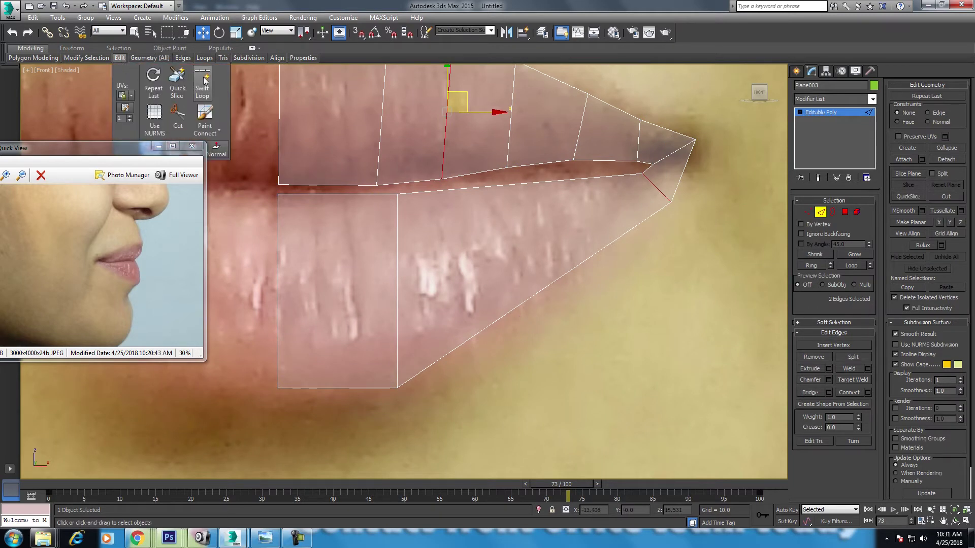
pyautogui.click(202, 81)
pyautogui.click(542, 275)
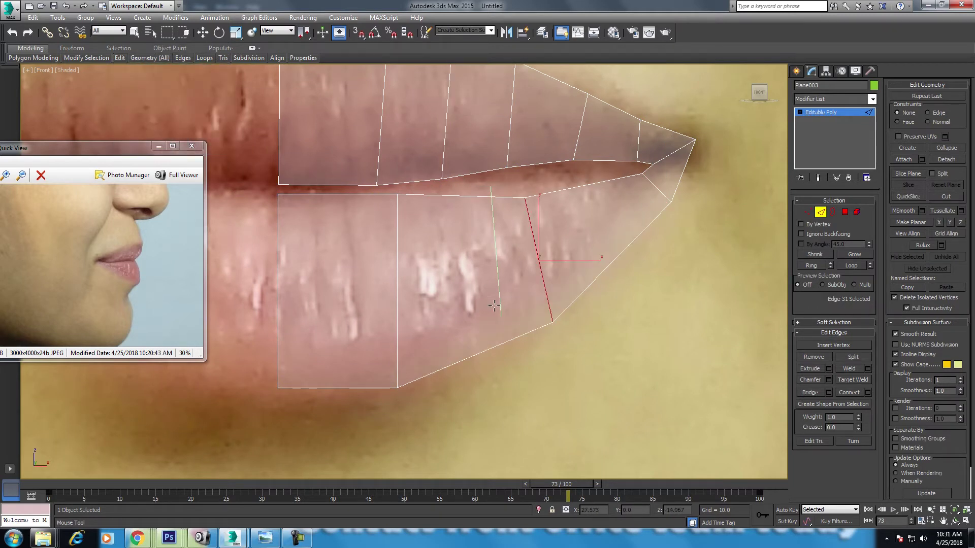
# Move the new lower-lip vertex and the lip-corner vertices onto the lip outline.
pyautogui.press('1')
pyautogui.press('w')
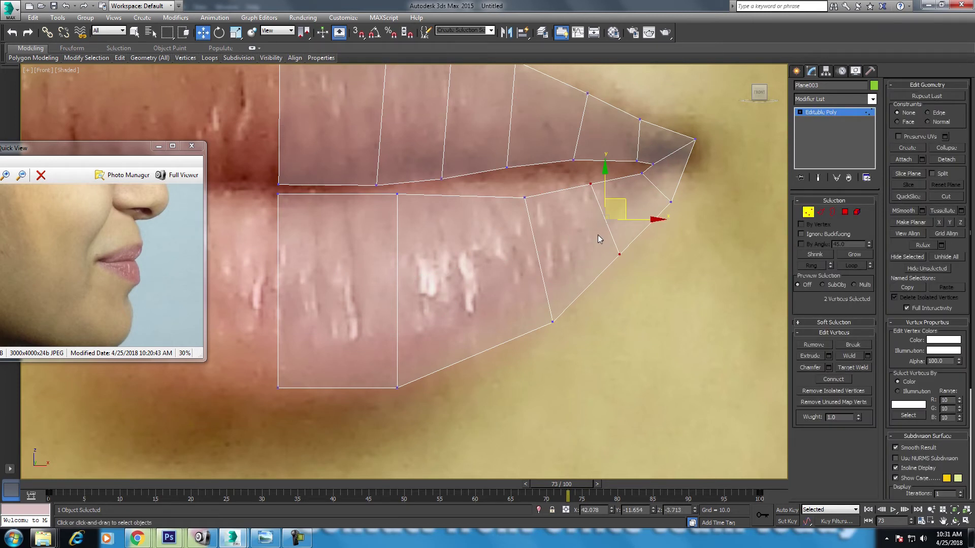
pyautogui.moveTo(541, 184)
pyautogui.mouseDown()
pyautogui.moveTo(504, 226)
pyautogui.moveTo(527, 172)
pyautogui.mouseUp()
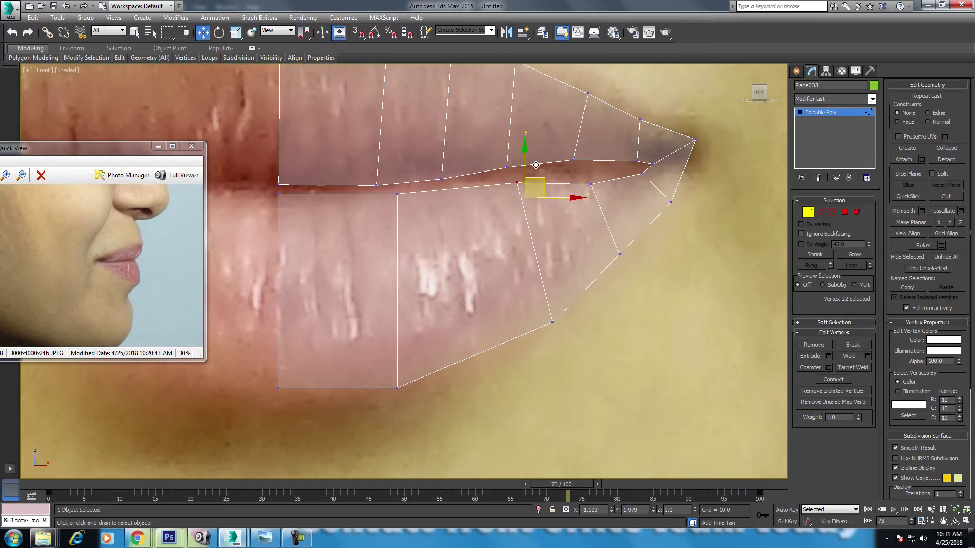
pyautogui.click(552, 322)
pyautogui.moveTo(553, 305); pyautogui.dragTo(553, 297)
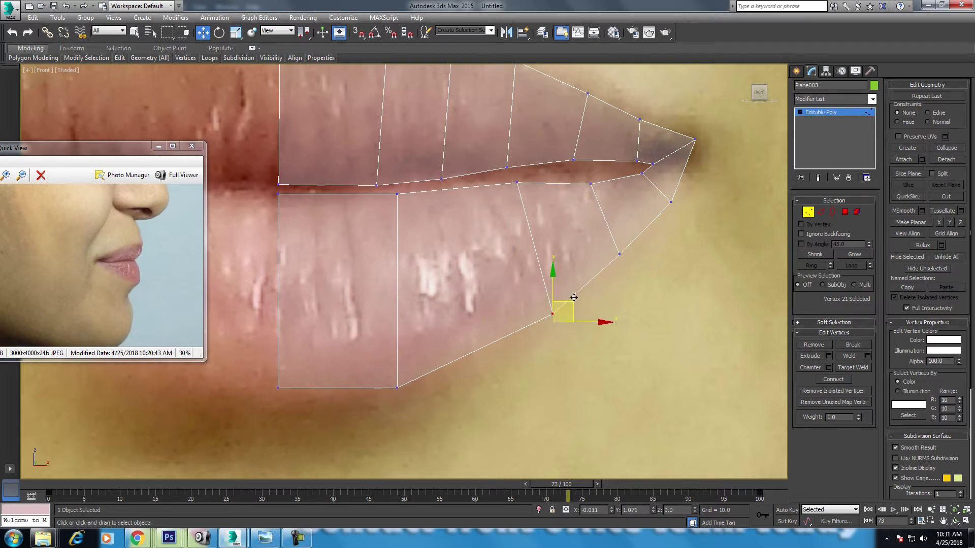
pyautogui.click(594, 184)
pyautogui.moveTo(603, 192); pyautogui.dragTo(582, 243, button='middle')
pyautogui.moveTo(590, 217); pyautogui.dragTo(590, 205)
pyautogui.moveTo(615, 286); pyautogui.dragTo(616, 264)
# Shift the inner and outer mouth-corner vertices up and right, restoring the four-view layout.
pyautogui.click(650, 253)
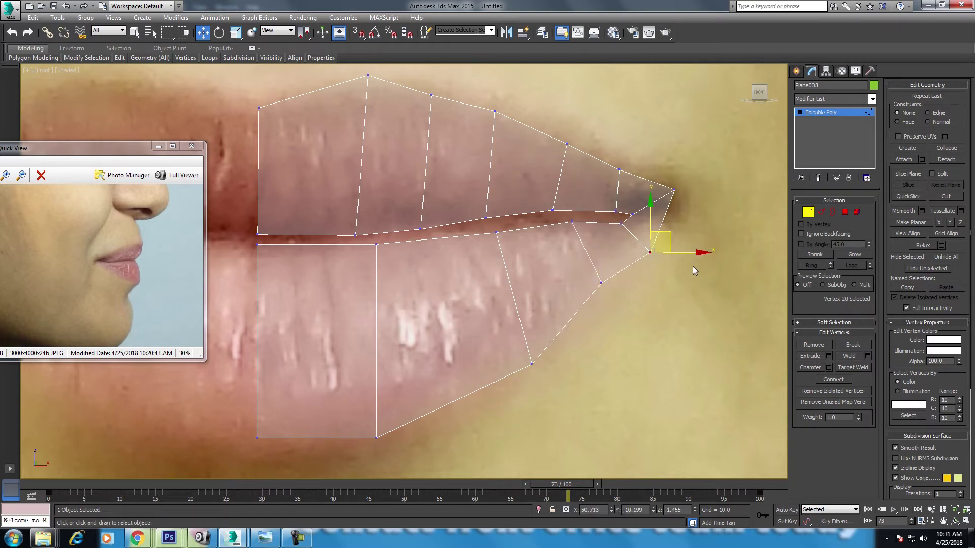
pyautogui.moveTo(667, 248); pyautogui.dragTo(661, 239)
pyautogui.scroll(2, 638, 230)
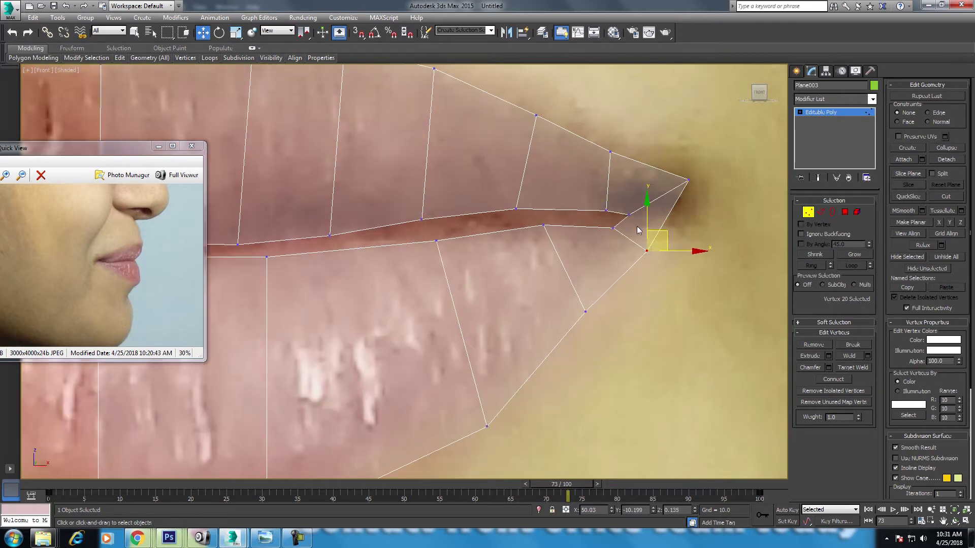
pyautogui.click(613, 228)
pyautogui.moveTo(639, 210)
pyautogui.mouseDown()
pyautogui.moveTo(651, 202)
pyautogui.moveTo(685, 218)
pyautogui.mouseUp()
pyautogui.click(647, 250)
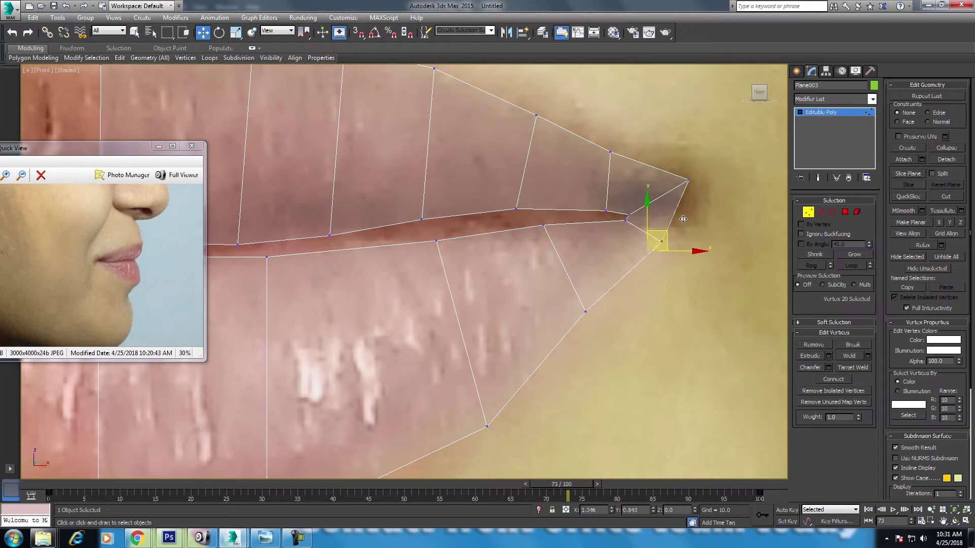
pyautogui.moveTo(517, 405); pyautogui.dragTo(596, 320, button='middle')
pyautogui.scroll(-4, 575, 346)
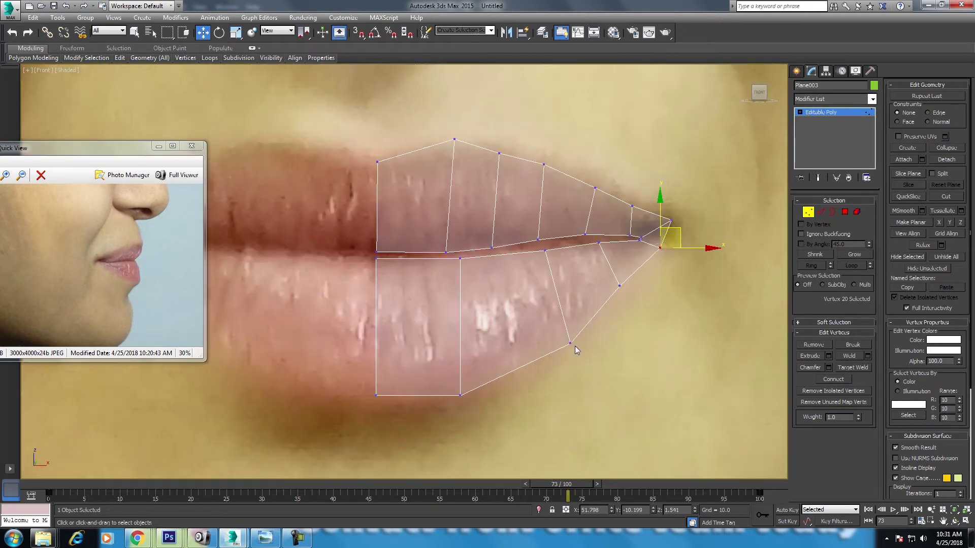
pyautogui.hotkey('alt', 'w')
pyautogui.moveTo(385, 437); pyautogui.dragTo(273, 399, button='middle')
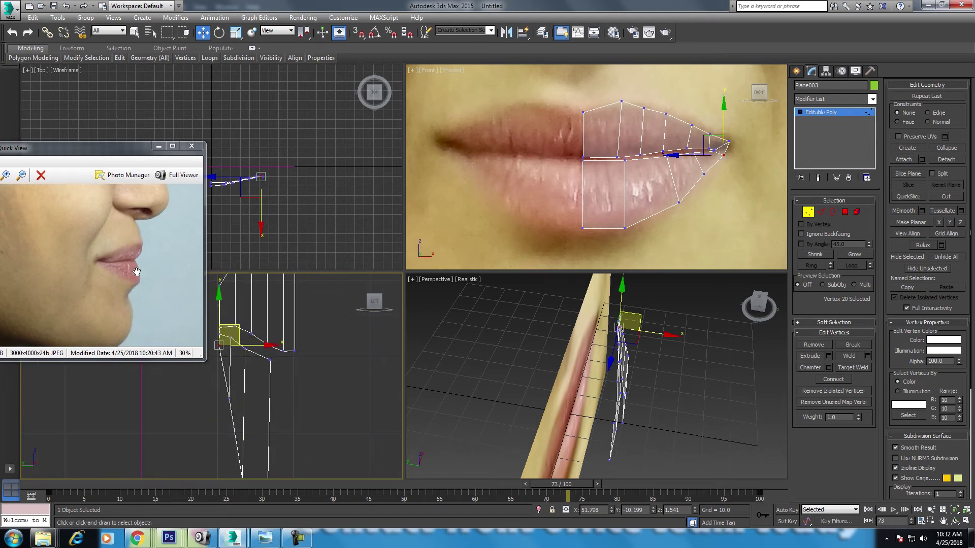
# Connect the vertical lip edge ring to add a horizontal loop through both lips.
pyautogui.click(821, 212)
pyautogui.click(625, 196)
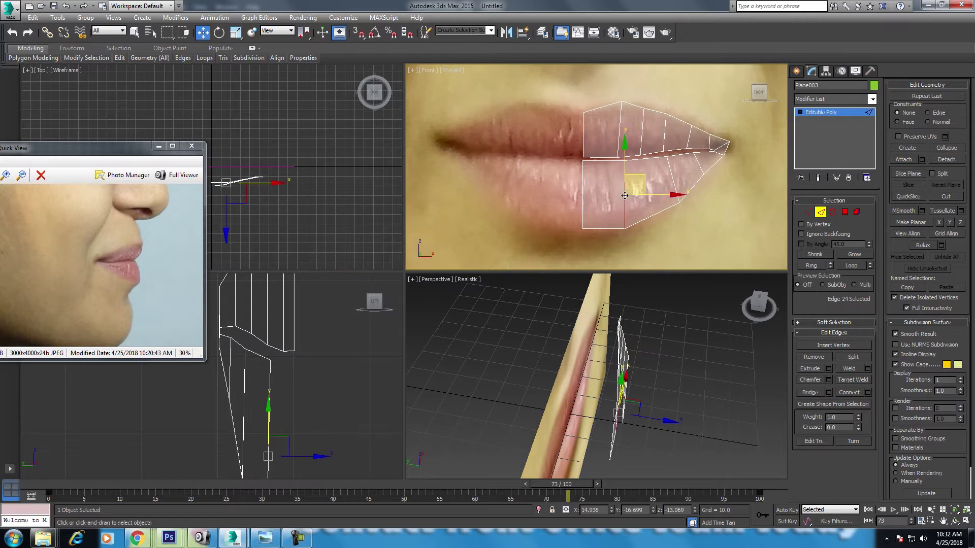
pyautogui.keyDown('shift'); pyautogui.click(625, 196); pyautogui.keyUp('shift')
pyautogui.rightClick(622, 193)
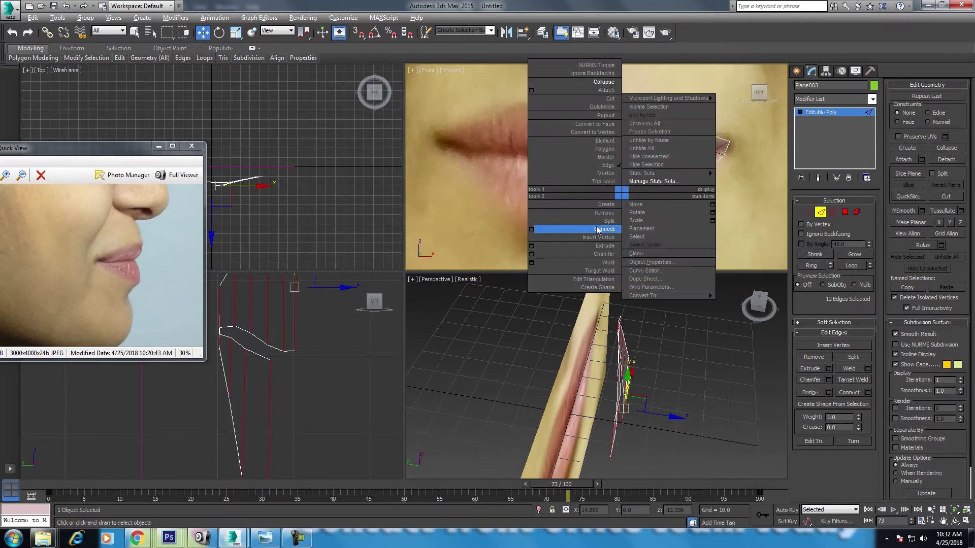
pyautogui.click(531, 230)
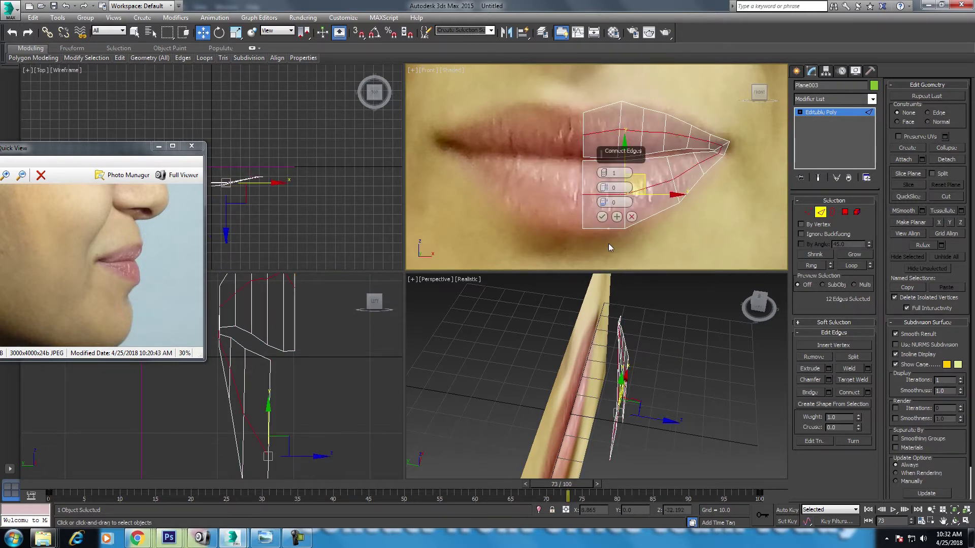
pyautogui.click(600, 217)
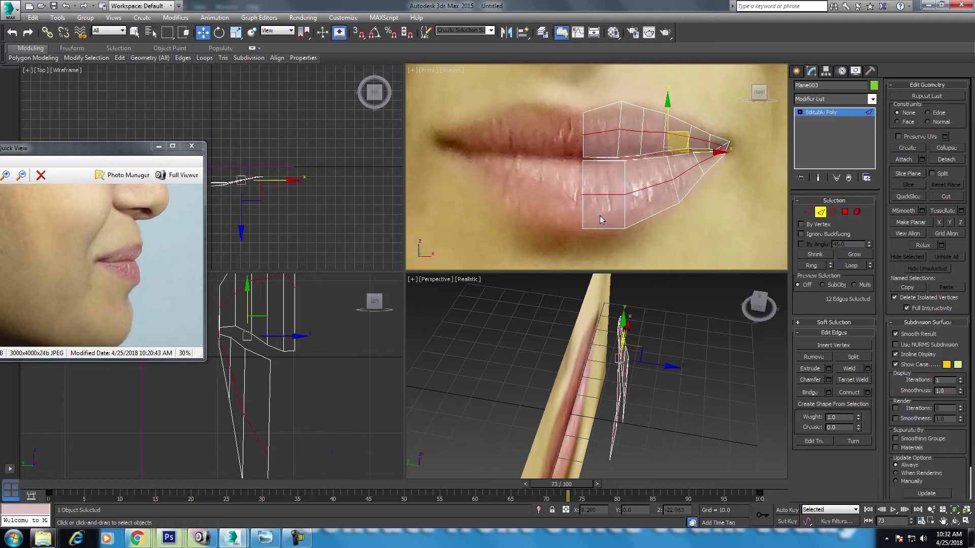
# Push the middle upper-lip edges of the new loop outward in the side view.
pyautogui.keyDown('alt'); pyautogui.click(725, 183); pyautogui.keyUp('alt')
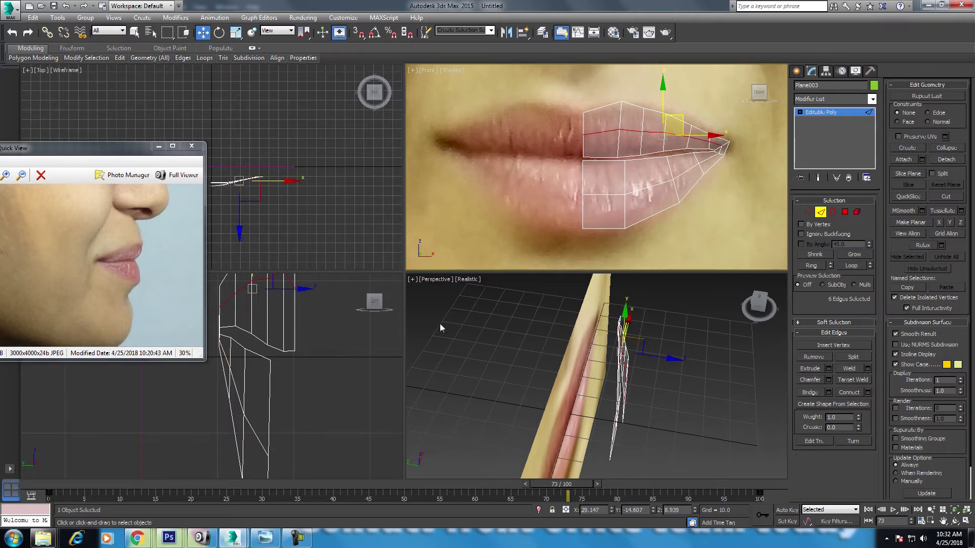
pyautogui.keyDown('alt'); pyautogui.click(264, 336); pyautogui.keyUp('alt')
pyautogui.moveTo(266, 333); pyautogui.dragTo(271, 334)
pyautogui.keyDown('alt'); pyautogui.click(726, 144); pyautogui.keyUp('alt')
pyautogui.click(276, 348)
pyautogui.moveTo(280, 337); pyautogui.dragTo(290, 348)
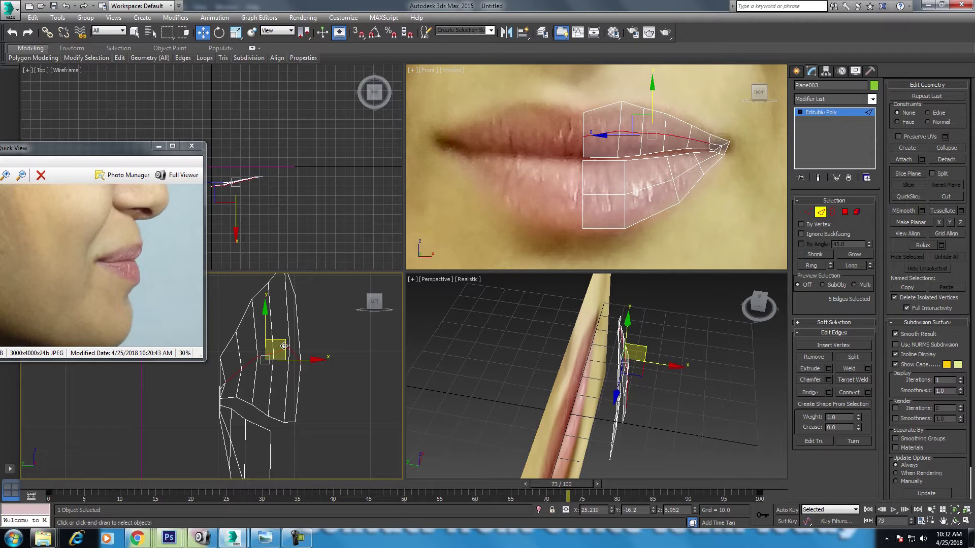
# Push the new loop's lower-lip edges outward, leaving the corner edges in place.
pyautogui.click(647, 186)
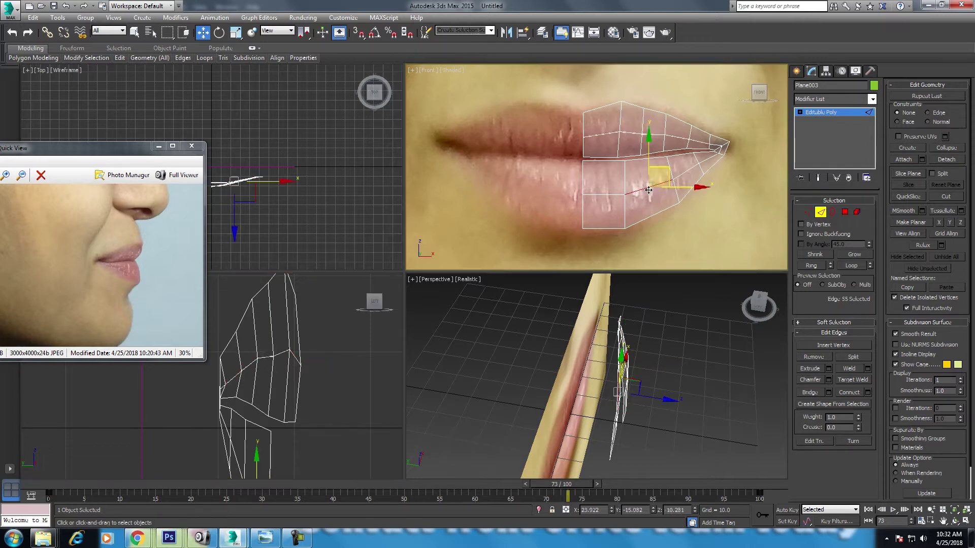
pyautogui.click(846, 266)
pyautogui.keyDown('alt'); pyautogui.moveTo(752, 129); pyautogui.dragTo(636, 151); pyautogui.keyUp('alt')
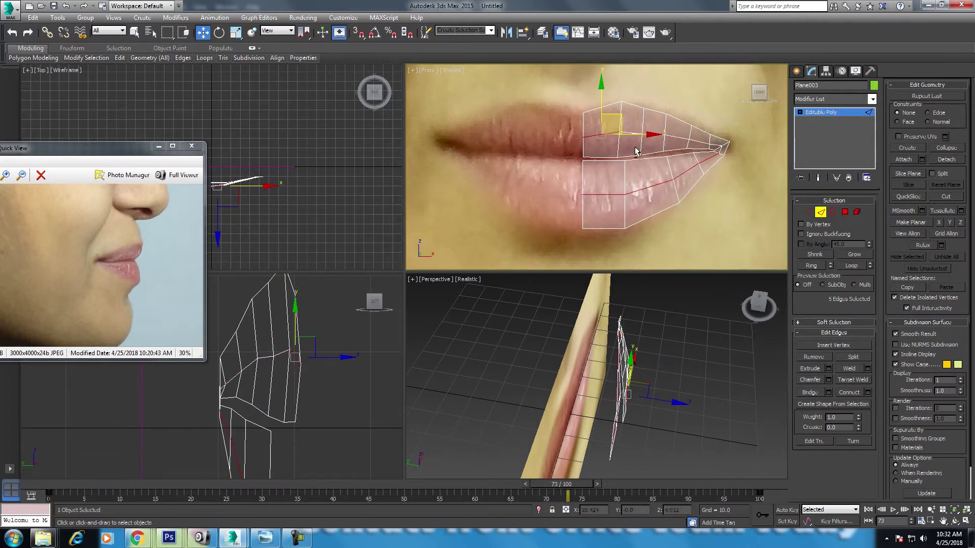
pyautogui.keyDown('alt'); pyautogui.click(644, 105); pyautogui.keyUp('alt')
pyautogui.moveTo(305, 447); pyautogui.dragTo(298, 407, button='middle')
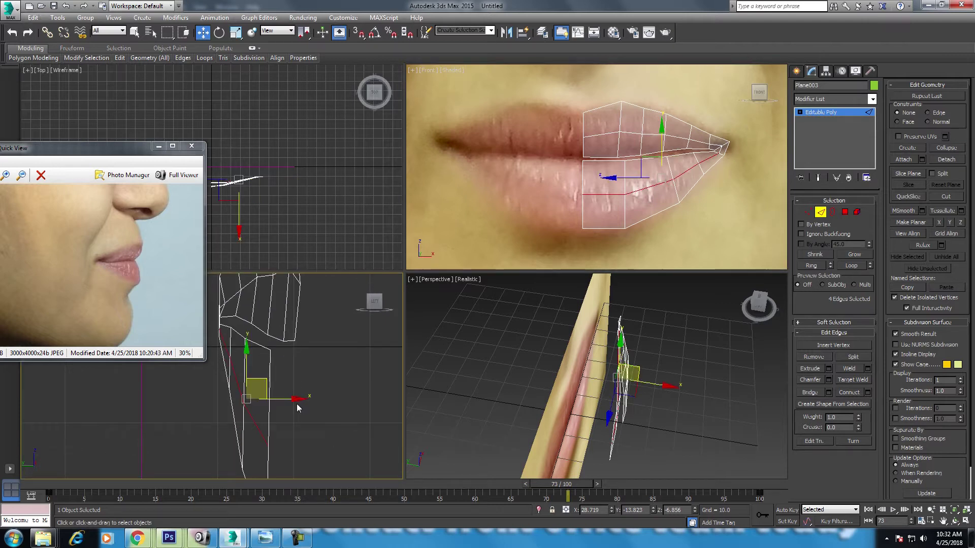
pyautogui.moveTo(298, 408); pyautogui.dragTo(303, 407)
pyautogui.keyDown('alt'); pyautogui.click(248, 348); pyautogui.keyUp('alt')
pyautogui.moveTo(301, 417); pyautogui.dragTo(317, 436)
pyautogui.keyDown('alt'); pyautogui.click(249, 393); pyautogui.keyUp('alt')
# Push the middle lower-lip edges slightly outward.
pyautogui.moveTo(624, 204)
pyautogui.mouseDown(button='middle')
pyautogui.moveTo(624, 168)
pyautogui.moveTo(623, 186)
pyautogui.mouseUp(button='middle')
pyautogui.moveTo(285, 407); pyautogui.dragTo(289, 314, button='middle')
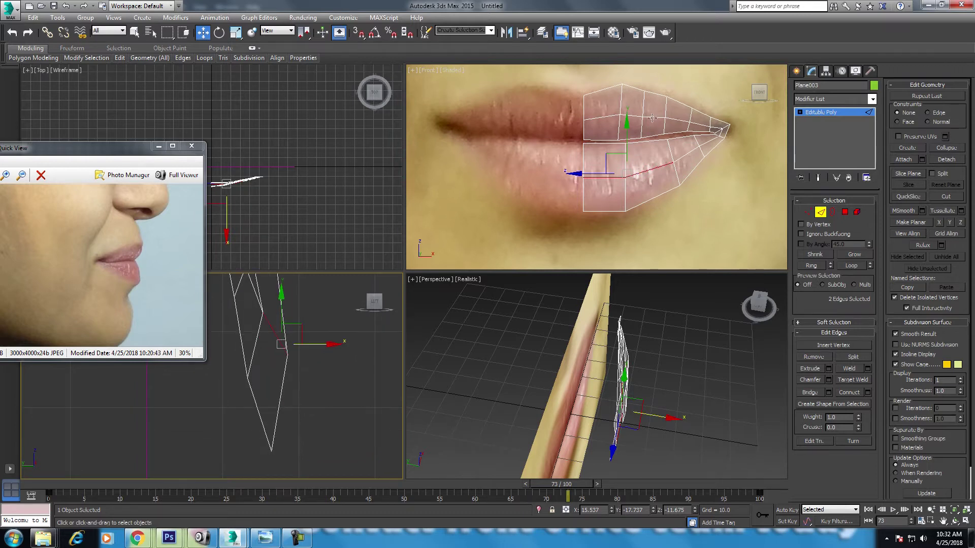
pyautogui.moveTo(652, 118); pyautogui.dragTo(645, 133, button='middle')
pyautogui.moveTo(702, 155); pyautogui.dragTo(680, 171, button='middle')
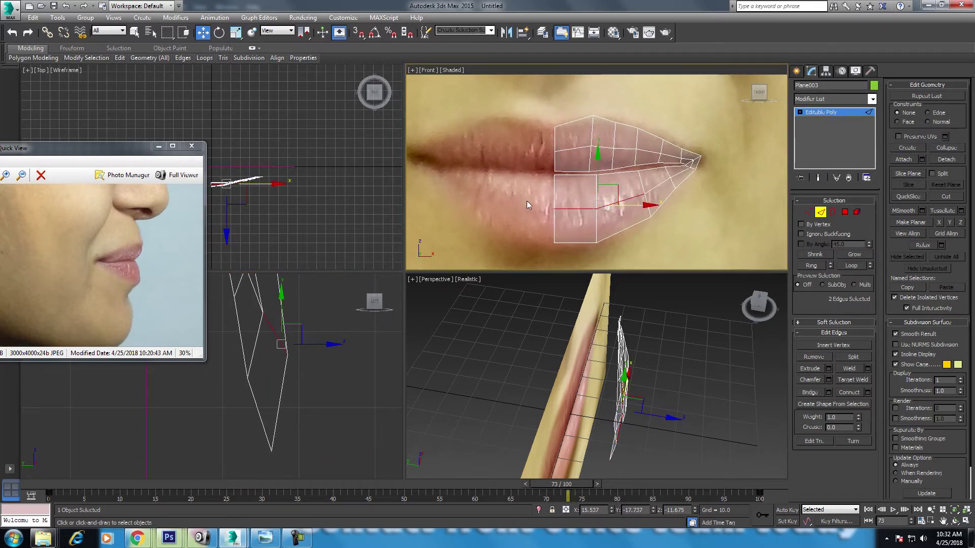
pyautogui.moveTo(585, 230)
pyautogui.mouseDown(button='middle')
pyautogui.moveTo(575, 205)
pyautogui.moveTo(587, 229)
pyautogui.mouseUp(button='middle')
# Raise the upper-lip border edges and slide them back in the side view.
pyautogui.click(565, 122)
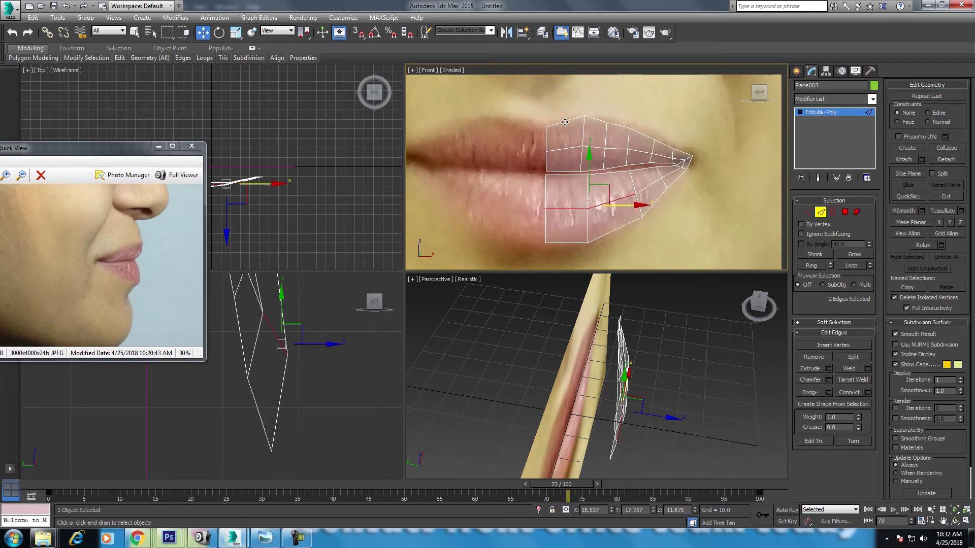
pyautogui.click(855, 267)
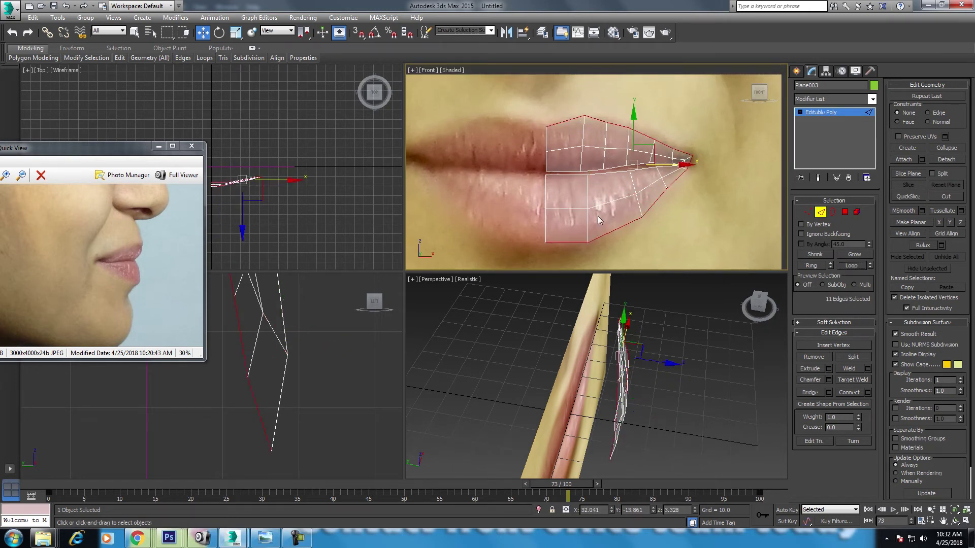
pyautogui.press('r')
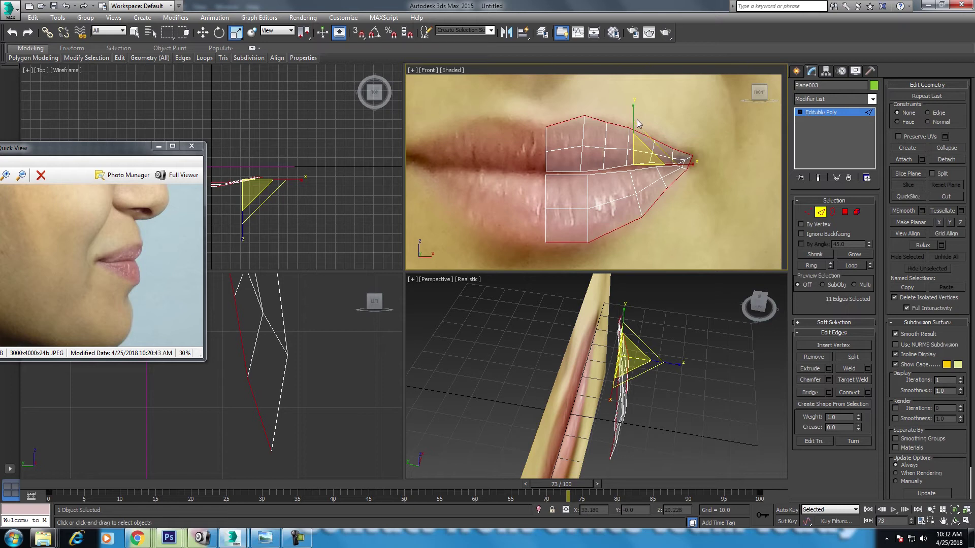
pyautogui.press('w')
pyautogui.moveTo(649, 155); pyautogui.dragTo(649, 172, button='middle')
pyautogui.keyDown('alt'); pyautogui.moveTo(703, 174); pyautogui.dragTo(589, 268); pyautogui.keyUp('alt')
pyautogui.moveTo(637, 141); pyautogui.dragTo(629, 182, button='middle')
pyautogui.moveTo(620, 147); pyautogui.dragTo(625, 104)
pyautogui.scroll(2, 300, 330)
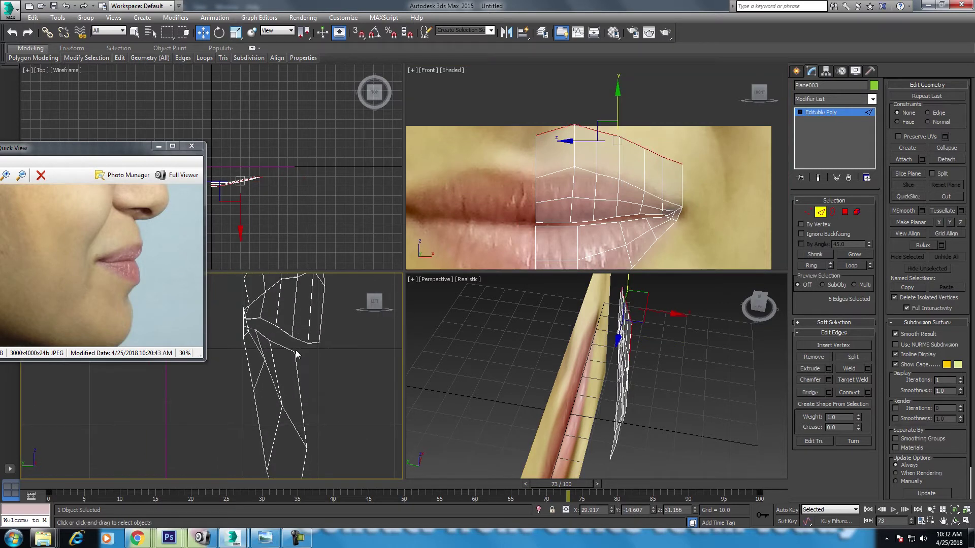
pyautogui.keyDown('alt'); pyautogui.moveTo(285, 386); pyautogui.dragTo(317, 423, button='middle'); pyautogui.keyUp('alt')
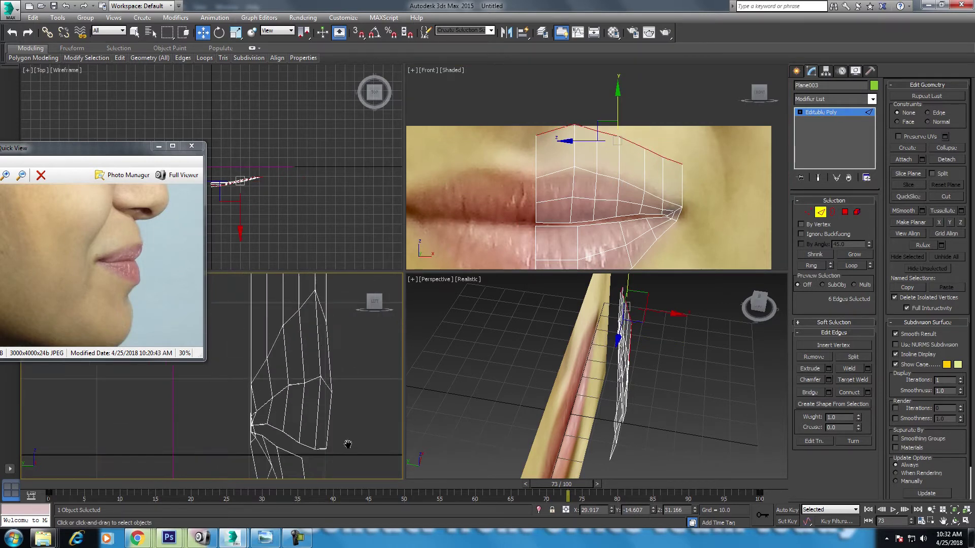
pyautogui.moveTo(319, 333); pyautogui.dragTo(285, 332)
# Shift-drag the lower-lip border edges down to extrude a face row toward the chin.
pyautogui.moveTo(329, 399); pyautogui.dragTo(290, 299, button='middle')
pyautogui.moveTo(285, 429); pyautogui.dragTo(302, 435, button='middle')
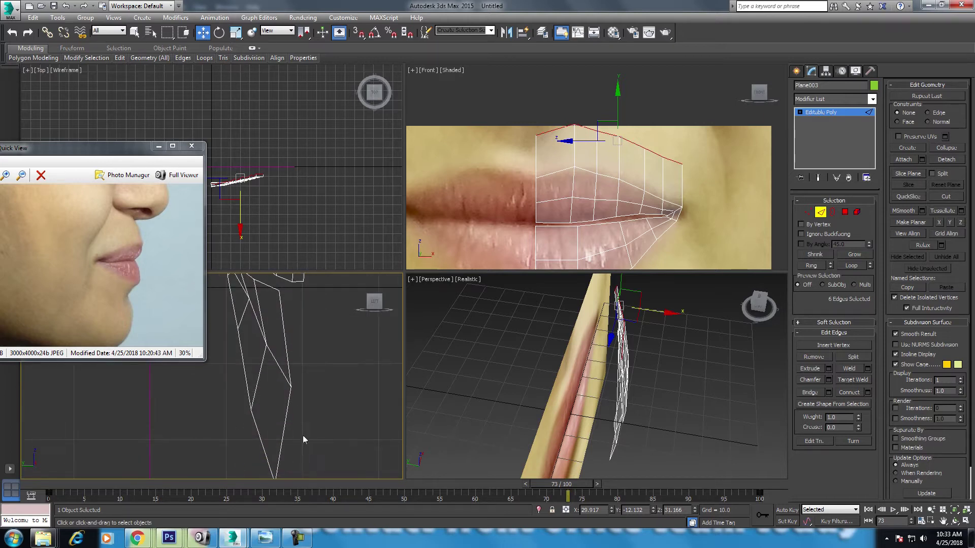
pyautogui.moveTo(666, 254)
pyautogui.mouseDown(button='middle')
pyautogui.moveTo(660, 207)
pyautogui.moveTo(648, 201)
pyautogui.mouseUp(button='middle')
pyautogui.click(649, 201)
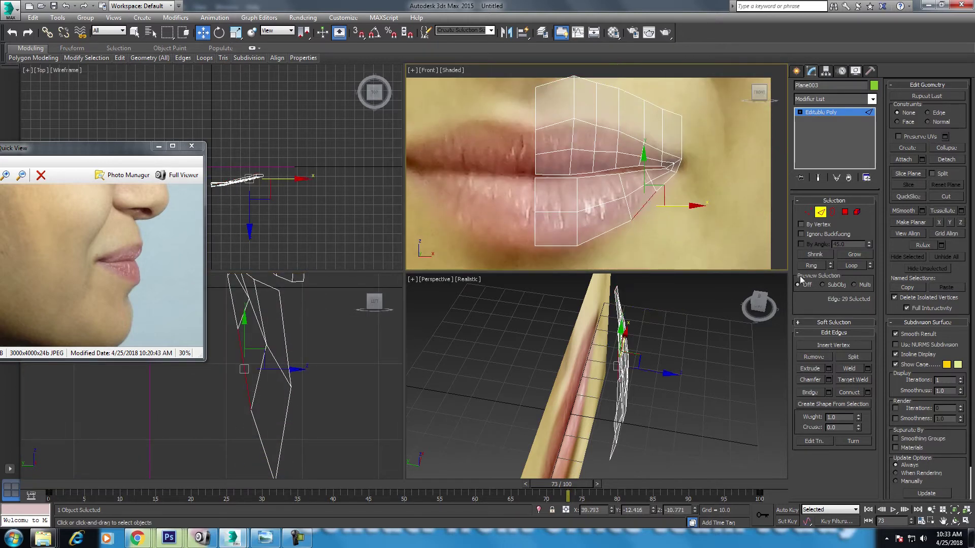
pyautogui.click(851, 266)
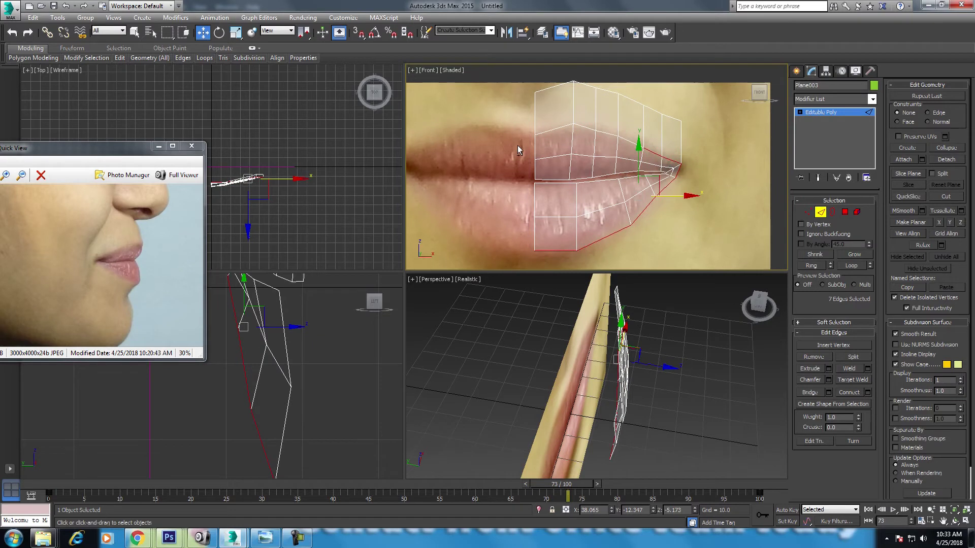
pyautogui.moveTo(682, 173); pyautogui.dragTo(684, 189)
pyautogui.moveTo(684, 190); pyautogui.dragTo(674, 140, button='middle')
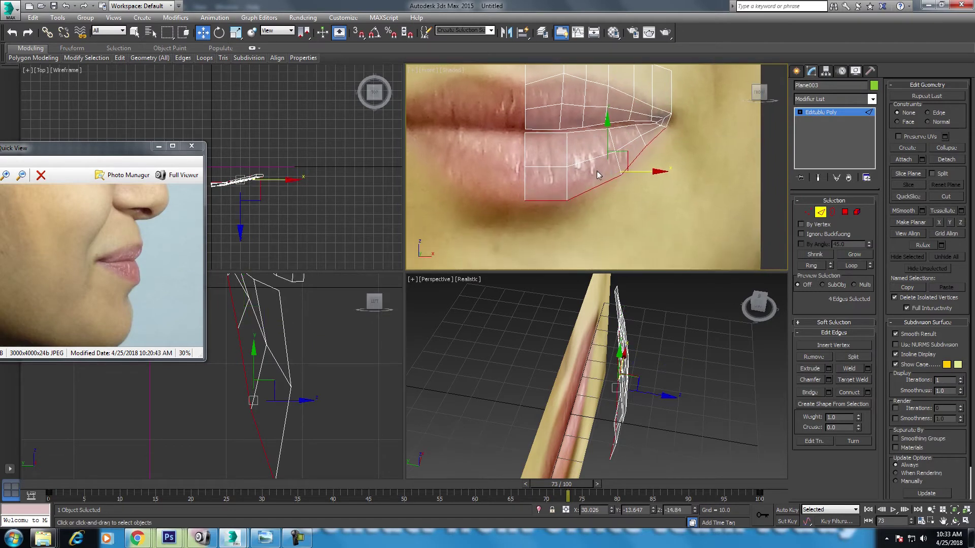
pyautogui.moveTo(610, 145); pyautogui.dragTo(610, 121, button='middle')
pyautogui.moveTo(609, 109); pyautogui.dragTo(609, 148)
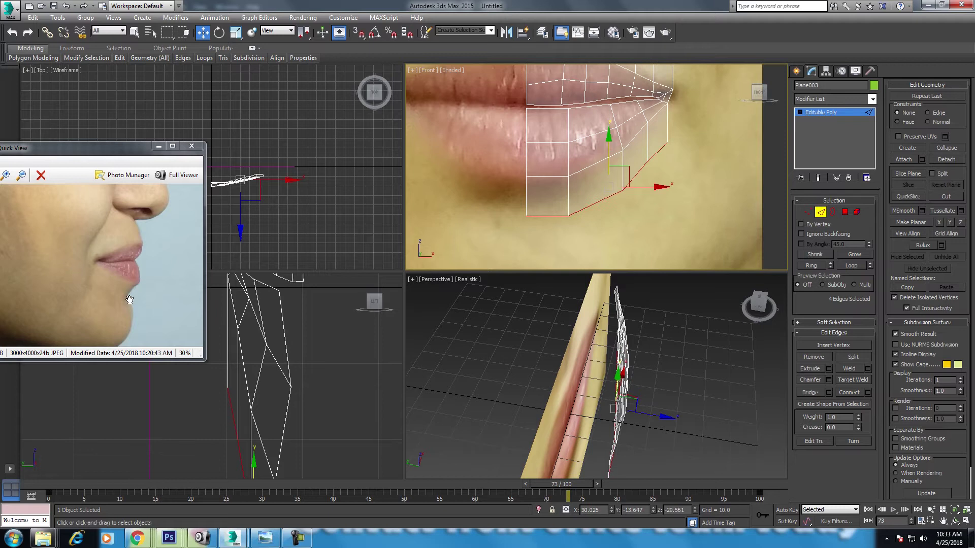
# Set the new chin edges back in the side view to follow the face profile.
pyautogui.moveTo(264, 471); pyautogui.dragTo(269, 361, button='middle')
pyautogui.moveTo(302, 401)
pyautogui.mouseDown()
pyautogui.moveTo(281, 400)
pyautogui.moveTo(277, 378)
pyautogui.mouseUp()
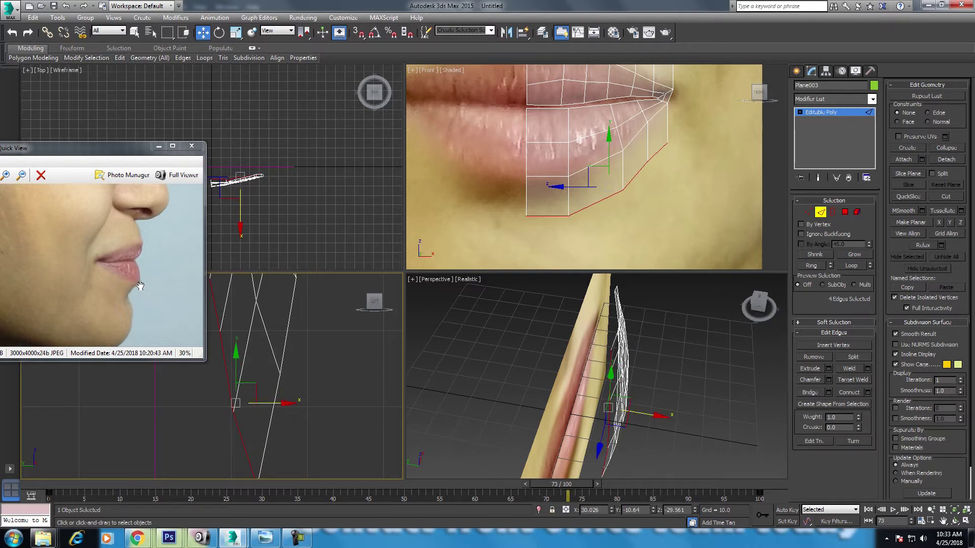
pyautogui.moveTo(286, 403); pyautogui.dragTo(280, 402)
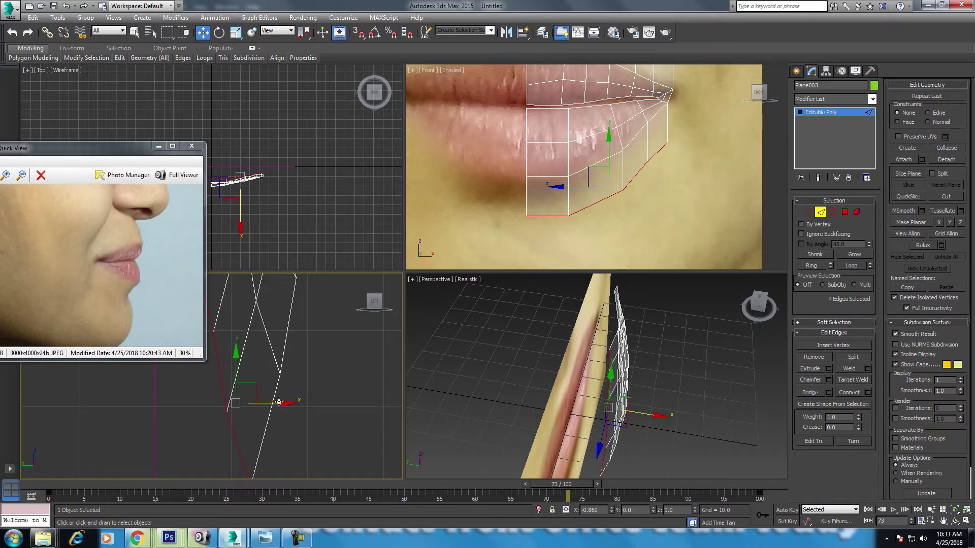
pyautogui.moveTo(630, 170); pyautogui.dragTo(596, 192, button='middle')
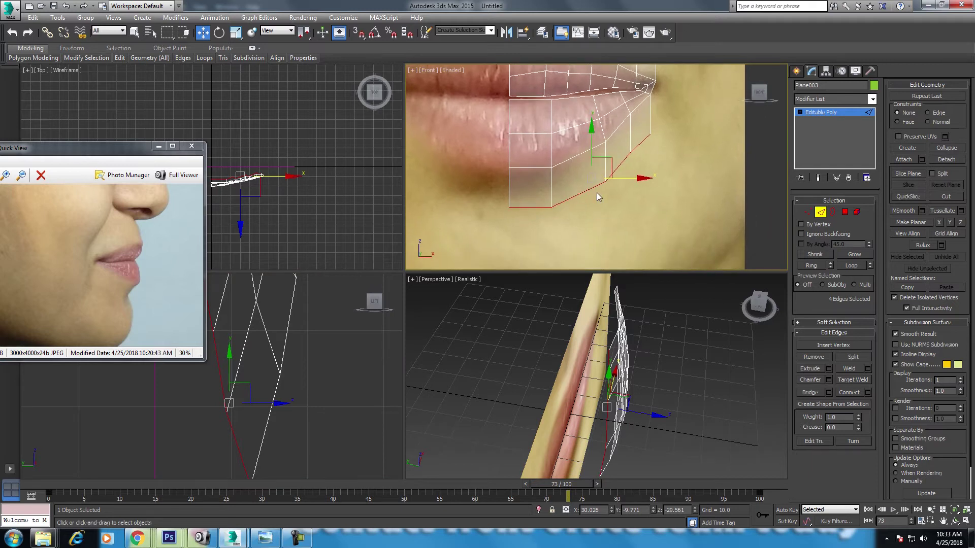
pyautogui.press('1')
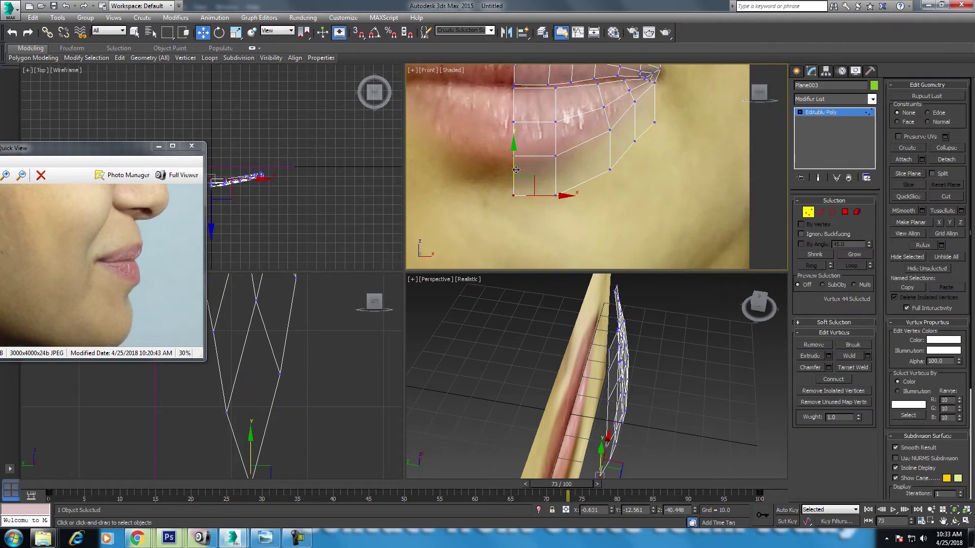
# Move the new lower-row vertices up and right to round off the mouth corner.
pyautogui.click(555, 195)
pyautogui.click(610, 169)
pyautogui.moveTo(665, 119); pyautogui.dragTo(609, 181, button='middle')
pyautogui.click(597, 188)
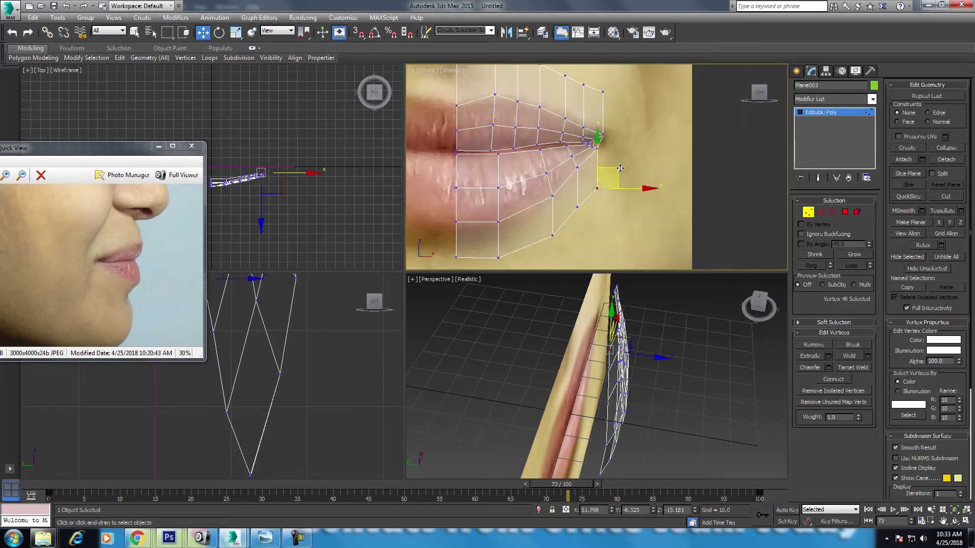
pyautogui.moveTo(596, 188); pyautogui.dragTo(622, 163)
pyautogui.click(577, 207)
pyautogui.moveTo(584, 199); pyautogui.dragTo(603, 190)
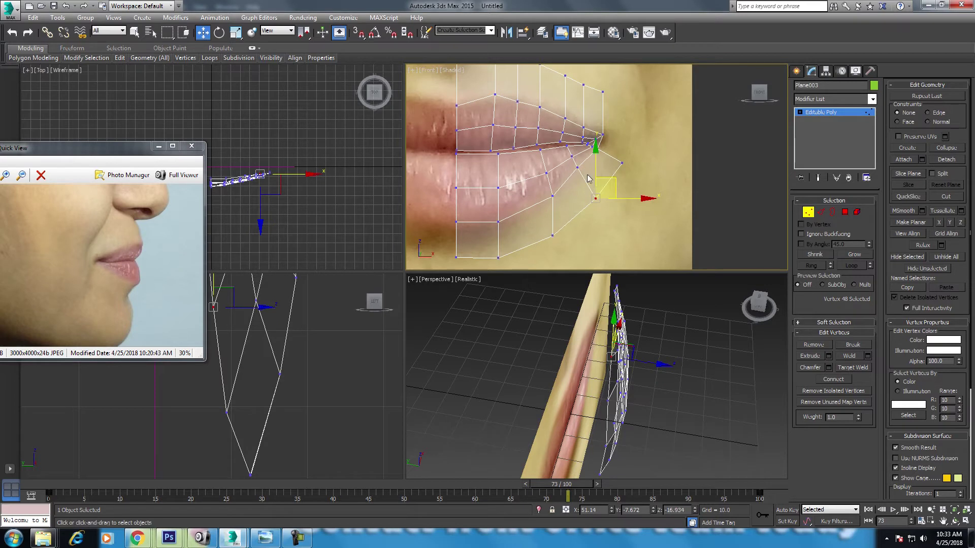
pyautogui.click(552, 236)
pyautogui.moveTo(576, 220); pyautogui.dragTo(579, 176)
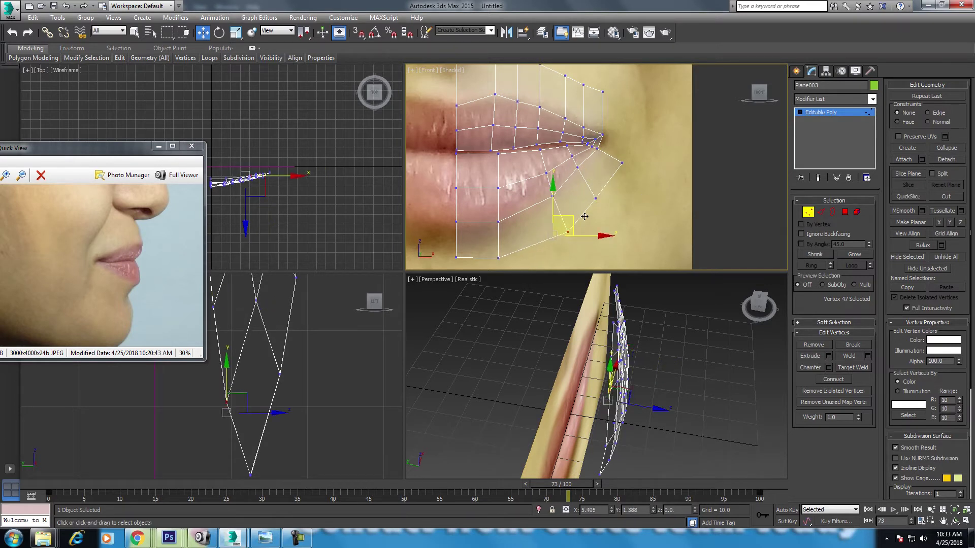
# Shift the upper-row and mouth-corner vertices right and down along the lip.
pyautogui.scroll(2, 599, 163)
pyautogui.moveTo(608, 119)
pyautogui.mouseDown()
pyautogui.moveTo(590, 147)
pyautogui.moveTo(630, 163)
pyautogui.mouseUp()
pyautogui.moveTo(614, 198); pyautogui.dragTo(640, 226, button='middle')
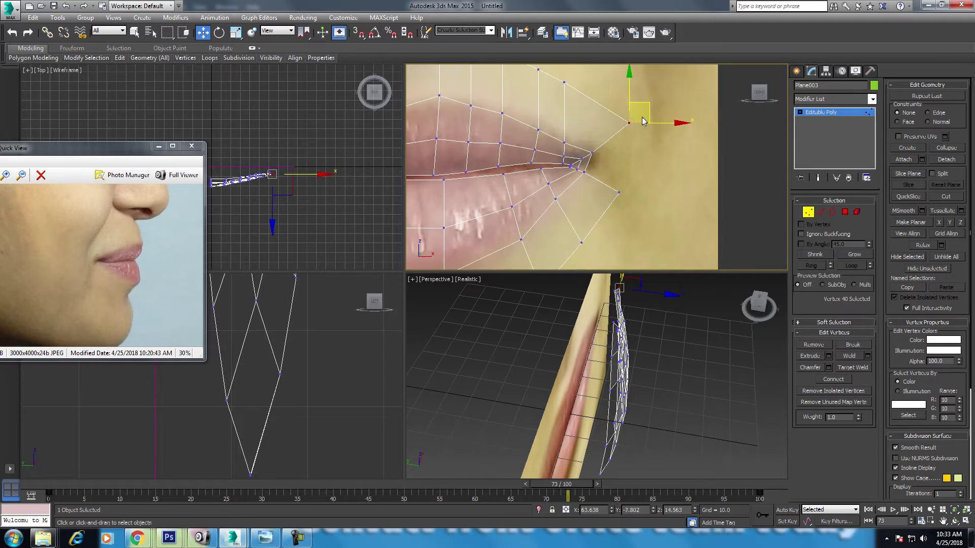
pyautogui.click(588, 153)
pyautogui.moveTo(603, 135); pyautogui.dragTo(630, 152)
pyautogui.moveTo(579, 127); pyautogui.dragTo(553, 165)
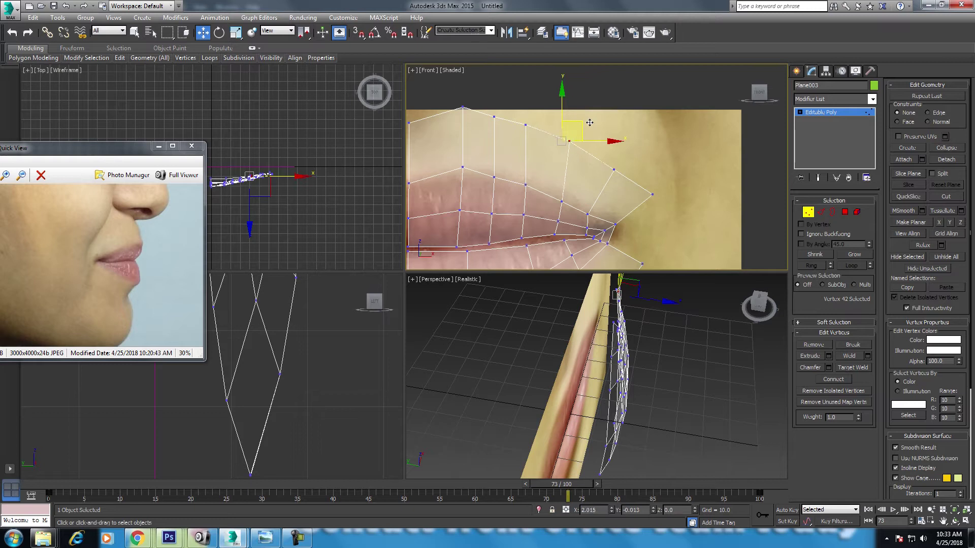
pyautogui.moveTo(579, 131)
pyautogui.mouseDown()
pyautogui.moveTo(592, 136)
pyautogui.moveTo(528, 144)
pyautogui.mouseUp()
pyautogui.moveTo(549, 110); pyautogui.dragTo(561, 115)
pyautogui.click(501, 118)
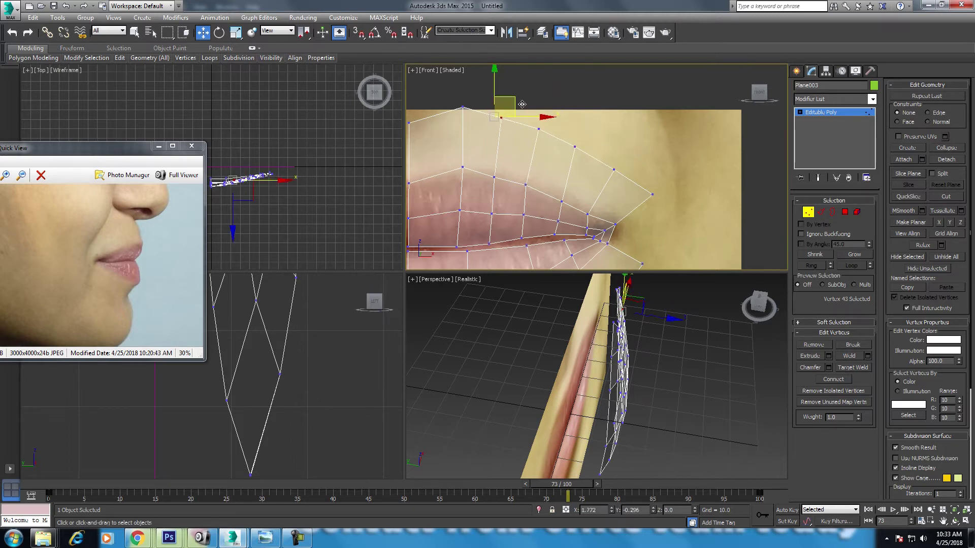
pyautogui.moveTo(656, 215); pyautogui.dragTo(630, 142, button='middle')
pyautogui.click(625, 122)
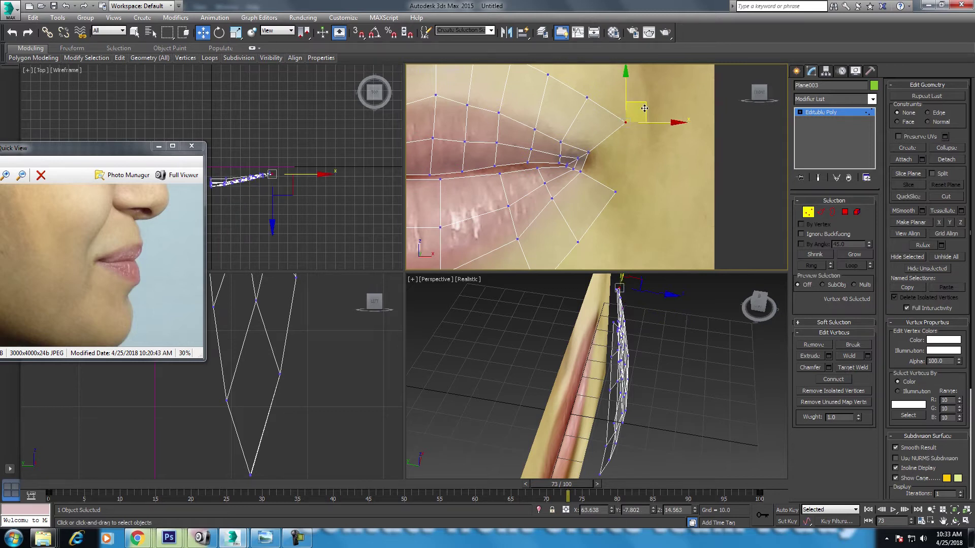
pyautogui.moveTo(645, 108); pyautogui.dragTo(647, 116)
# Select the two edges at the mouth corner in Edge mode.
pyautogui.click(820, 213)
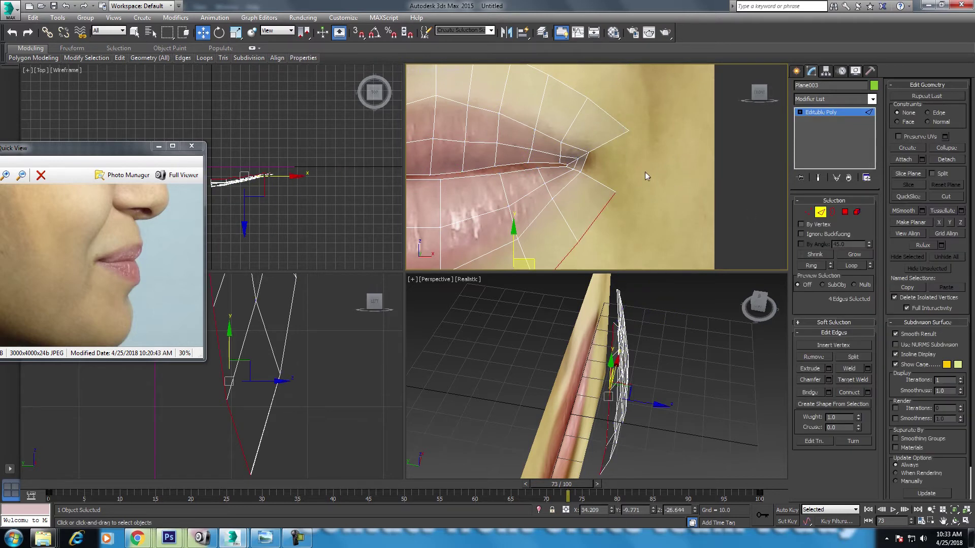
pyautogui.click(613, 143)
pyautogui.keyDown('ctrl'); pyautogui.click(599, 181); pyautogui.keyUp('ctrl')
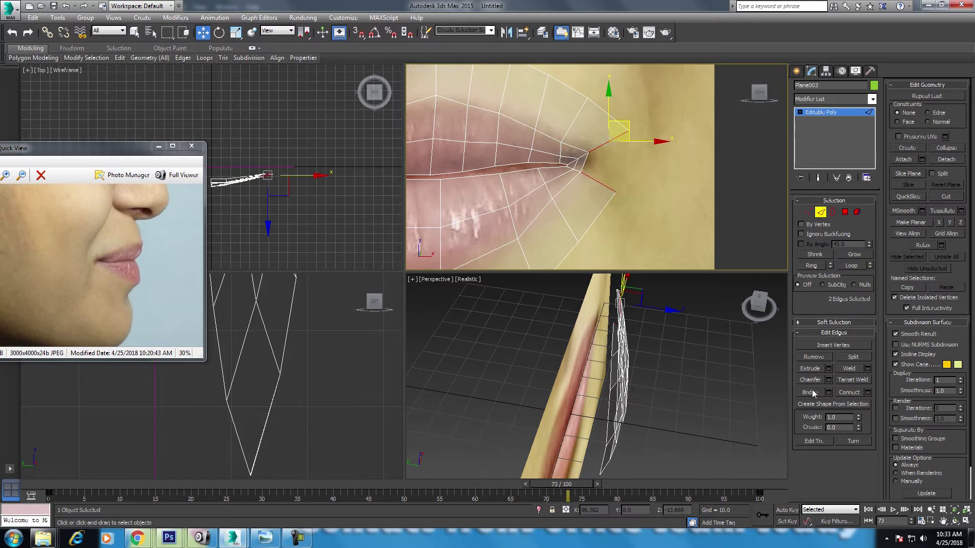
pyautogui.scroll(-1, 624, 189)
pyautogui.scroll(-1, 624, 189)
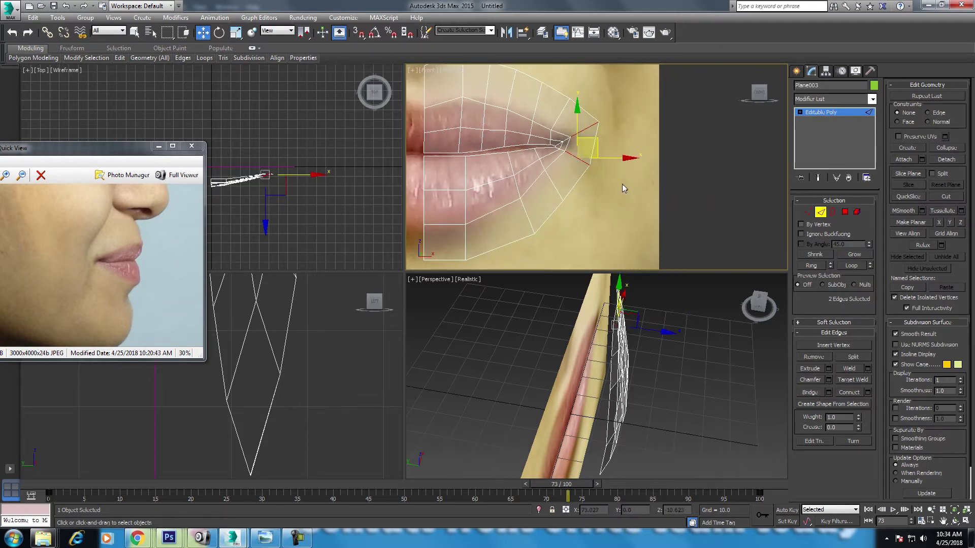
pyautogui.scroll(-1, 274, 390)
pyautogui.scroll(-1, 292, 381)
pyautogui.moveTo(300, 378); pyautogui.dragTo(302, 396, button='middle')
# Ring-select the radial edges around the mouth and connect them into a new loop.
pyautogui.click(571, 189)
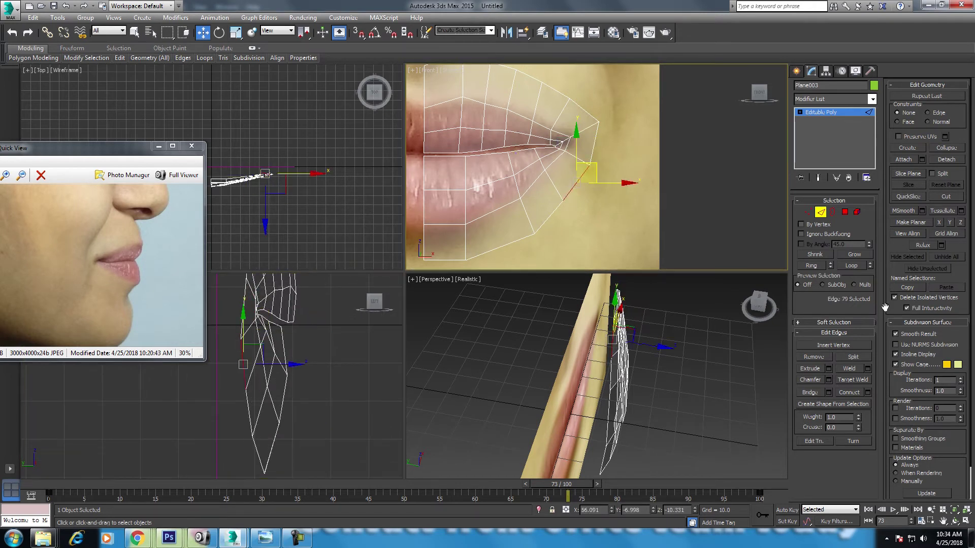
pyautogui.click(858, 266)
pyautogui.scroll(-1, 584, 183)
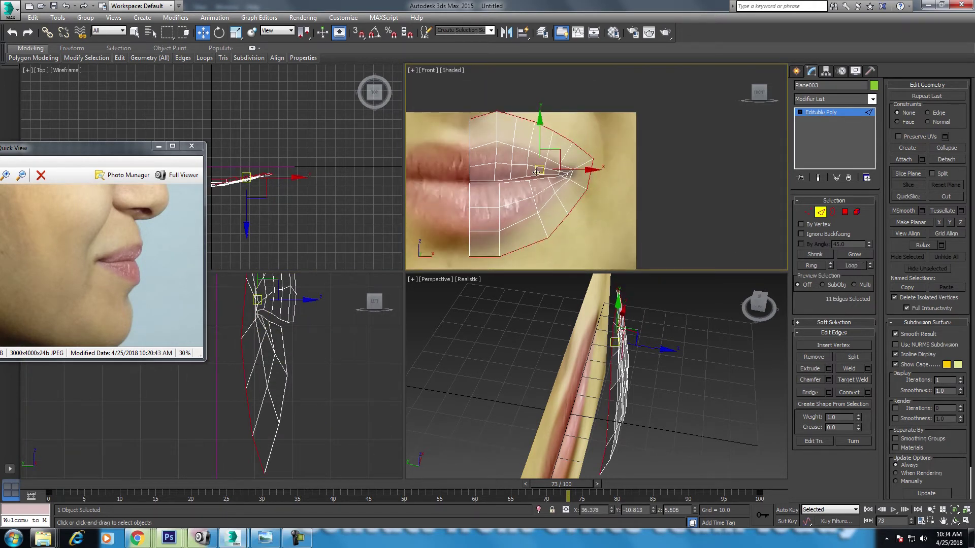
pyautogui.click(541, 221)
pyautogui.click(812, 266)
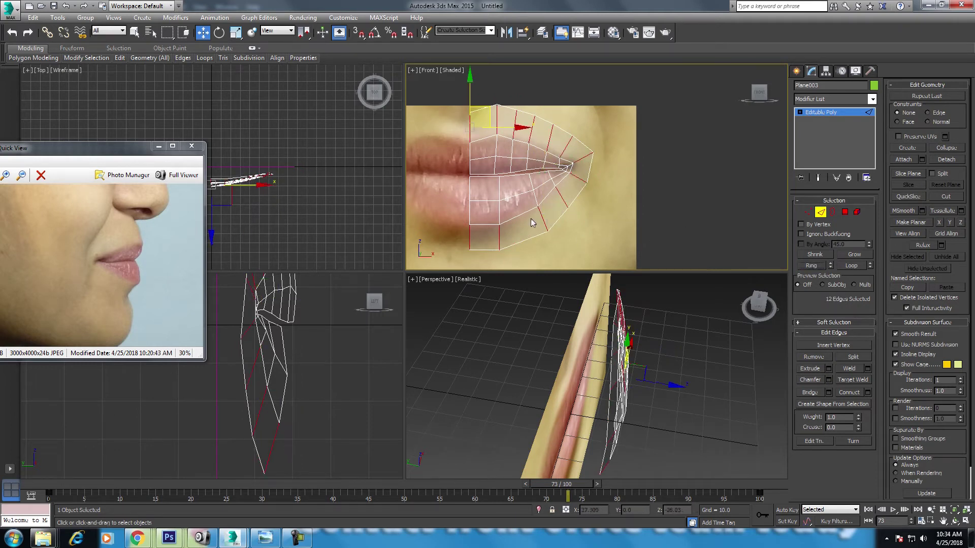
pyautogui.click(514, 123)
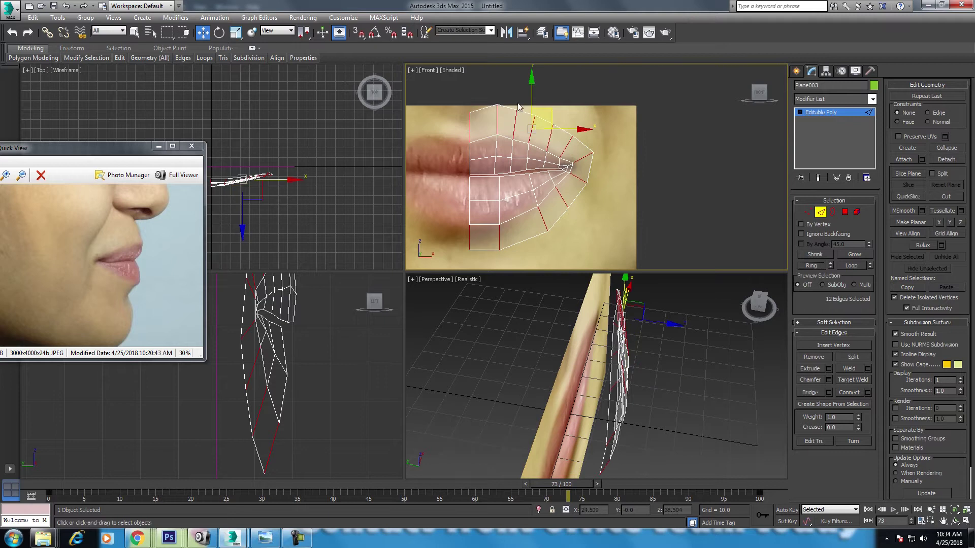
# Select the outer border loop and keep only its upper edges.
pyautogui.moveTo(516, 235)
pyautogui.mouseDown(button='middle')
pyautogui.moveTo(543, 198)
pyautogui.moveTo(547, 224)
pyautogui.mouseUp(button='middle')
pyautogui.scroll(3, 543, 197)
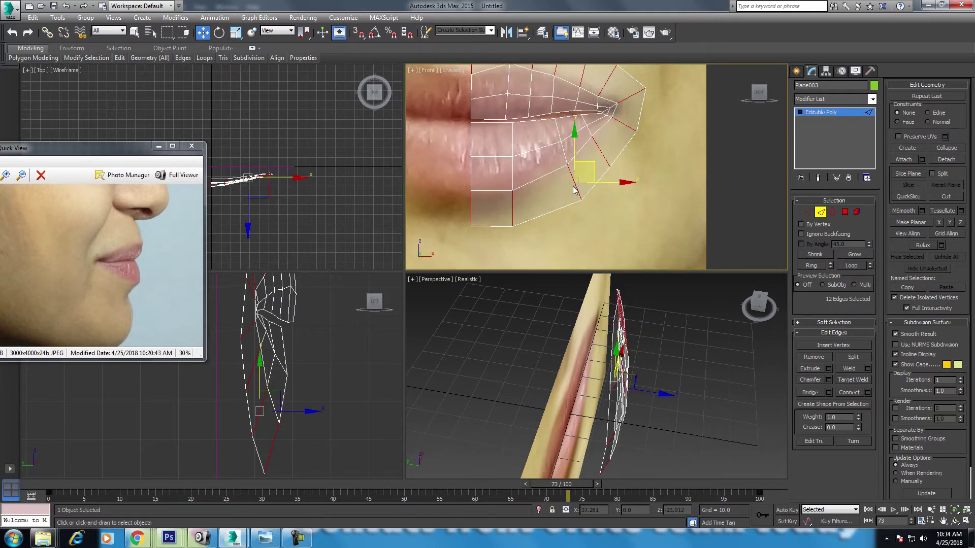
pyautogui.rightClick(588, 176)
pyautogui.click(567, 207)
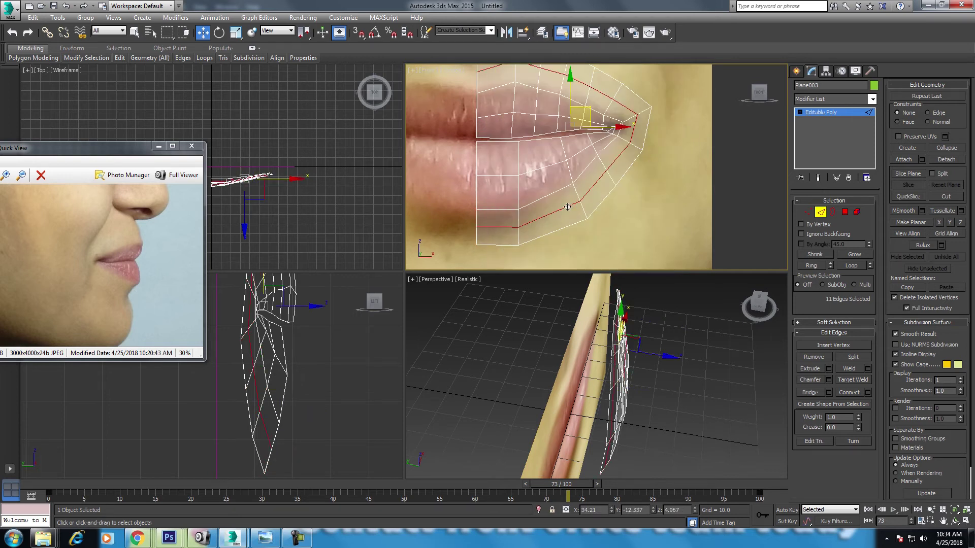
pyautogui.moveTo(581, 149); pyautogui.dragTo(584, 156, button='middle')
pyautogui.keyDown('alt'); pyautogui.moveTo(613, 170); pyautogui.dragTo(631, 165); pyautogui.keyUp('alt')
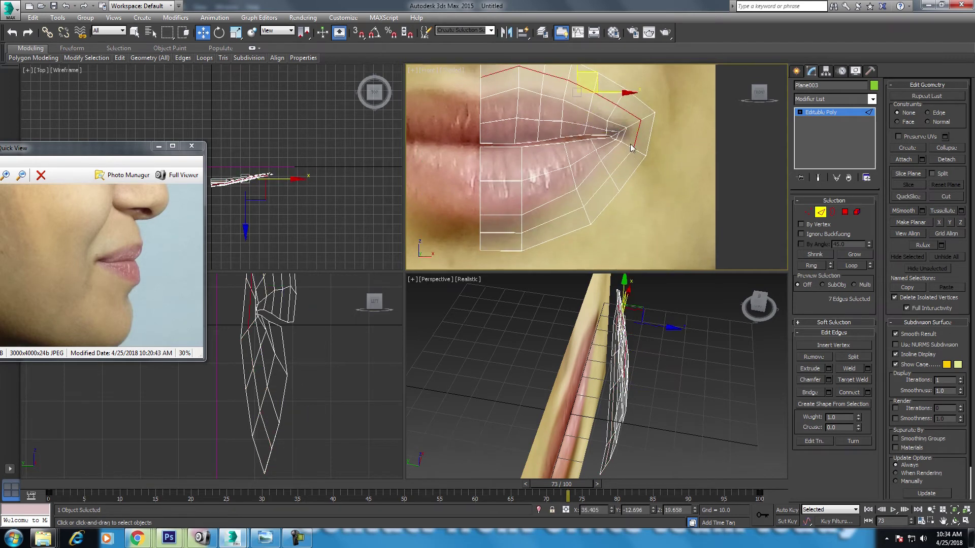
pyautogui.moveTo(631, 164); pyautogui.dragTo(671, 182, button='middle')
pyautogui.keyDown('alt'); pyautogui.moveTo(633, 205); pyautogui.dragTo(632, 206); pyautogui.keyUp('alt')
pyautogui.moveTo(310, 318); pyautogui.dragTo(309, 402, button='middle')
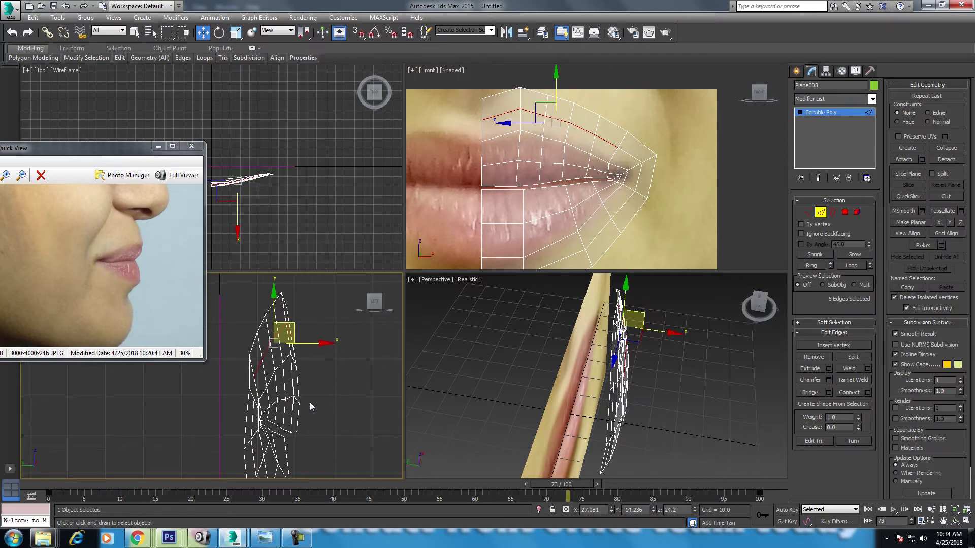
# Push the upper border edges back in the side view to follow the face profile.
pyautogui.scroll(2, 305, 387)
pyautogui.scroll(3, 320, 368)
pyautogui.moveTo(329, 376); pyautogui.dragTo(397, 442, button='middle')
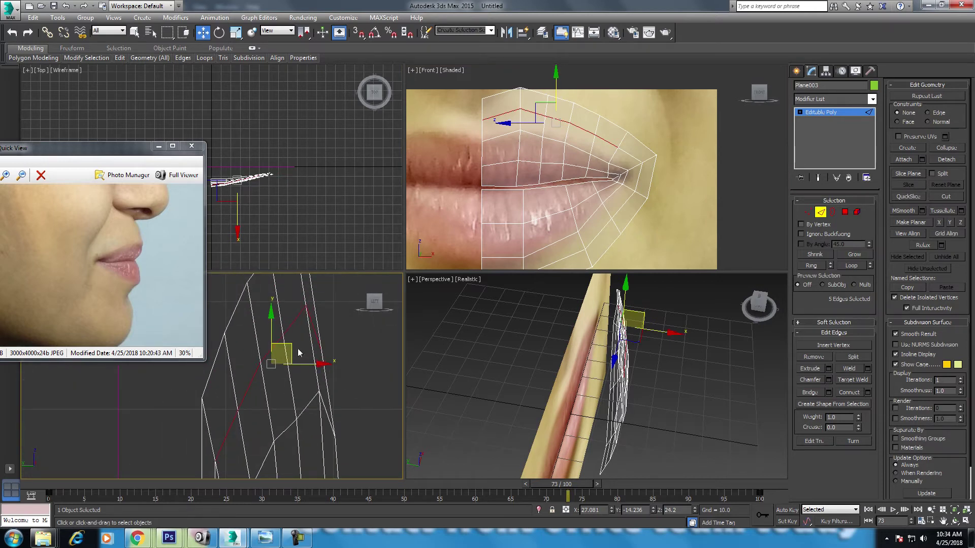
pyautogui.moveTo(290, 346); pyautogui.dragTo(283, 345)
pyautogui.moveTo(359, 438); pyautogui.dragTo(333, 363, button='middle')
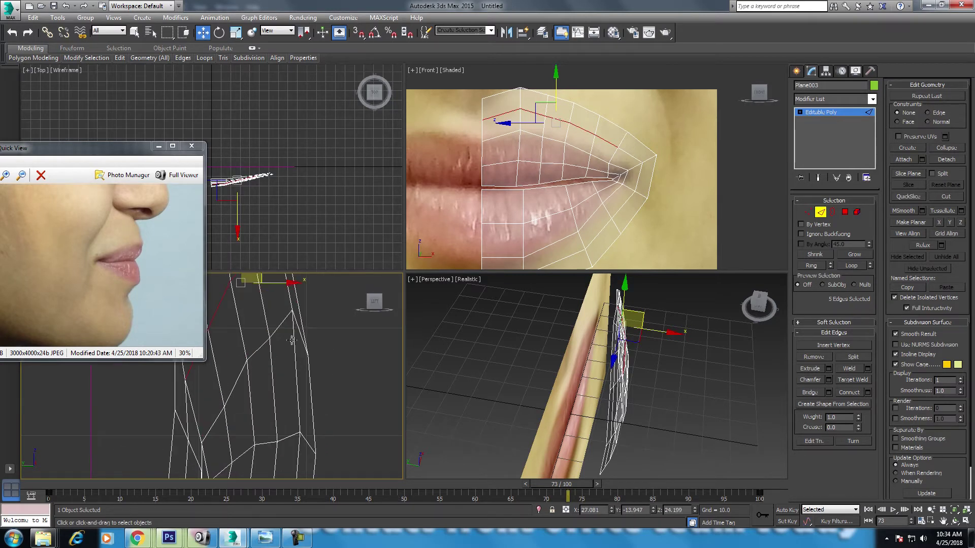
pyautogui.press('1')
pyautogui.click(257, 361)
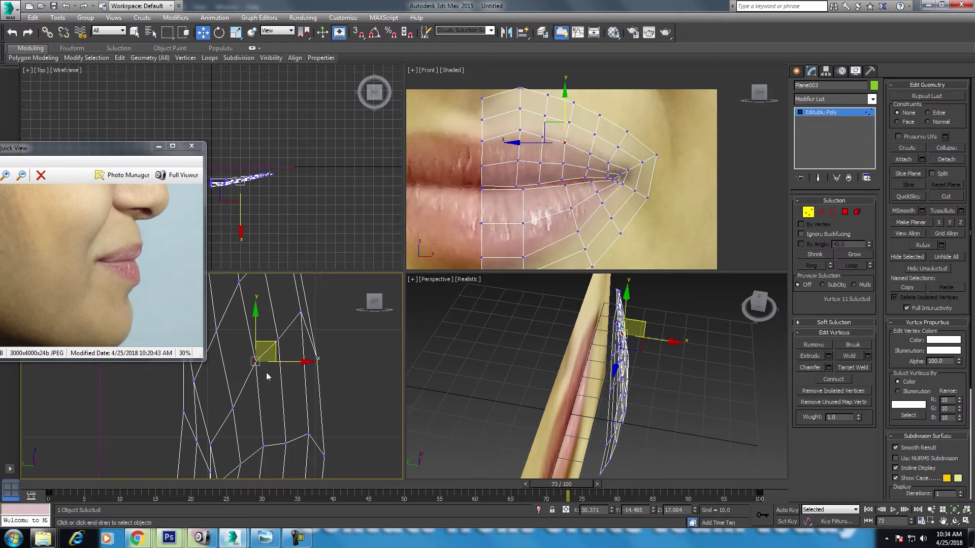
# Select vertices on the lip outline around the mouth corner.
pyautogui.click(254, 396)
pyautogui.scroll(-2, 319, 362)
pyautogui.scroll(-2, 319, 362)
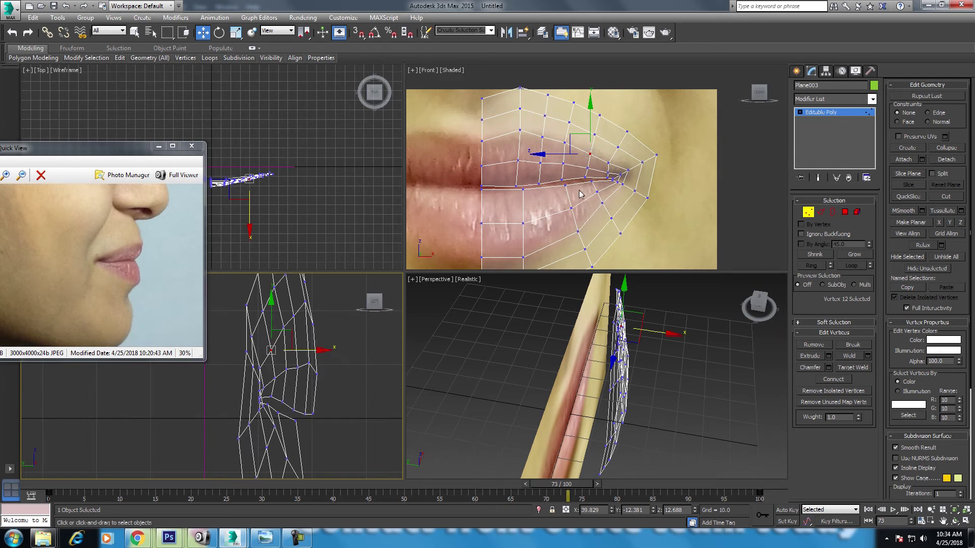
pyautogui.scroll(2, 580, 195)
pyautogui.click(529, 138)
pyautogui.scroll(2, 626, 211)
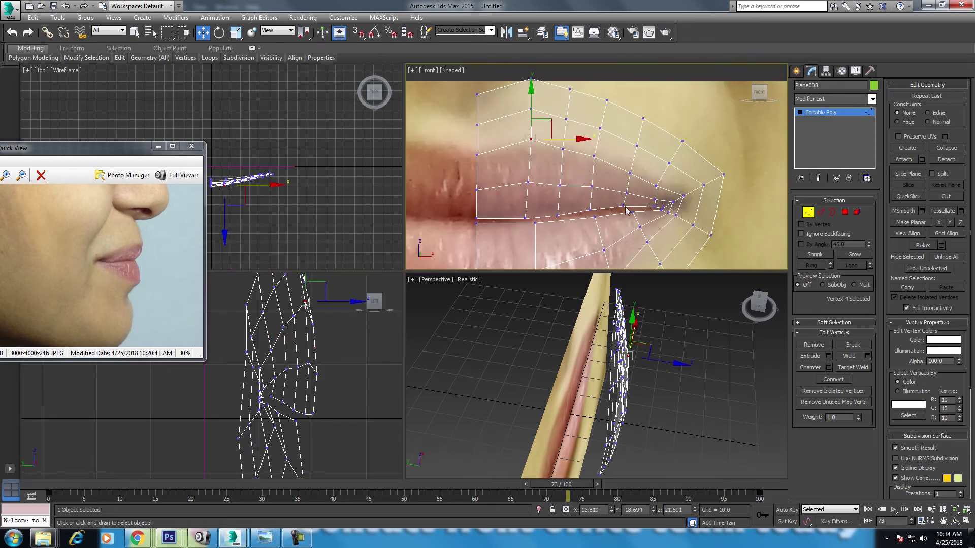
pyautogui.scroll(2, 585, 197)
pyautogui.moveTo(495, 188); pyautogui.dragTo(514, 202)
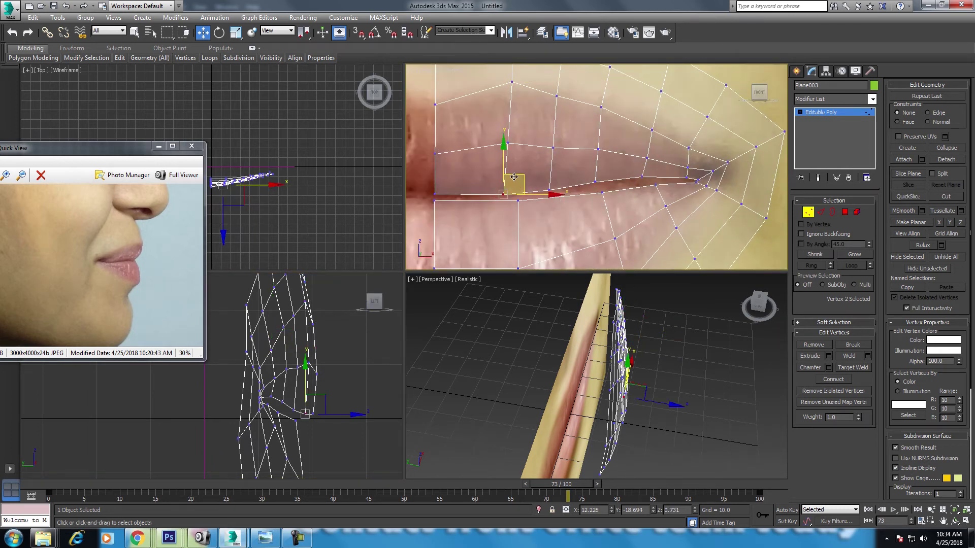
# Nudge the lip-corner vertex down and the lip-line vertex left onto the lip.
pyautogui.click(436, 200)
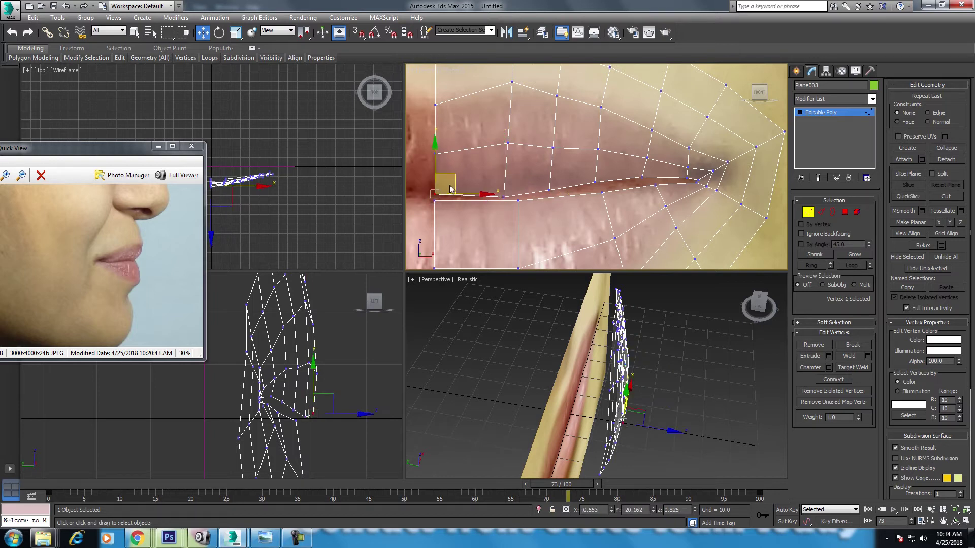
pyautogui.moveTo(450, 176); pyautogui.dragTo(450, 178)
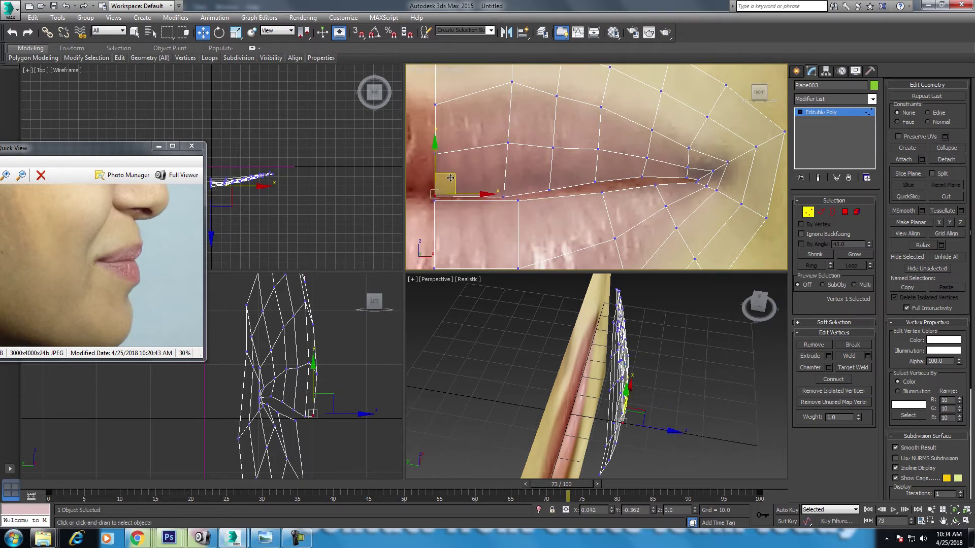
pyautogui.click(518, 200)
pyautogui.moveTo(533, 190); pyautogui.dragTo(523, 189)
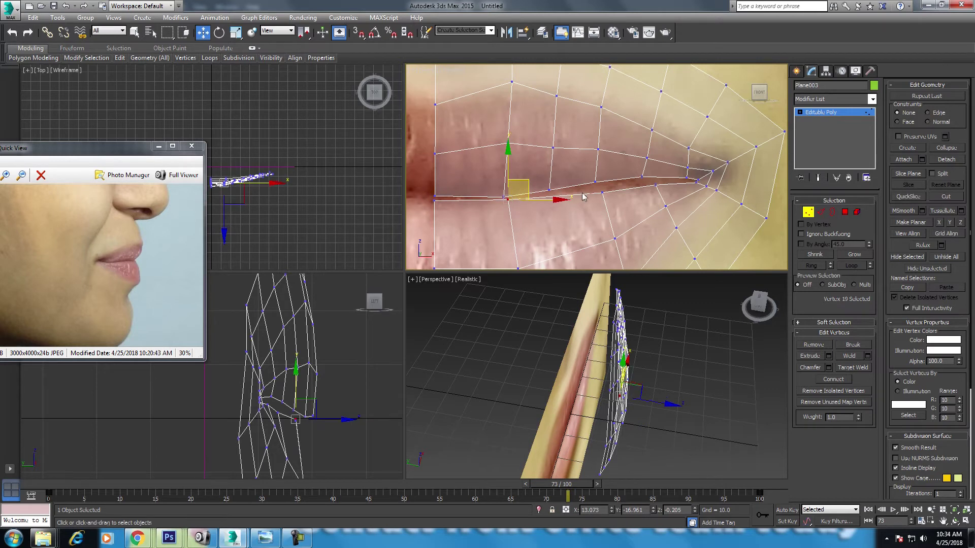
pyautogui.click(602, 193)
pyautogui.moveTo(660, 228); pyautogui.dragTo(560, 140, button='middle')
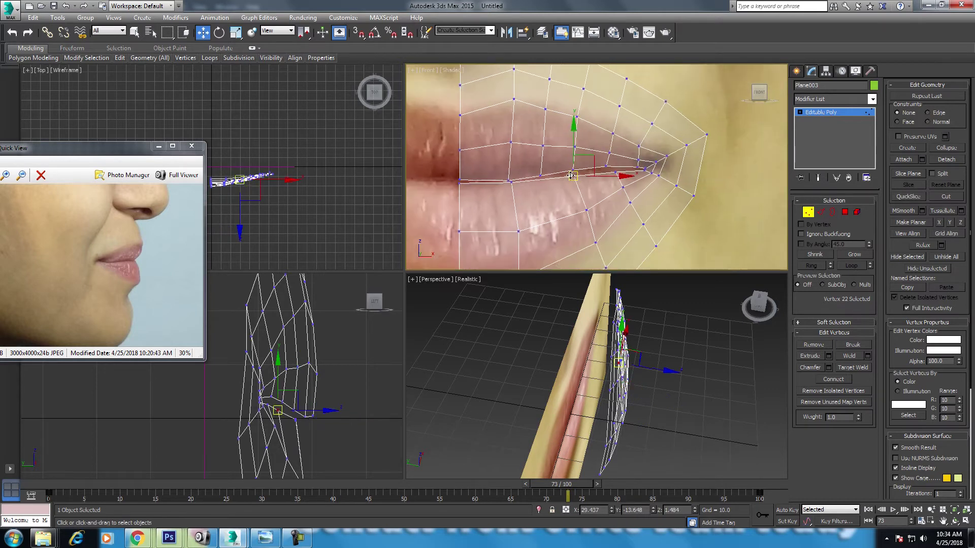
# Insert a Swift Loop edge loop through the lower lip.
pyautogui.click(823, 213)
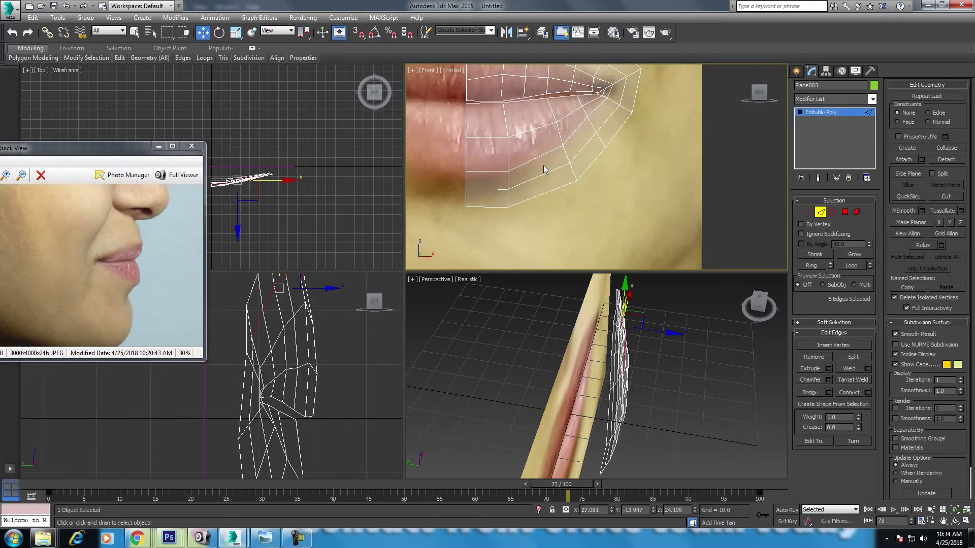
pyautogui.click(120, 57)
pyautogui.click(203, 84)
pyautogui.click(543, 152)
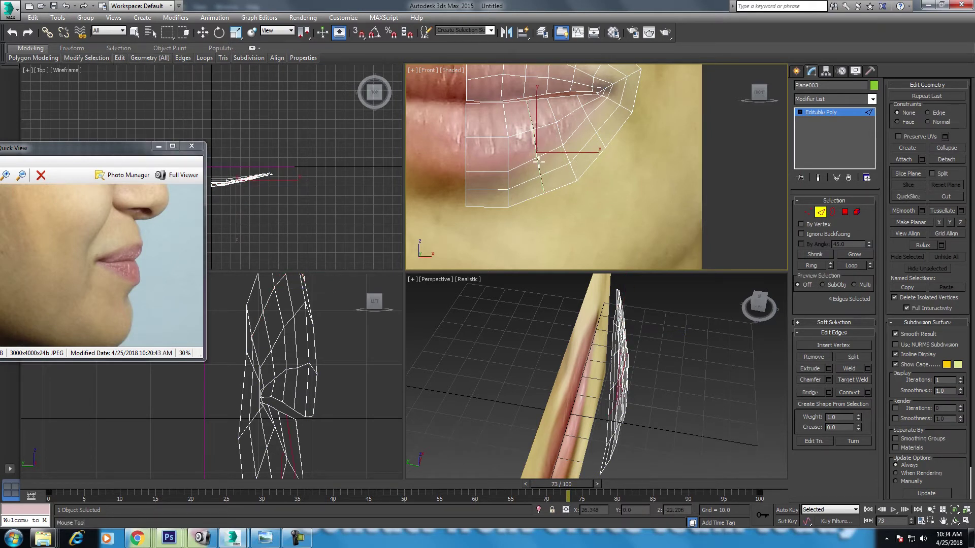
pyautogui.press('w')
pyautogui.moveTo(569, 178); pyautogui.dragTo(588, 218, button='middle')
pyautogui.scroll(3, 588, 219)
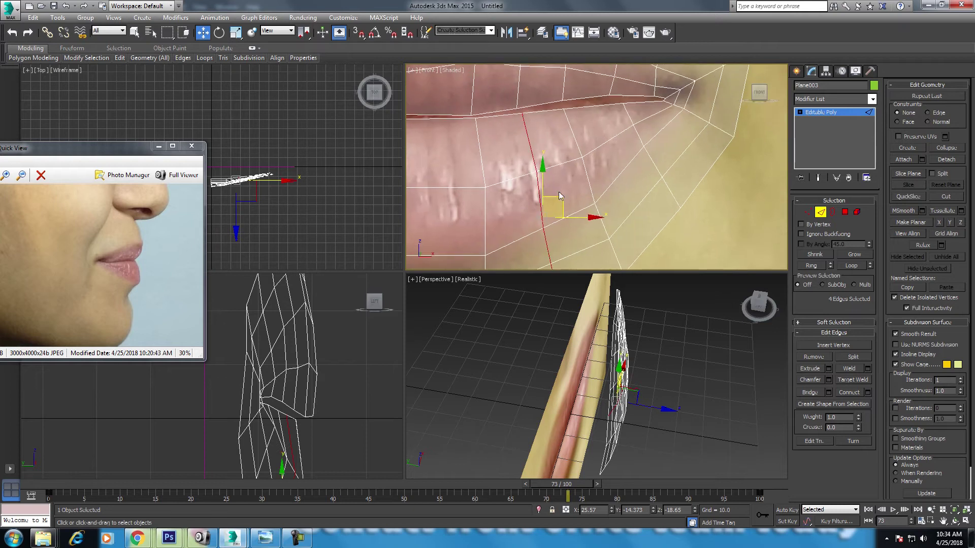
# Adjust the new loop's vertices, nudging a lower-lip vertex slightly left.
pyautogui.press('1')
pyautogui.moveTo(558, 254); pyautogui.dragTo(560, 202, button='middle')
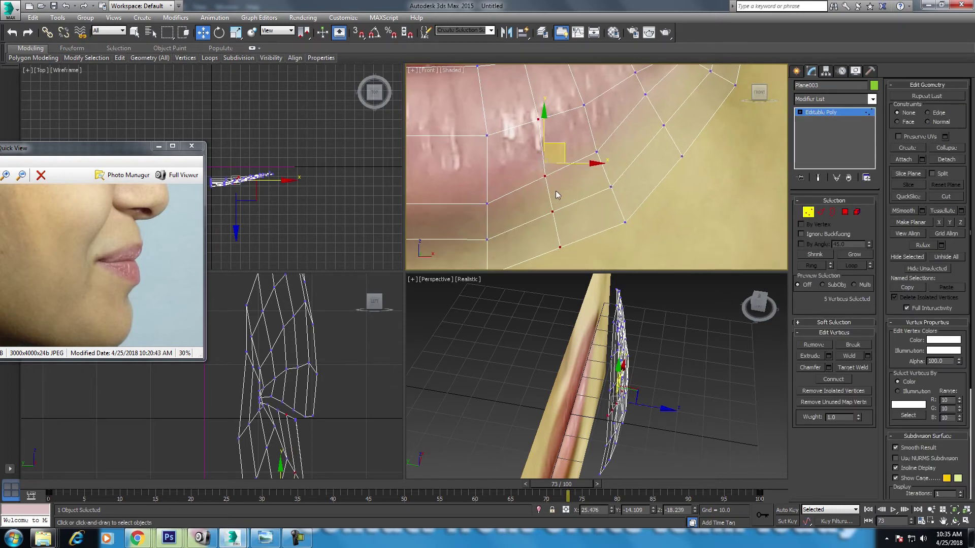
pyautogui.click(545, 176)
pyautogui.moveTo(558, 160); pyautogui.dragTo(567, 199, button='middle')
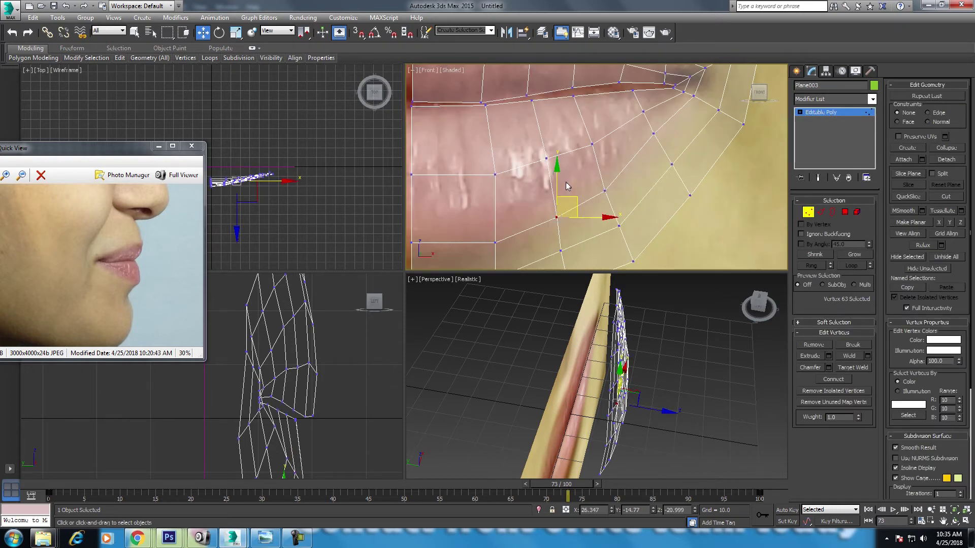
pyautogui.click(546, 159)
pyautogui.click(495, 175)
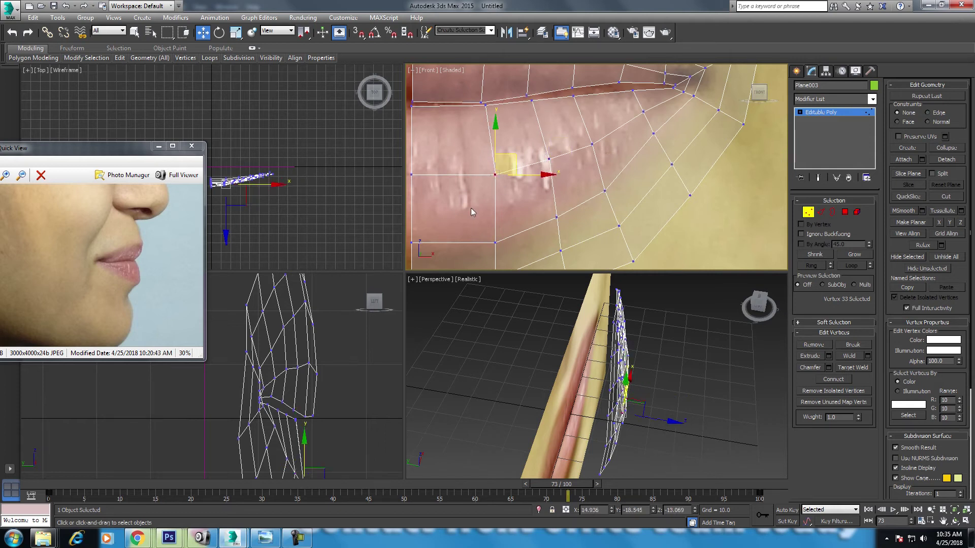
pyautogui.moveTo(510, 162); pyautogui.dragTo(505, 163)
pyautogui.scroll(2, 541, 163)
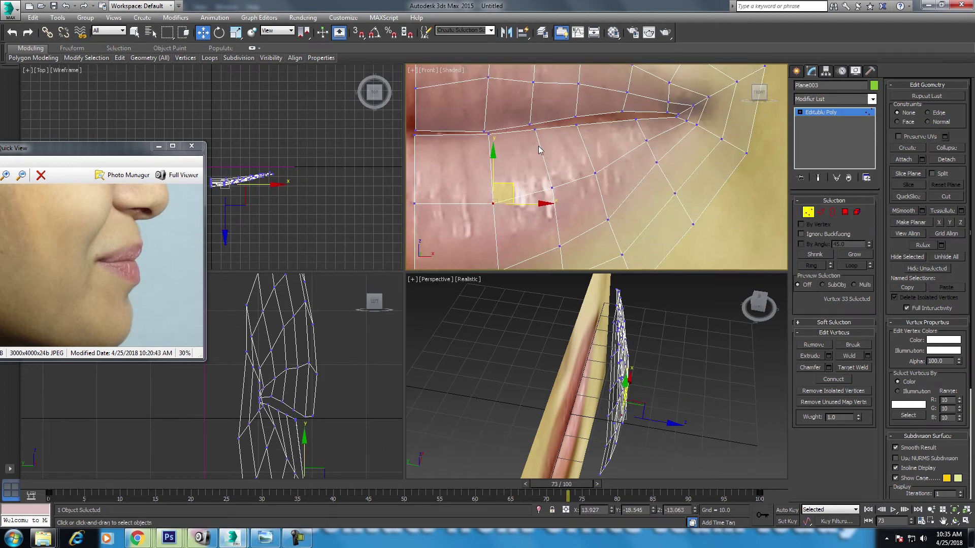
pyautogui.scroll(2, 542, 166)
pyautogui.scroll(-1, 542, 166)
pyautogui.scroll(-2, 538, 153)
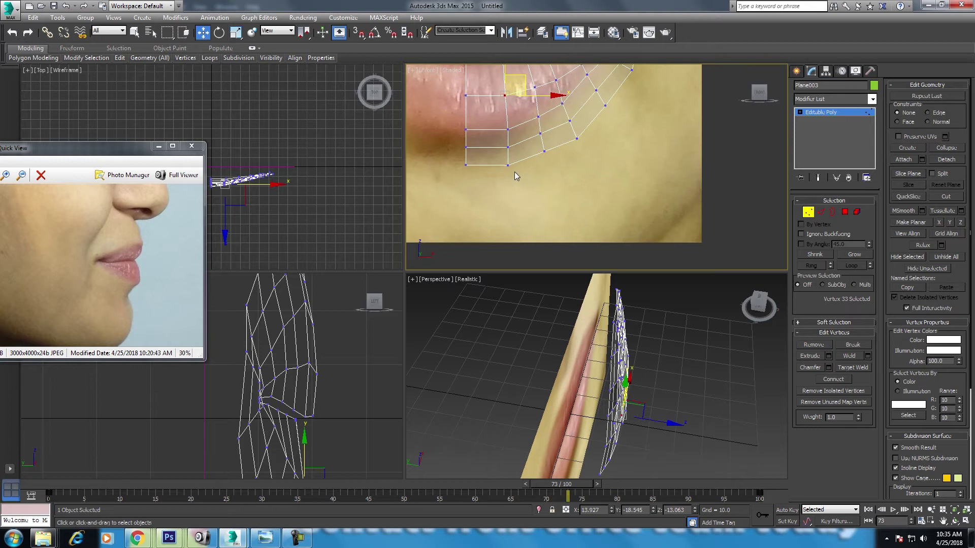
# Select the outer border loop and keep only its lower edges selected.
pyautogui.click(821, 211)
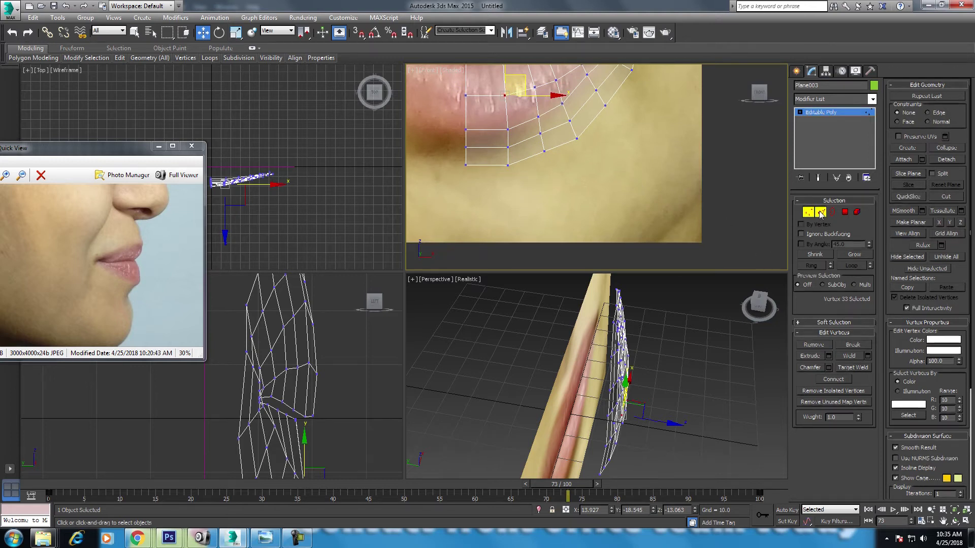
pyautogui.click(533, 154)
pyautogui.click(862, 262)
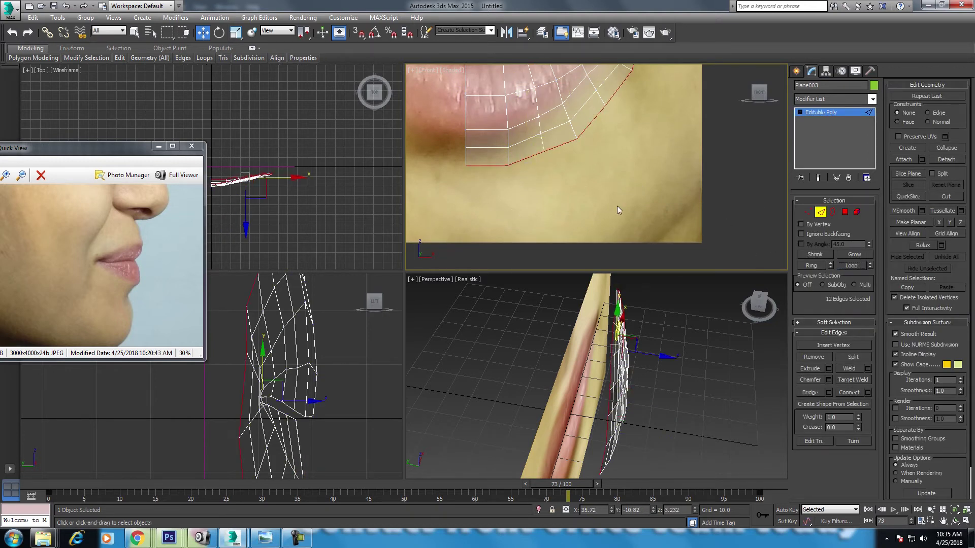
pyautogui.scroll(-2, 618, 212)
pyautogui.scroll(-1, 604, 162)
pyautogui.scroll(-1, 601, 155)
pyautogui.hotkey('alt', 'w')
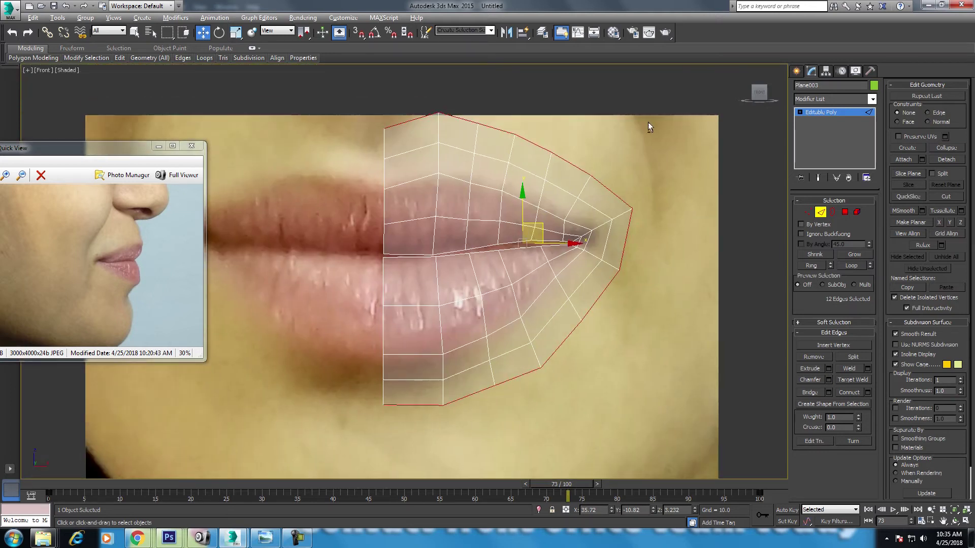
pyautogui.keyDown('alt'); pyautogui.moveTo(649, 127); pyautogui.dragTo(483, 245); pyautogui.keyUp('alt')
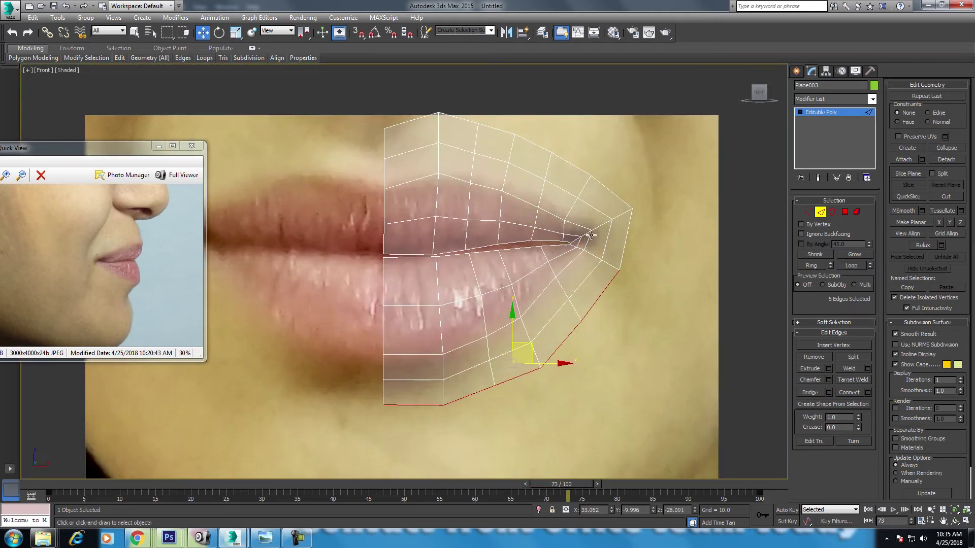
pyautogui.moveTo(590, 235); pyautogui.dragTo(583, 204, button='middle')
pyautogui.hotkey('alt', 'w')
# Turn the top viewport into a Left view and move the lower border edges down and forward.
pyautogui.rightClick(329, 164)
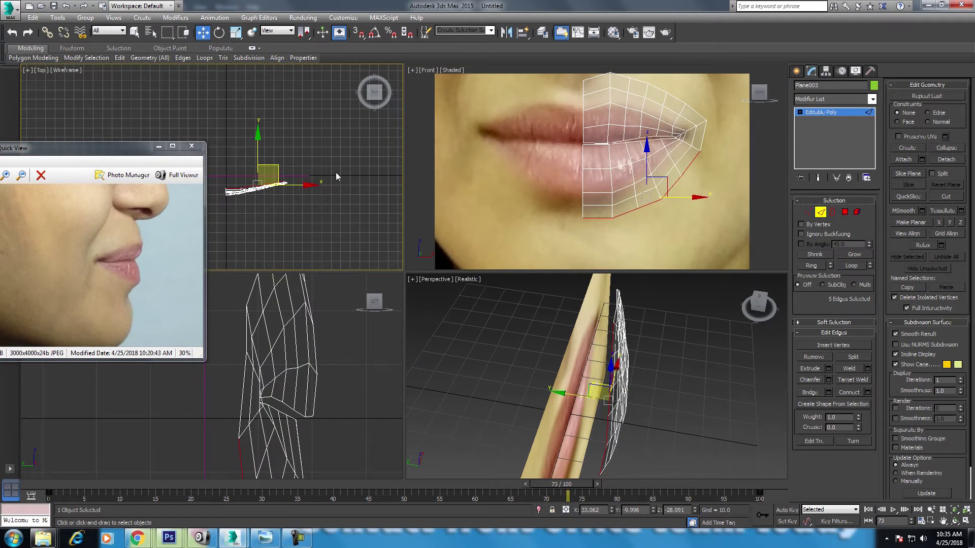
pyautogui.press('l')
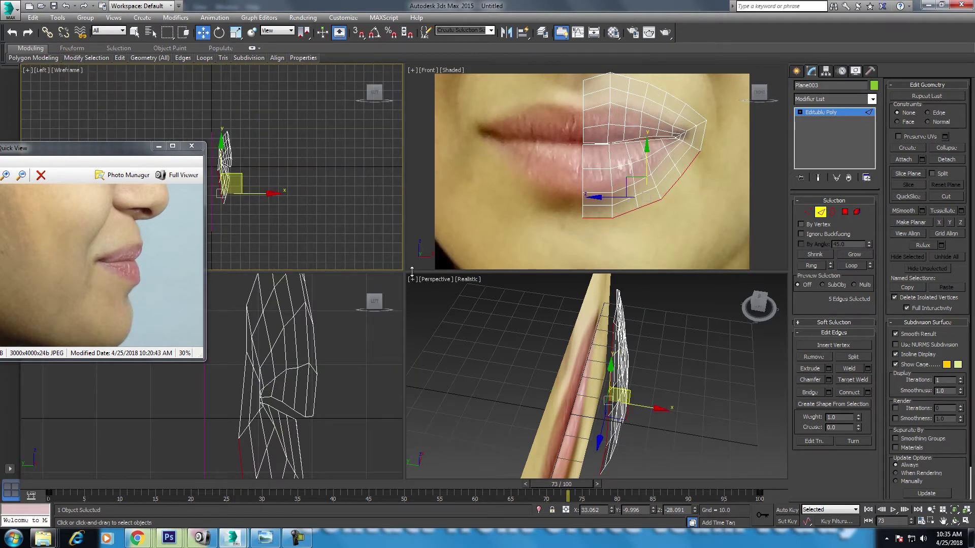
pyautogui.moveTo(412, 269); pyautogui.dragTo(412, 388)
pyautogui.scroll(3, 341, 285)
pyautogui.moveTo(341, 285)
pyautogui.mouseDown(button='middle')
pyautogui.moveTo(327, 301)
pyautogui.moveTo(331, 269)
pyautogui.moveTo(354, 288)
pyautogui.mouseUp(button='middle')
pyautogui.moveTo(316, 264); pyautogui.dragTo(322, 274)
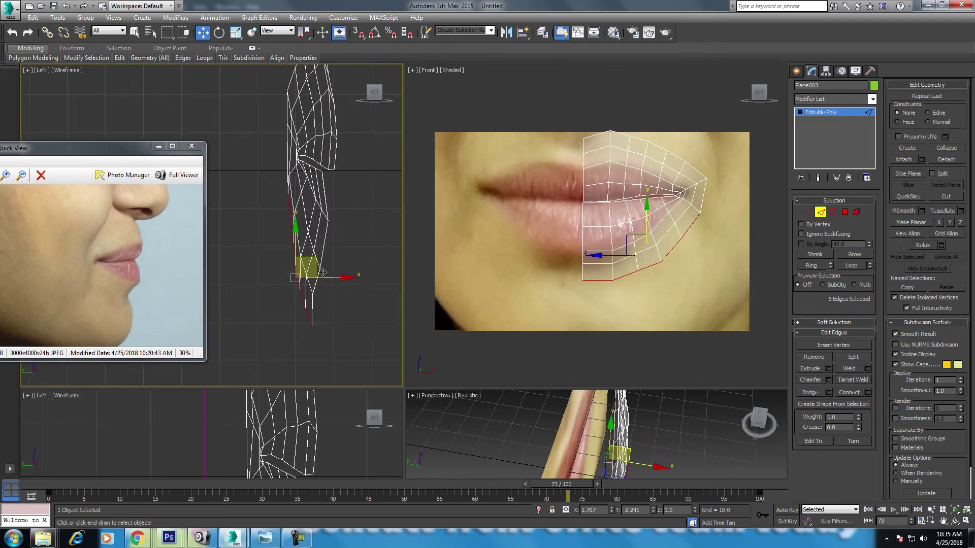
# Reselect the border loop, deselecting the upper edges to keep the lower ones.
pyautogui.click(652, 249)
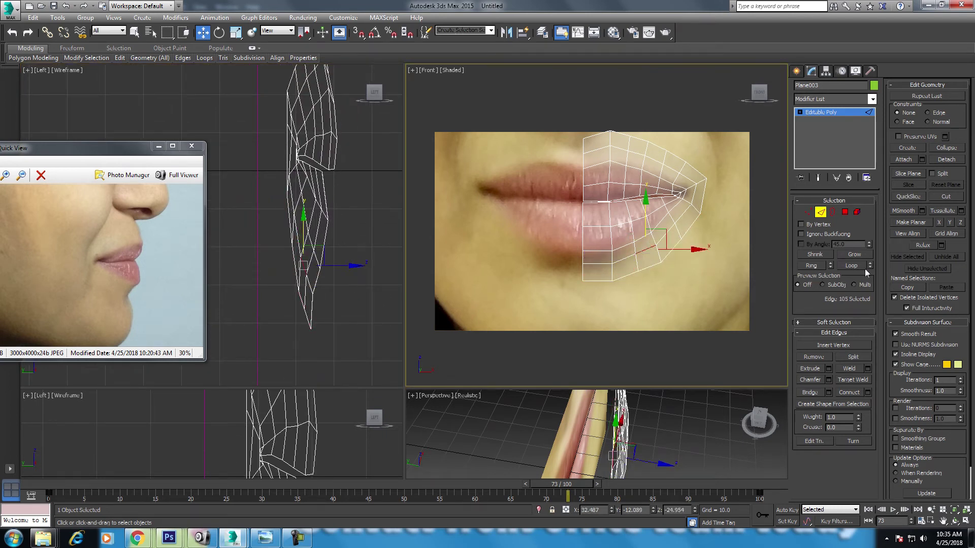
pyautogui.click(867, 271)
pyautogui.moveTo(711, 201); pyautogui.dragTo(704, 251, button='middle')
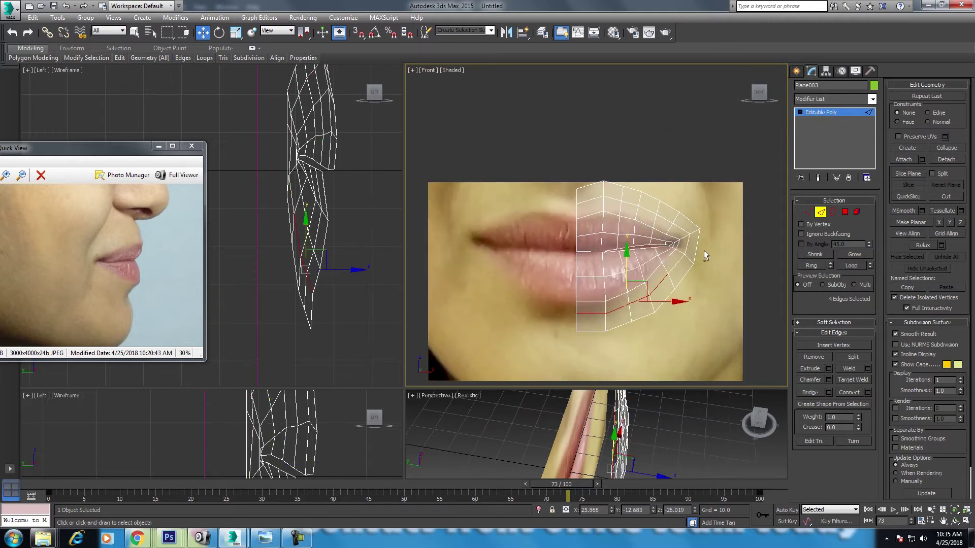
pyautogui.moveTo(323, 252); pyautogui.dragTo(333, 275, button='middle')
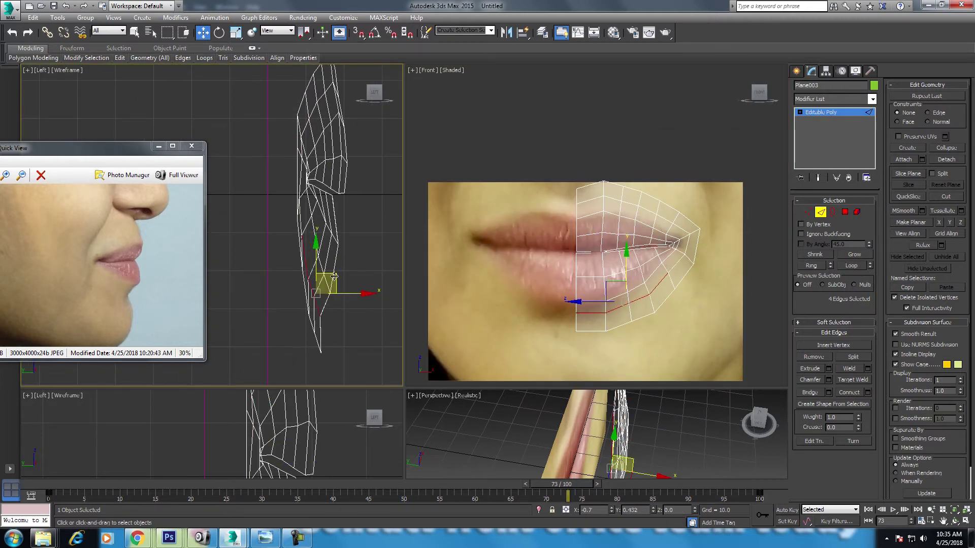
pyautogui.moveTo(305, 284); pyautogui.dragTo(301, 253, button='middle')
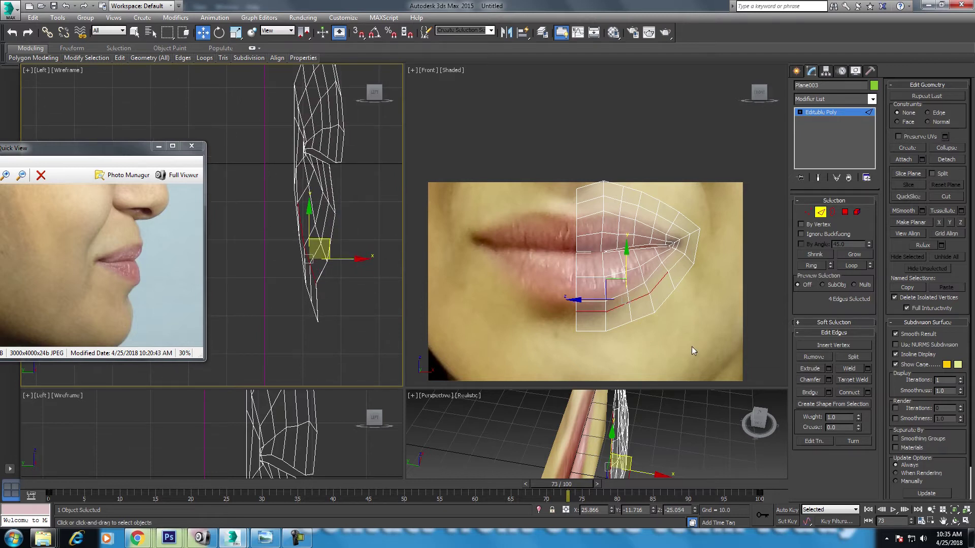
pyautogui.click(596, 331)
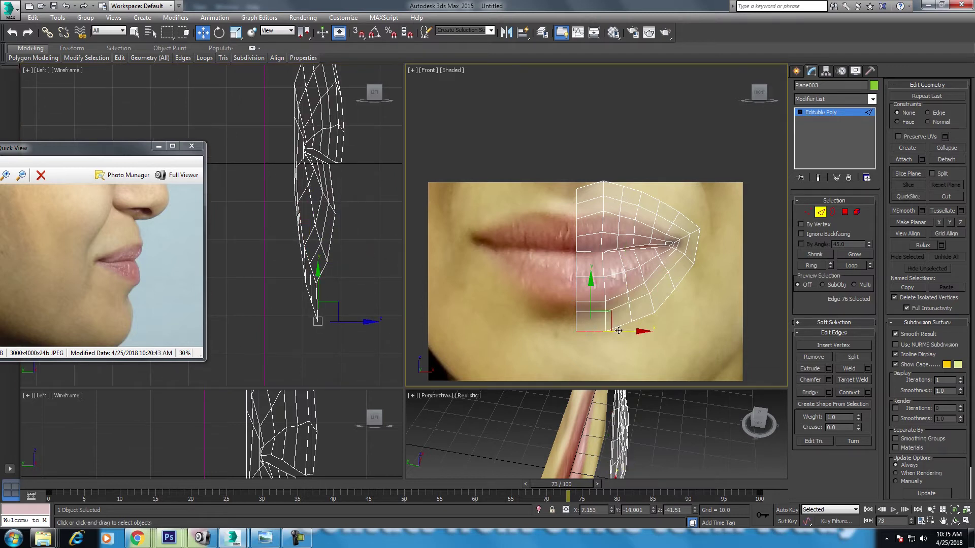
pyautogui.click(860, 267)
pyautogui.moveTo(692, 221); pyautogui.dragTo(686, 220, button='middle')
pyautogui.keyDown('alt'); pyautogui.moveTo(562, 234); pyautogui.dragTo(596, 246); pyautogui.keyUp('alt')
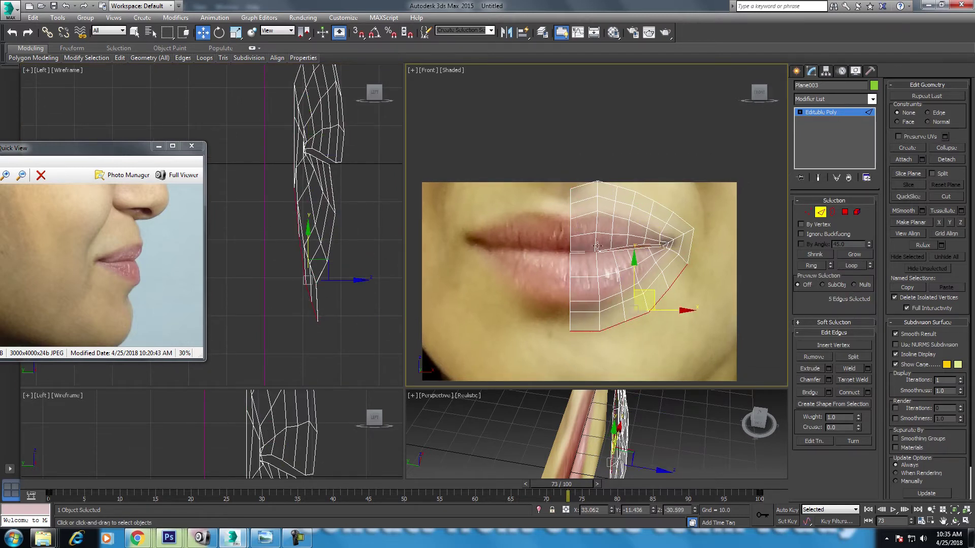
# Lower the selected edges toward the chin and scale them slightly wider.
pyautogui.moveTo(638, 287); pyautogui.dragTo(660, 311)
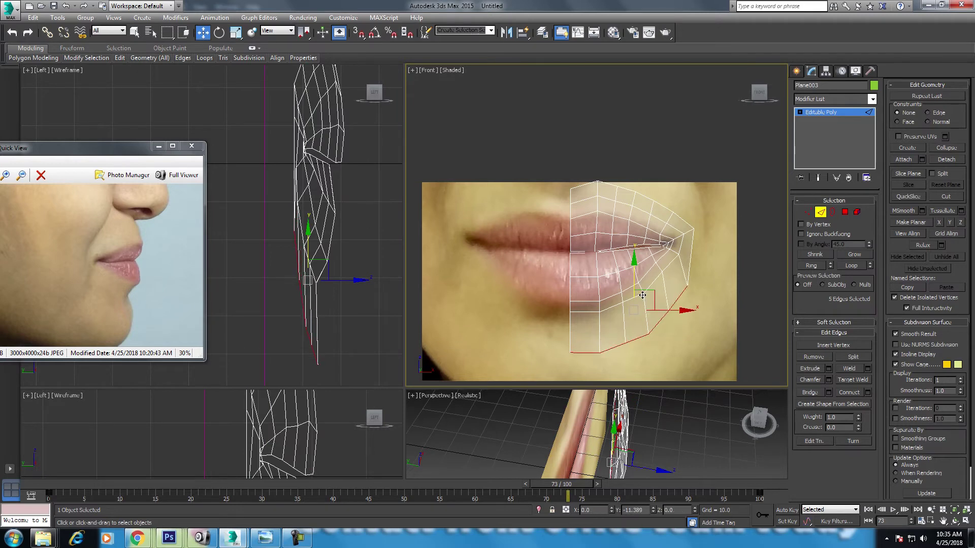
pyautogui.moveTo(661, 311); pyautogui.dragTo(658, 296, button='middle')
pyautogui.press('r')
pyautogui.moveTo(640, 315); pyautogui.dragTo(689, 318)
pyautogui.press('w')
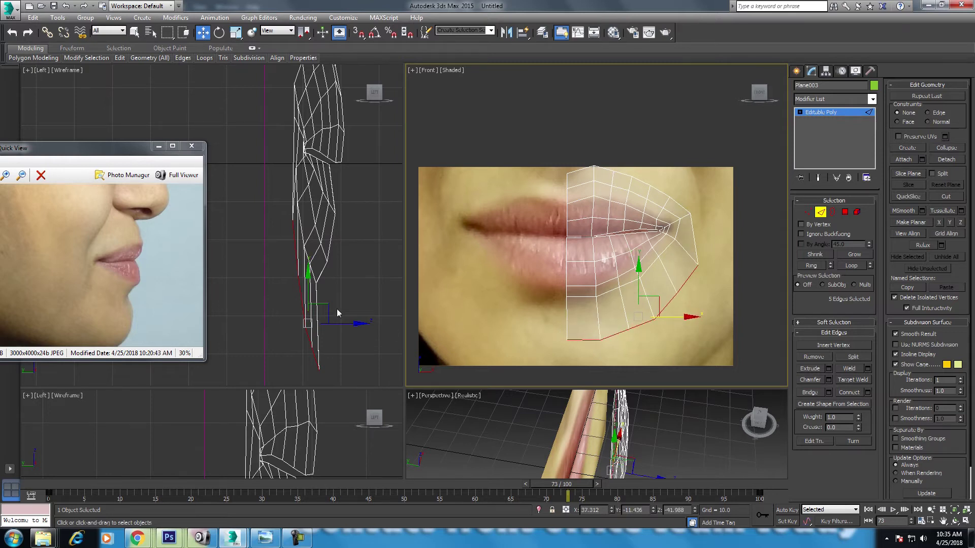
pyautogui.scroll(1, 337, 308)
pyautogui.scroll(2, 336, 290)
pyautogui.scroll(2, 335, 264)
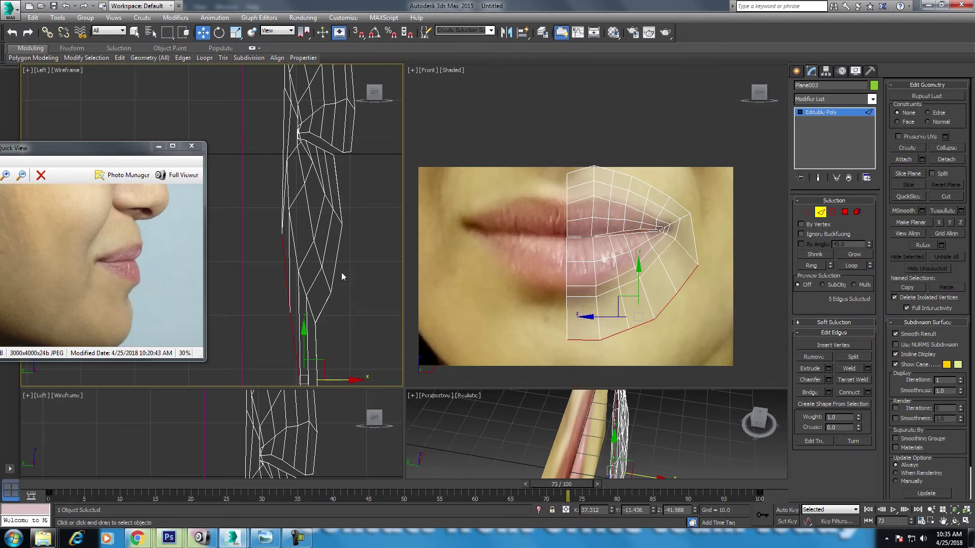
# Select four lower-lip edges with Loop and push them back in depth in the Left view.
pyautogui.click(808, 212)
pyautogui.moveTo(338, 310); pyautogui.dragTo(308, 331)
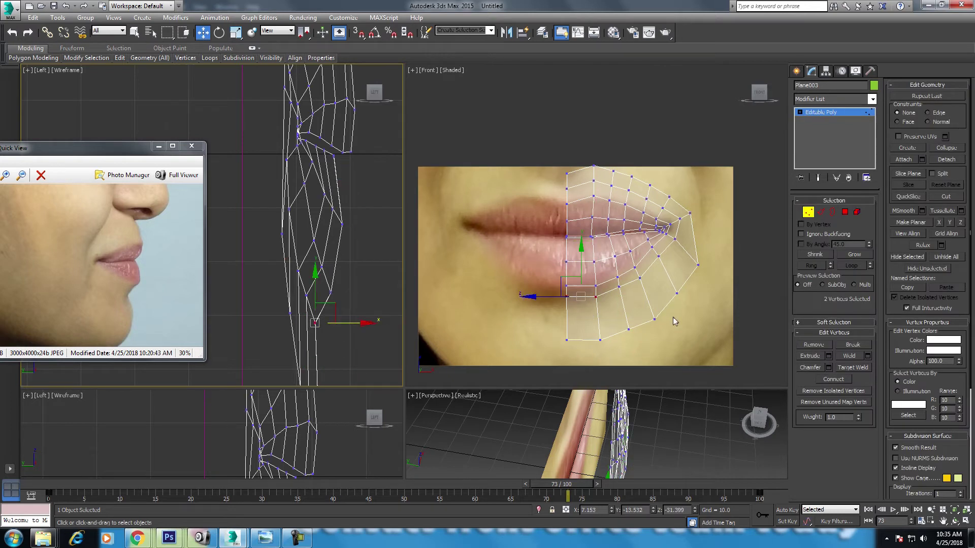
pyautogui.click(820, 211)
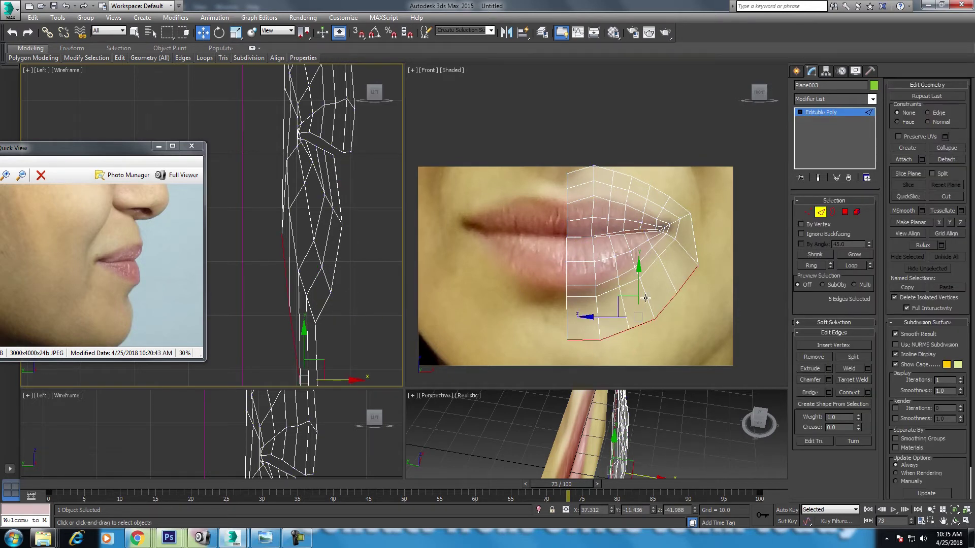
pyautogui.click(626, 286)
pyautogui.click(852, 266)
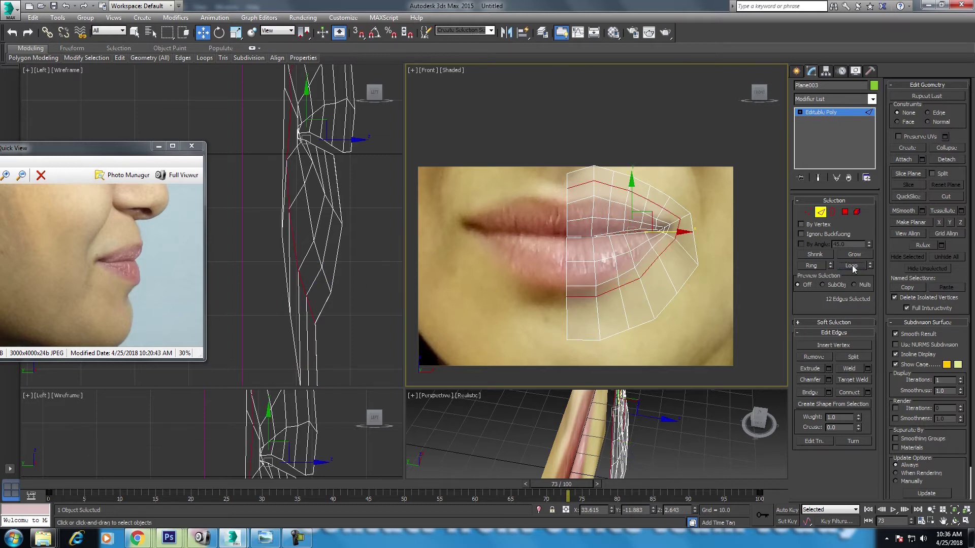
pyautogui.keyDown('alt'); pyautogui.moveTo(547, 251); pyautogui.dragTo(546, 248); pyautogui.keyUp('alt')
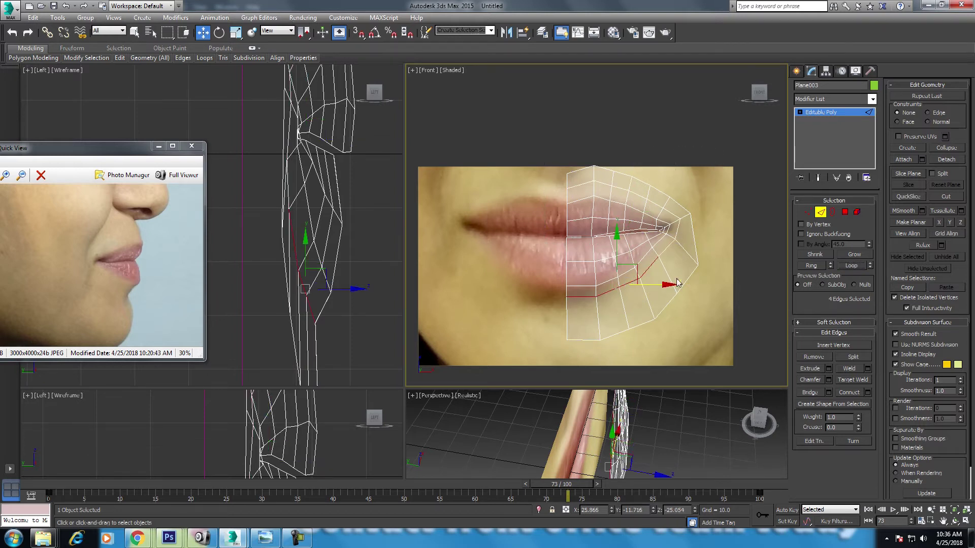
pyautogui.moveTo(339, 304); pyautogui.dragTo(347, 323, button='middle')
pyautogui.moveTo(353, 307); pyautogui.dragTo(348, 308)
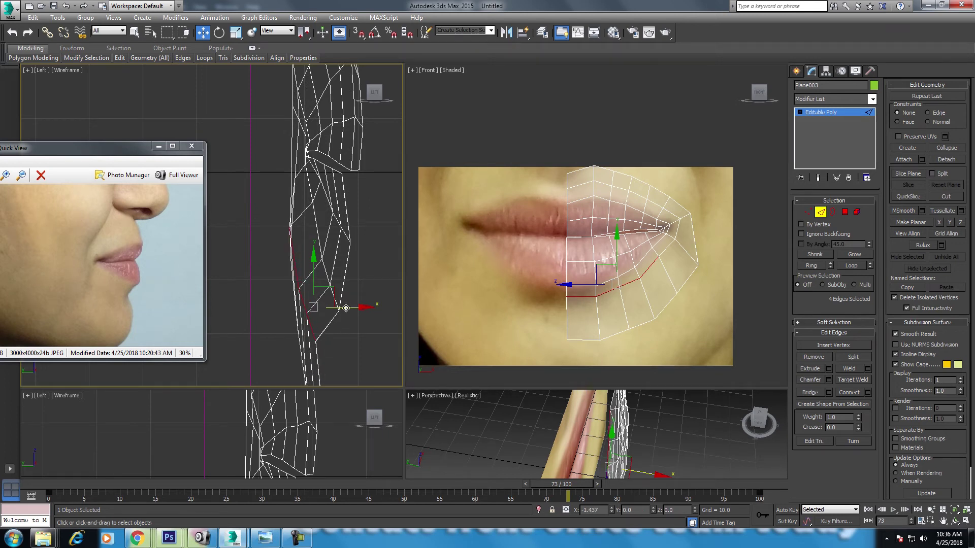
# Nudge the mesh's bottom vertex in depth to follow the side profile.
pyautogui.moveTo(342, 348); pyautogui.dragTo(333, 268, button='middle')
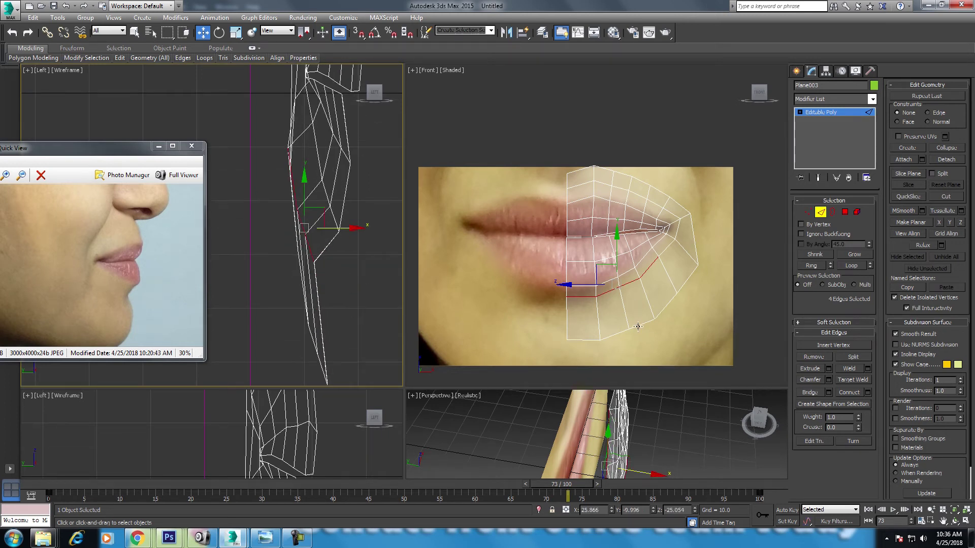
pyautogui.moveTo(639, 326)
pyautogui.mouseDown(button='middle')
pyautogui.moveTo(646, 296)
pyautogui.moveTo(606, 275)
pyautogui.mouseUp(button='middle')
pyautogui.press('1')
pyautogui.click(587, 268)
pyautogui.moveTo(361, 385); pyautogui.dragTo(350, 327, button='middle')
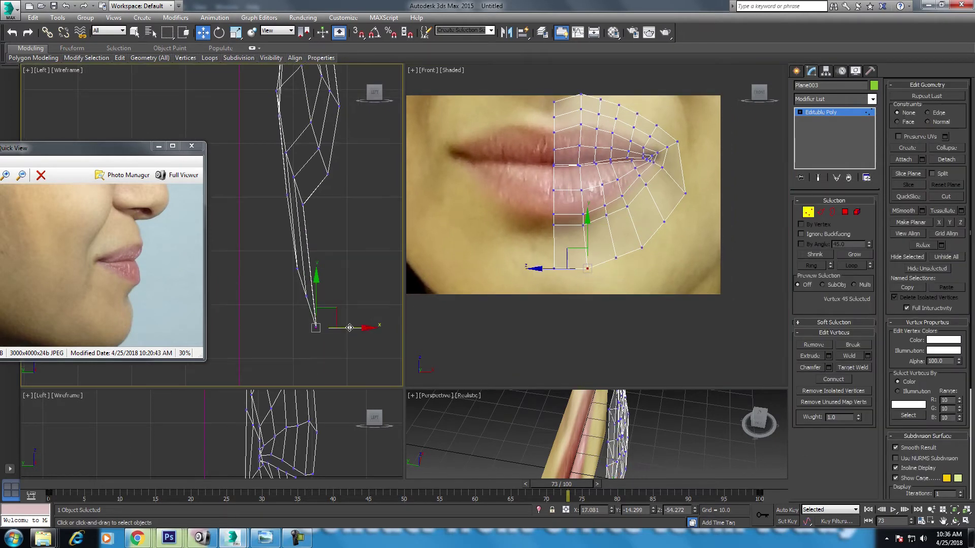
pyautogui.moveTo(349, 328); pyautogui.dragTo(353, 328)
# Shift another bottom vertex in depth to match the profile and select the next lower vertex.
pyautogui.click(615, 257)
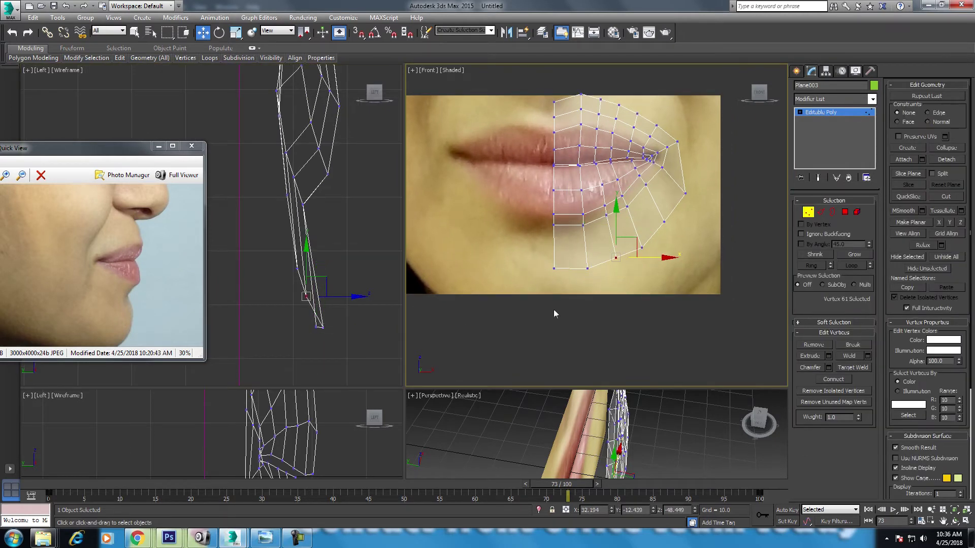
pyautogui.moveTo(330, 344); pyautogui.dragTo(334, 352, button='middle')
pyautogui.moveTo(362, 305); pyautogui.dragTo(370, 305)
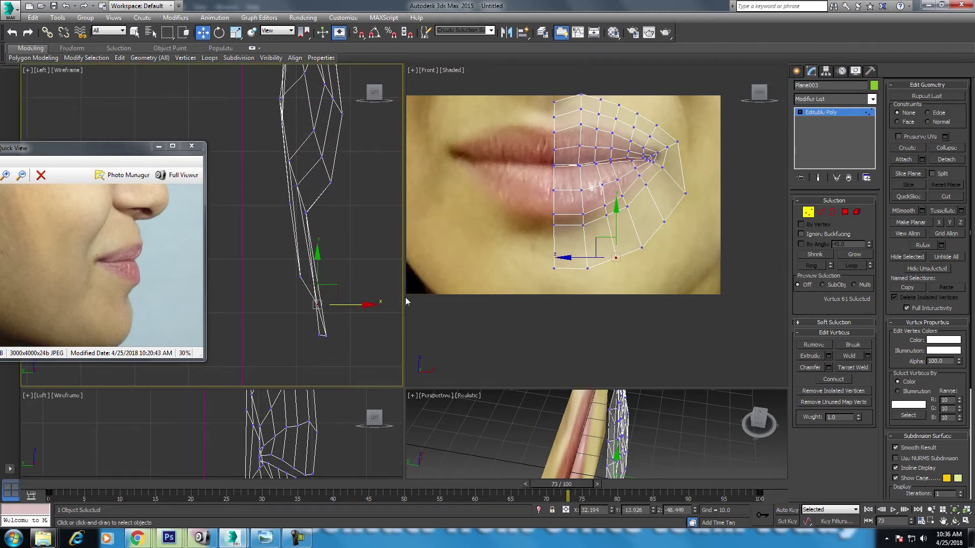
pyautogui.moveTo(635, 243); pyautogui.dragTo(621, 262, button='middle')
pyautogui.click(627, 266)
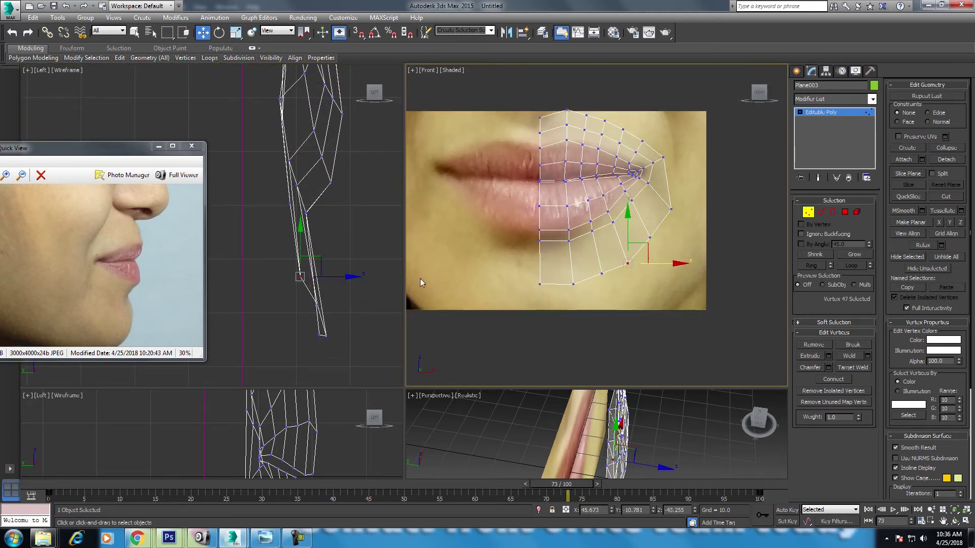
pyautogui.moveTo(390, 263); pyautogui.dragTo(393, 287, button='middle')
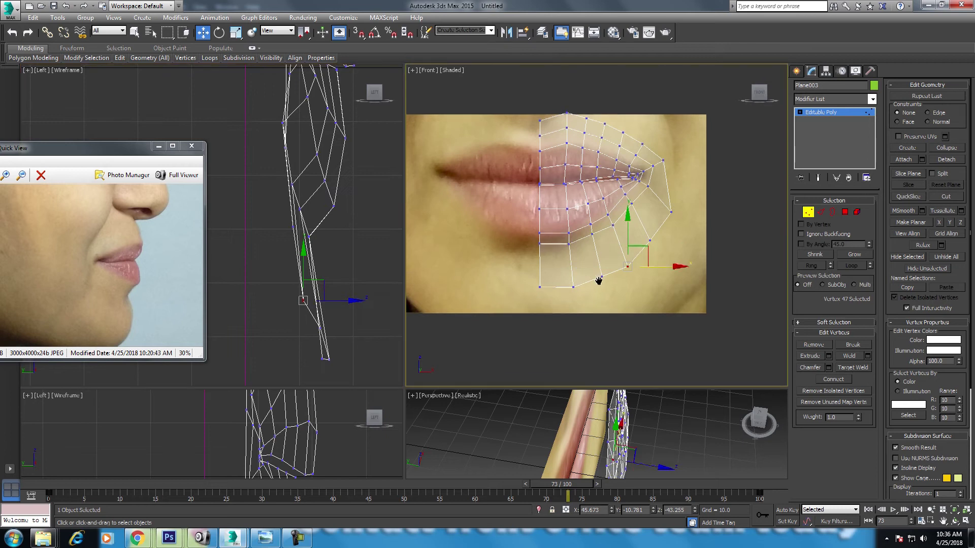
pyautogui.moveTo(651, 266); pyautogui.dragTo(648, 240, button='middle')
# Return to edge mode and pick an edge on the outer border.
pyautogui.click(822, 213)
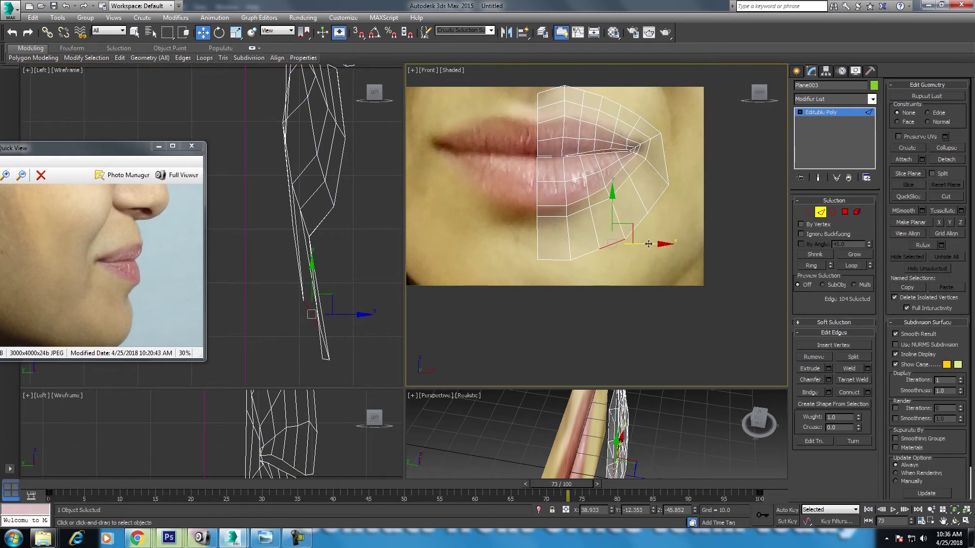
pyautogui.click(584, 260)
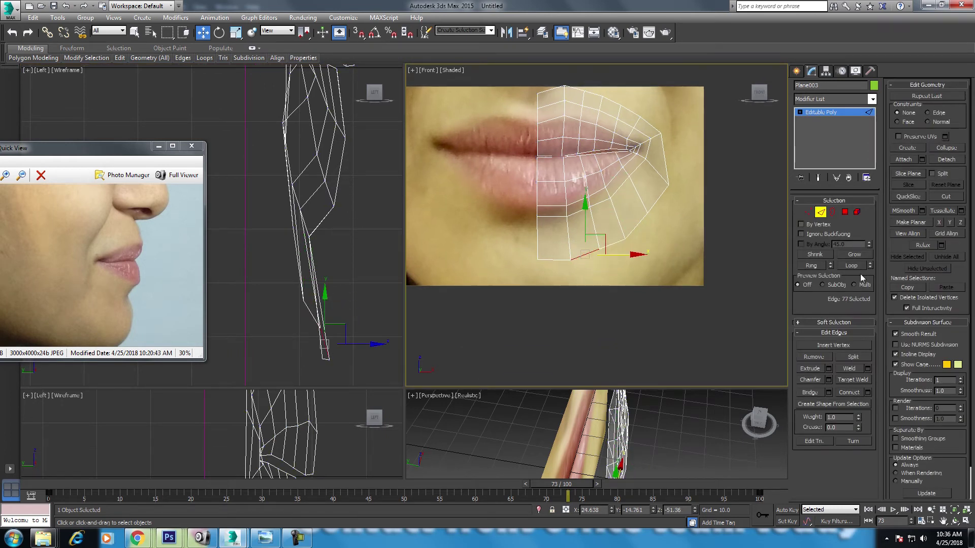
pyautogui.moveTo(696, 196); pyautogui.dragTo(657, 254, button='middle')
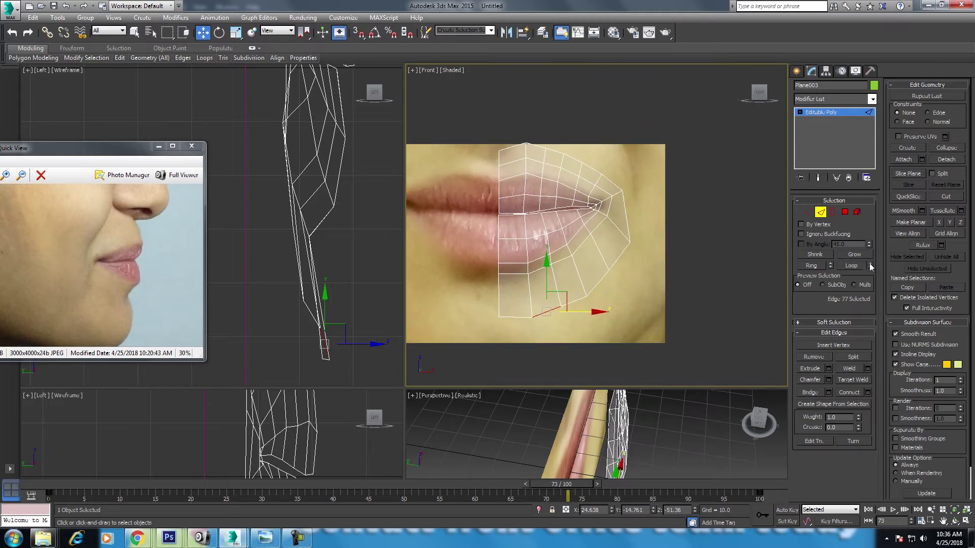
# Select the outer border loop and deselect its top and upper-right edges.
pyautogui.click(851, 266)
pyautogui.moveTo(599, 187); pyautogui.dragTo(603, 191, button='middle')
pyautogui.moveTo(383, 206); pyautogui.dragTo(322, 216, button='middle')
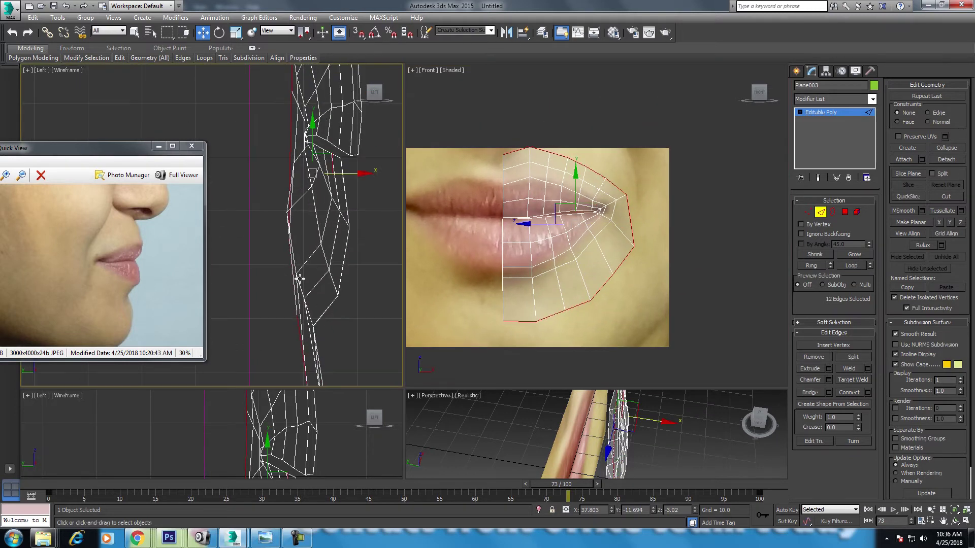
pyautogui.moveTo(583, 225)
pyautogui.mouseDown(button='middle')
pyautogui.moveTo(601, 252)
pyautogui.moveTo(606, 225)
pyautogui.mouseUp(button='middle')
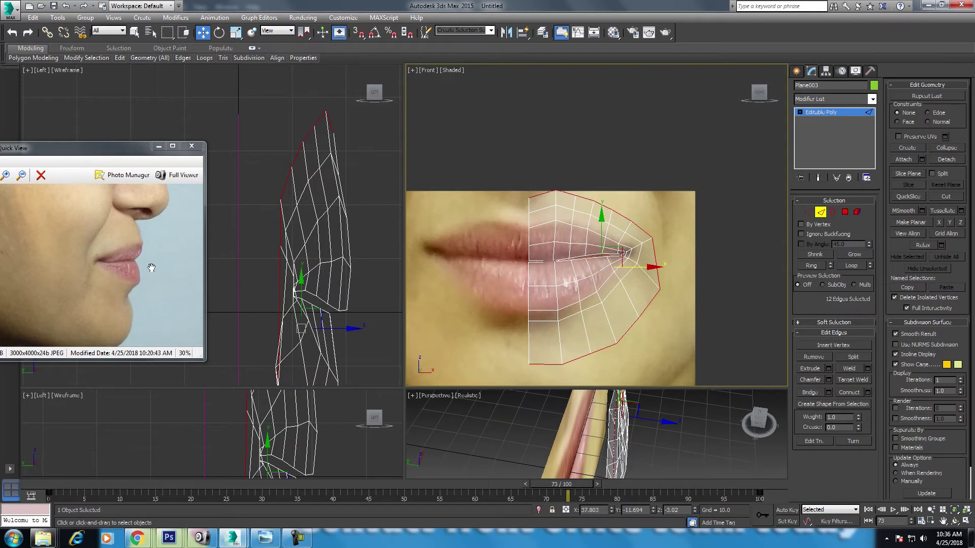
pyautogui.moveTo(152, 268); pyautogui.dragTo(152, 275)
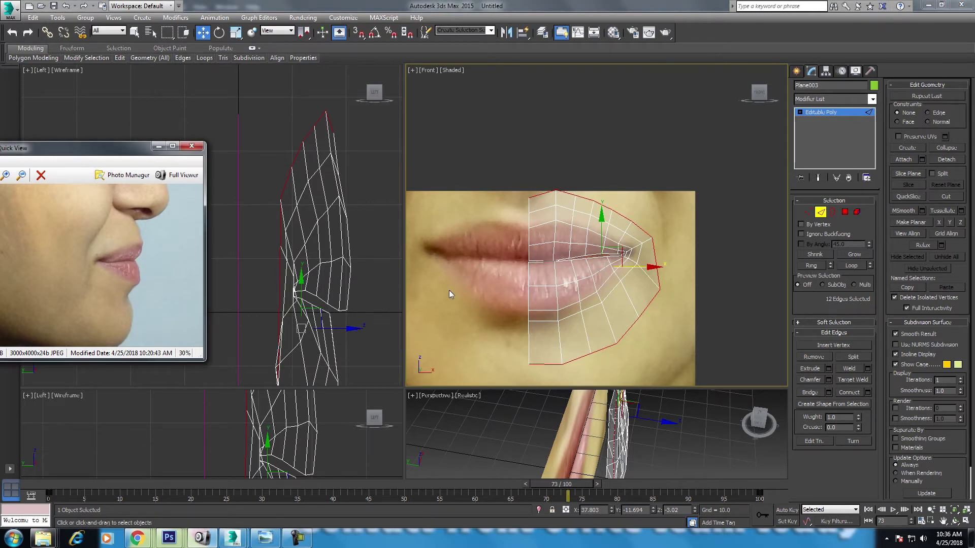
pyautogui.scroll(3, 667, 237)
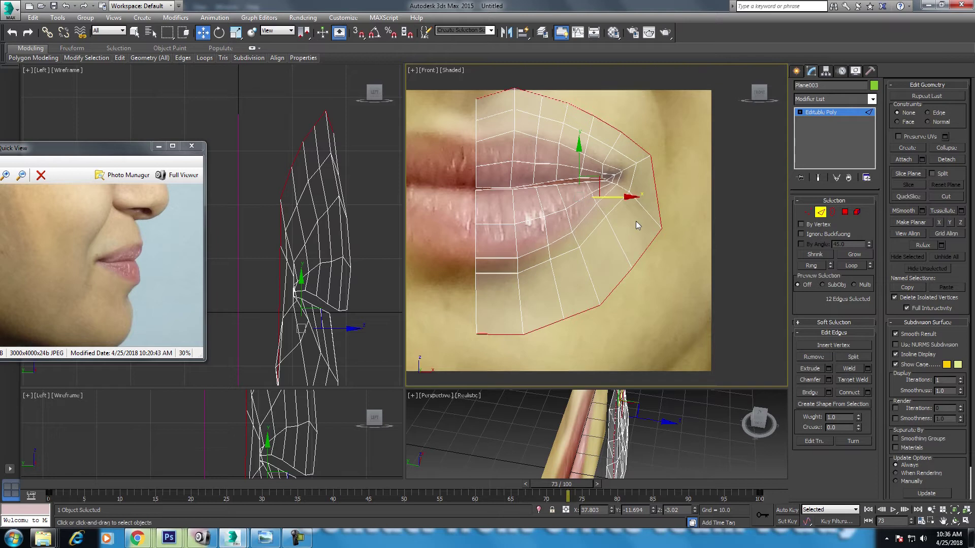
pyautogui.scroll(-1, 660, 221)
pyautogui.keyDown('alt'); pyautogui.moveTo(610, 130); pyautogui.dragTo(584, 188); pyautogui.keyUp('alt')
pyautogui.keyDown('alt'); pyautogui.moveTo(670, 172); pyautogui.dragTo(611, 250); pyautogui.keyUp('alt')
pyautogui.moveTo(614, 323); pyautogui.dragTo(594, 248, button='middle')
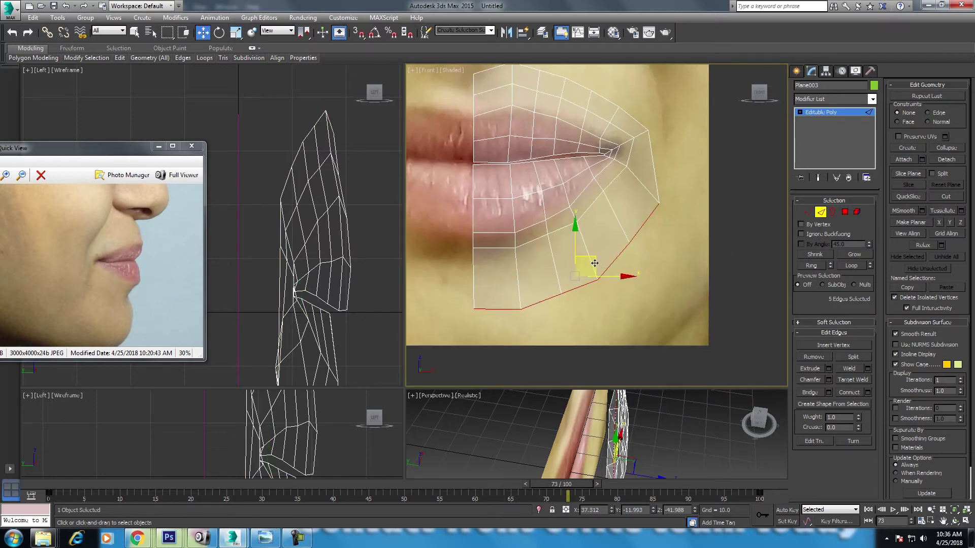
pyautogui.moveTo(631, 204); pyautogui.dragTo(624, 246, button='middle')
# Nudge the lower-lip vertex near the mouth corner slightly up and left.
pyautogui.press('1')
pyautogui.moveTo(673, 154); pyautogui.dragTo(642, 193)
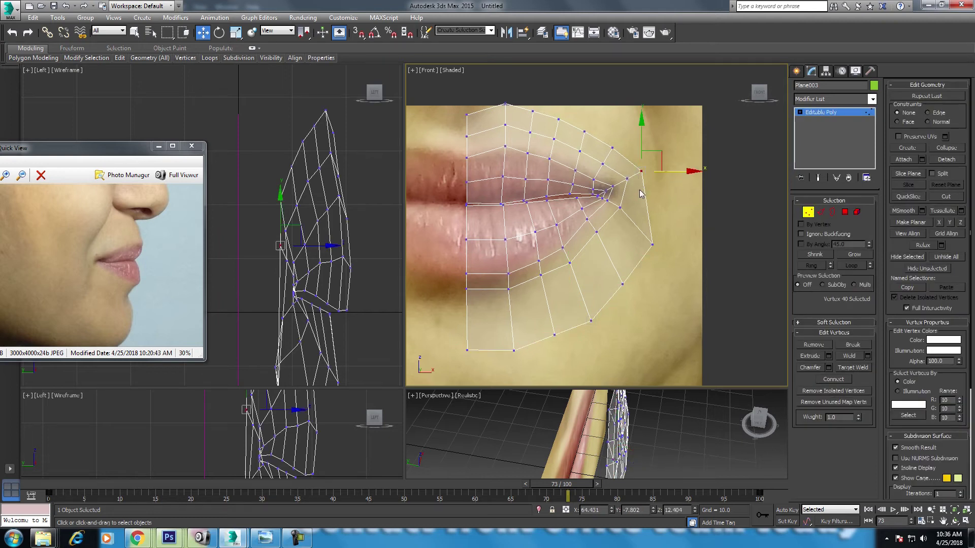
pyautogui.click(596, 232)
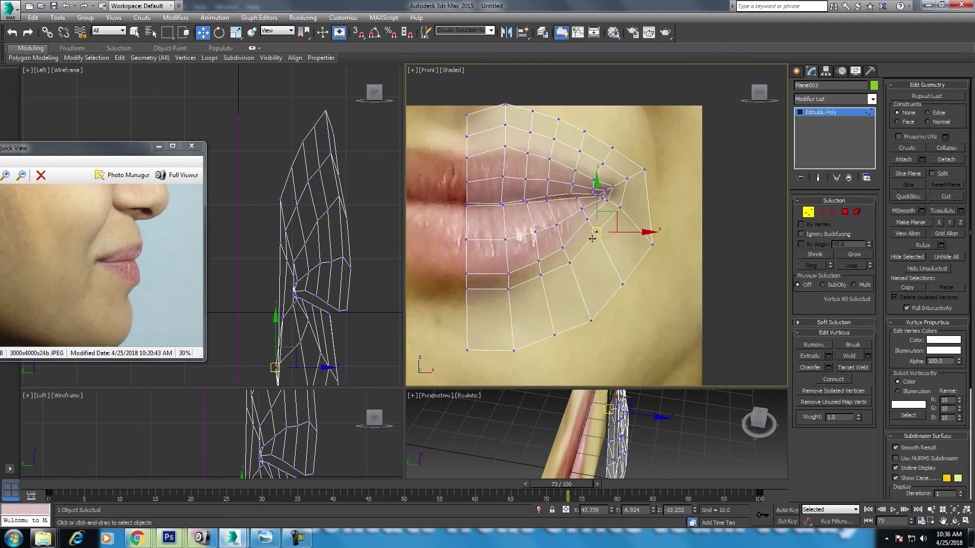
pyautogui.scroll(2, 591, 228)
pyautogui.moveTo(615, 219); pyautogui.dragTo(612, 217)
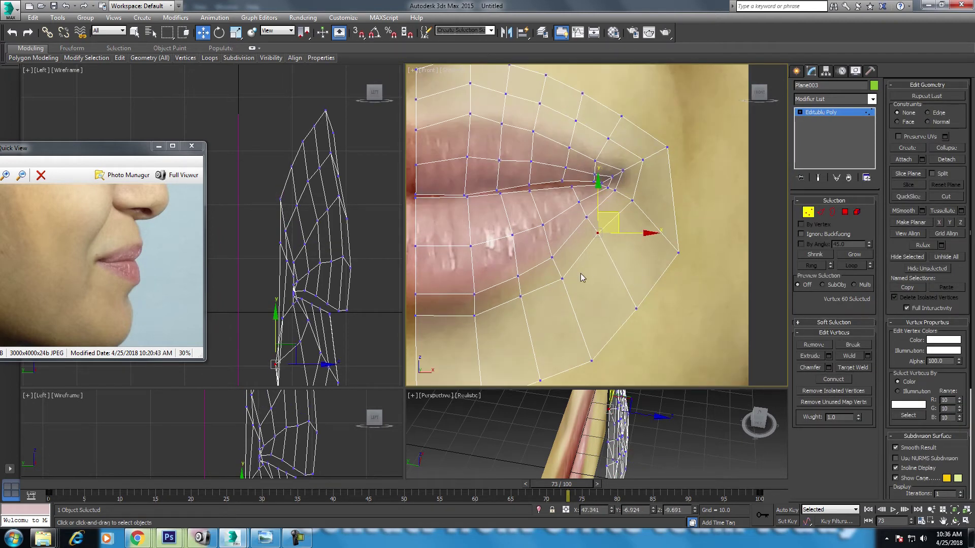
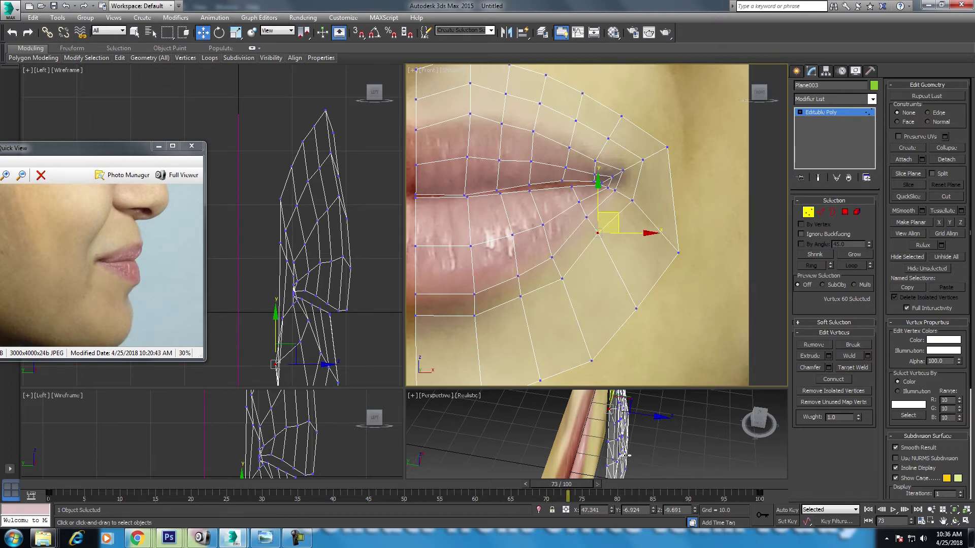
# Maximize the Perspective view with plain shading and See-Through off, so the half-lip mesh shows opaque.
pyautogui.rightClick(629, 455)
pyautogui.hotkey('alt', 'w')
pyautogui.click(954, 521)
pyautogui.moveTo(469, 301)
pyautogui.mouseDown()
pyautogui.moveTo(462, 244)
pyautogui.moveTo(430, 282)
pyautogui.mouseUp()
pyautogui.click(85, 71)
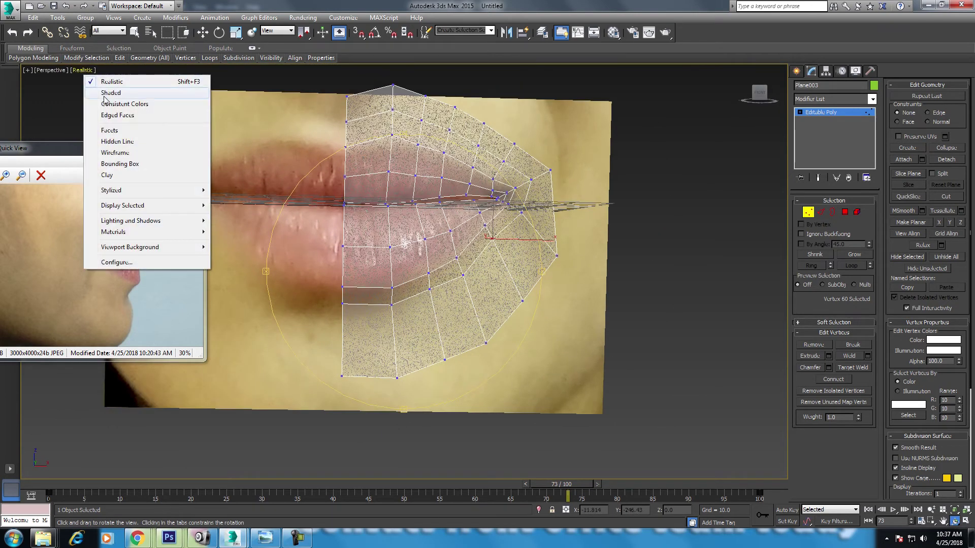
pyautogui.click(107, 92)
pyautogui.moveTo(495, 235)
pyautogui.mouseDown()
pyautogui.moveTo(475, 224)
pyautogui.moveTo(500, 265)
pyautogui.mouseUp()
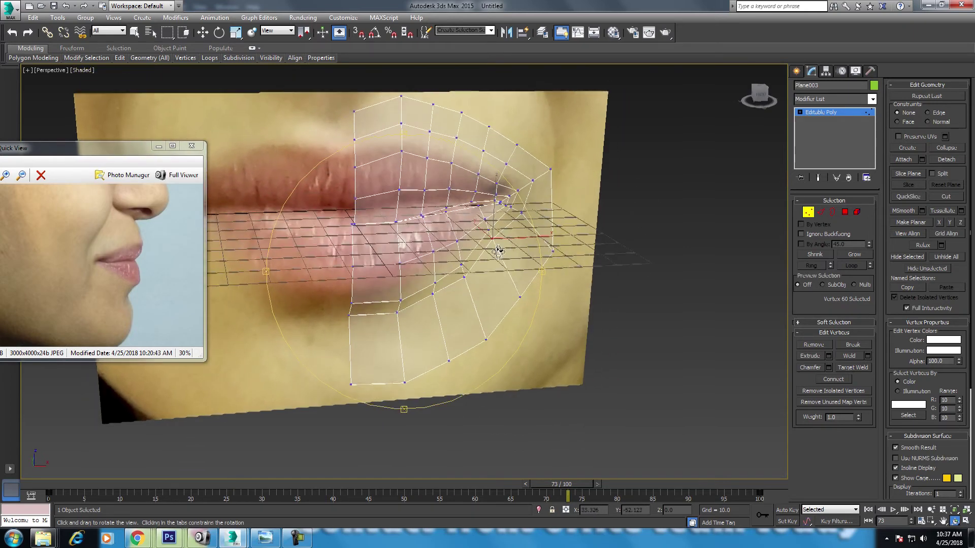
pyautogui.hotkey('alt', 'x')
pyautogui.press('Home')
pyautogui.moveTo(503, 268)
pyautogui.mouseDown()
pyautogui.moveTo(505, 251)
pyautogui.moveTo(480, 259)
pyautogui.mouseUp()
# In the Front view, select the 10 vertices along the half-lip's centre edge, ready for scaling.
pyautogui.press('w')
pyautogui.rightClick(452, 225)
pyautogui.click(439, 226)
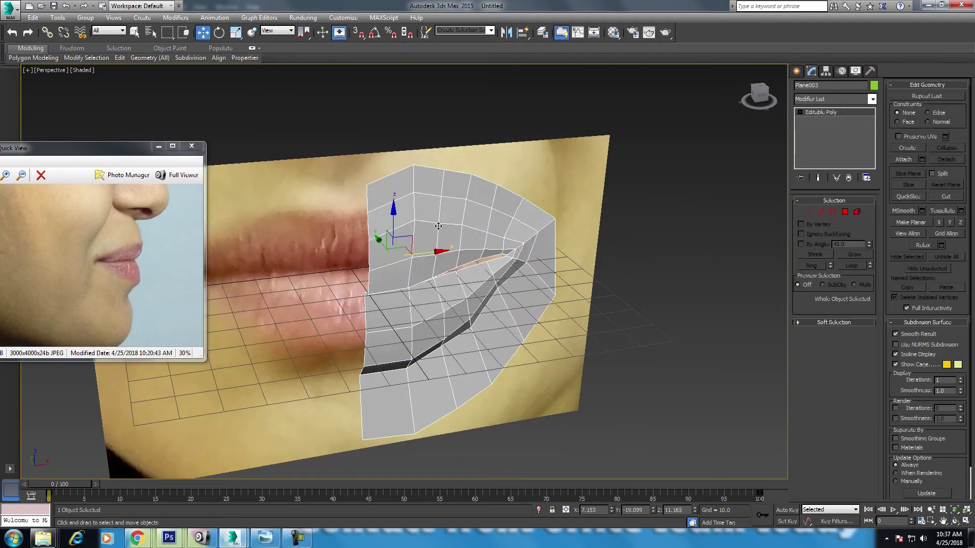
pyautogui.press('t')
pyautogui.scroll(5, 446, 234)
pyautogui.scroll(-3, 444, 248)
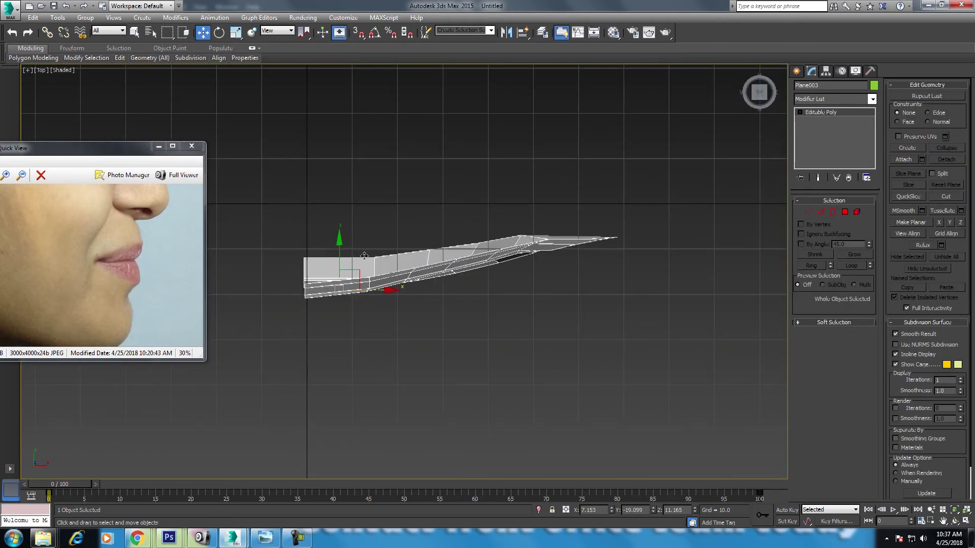
pyautogui.press('f')
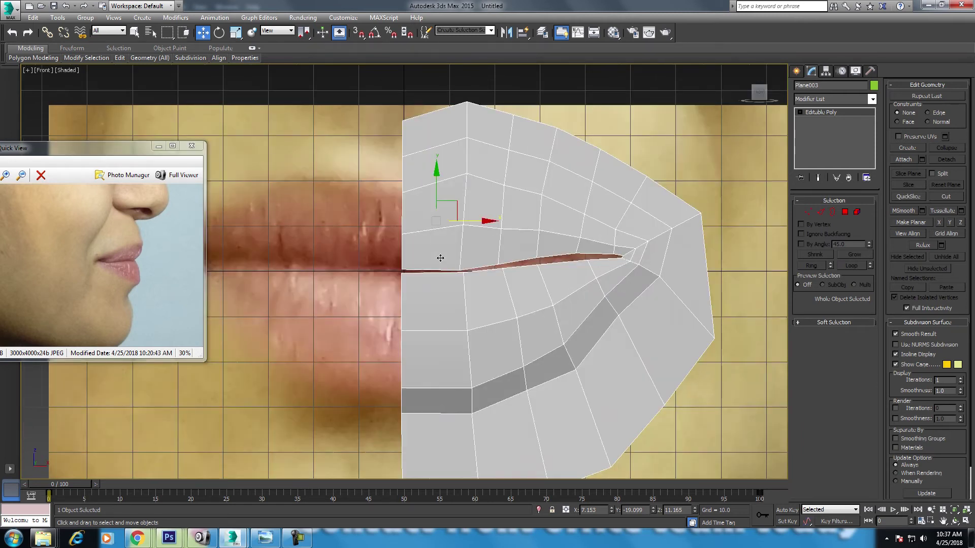
pyautogui.click(809, 211)
pyautogui.scroll(-2, 510, 249)
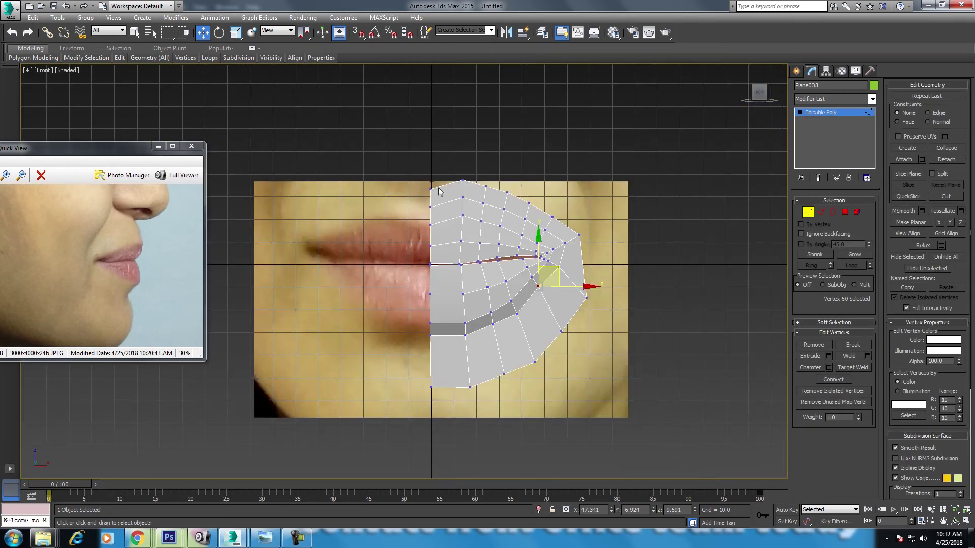
pyautogui.moveTo(444, 448); pyautogui.dragTo(440, 447)
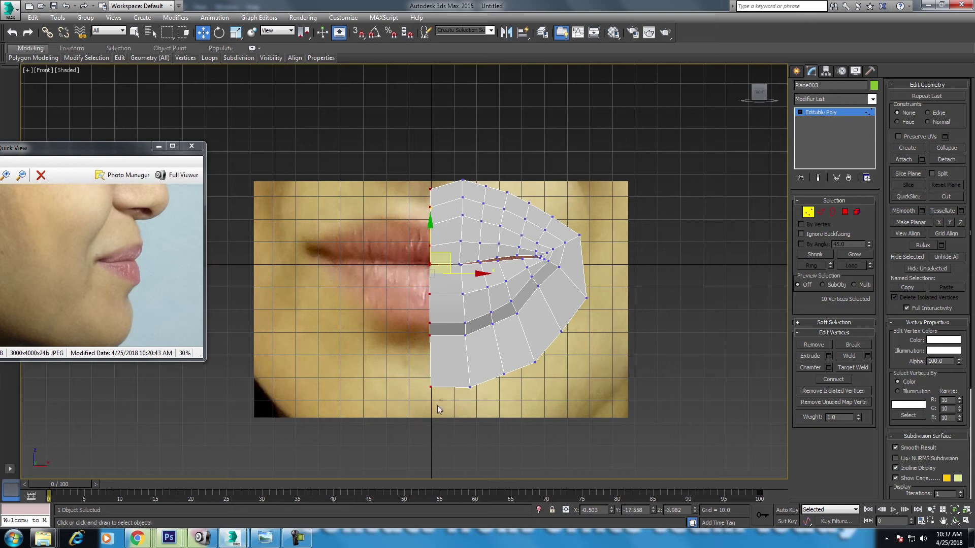
pyautogui.press('r')
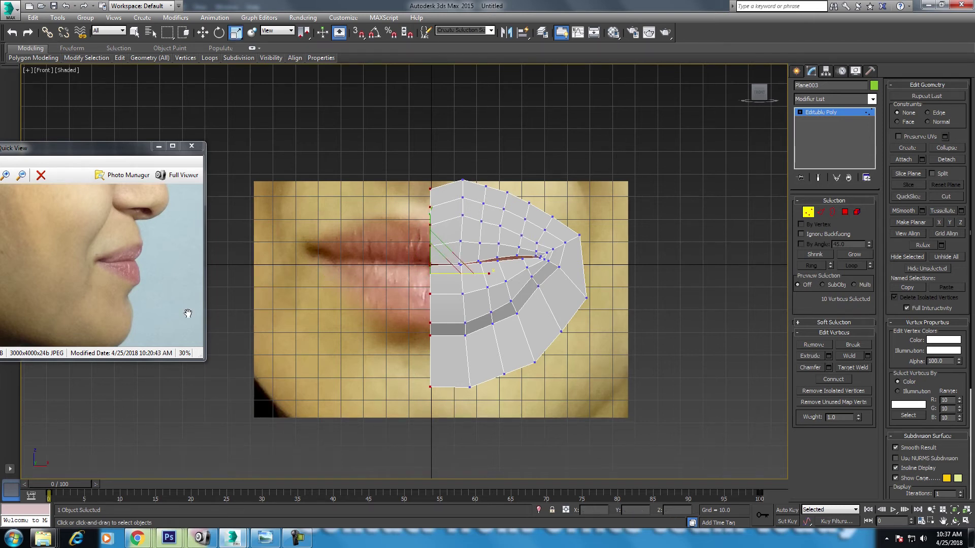
# Add a Symmetry modifier and move its mirror plane along X to the lip centre.
pyautogui.click(841, 113)
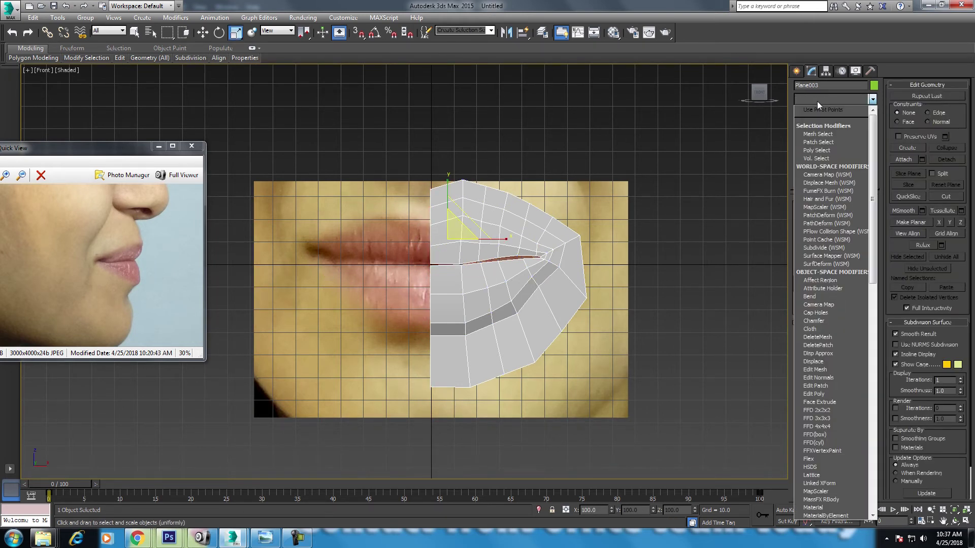
pyautogui.write('sym')
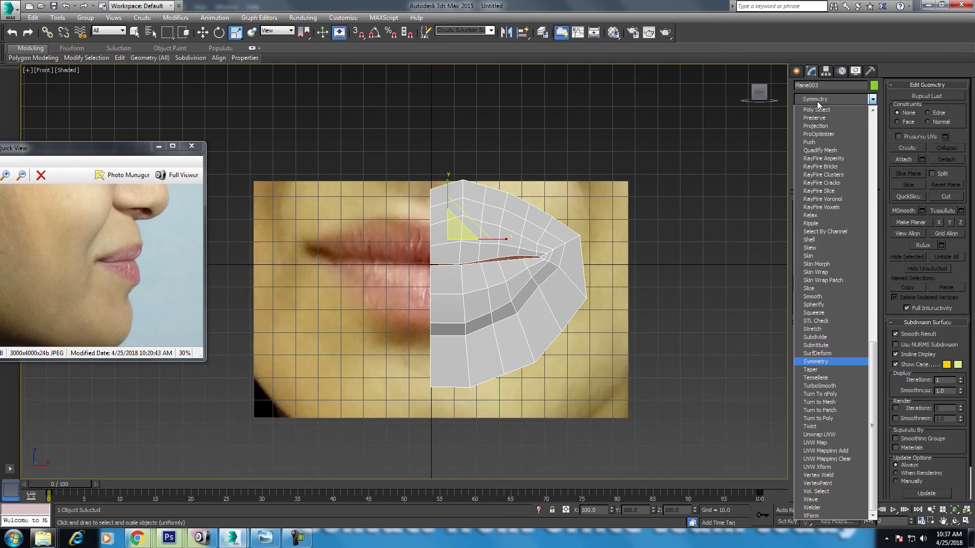
pyautogui.press('Return')
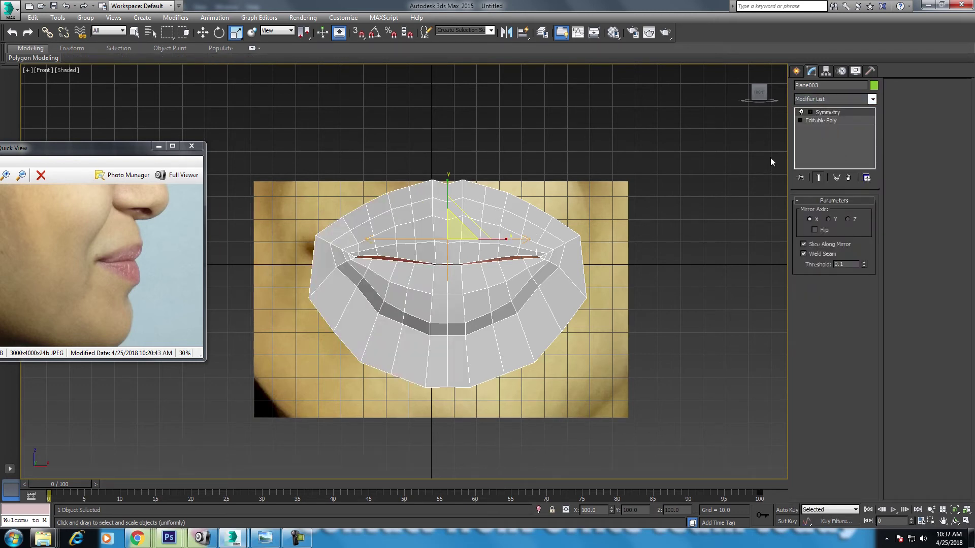
pyautogui.click(828, 120)
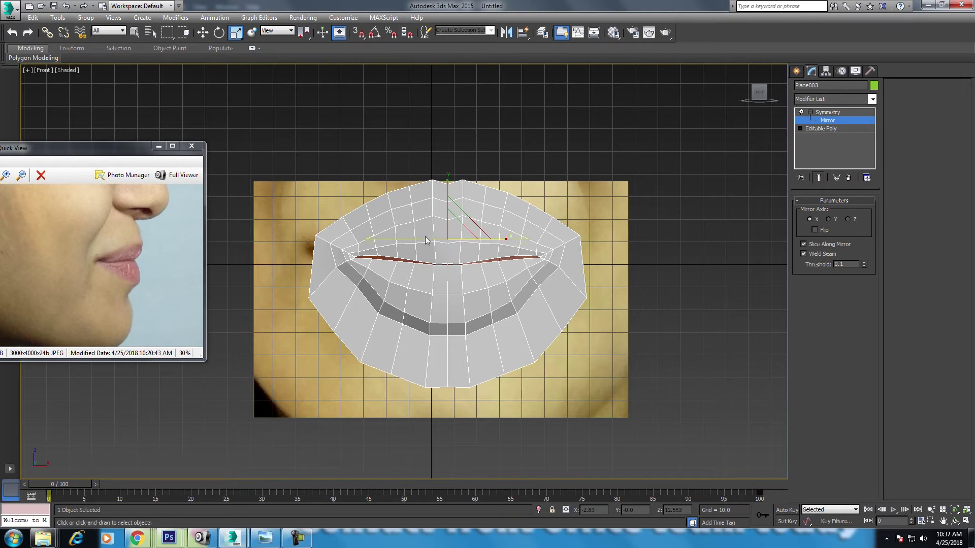
pyautogui.press('w')
pyautogui.scroll(2, 452, 207)
pyautogui.moveTo(489, 253)
pyautogui.mouseDown()
pyautogui.moveTo(459, 253)
pyautogui.moveTo(468, 253)
pyautogui.mouseUp()
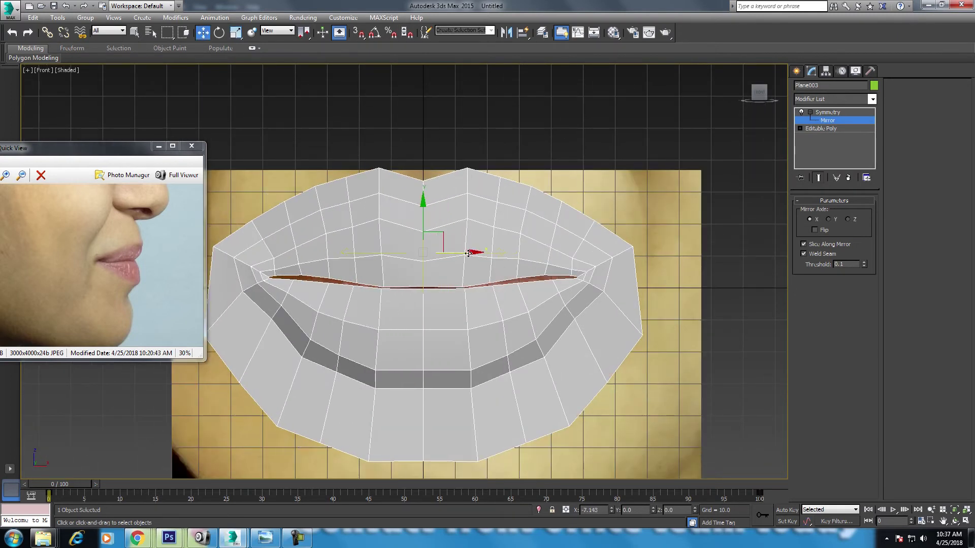
# Check the full mirrored lips from above in a maximized Perspective view.
pyautogui.press('p')
pyautogui.moveTo(477, 283)
pyautogui.keyDown('alt'); pyautogui.mouseDown(button='middle')
pyautogui.moveTo(495, 375)
pyautogui.moveTo(439, 350)
pyautogui.mouseUp(button='middle'); pyautogui.keyUp('alt')
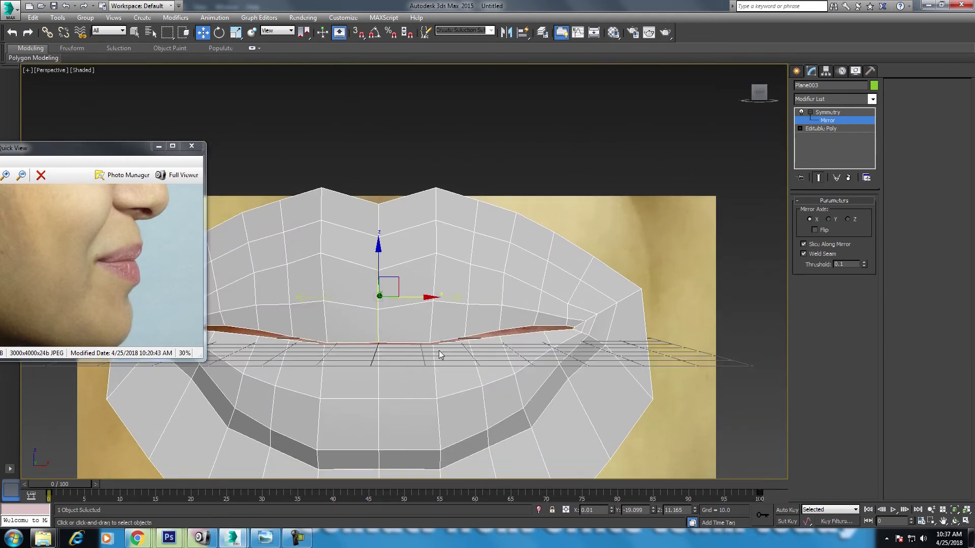
pyautogui.hotkey('alt', 'w')
pyautogui.scroll(3, 584, 315)
pyautogui.press('p')
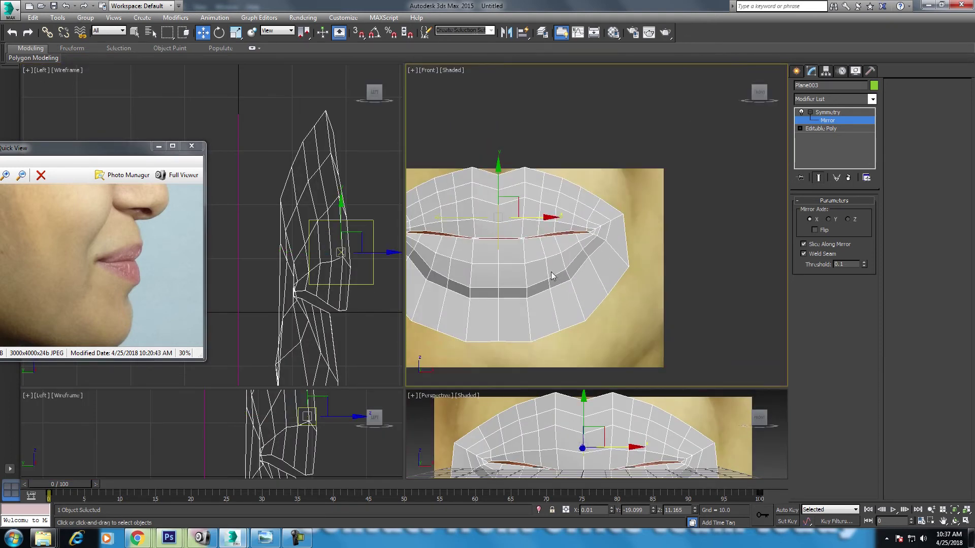
pyautogui.scroll(2, 549, 279)
pyautogui.hotkey('alt', 'w')
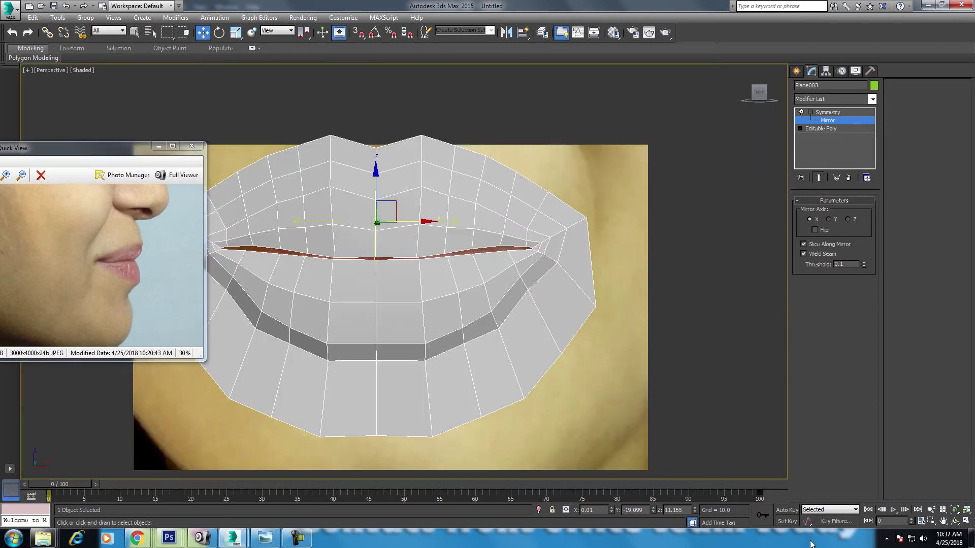
# Zoom and pan the reference photo to a lips close-up and orbit the mirrored mesh to compare.
pyautogui.click(955, 521)
pyautogui.moveTo(330, 242)
pyautogui.mouseDown()
pyautogui.moveTo(385, 280)
pyautogui.moveTo(435, 283)
pyautogui.moveTo(370, 254)
pyautogui.moveTo(201, 280)
pyautogui.mouseUp()
pyautogui.click(107, 285)
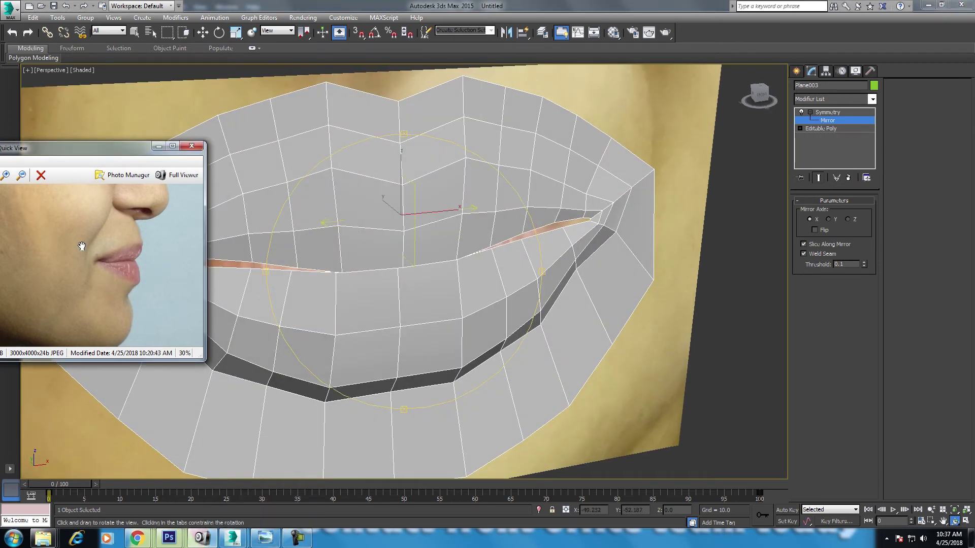
pyautogui.scroll(1, 78, 242)
pyautogui.scroll(3, 76, 261)
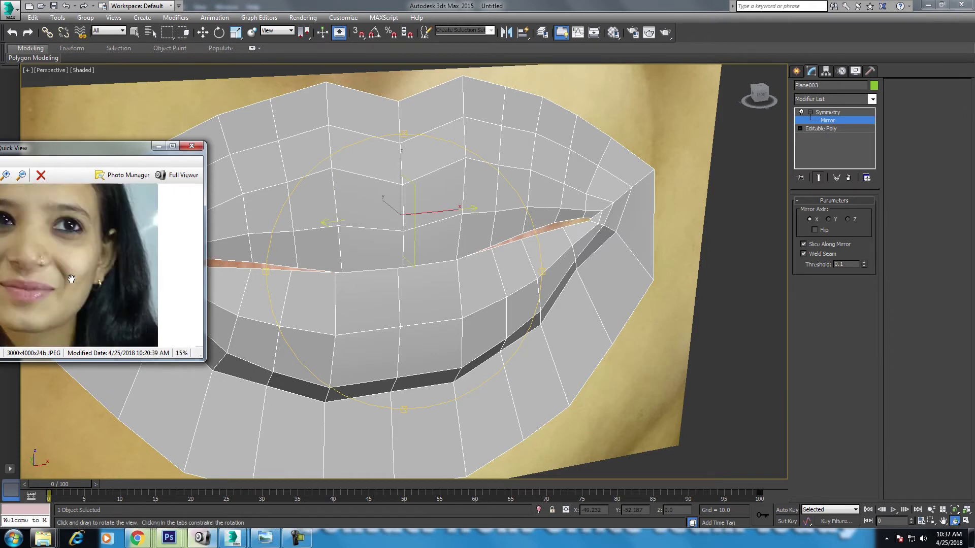
pyautogui.moveTo(205, 281); pyautogui.dragTo(118, 264)
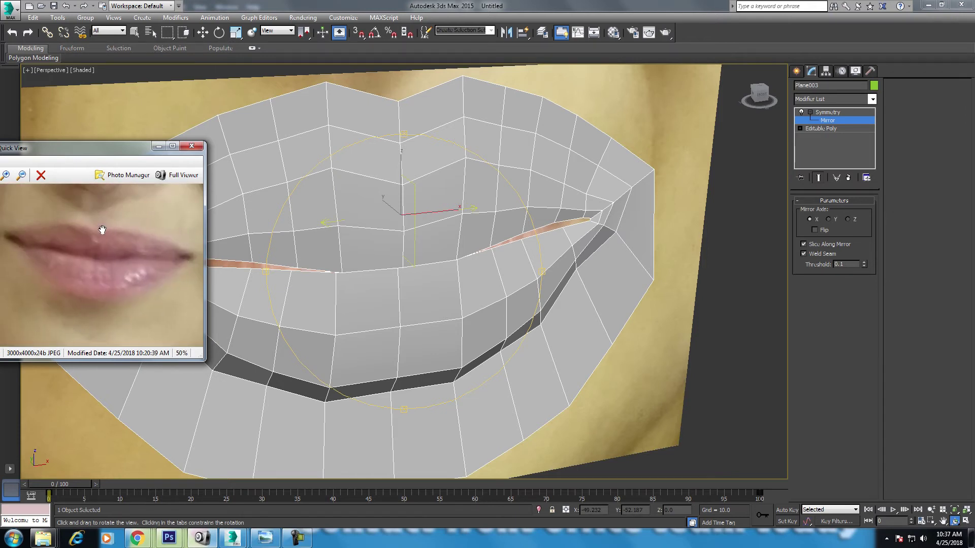
pyautogui.moveTo(414, 229)
pyautogui.mouseDown()
pyautogui.moveTo(464, 216)
pyautogui.moveTo(436, 251)
pyautogui.mouseUp()
# On the base Editable Poly with Show End Result on, chamfer the lip edge loop by about 0.49.
pyautogui.press('w')
pyautogui.click(816, 129)
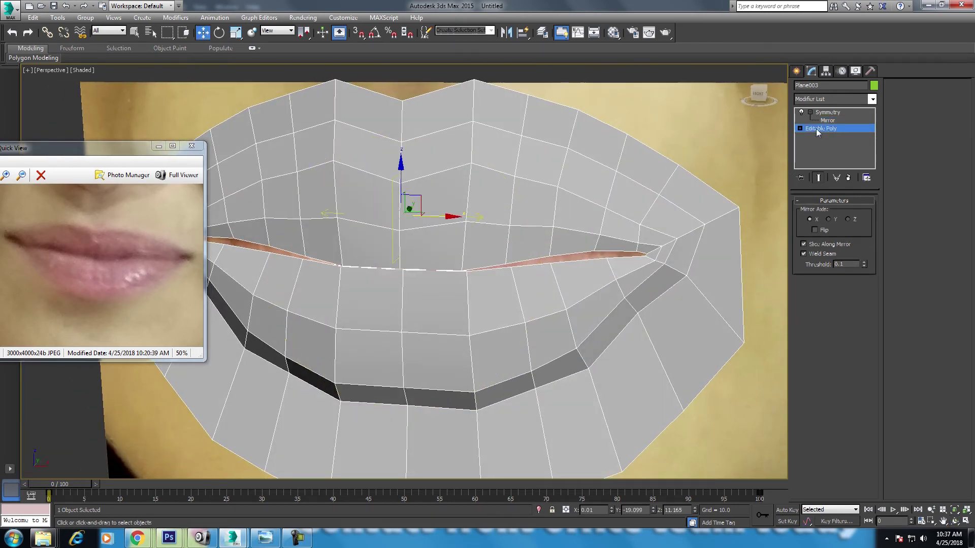
pyautogui.click(821, 212)
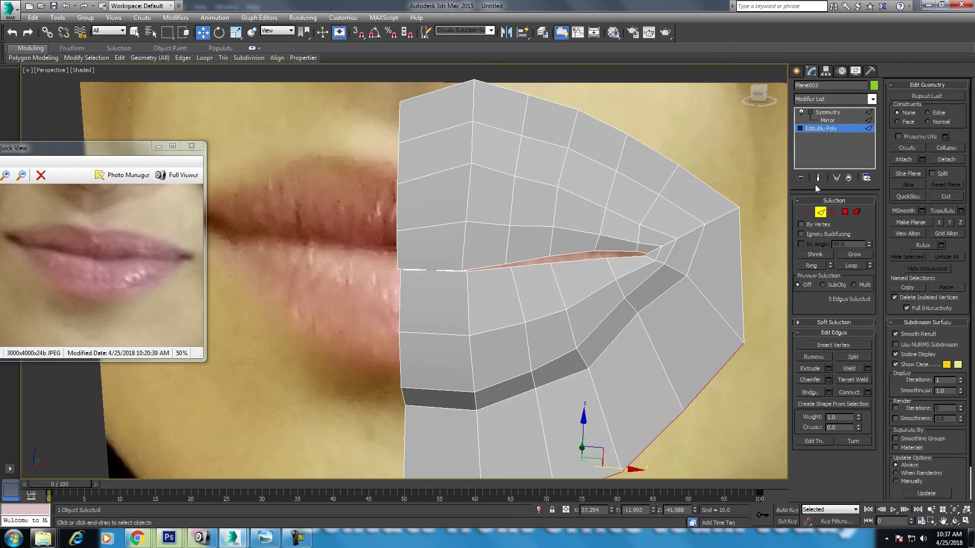
pyautogui.click(818, 178)
pyautogui.click(485, 172)
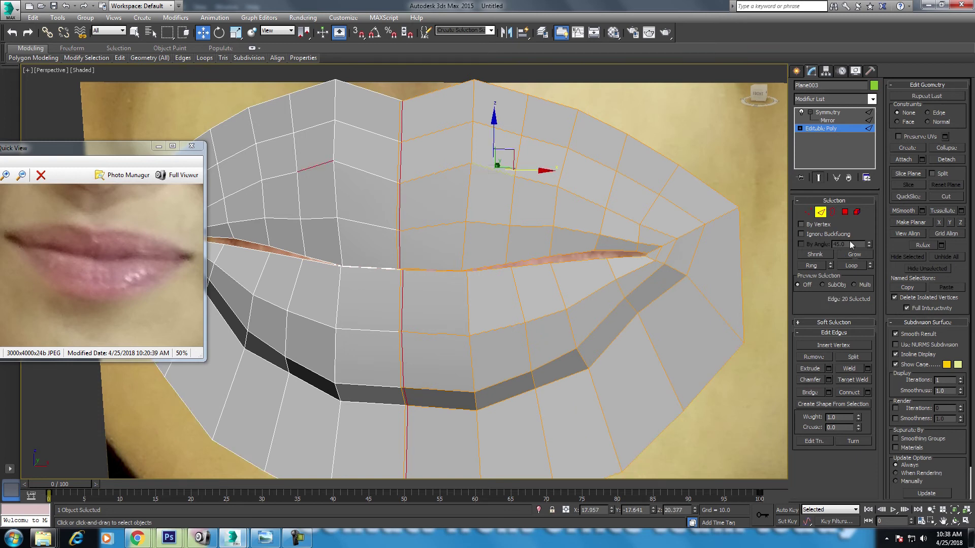
pyautogui.click(849, 266)
pyautogui.rightClick(477, 218)
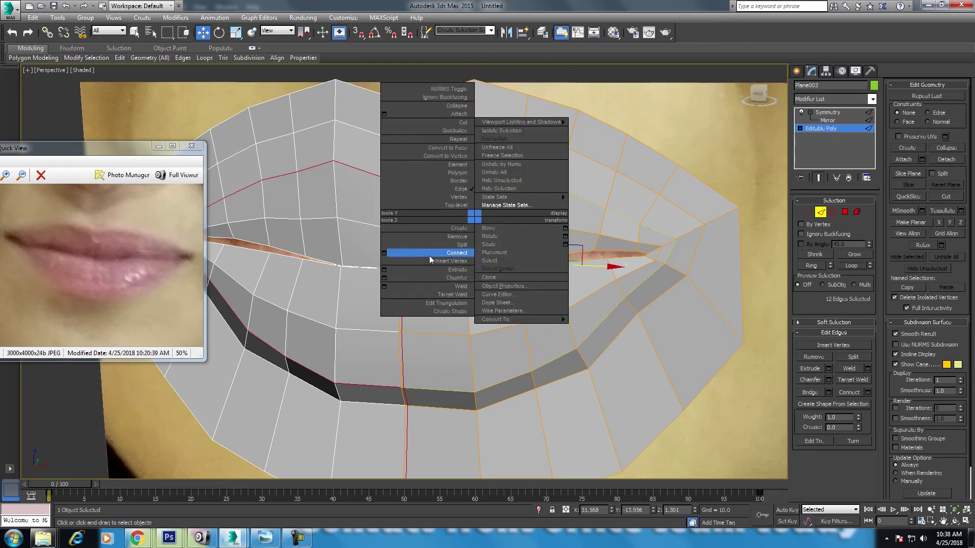
pyautogui.click(395, 278)
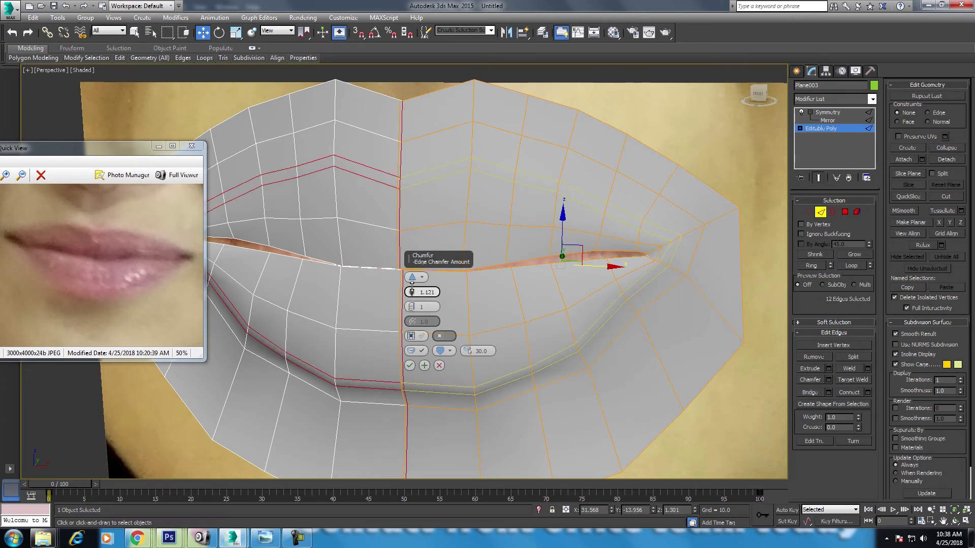
pyautogui.moveTo(412, 294); pyautogui.dragTo(405, 317)
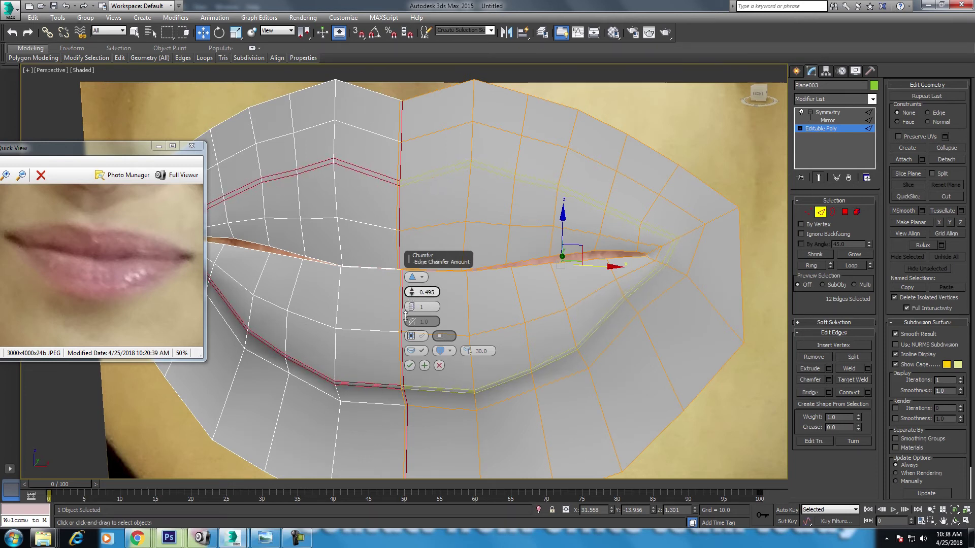
pyautogui.click(410, 366)
# Return to object level and orbit to review the doubled lip edge loop.
pyautogui.moveTo(459, 303); pyautogui.dragTo(474, 315, button='middle')
pyautogui.scroll(-5, 475, 315)
pyautogui.rightClick(478, 277)
pyautogui.click(447, 266)
pyautogui.click(954, 522)
pyautogui.moveTo(505, 320)
pyautogui.mouseDown()
pyautogui.moveTo(487, 303)
pyautogui.moveTo(528, 304)
pyautogui.moveTo(507, 321)
pyautogui.moveTo(485, 288)
pyautogui.moveTo(480, 301)
pyautogui.moveTo(539, 279)
pyautogui.moveTo(507, 302)
pyautogui.moveTo(529, 300)
pyautogui.mouseUp()
# Select the mouth border and set the selected-cage colour to red.
pyautogui.press('w')
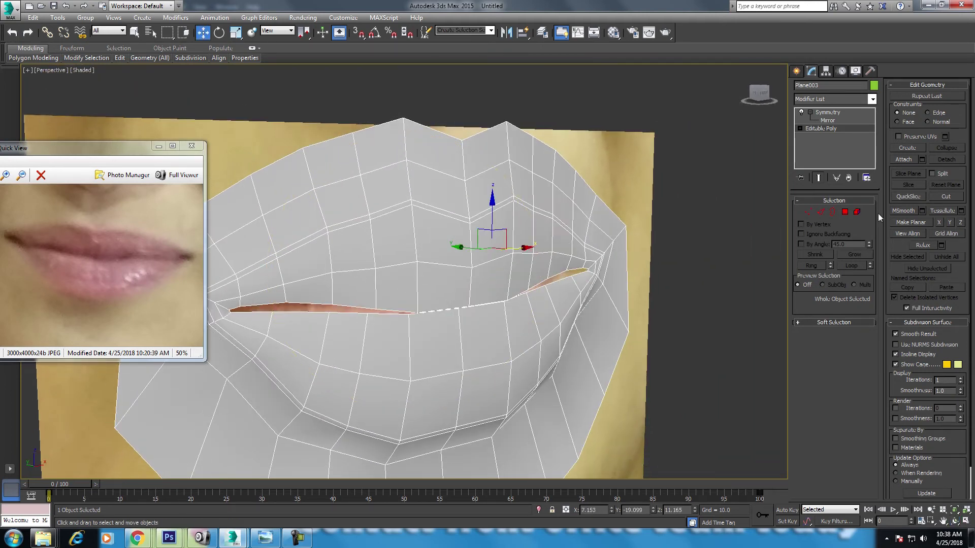
pyautogui.click(832, 212)
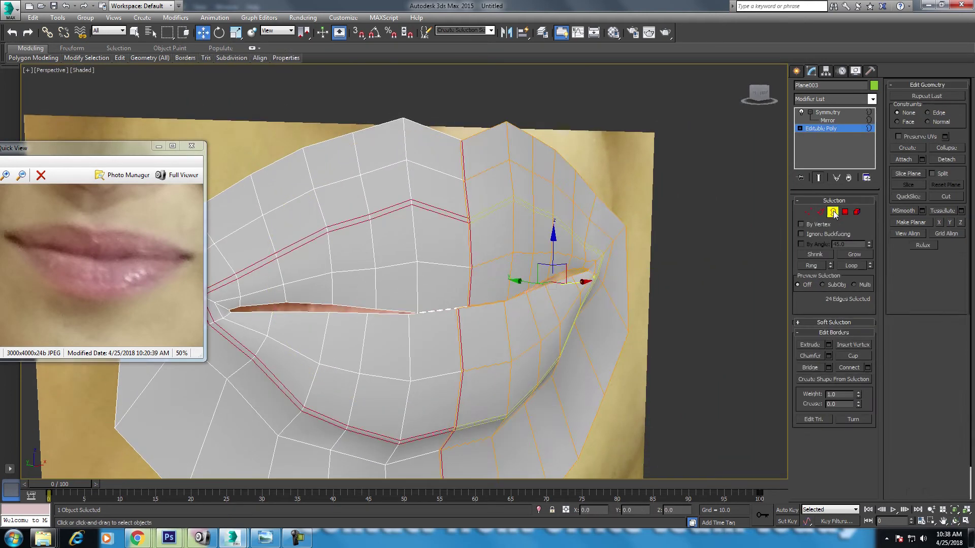
pyautogui.click(548, 289)
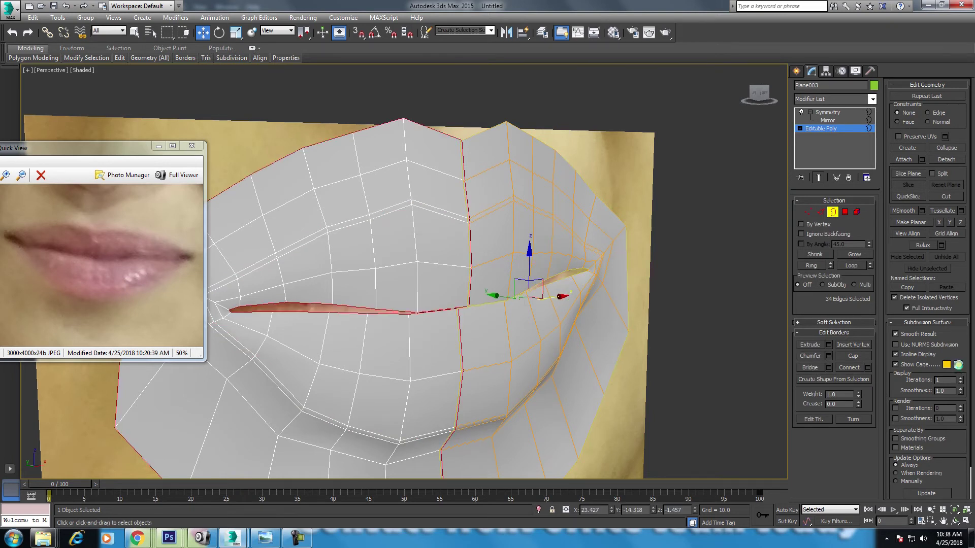
pyautogui.click(959, 365)
pyautogui.moveTo(292, 117); pyautogui.dragTo(293, 65)
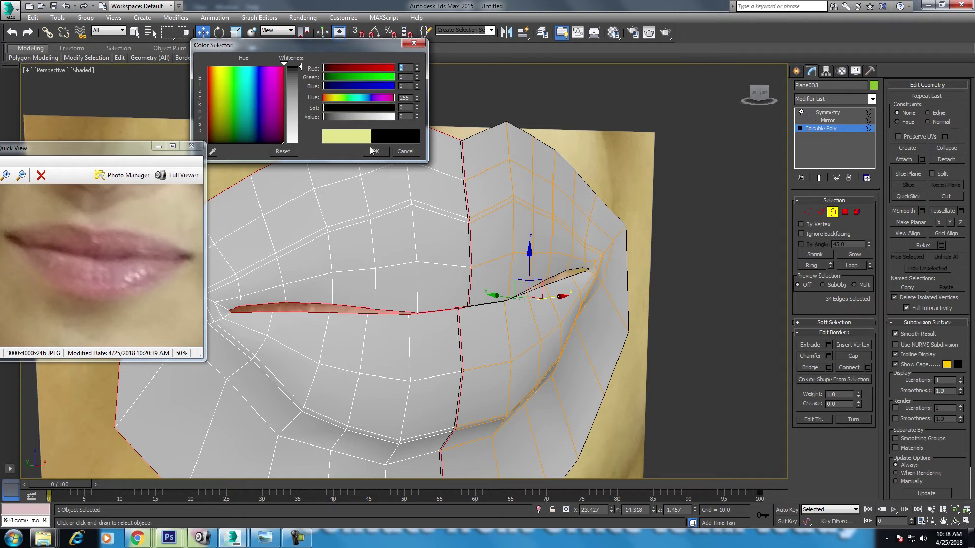
pyautogui.moveTo(273, 102); pyautogui.dragTo(290, 70)
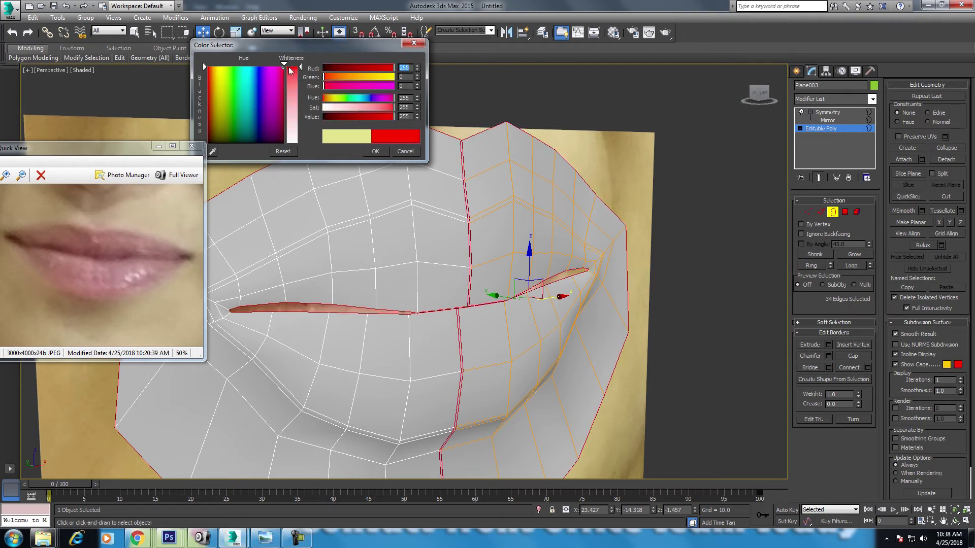
pyautogui.click(374, 152)
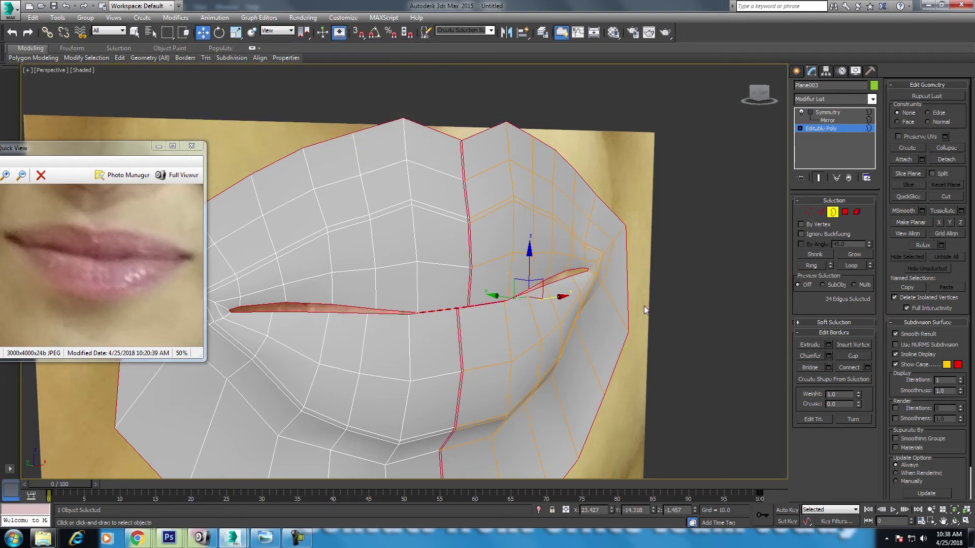
# Set the subdivision cage colour to black.
pyautogui.click(947, 366)
pyautogui.moveTo(288, 99); pyautogui.dragTo(291, 143)
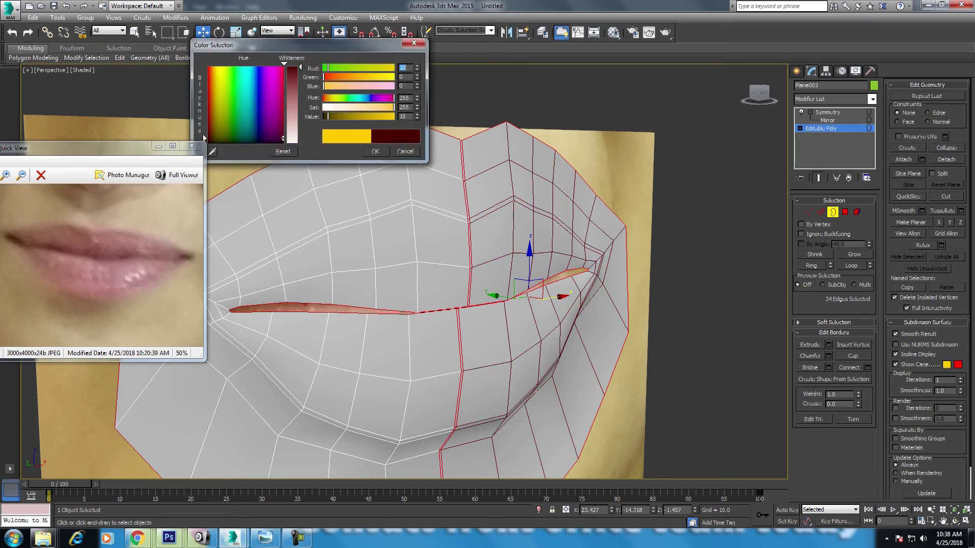
pyautogui.click(375, 151)
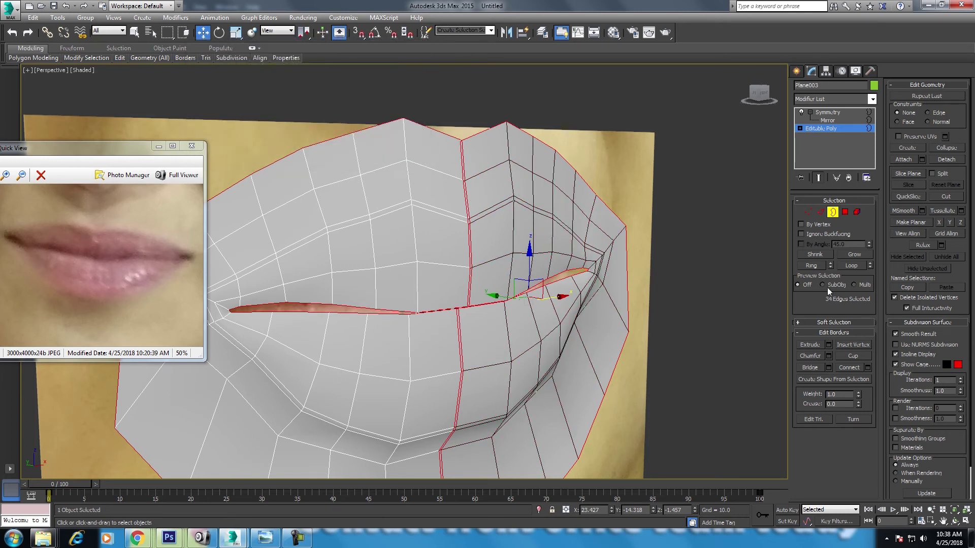
pyautogui.moveTo(497, 286); pyautogui.dragTo(475, 285, button='middle')
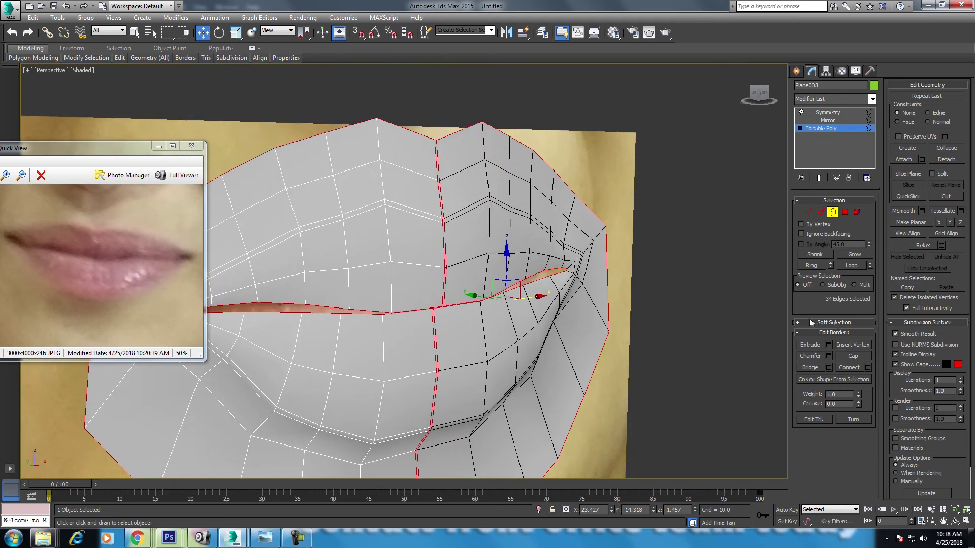
pyautogui.click(821, 213)
# Loop-select the lip edges and pull them inward to close the lip gap.
pyautogui.click(852, 266)
pyautogui.scroll(2, 478, 312)
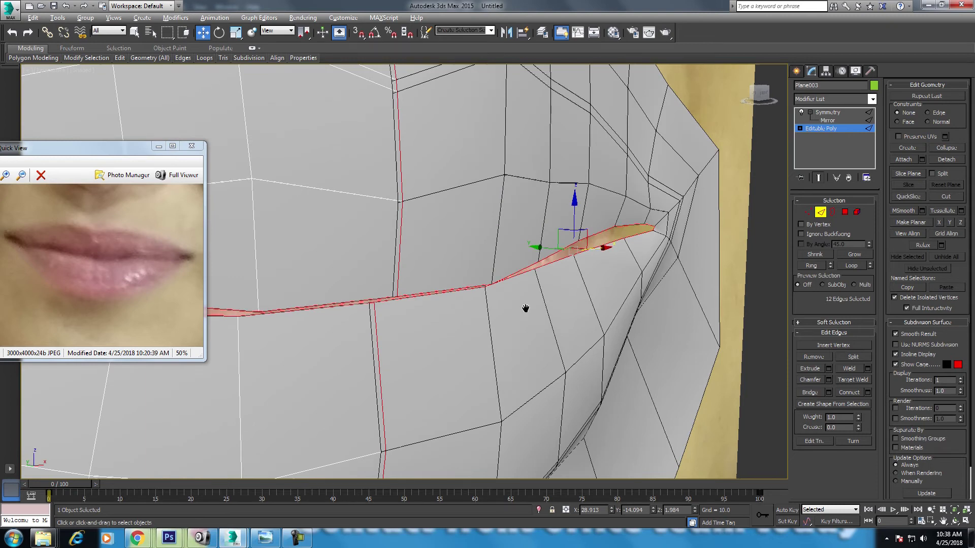
pyautogui.scroll(3, 523, 310)
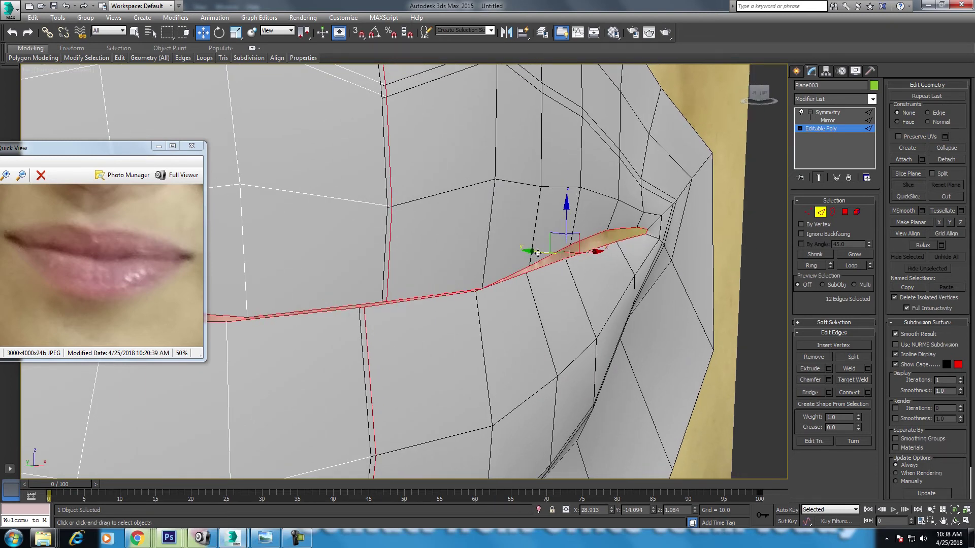
pyautogui.moveTo(537, 252); pyautogui.dragTo(525, 251)
pyautogui.press('r')
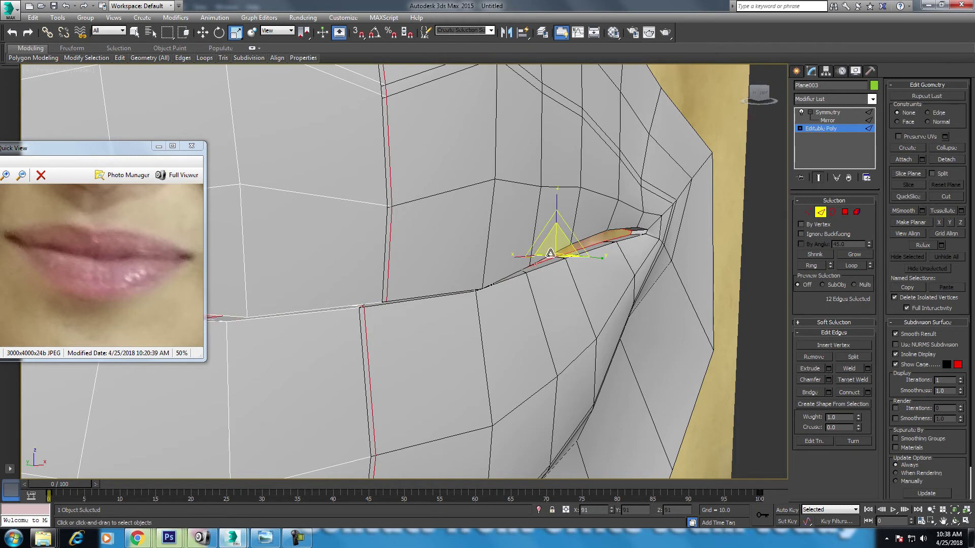
pyautogui.scroll(-4, 486, 293)
pyautogui.moveTo(487, 292); pyautogui.dragTo(603, 293, button='middle')
pyautogui.scroll(3, 416, 301)
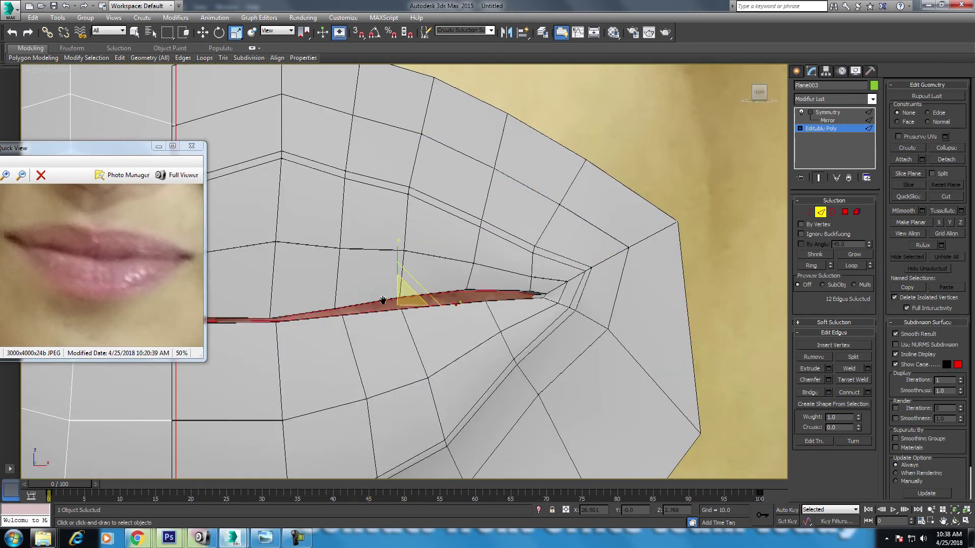
pyautogui.scroll(2, 416, 300)
# Orbit the Perspective view around the lip slit, undoing a stray edge selection.
pyautogui.press('p')
pyautogui.click(954, 521)
pyautogui.moveTo(402, 255)
pyautogui.mouseDown()
pyautogui.moveTo(511, 272)
pyautogui.moveTo(503, 290)
pyautogui.mouseUp()
pyautogui.rightClick(503, 289)
pyautogui.scroll(-3, 442, 325)
pyautogui.moveTo(441, 325); pyautogui.dragTo(424, 321)
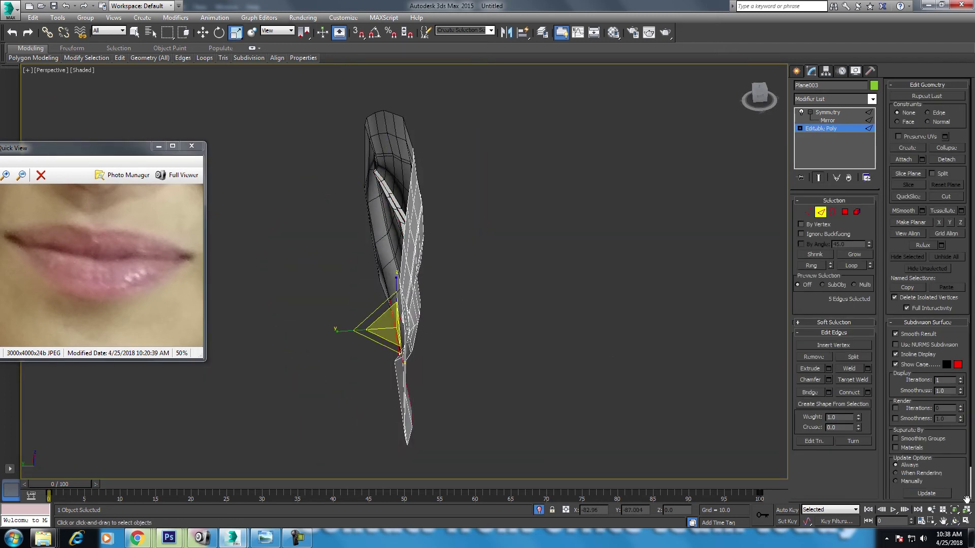
pyautogui.hotkey('ctrl', 'z')
pyautogui.click(954, 521)
pyautogui.hotkey('shift', 'z')
pyautogui.hotkey('shift', 'z')
pyautogui.moveTo(465, 270)
pyautogui.mouseDown()
pyautogui.moveTo(492, 274)
pyautogui.moveTo(506, 315)
pyautogui.mouseUp()
pyautogui.scroll(3, 438, 252)
pyautogui.scroll(3, 452, 292)
pyautogui.scroll(3, 459, 284)
pyautogui.rightClick(506, 315)
# Select three vertices along the lip slit and lower them in the Front view.
pyautogui.click(808, 211)
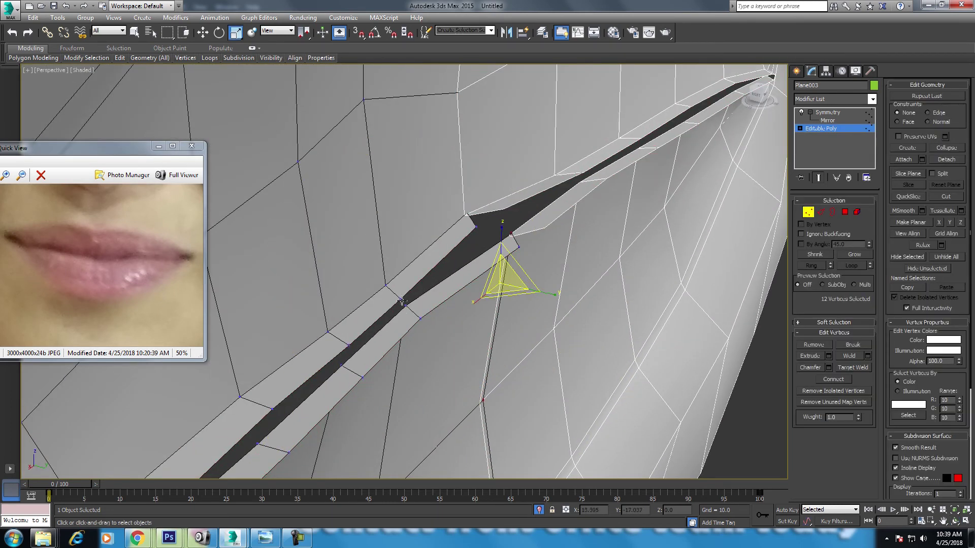
pyautogui.press('w')
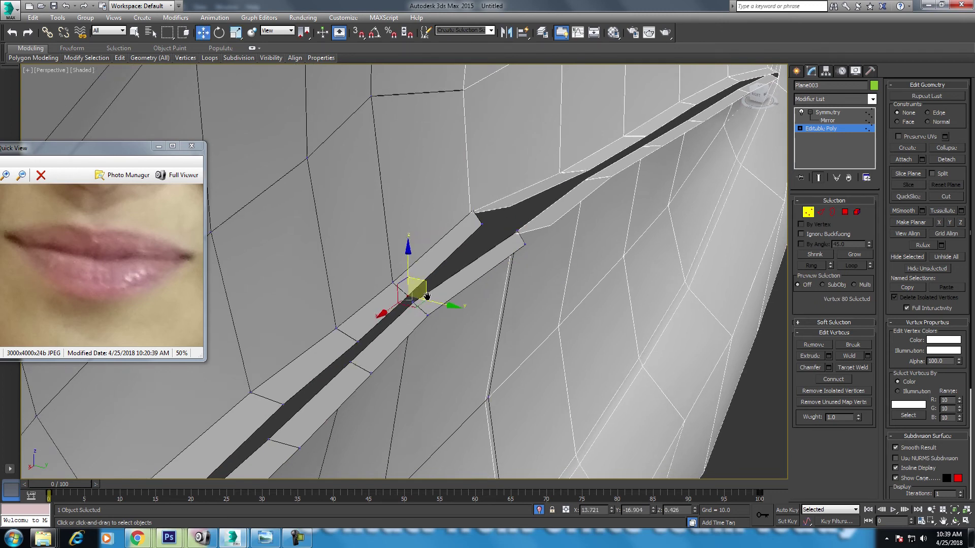
pyautogui.keyDown('alt'); pyautogui.moveTo(404, 298); pyautogui.dragTo(432, 306, button='middle'); pyautogui.keyUp('alt')
pyautogui.click(415, 295)
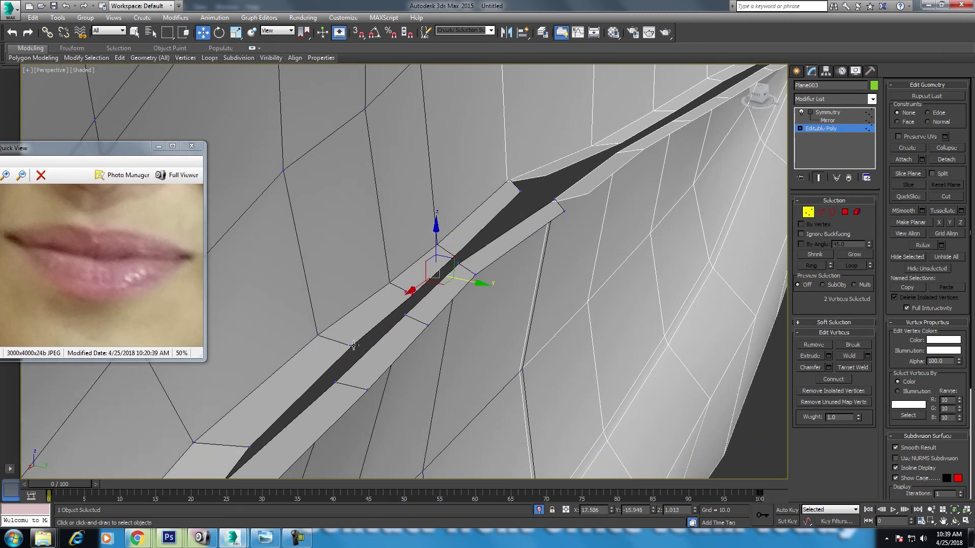
pyautogui.keyDown('ctrl'); pyautogui.click(353, 346); pyautogui.keyUp('ctrl')
pyautogui.hotkey('alt', 'w')
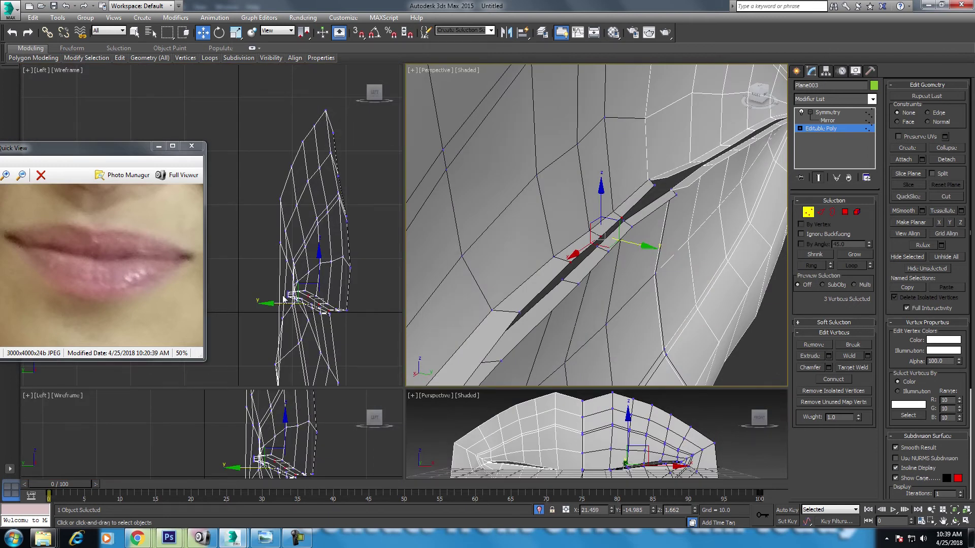
pyautogui.press('f')
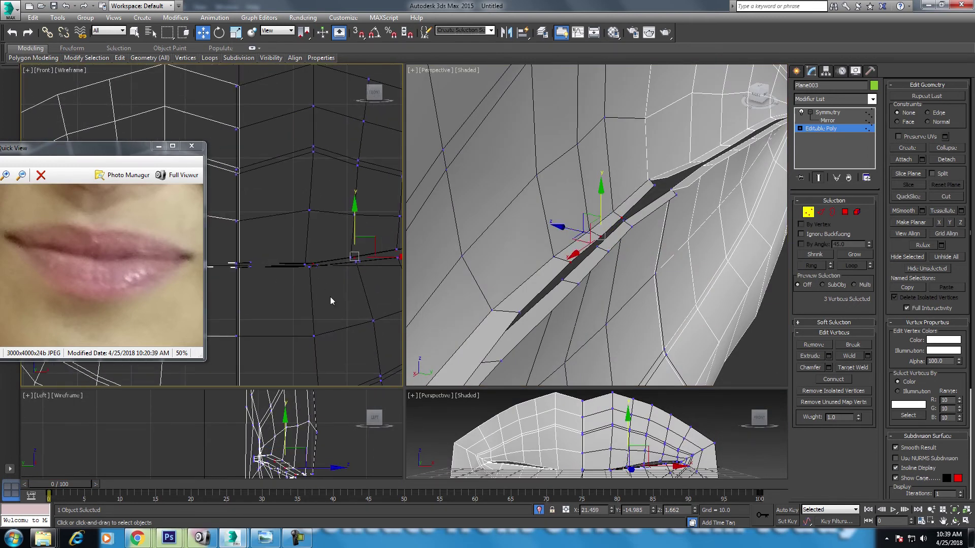
pyautogui.moveTo(354, 228); pyautogui.dragTo(369, 247)
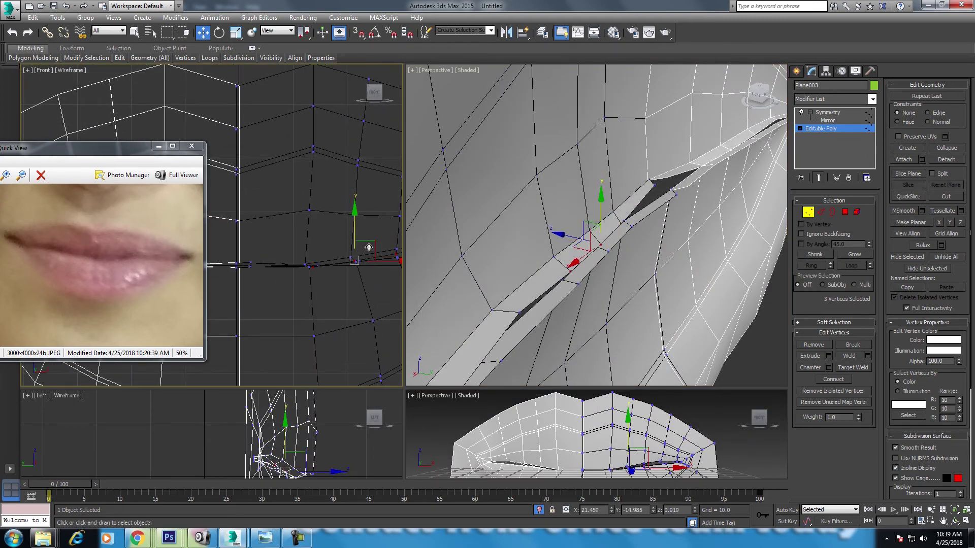
# Move two single lip-edge vertices sideways in the Front view.
pyautogui.click(654, 186)
pyautogui.moveTo(290, 227); pyautogui.dragTo(303, 241, button='middle')
pyautogui.moveTo(276, 256); pyautogui.dragTo(264, 258)
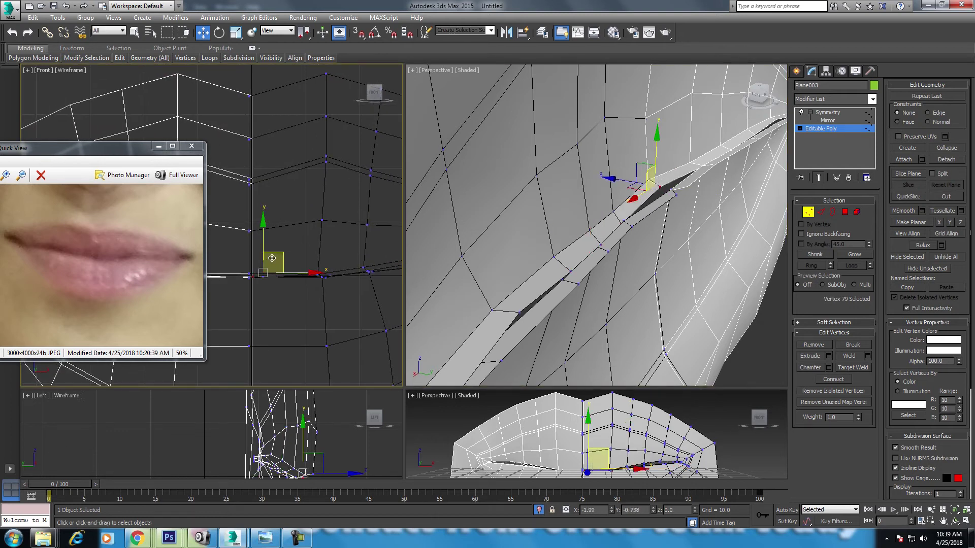
pyautogui.click(675, 195)
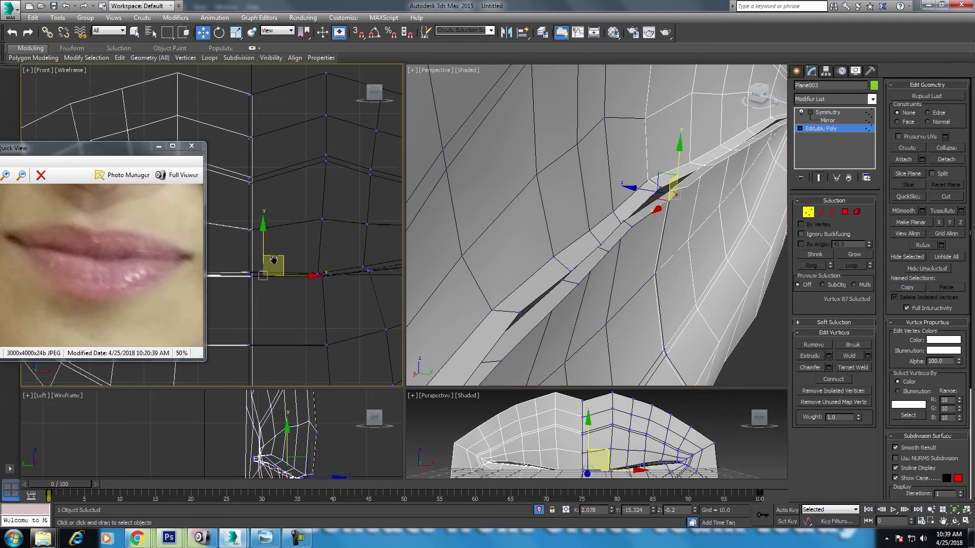
pyautogui.moveTo(280, 259); pyautogui.dragTo(284, 247, button='middle')
pyautogui.moveTo(285, 246); pyautogui.dragTo(266, 246)
# Select three more slit vertices and shift them slightly.
pyautogui.click(636, 233)
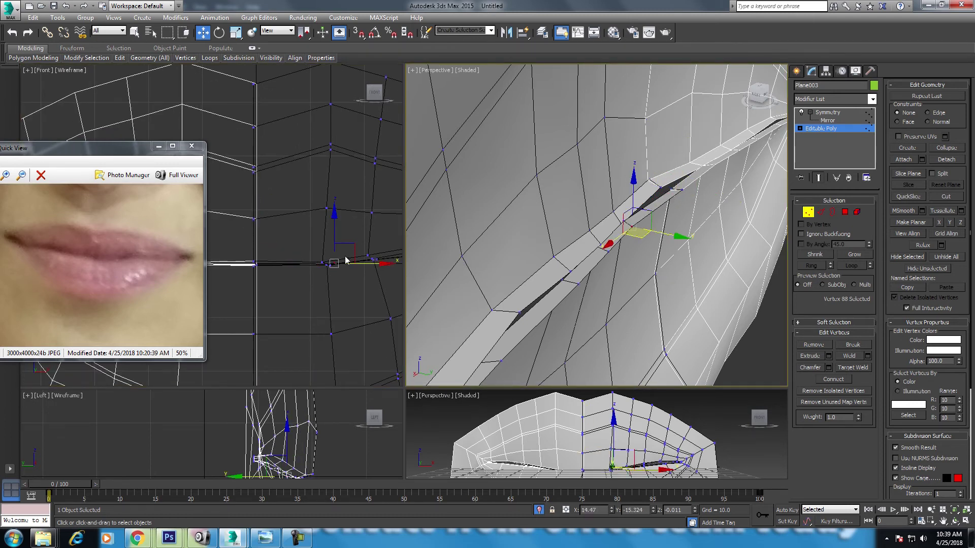
pyautogui.keyDown('ctrl'); pyautogui.click(610, 251); pyautogui.keyUp('ctrl')
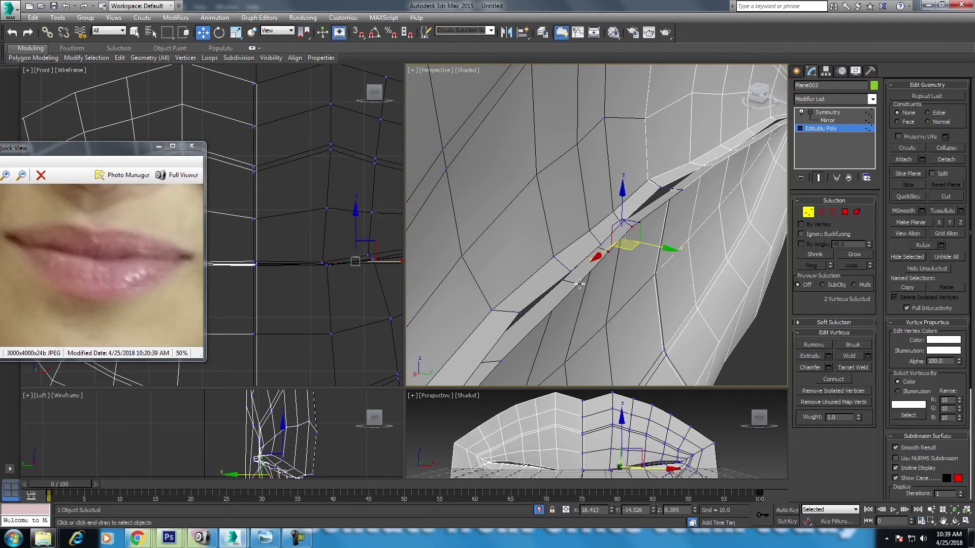
pyautogui.keyDown('ctrl'); pyautogui.click(579, 284); pyautogui.keyUp('ctrl')
pyautogui.moveTo(355, 274); pyautogui.dragTo(306, 262, button='middle')
pyautogui.moveTo(346, 232); pyautogui.dragTo(346, 230)
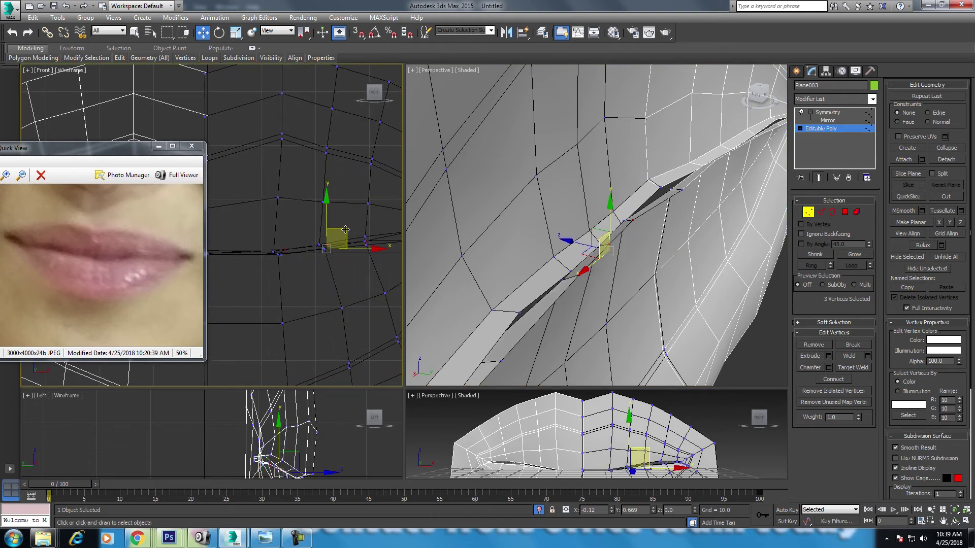
pyautogui.keyDown('alt'); pyautogui.moveTo(574, 285); pyautogui.dragTo(540, 245, button='middle'); pyautogui.keyUp('alt')
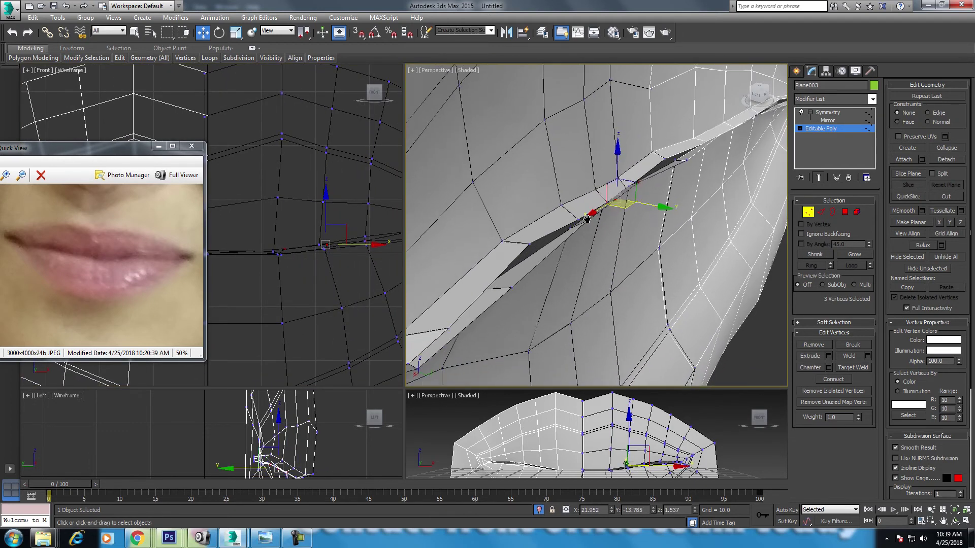
# Move a slit vertex and raise the lip-corner vertex slightly.
pyautogui.click(531, 244)
pyautogui.moveTo(380, 269); pyautogui.dragTo(355, 259, button='middle')
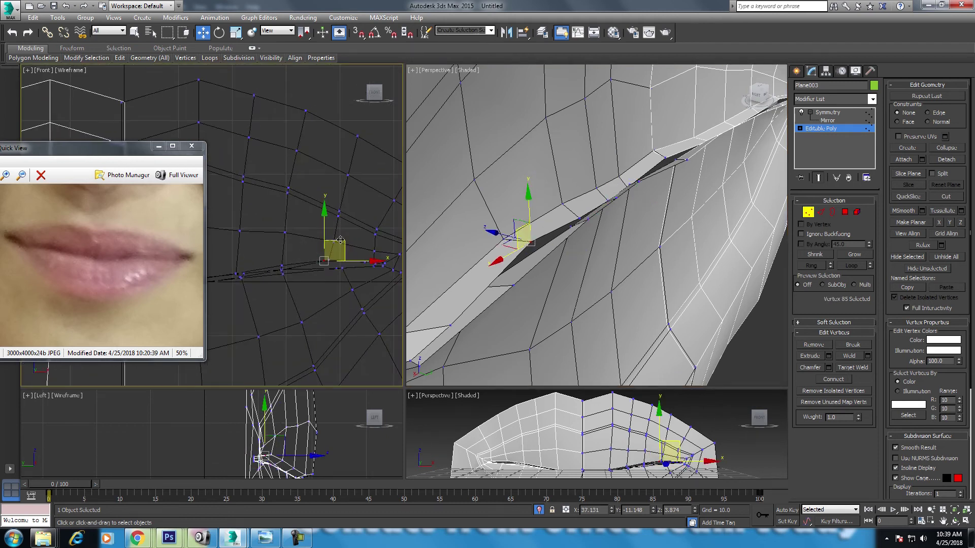
pyautogui.moveTo(343, 243); pyautogui.dragTo(495, 293)
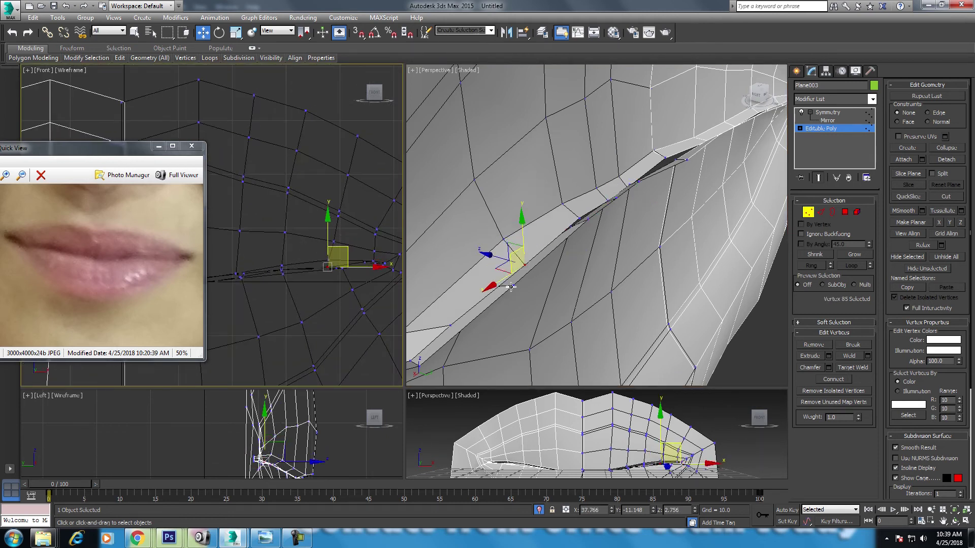
pyautogui.click(510, 286)
pyautogui.moveTo(366, 271); pyautogui.dragTo(323, 281, button='middle')
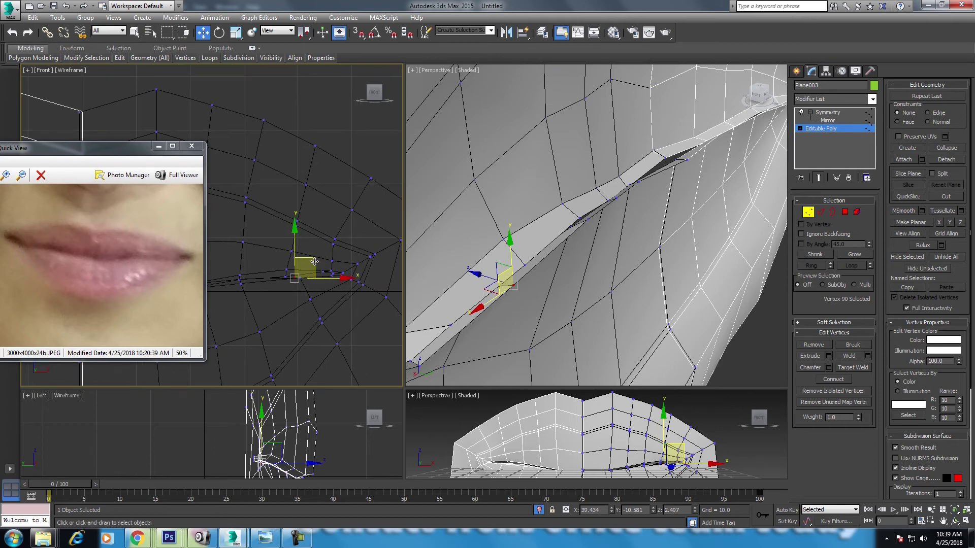
pyautogui.moveTo(315, 261); pyautogui.dragTo(314, 257)
pyautogui.keyDown('alt'); pyautogui.moveTo(503, 254); pyautogui.dragTo(554, 249, button='middle'); pyautogui.keyUp('alt')
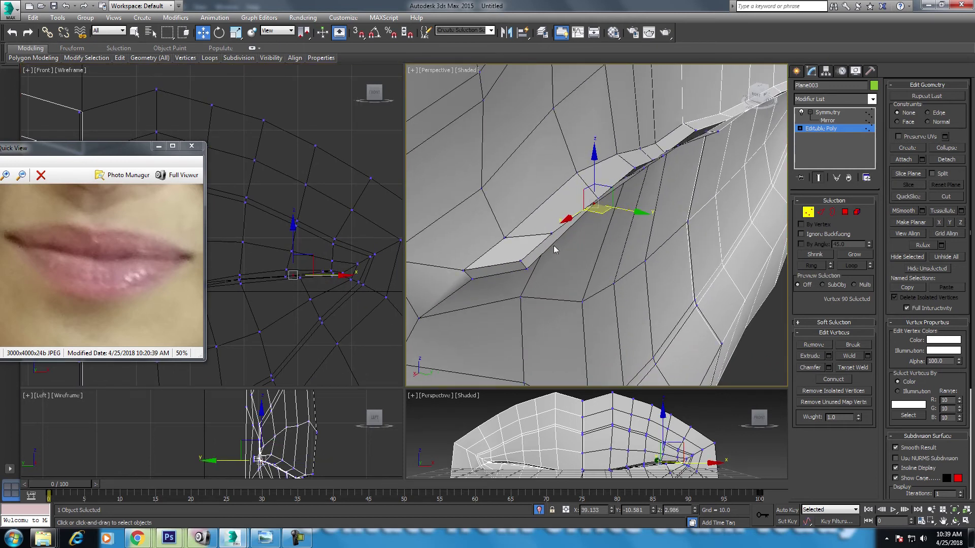
# Slide two lip-edge vertices along X and lower a corner vertex slightly.
pyautogui.click(521, 263)
pyautogui.keyDown('ctrl'); pyautogui.click(508, 264); pyautogui.keyUp('ctrl')
pyautogui.moveTo(353, 259); pyautogui.dragTo(319, 272, button='middle')
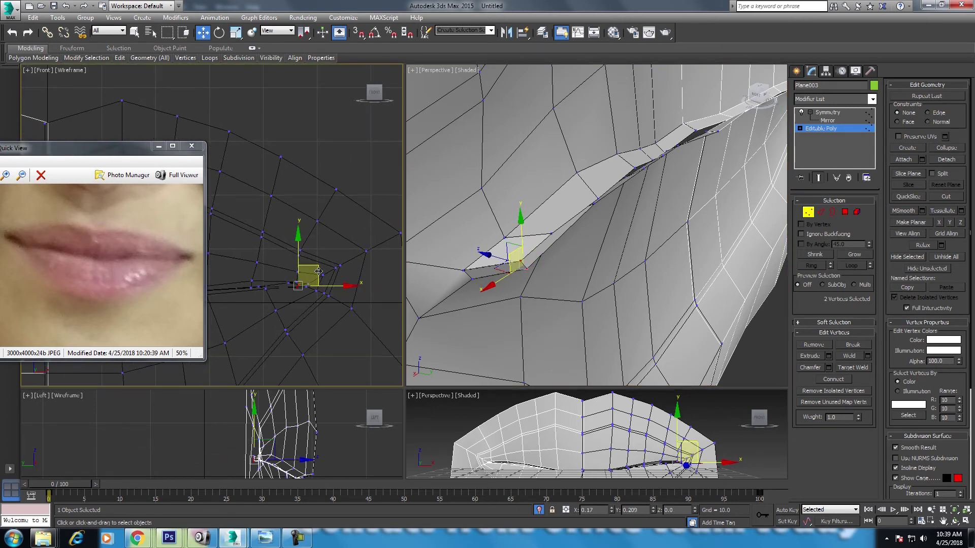
pyautogui.moveTo(318, 272); pyautogui.dragTo(323, 271)
pyautogui.click(551, 236)
pyautogui.moveTo(355, 305); pyautogui.dragTo(332, 283, button='middle')
pyautogui.moveTo(300, 274); pyautogui.dragTo(300, 279)
pyautogui.keyDown('alt'); pyautogui.moveTo(584, 284); pyautogui.dragTo(632, 300, button='middle'); pyautogui.keyUp('alt')
# Orbit closer to inspect the reshaped lip corner.
pyautogui.hotkey('ctrl', 'r')
pyautogui.scroll(5, 584, 251)
pyautogui.moveTo(584, 251)
pyautogui.mouseDown()
pyautogui.moveTo(697, 219)
pyautogui.moveTo(533, 261)
pyautogui.moveTo(592, 259)
pyautogui.mouseUp()
pyautogui.scroll(-3, 533, 261)
pyautogui.scroll(3, 592, 259)
pyautogui.scroll(2, 592, 259)
pyautogui.press('w')
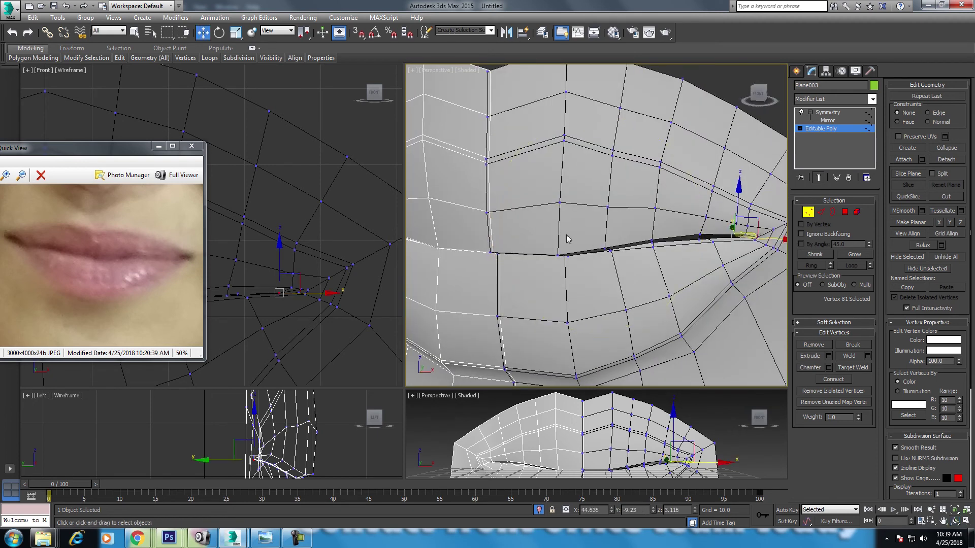
pyautogui.scroll(-2, 582, 242)
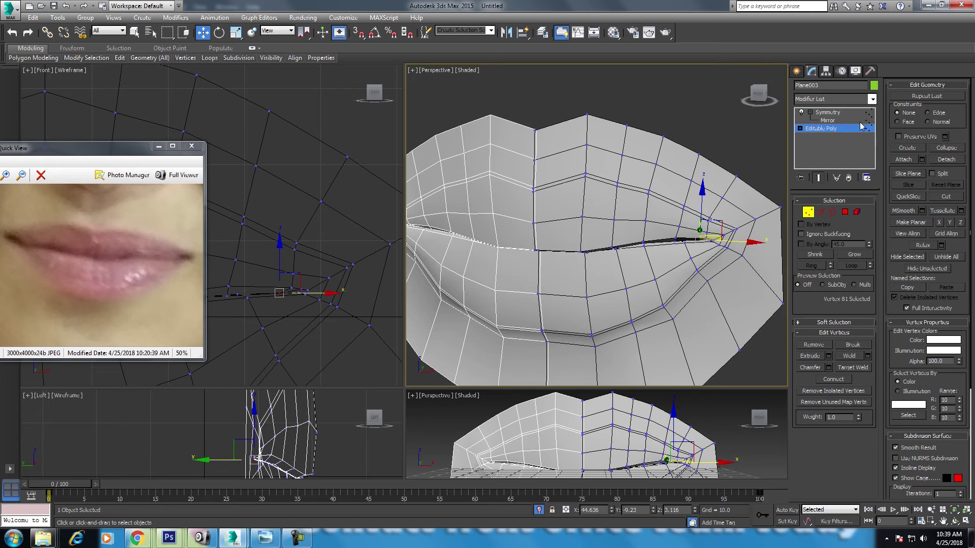
# Add an FFD 3x3x3 modifier to the lips and select its centre control points in top view.
pyautogui.click(829, 113)
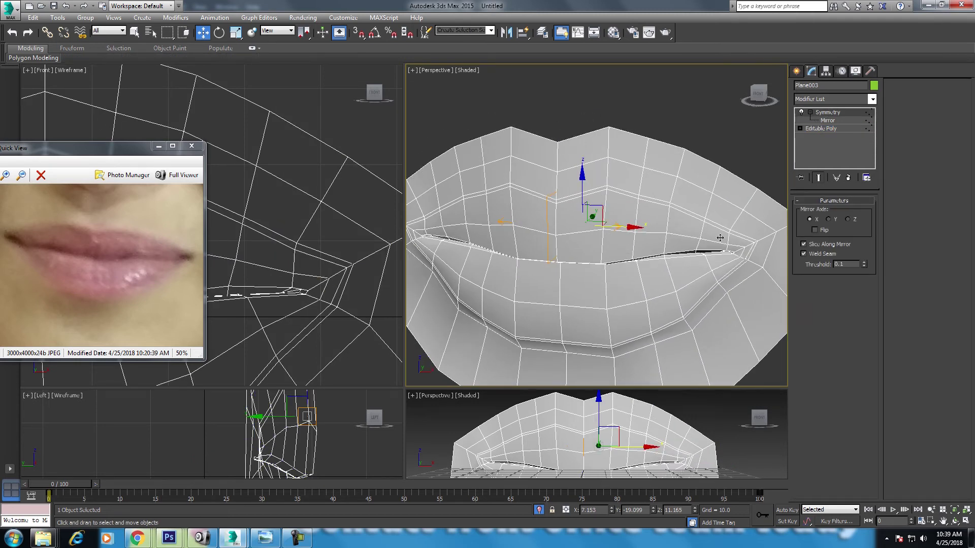
pyautogui.click(834, 100)
pyautogui.press('f')
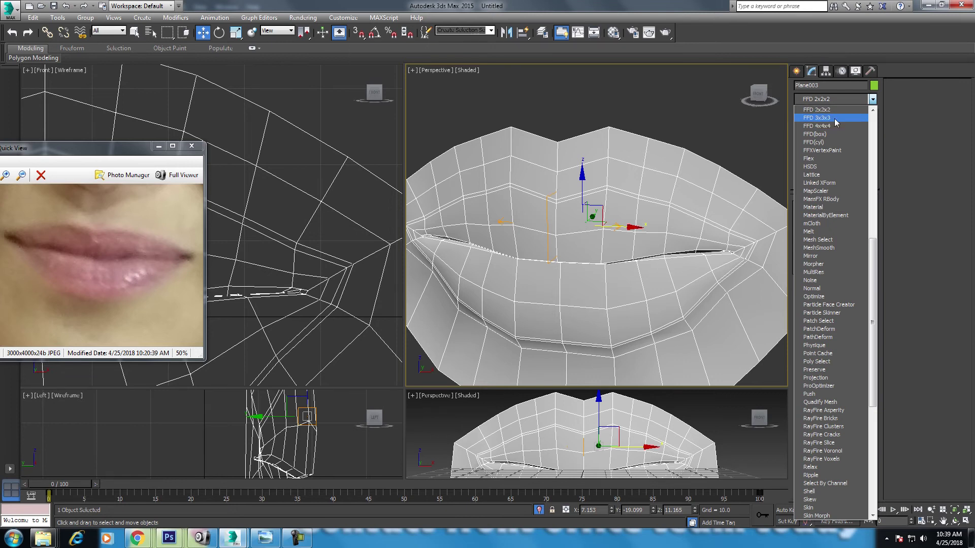
pyautogui.click(836, 122)
pyautogui.press('z')
pyautogui.press('t')
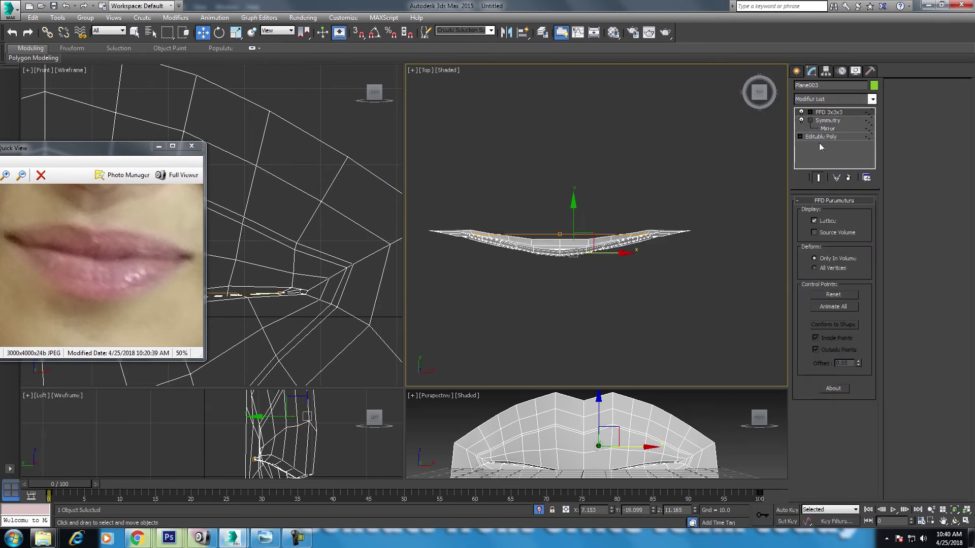
pyautogui.click(810, 112)
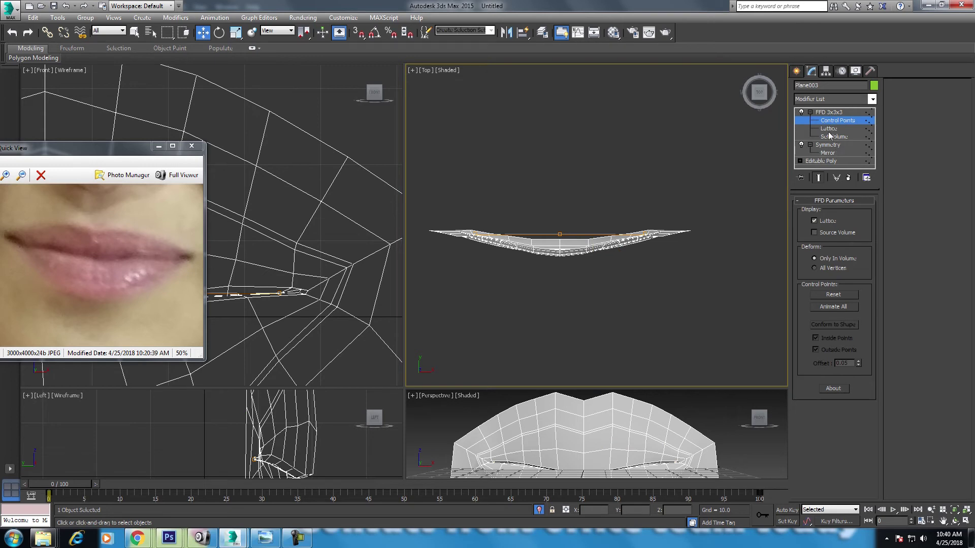
pyautogui.moveTo(567, 207); pyautogui.dragTo(540, 328)
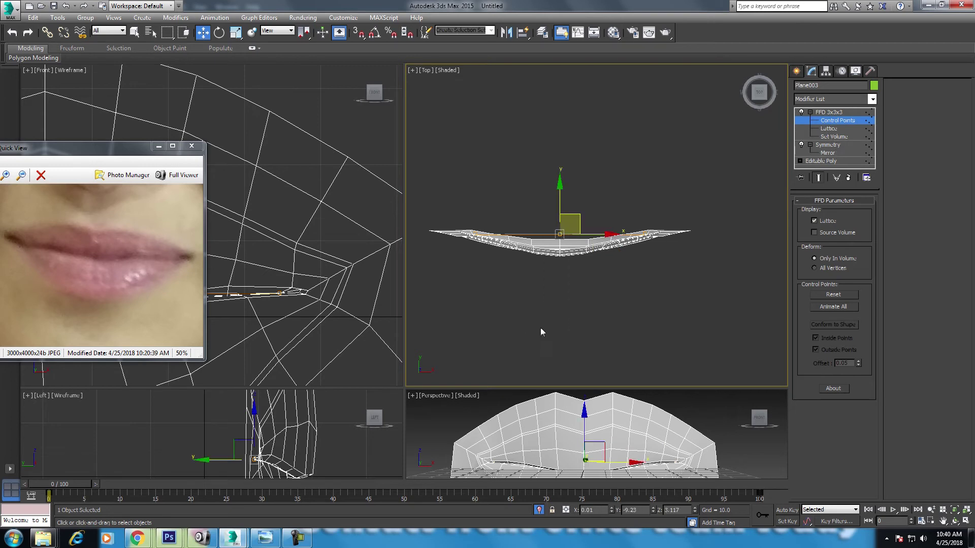
# Delete that misplaced FFD modifier and drop back to the Editable Poly level.
pyautogui.click(831, 112)
pyautogui.click(848, 177)
pyautogui.click(830, 129)
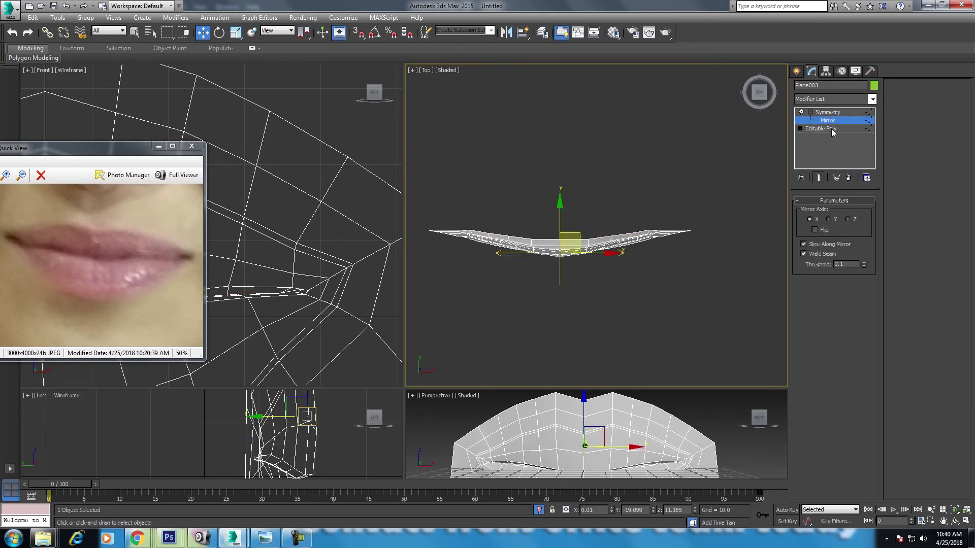
pyautogui.click(828, 130)
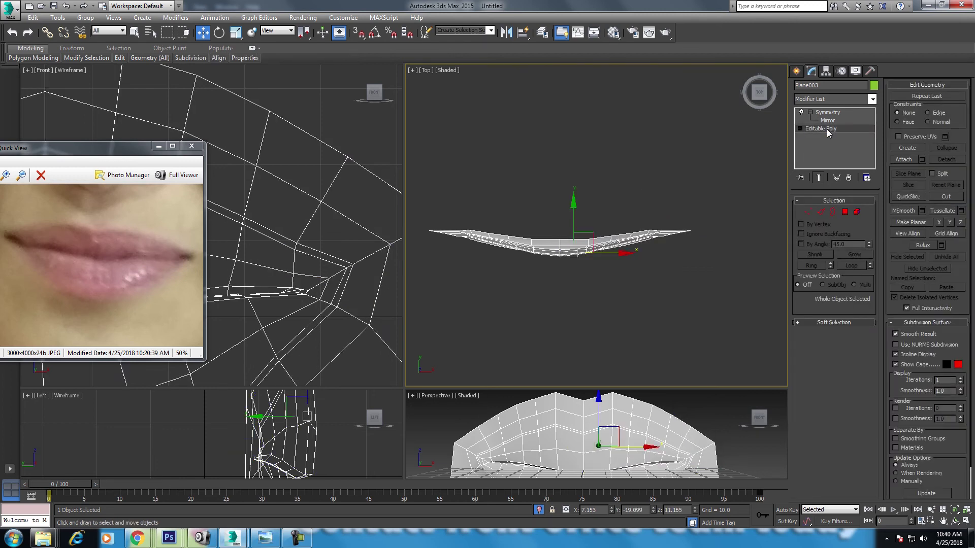
pyautogui.click(800, 129)
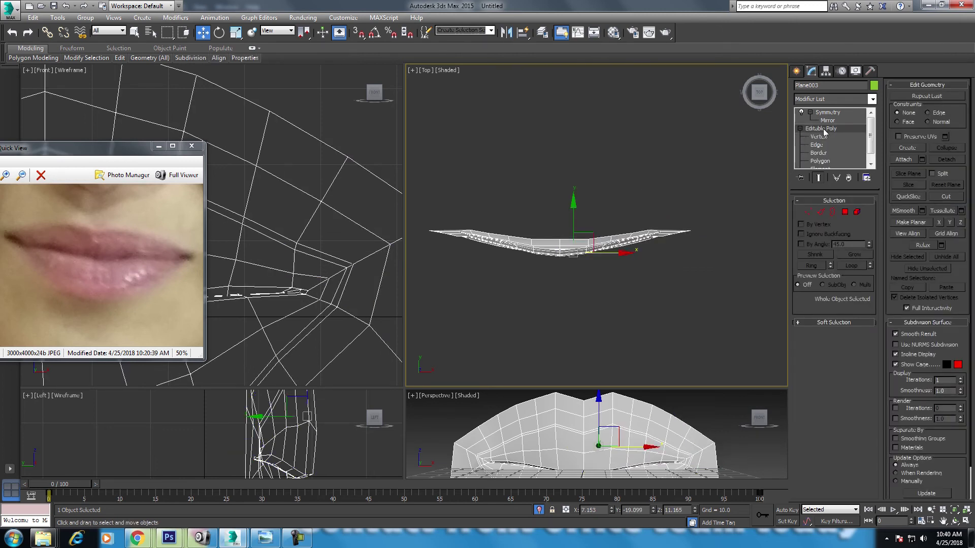
pyautogui.click(805, 130)
# Re-add FFD 3x3x3 above Symmetry and select the lattice's middle column of control points.
pyautogui.click(827, 112)
pyautogui.click(842, 101)
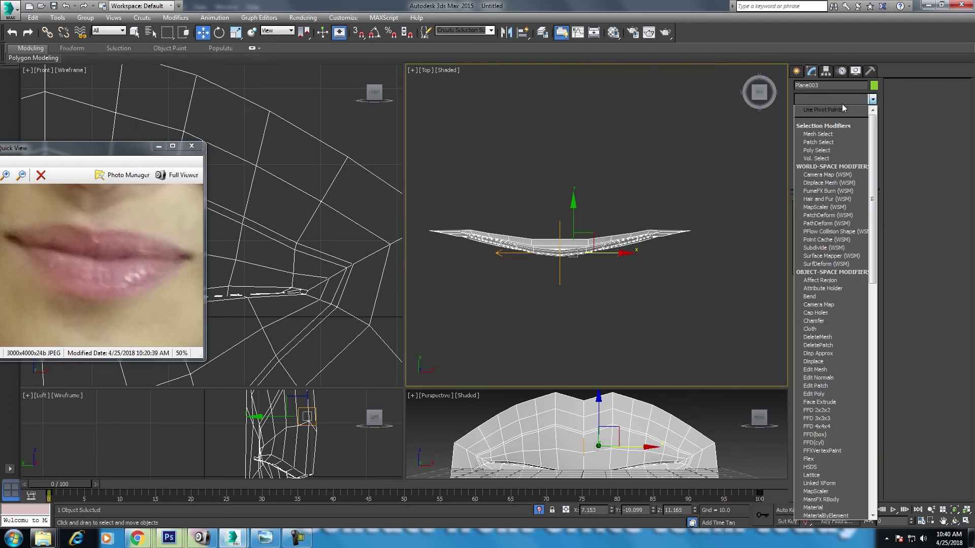
pyautogui.press('f')
pyautogui.press('f')
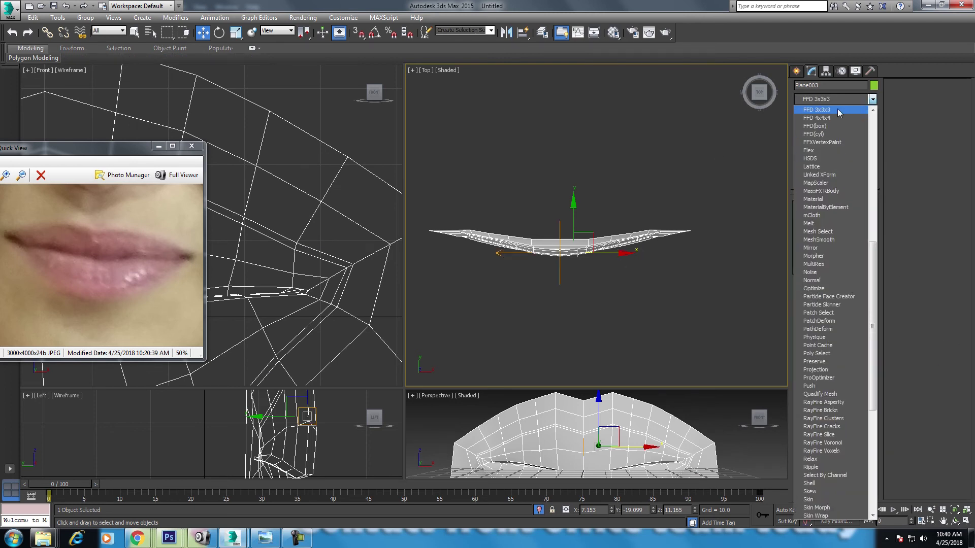
pyautogui.click(836, 110)
pyautogui.click(811, 113)
pyautogui.click(838, 120)
pyautogui.moveTo(558, 190); pyautogui.dragTo(550, 279)
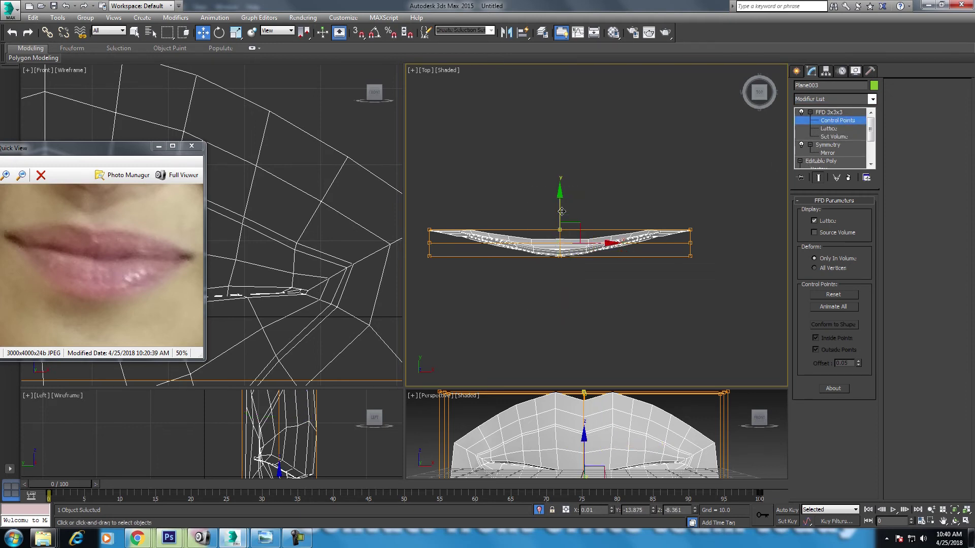
# Push the middle FFD control points back, checking the curve in a maximized perspective view.
pyautogui.moveTo(561, 212); pyautogui.dragTo(556, 230)
pyautogui.press('p')
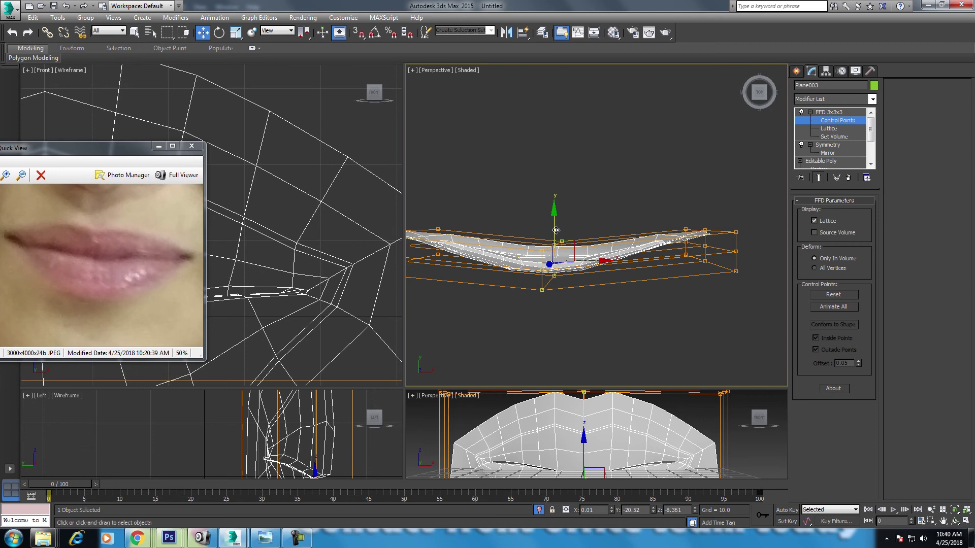
pyautogui.hotkey('alt', 'w')
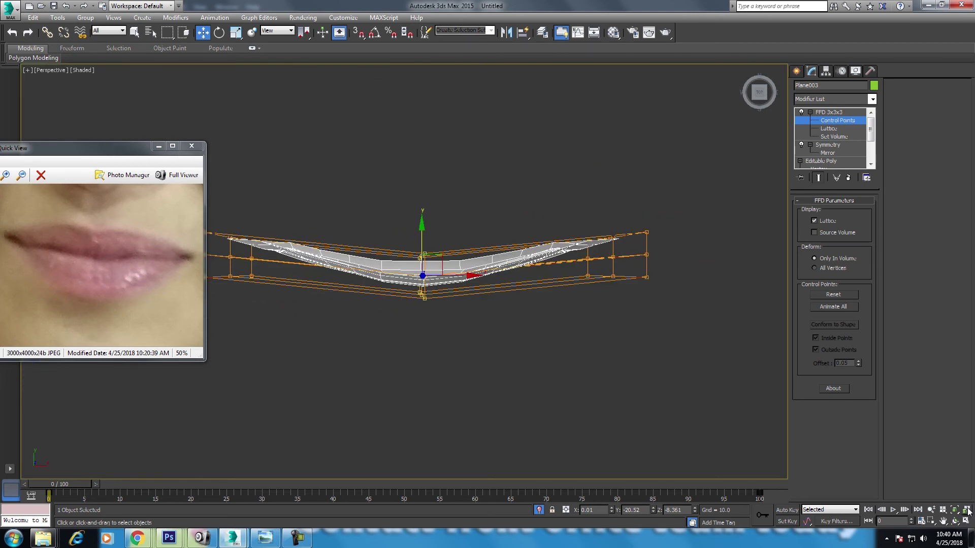
pyautogui.click(968, 511)
pyautogui.moveTo(451, 307)
pyautogui.mouseDown()
pyautogui.moveTo(509, 244)
pyautogui.moveTo(486, 255)
pyautogui.mouseUp()
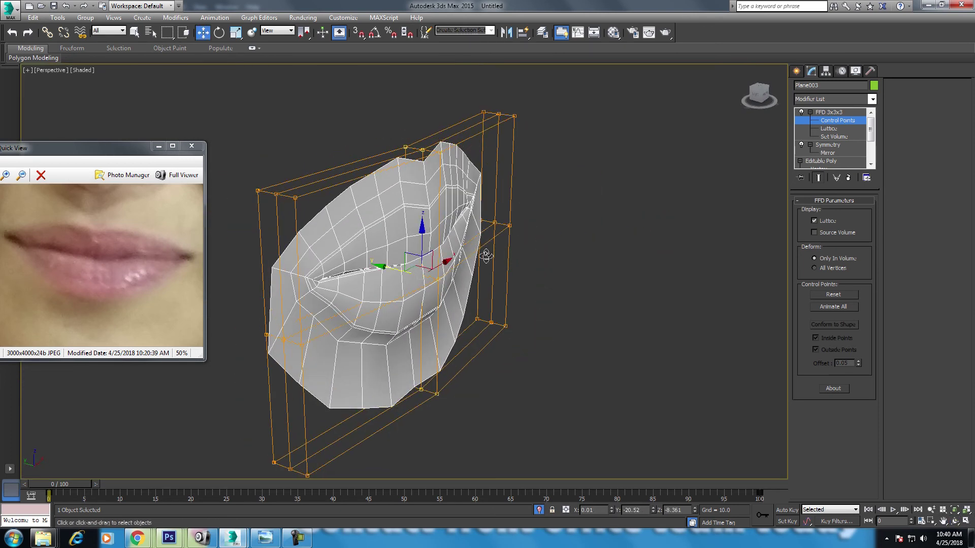
pyautogui.moveTo(386, 267); pyautogui.dragTo(423, 347)
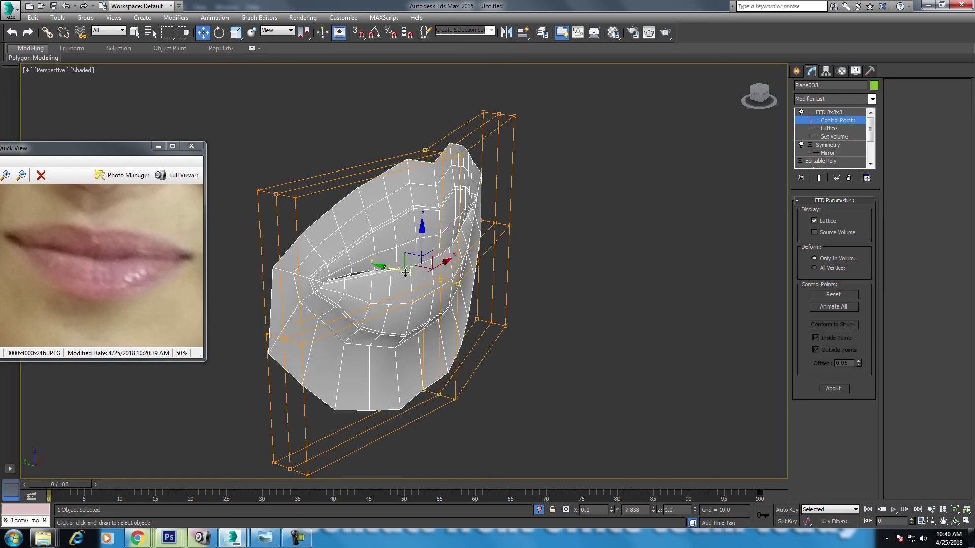
pyautogui.click(955, 521)
pyautogui.moveTo(378, 287)
pyautogui.mouseDown()
pyautogui.moveTo(452, 268)
pyautogui.moveTo(510, 229)
pyautogui.mouseUp()
pyautogui.rightClick(510, 228)
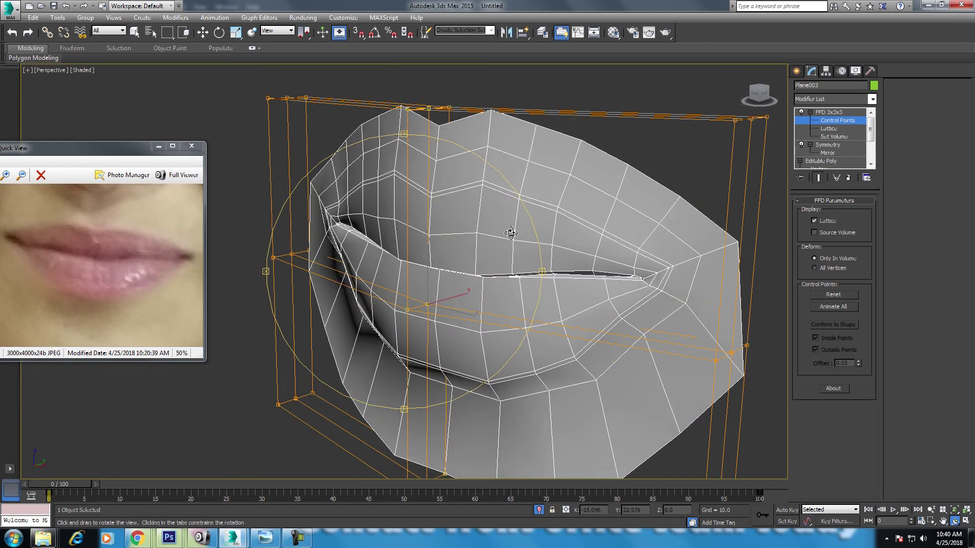
pyautogui.press('w')
pyautogui.scroll(2, 440, 252)
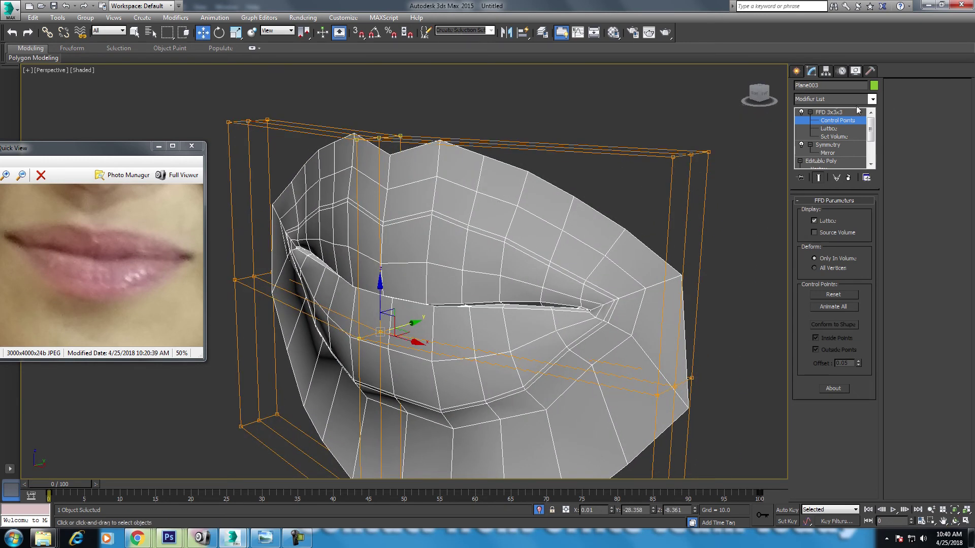
# Exit Control Points and orbit to a front view of the curved lips.
pyautogui.click(833, 116)
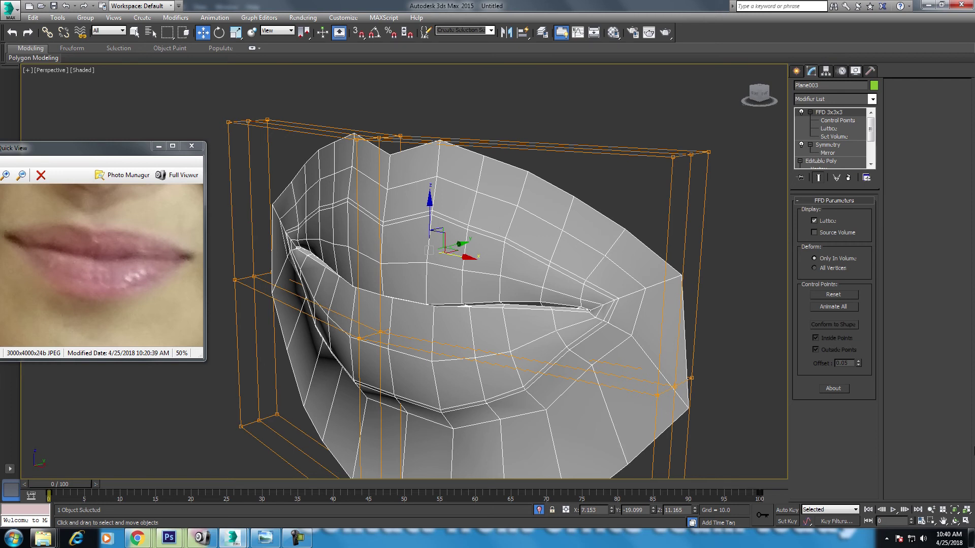
pyautogui.click(954, 522)
pyautogui.moveTo(400, 243)
pyautogui.mouseDown()
pyautogui.moveTo(495, 218)
pyautogui.moveTo(446, 225)
pyautogui.moveTo(463, 236)
pyautogui.mouseUp()
pyautogui.press('w')
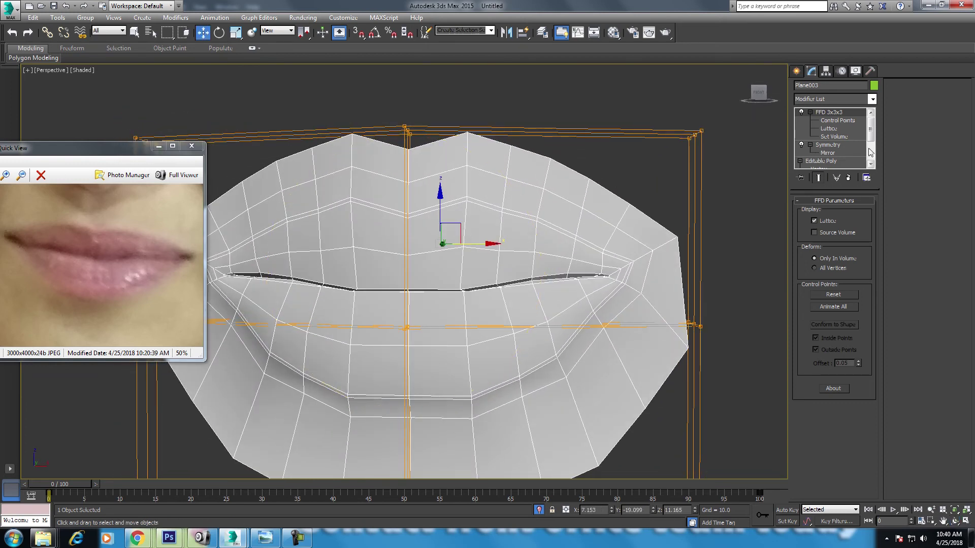
pyautogui.click(836, 99)
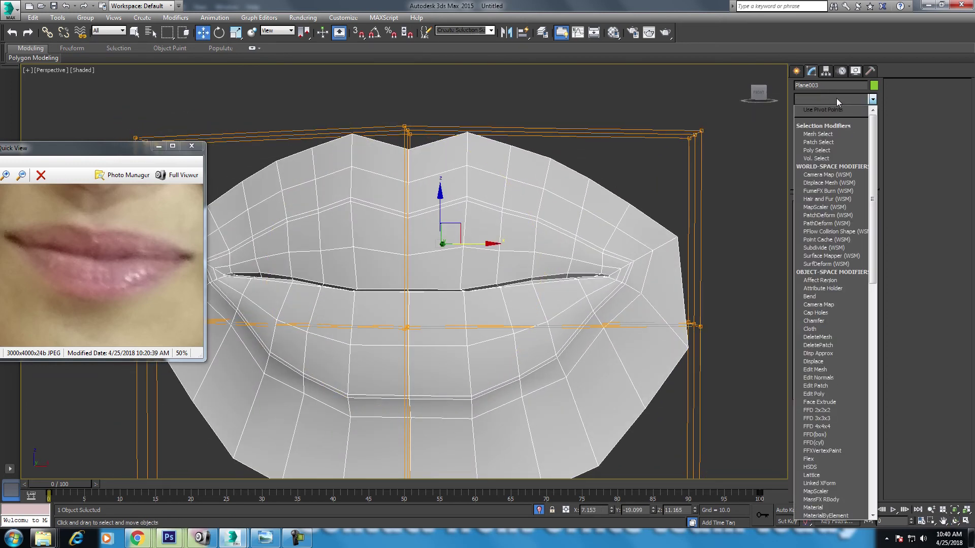
# Add a MeshSmooth modifier on top of the stack and orbit around the smoothed lips.
pyautogui.scroll(-2, 837, 99)
pyautogui.click(828, 155)
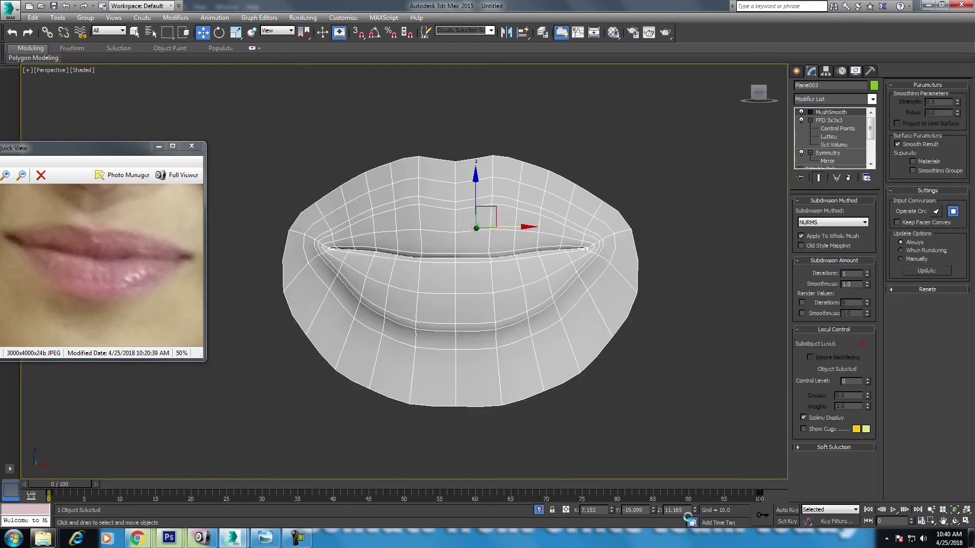
pyautogui.click(955, 521)
pyautogui.moveTo(361, 212); pyautogui.dragTo(501, 288)
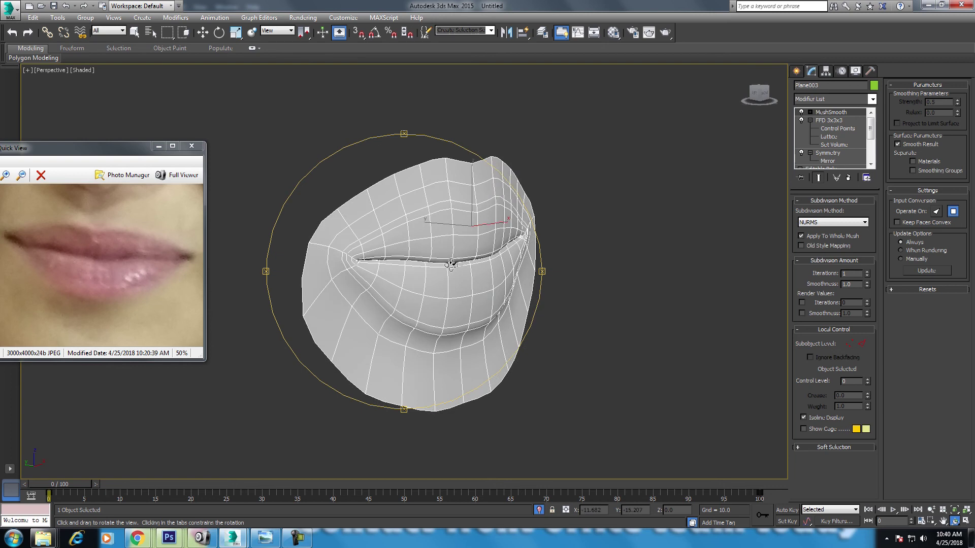
pyautogui.press('w')
# Orbit to view the lips from the side, then restore the four-viewport layout with Alt+W.
pyautogui.press('alt')
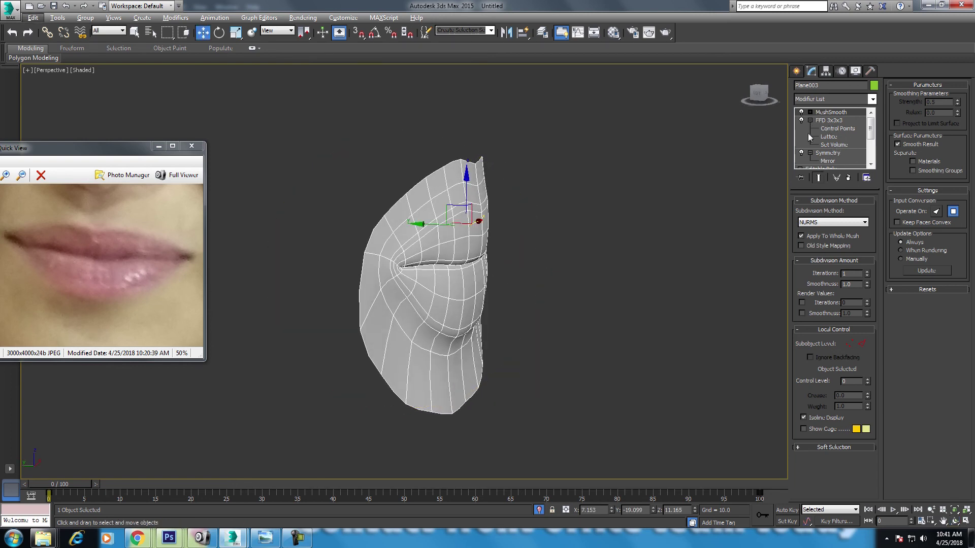
pyautogui.keyDown('alt'); pyautogui.moveTo(500, 276); pyautogui.dragTo(555, 314, button='middle'); pyautogui.keyUp('alt')
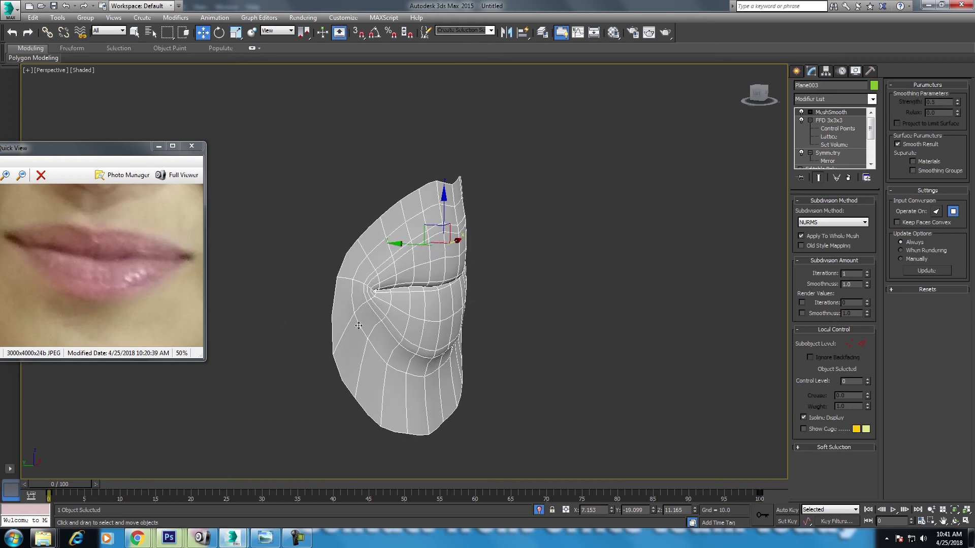
pyautogui.scroll(5, 463, 315)
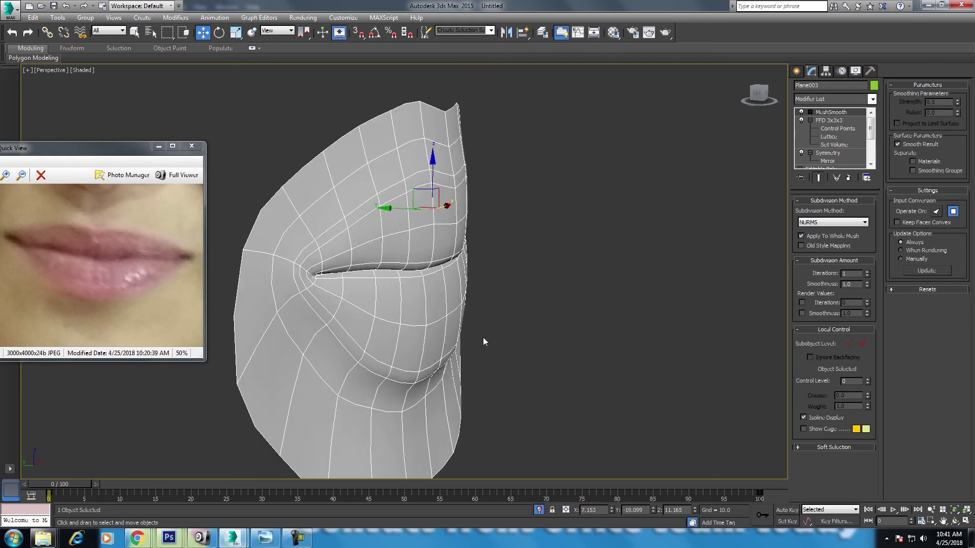
pyautogui.click(954, 522)
pyautogui.moveTo(379, 270)
pyautogui.mouseDown()
pyautogui.moveTo(401, 261)
pyautogui.moveTo(504, 271)
pyautogui.moveTo(487, 269)
pyautogui.mouseUp()
pyautogui.press('w')
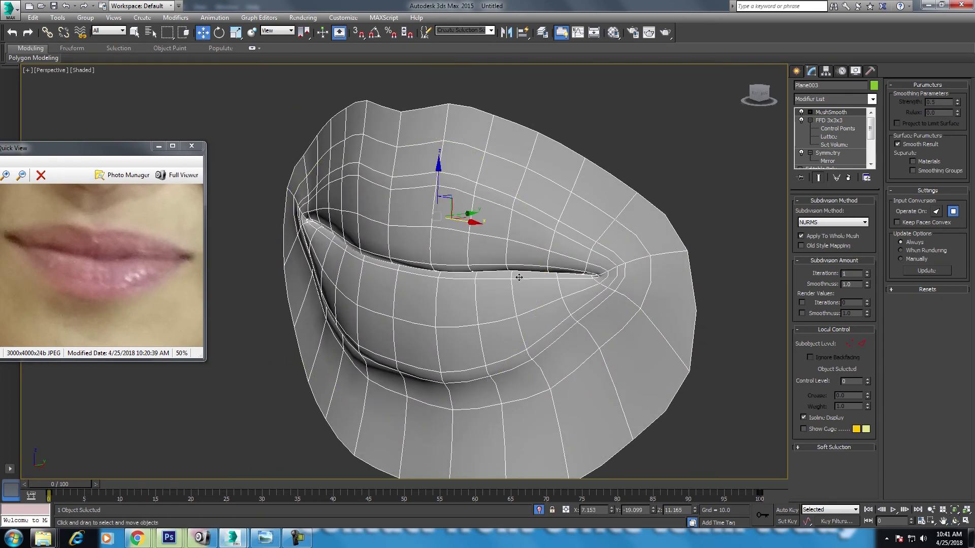
pyautogui.hotkey('alt', 'w')
pyautogui.scroll(3, 291, 362)
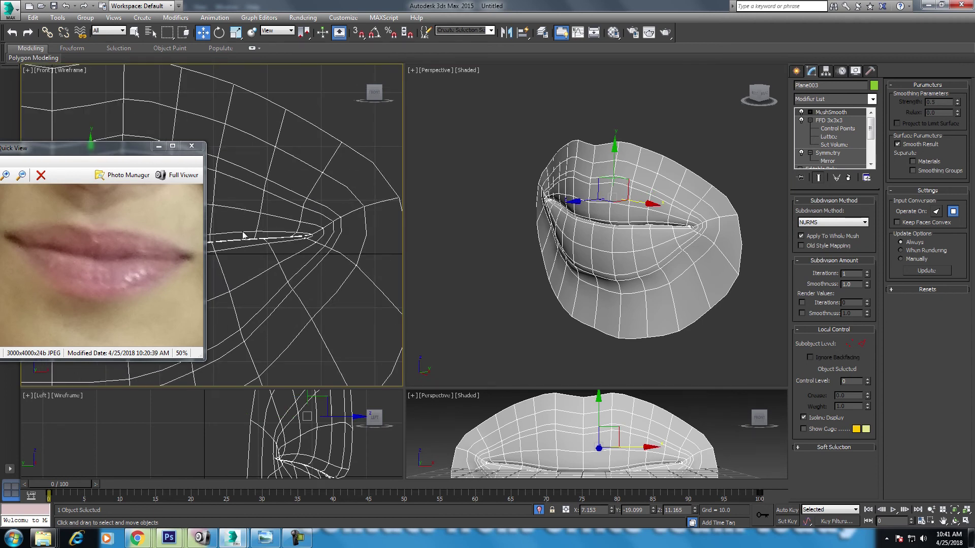
# Pan the photo to the lip close-up, set the viewport to Left view, and select FFD 3x3x3.
pyautogui.scroll(-1, 104, 294)
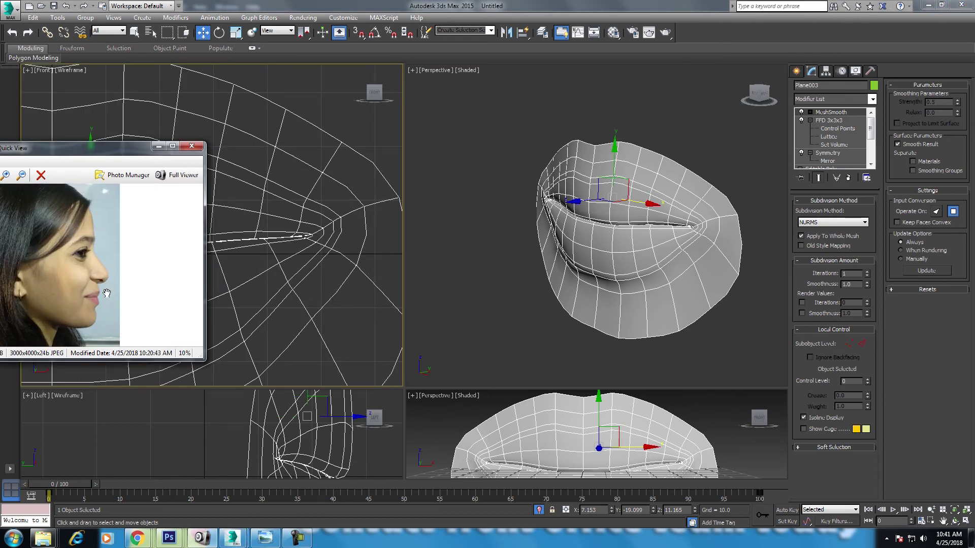
pyautogui.keyDown('ctrl'); pyautogui.scroll(3, 103, 290); pyautogui.keyUp('ctrl')
pyautogui.moveTo(115, 261); pyautogui.dragTo(27, 275)
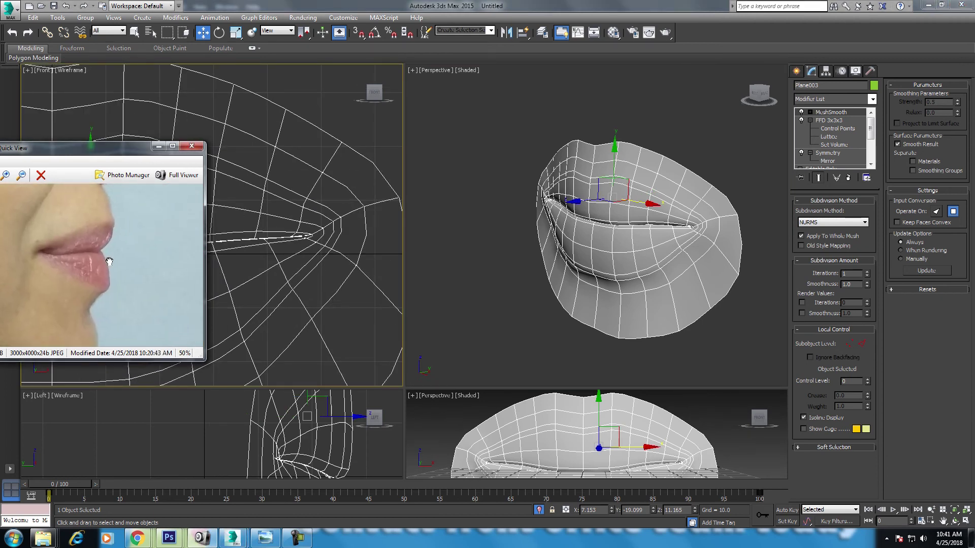
pyautogui.moveTo(670, 231); pyautogui.dragTo(677, 236, button='middle')
pyautogui.press('l')
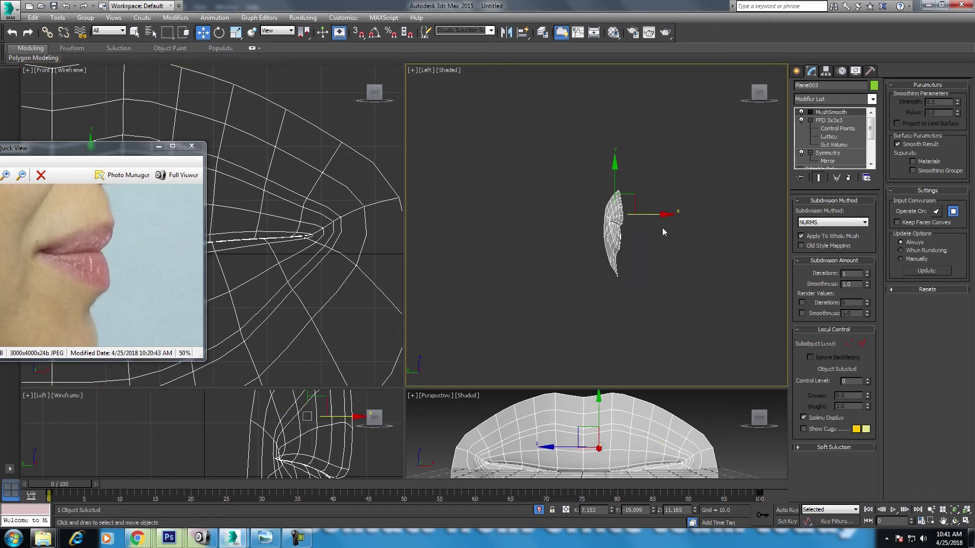
pyautogui.scroll(3, 649, 226)
pyautogui.scroll(1, 646, 239)
pyautogui.moveTo(645, 247); pyautogui.dragTo(655, 254, button='middle')
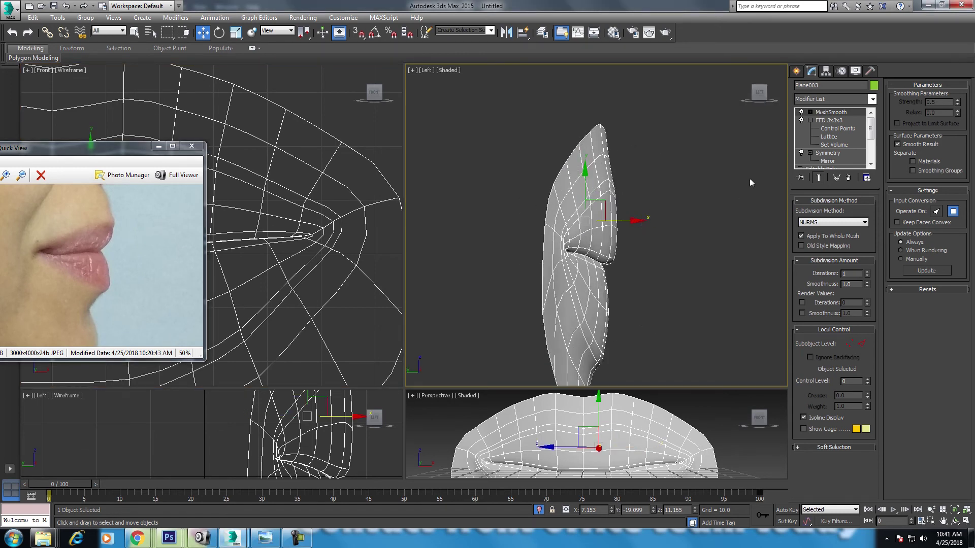
pyautogui.click(825, 122)
pyautogui.click(801, 113)
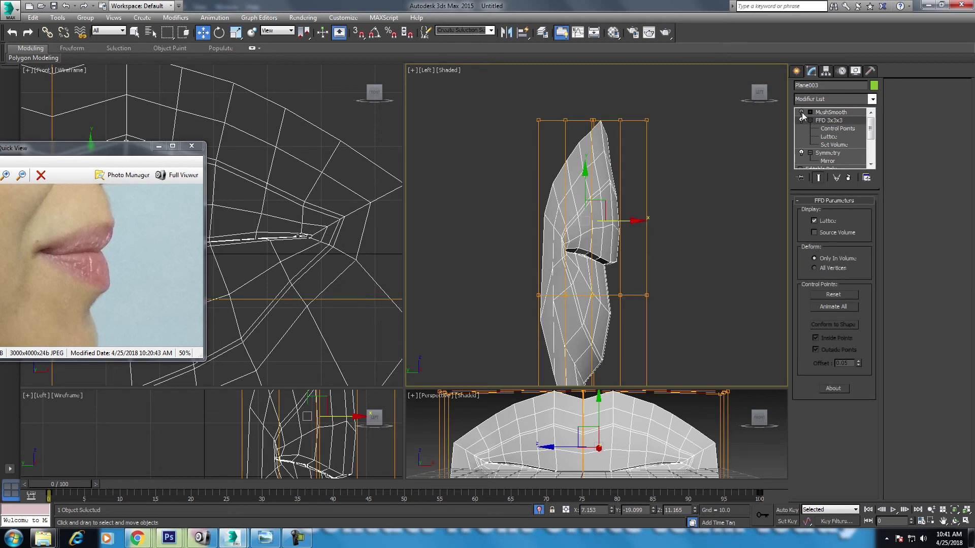
pyautogui.rightClick(848, 122)
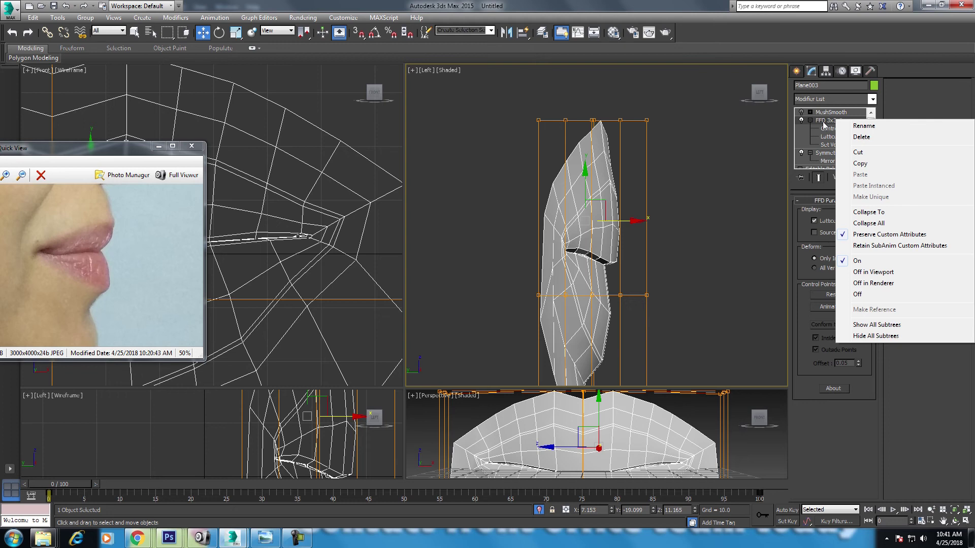
pyautogui.click(824, 124)
pyautogui.click(830, 101)
pyautogui.scroll(-5, 830, 104)
pyautogui.click(830, 133)
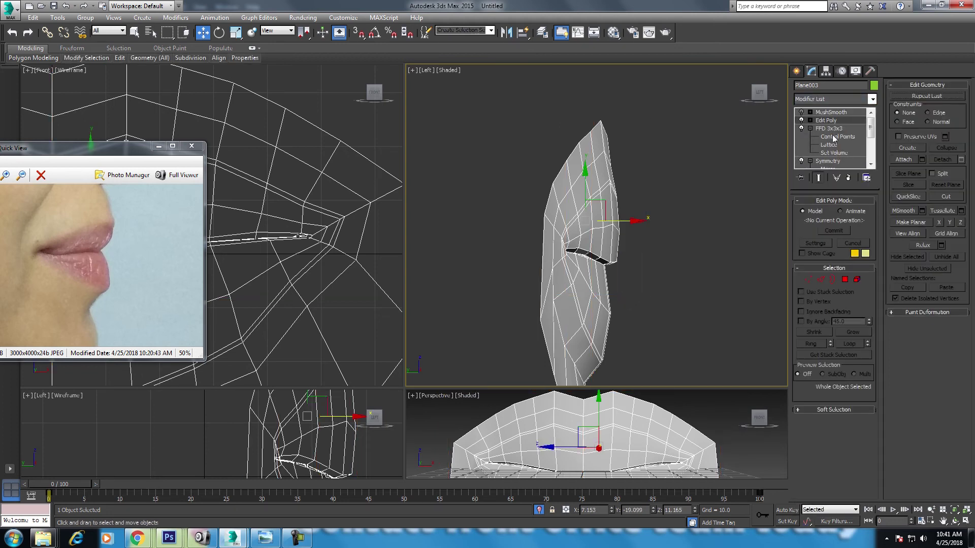
pyautogui.click(808, 280)
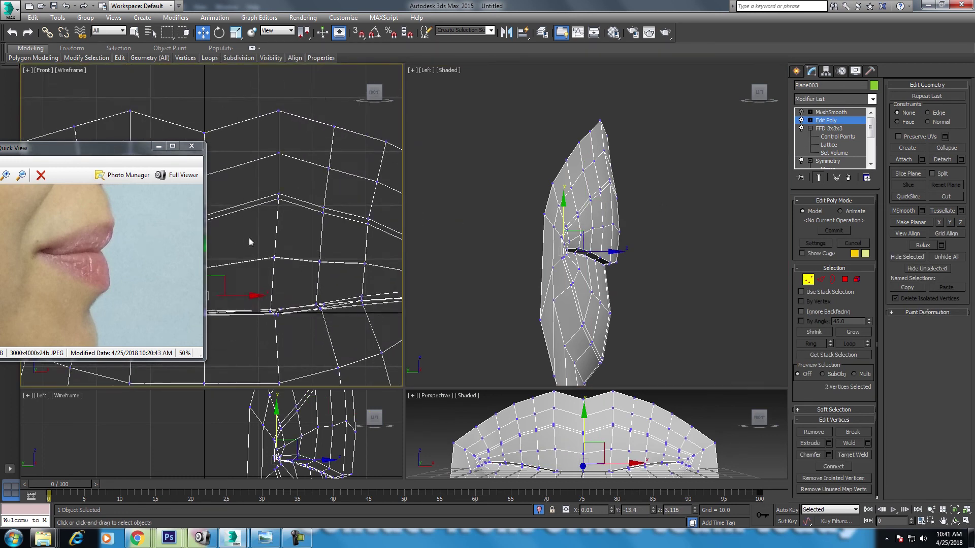
pyautogui.moveTo(343, 238); pyautogui.dragTo(320, 264, button='middle')
pyautogui.scroll(3, 609, 229)
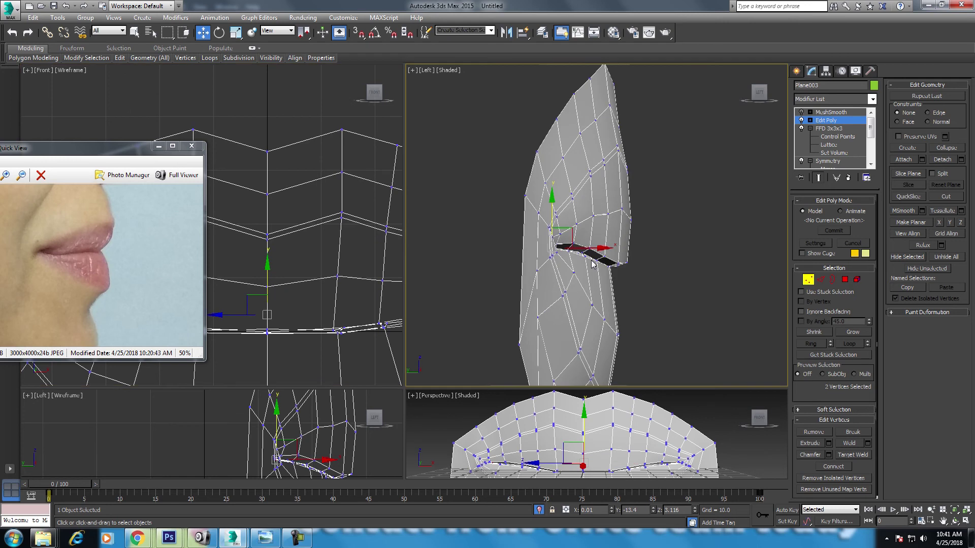
pyautogui.scroll(2, 637, 258)
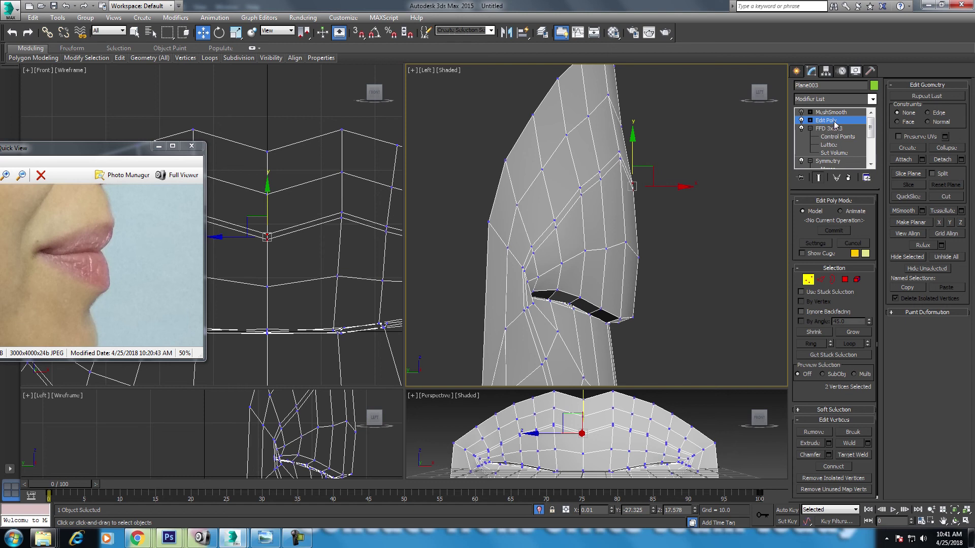
pyautogui.moveTo(677, 187); pyautogui.dragTo(687, 187)
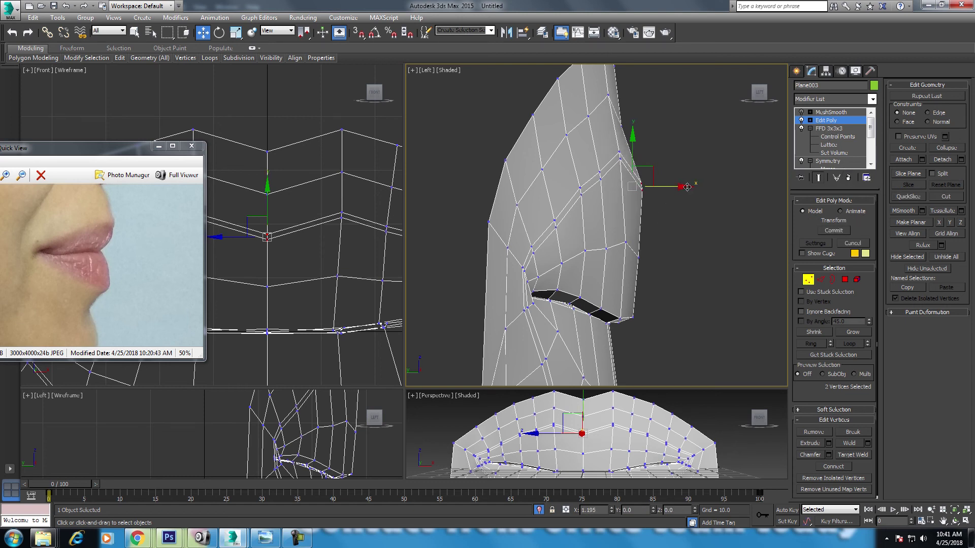
pyautogui.moveTo(687, 187); pyautogui.dragTo(671, 198)
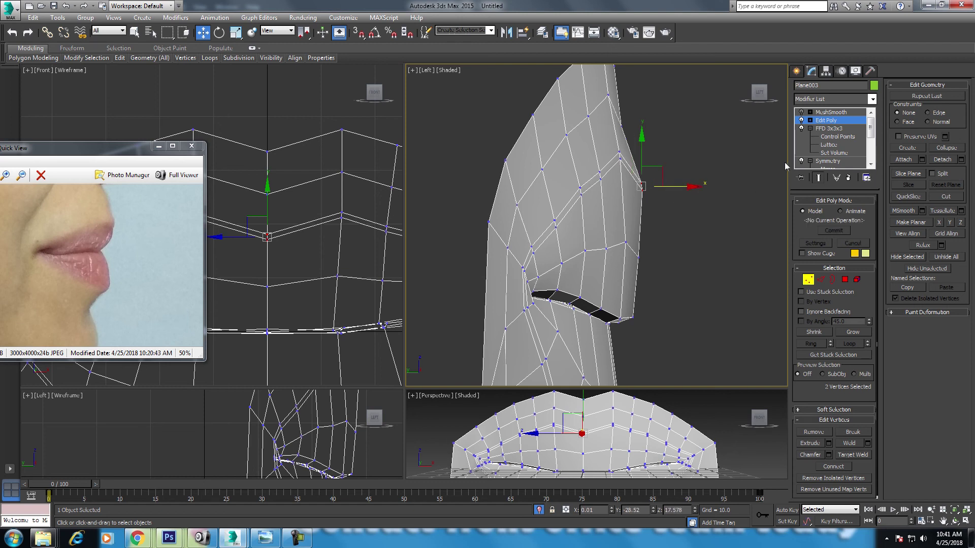
pyautogui.click(848, 177)
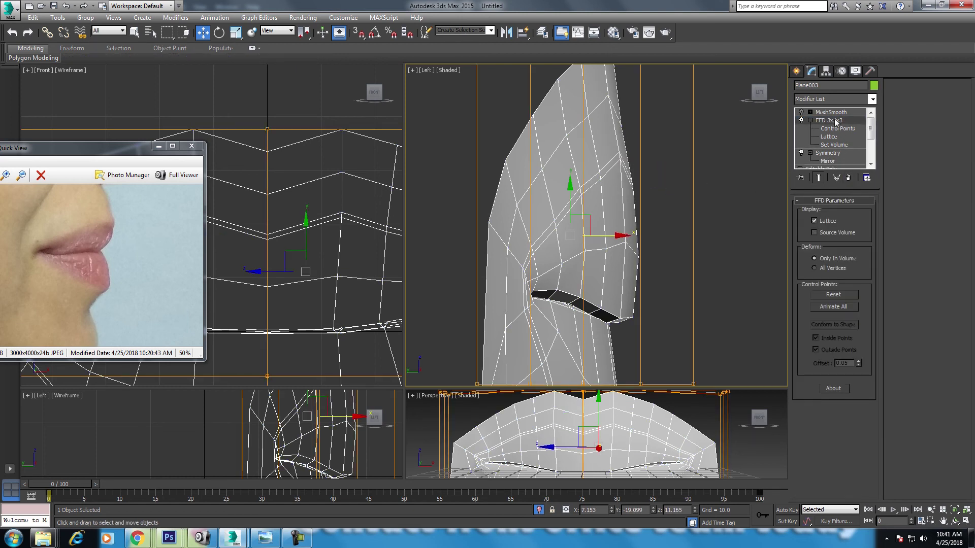
# Collapse the stack through FFD 3x3x3 into the Editable Poly.
pyautogui.rightClick(835, 122)
pyautogui.click(862, 209)
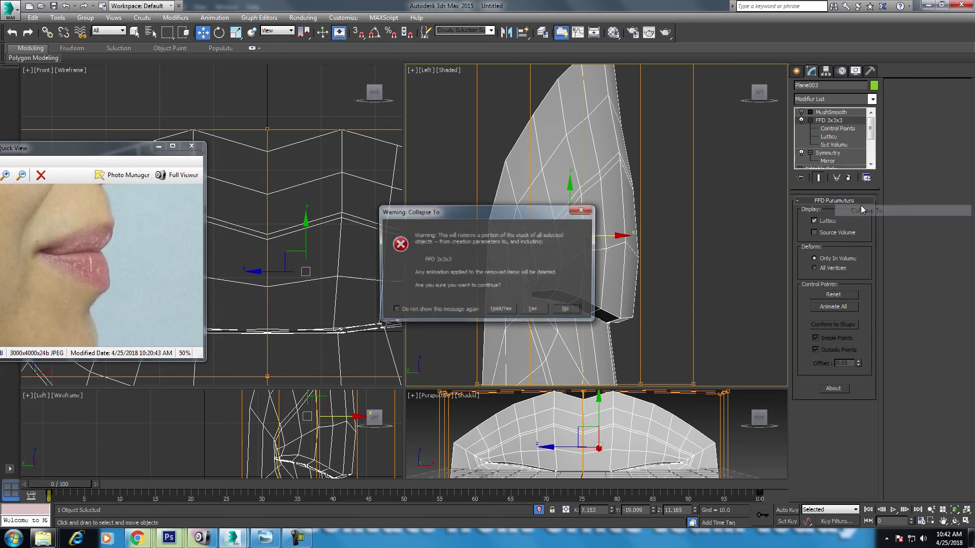
pyautogui.click(532, 308)
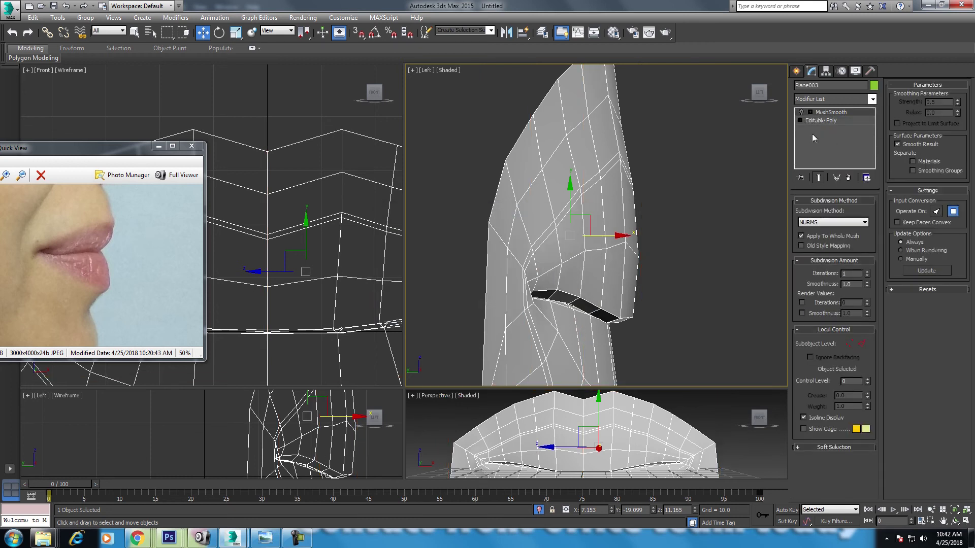
pyautogui.click(818, 120)
# In front view, select and delete the left half of the lip polygons.
pyautogui.press('f')
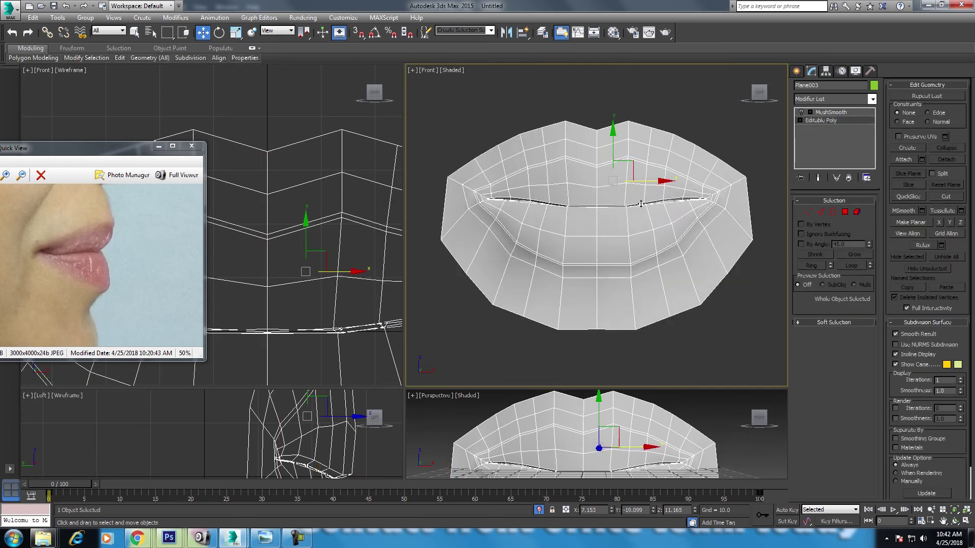
pyautogui.click(845, 212)
pyautogui.moveTo(429, 83); pyautogui.dragTo(543, 388)
pyautogui.moveTo(587, 416); pyautogui.dragTo(580, 400)
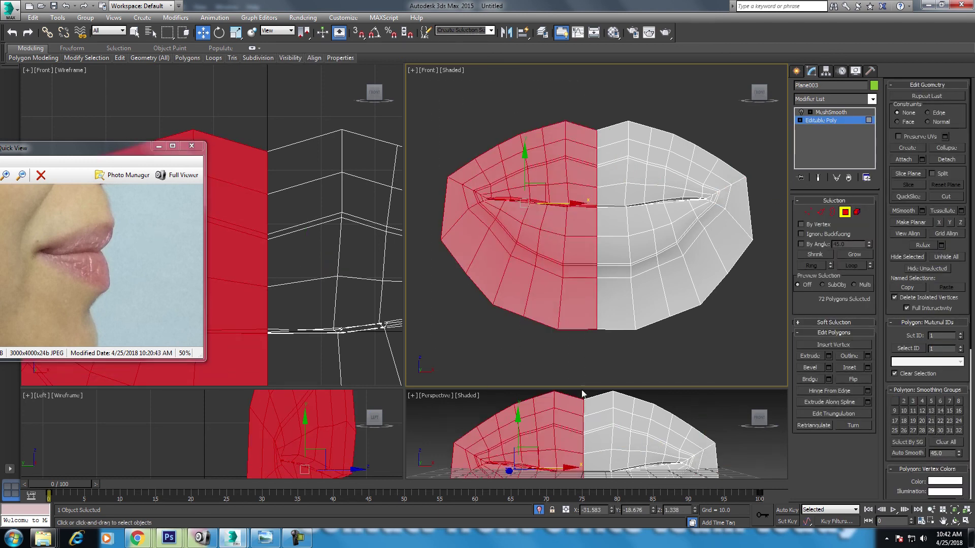
pyautogui.press('Delete')
pyautogui.click(836, 121)
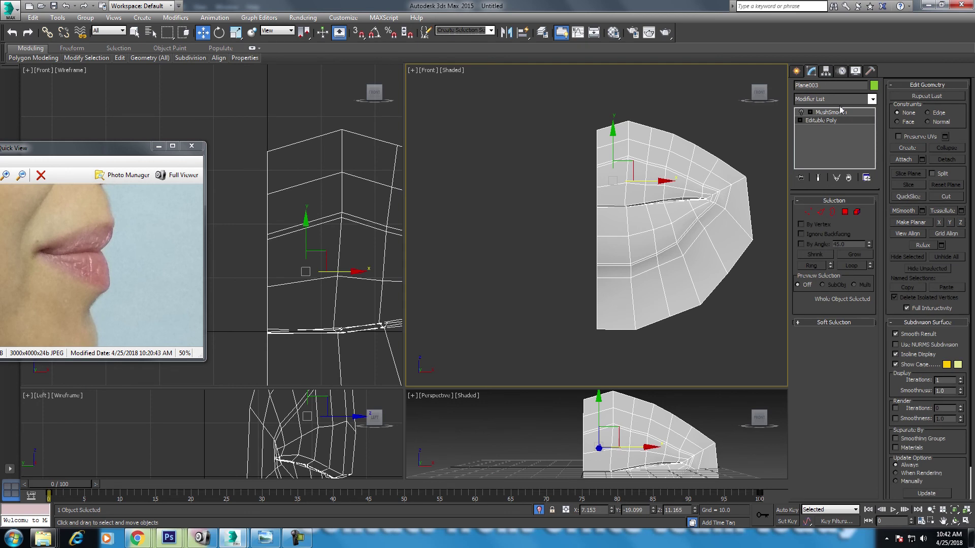
# Reapply a Symmetry modifier and enter Vertex level with the end result shown.
pyautogui.click(840, 100)
pyautogui.write('sym')
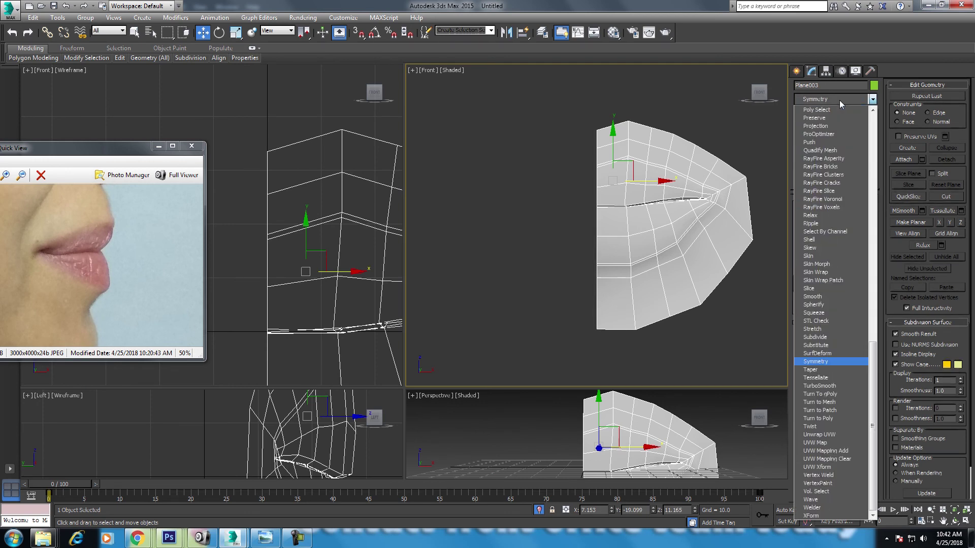
pyautogui.press('Return')
pyautogui.doubleClick(813, 129)
pyautogui.click(824, 138)
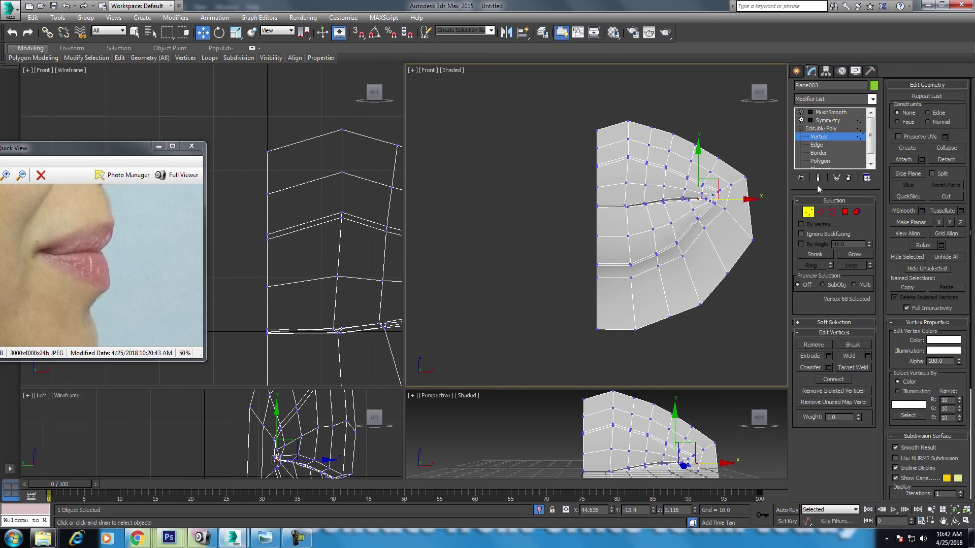
pyautogui.click(818, 179)
# Shift the Symmetry mirror plane slightly along X, then return to Editable Poly vertices.
pyautogui.click(828, 120)
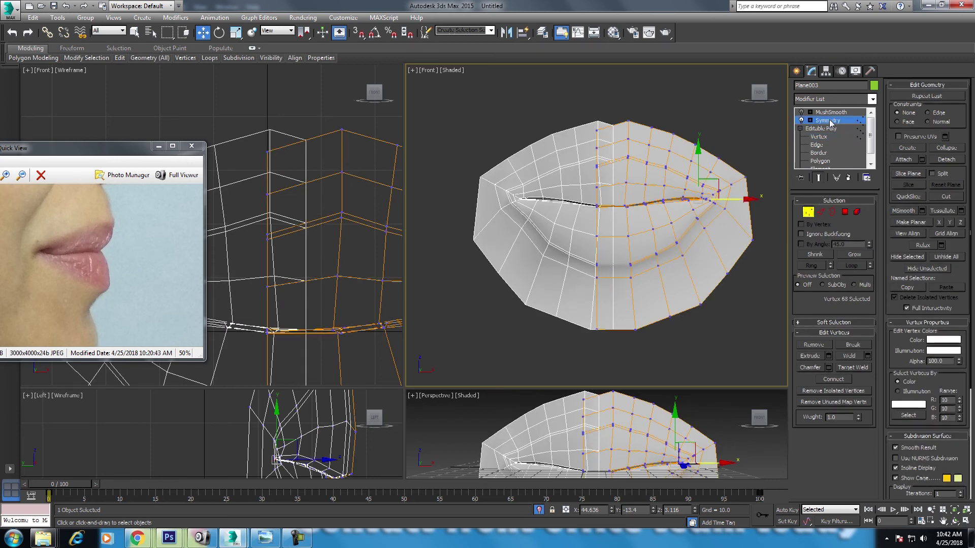
pyautogui.click(810, 120)
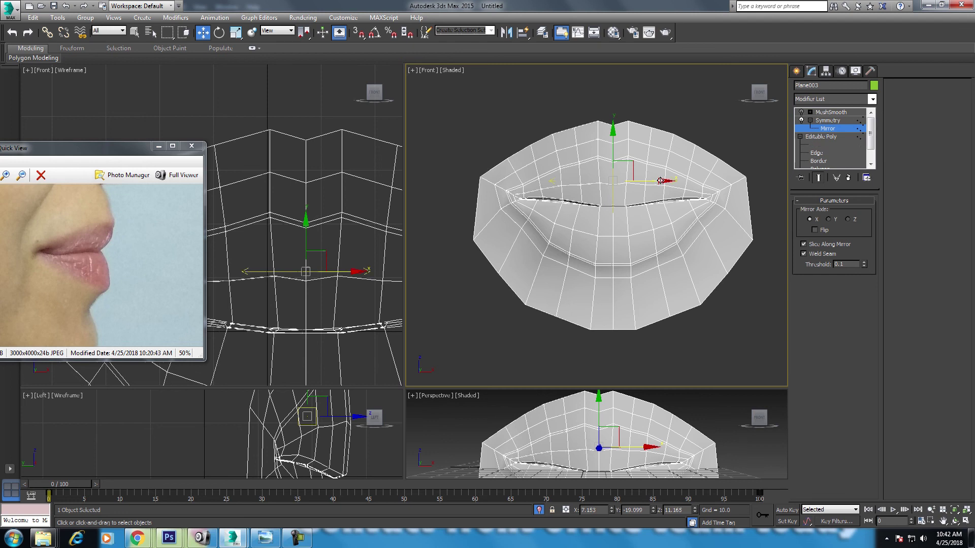
pyautogui.moveTo(667, 183); pyautogui.dragTo(646, 182)
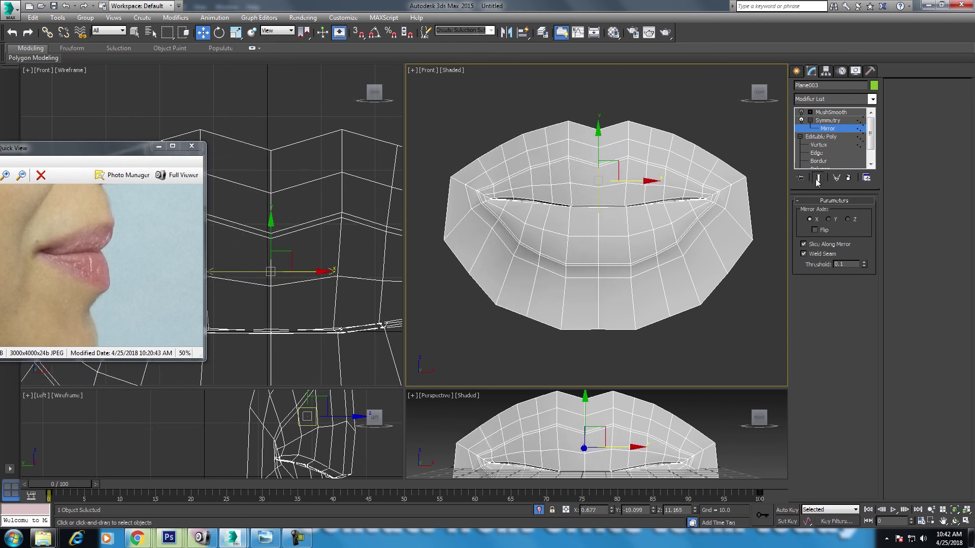
pyautogui.click(818, 145)
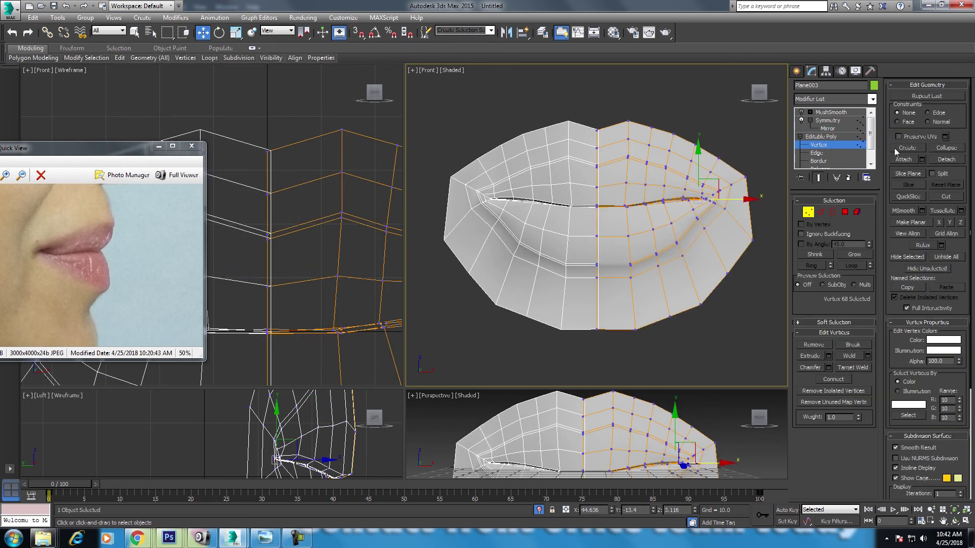
pyautogui.click(828, 128)
pyautogui.moveTo(641, 182); pyautogui.dragTo(638, 181)
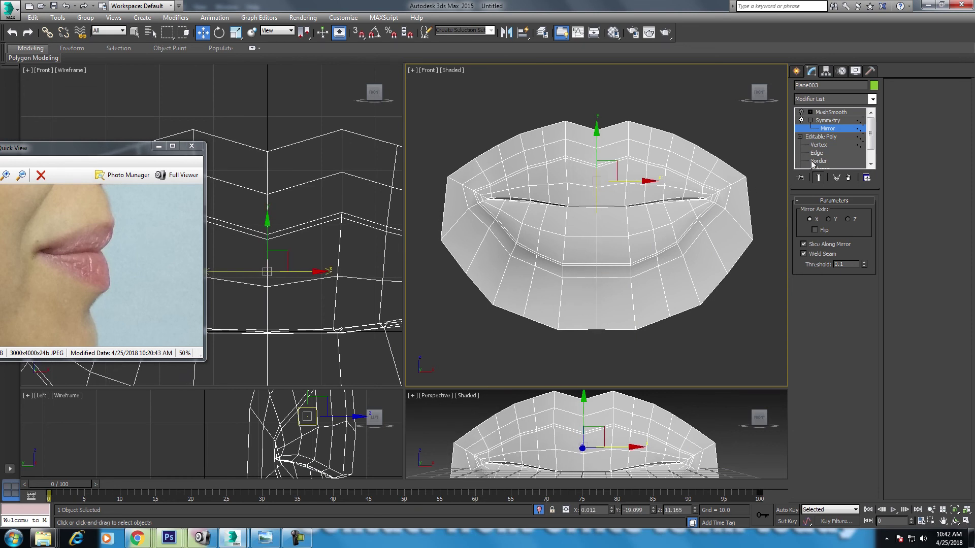
pyautogui.click(816, 145)
pyautogui.moveTo(634, 210); pyautogui.dragTo(641, 215, button='middle')
# In Left view, select a few lip profile vertices and nudge them to match the photo.
pyautogui.press('l')
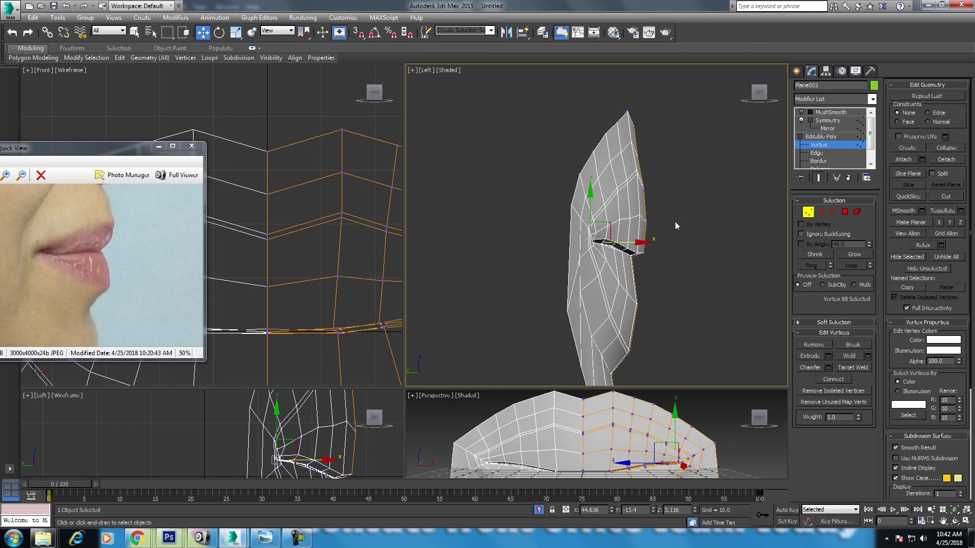
pyautogui.scroll(1, 656, 204)
pyautogui.scroll(2, 660, 196)
pyautogui.moveTo(631, 193); pyautogui.dragTo(676, 184)
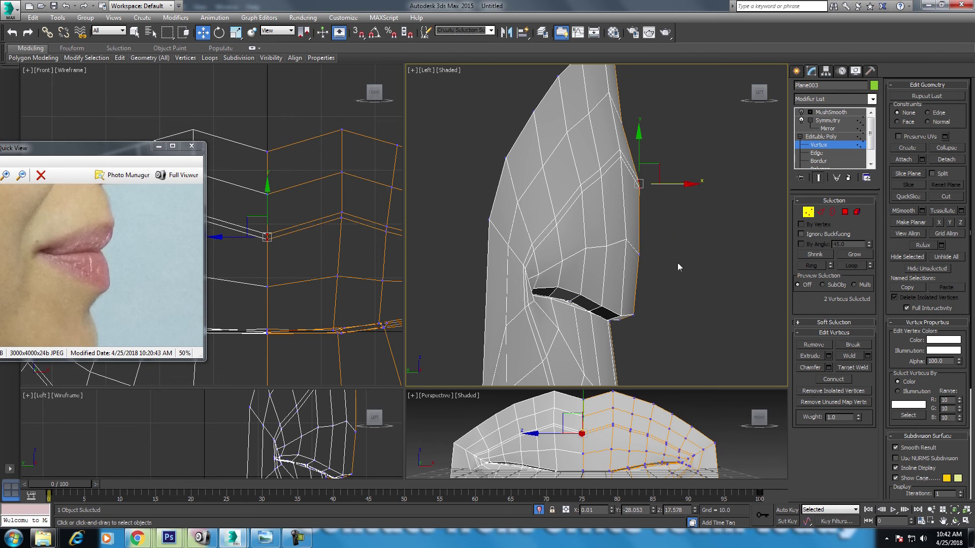
pyautogui.moveTo(349, 268); pyautogui.dragTo(340, 245, button='middle')
pyautogui.moveTo(355, 274); pyautogui.dragTo(256, 299)
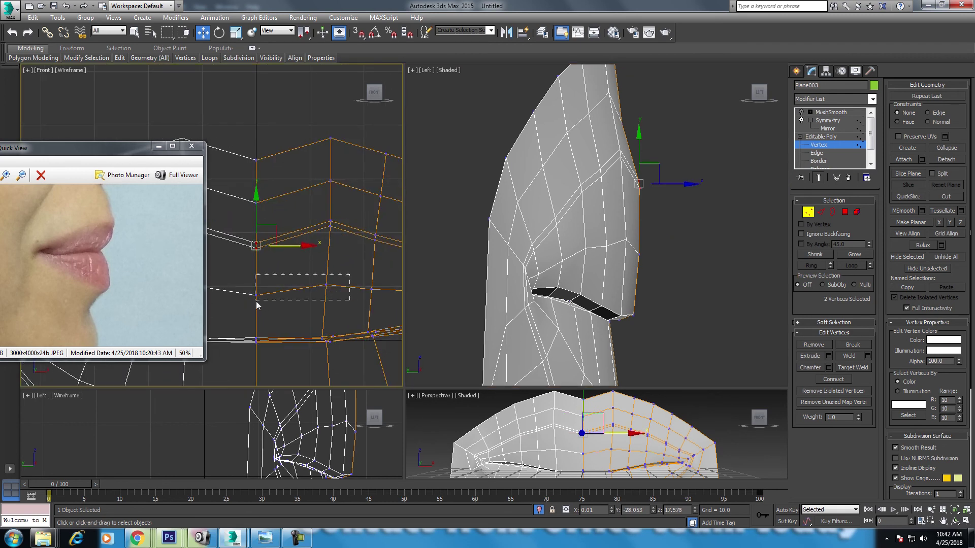
pyautogui.keyDown('ctrl'); pyautogui.click(369, 280); pyautogui.keyUp('ctrl')
pyautogui.moveTo(396, 307); pyautogui.dragTo(355, 281, button='middle')
pyautogui.middleClick(639, 264)
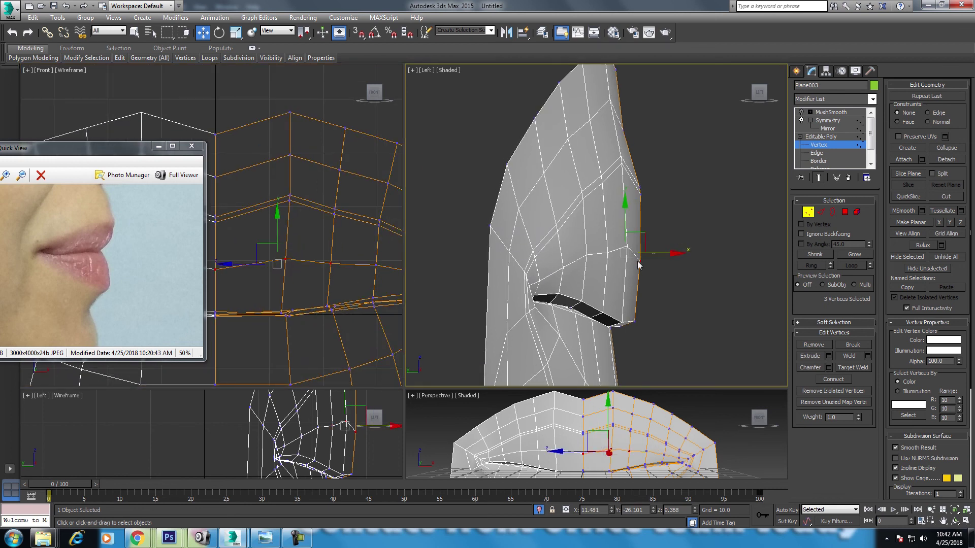
pyautogui.moveTo(669, 254); pyautogui.dragTo(671, 254)
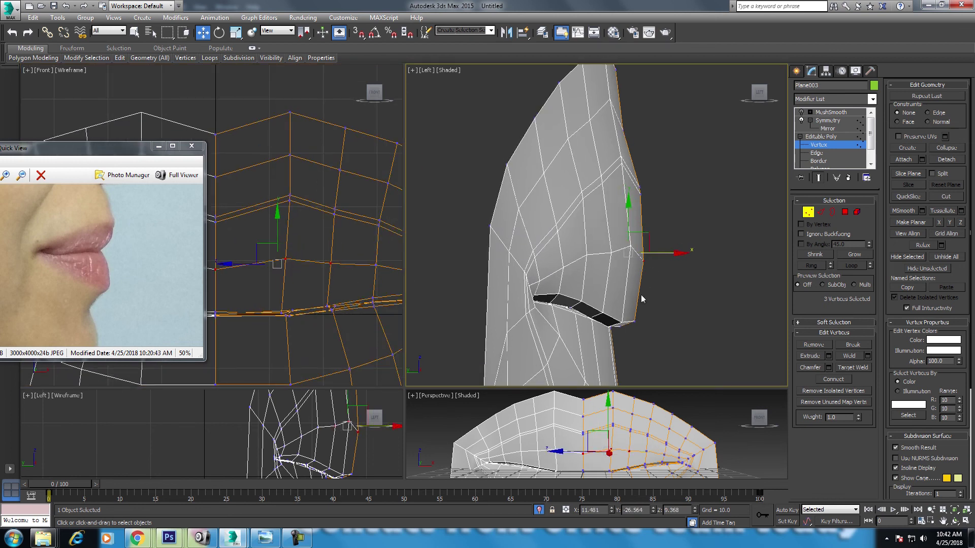
# Turn the view to the right side and move a vertex group to refine the profile.
pyautogui.moveTo(642, 326); pyautogui.dragTo(641, 302, button='middle')
pyautogui.moveTo(305, 305); pyautogui.dragTo(327, 219, button='middle')
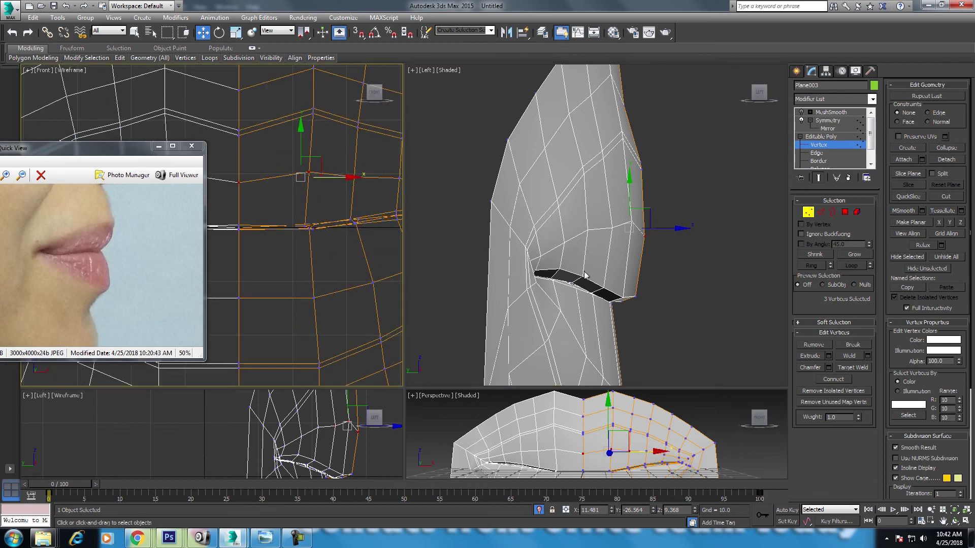
pyautogui.moveTo(735, 87); pyautogui.dragTo(740, 100, button='middle')
pyautogui.click(772, 99)
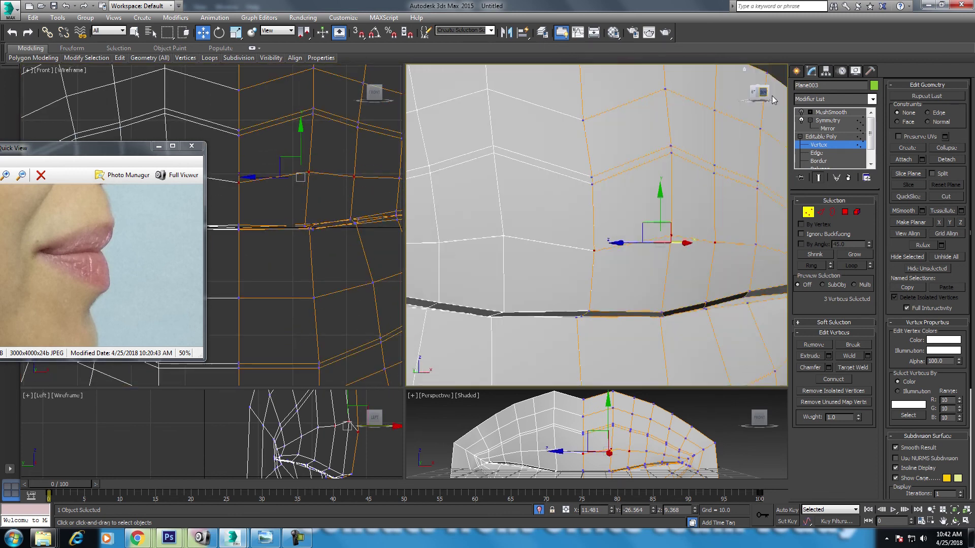
pyautogui.click(772, 99)
pyautogui.moveTo(627, 189); pyautogui.dragTo(634, 127, button='middle')
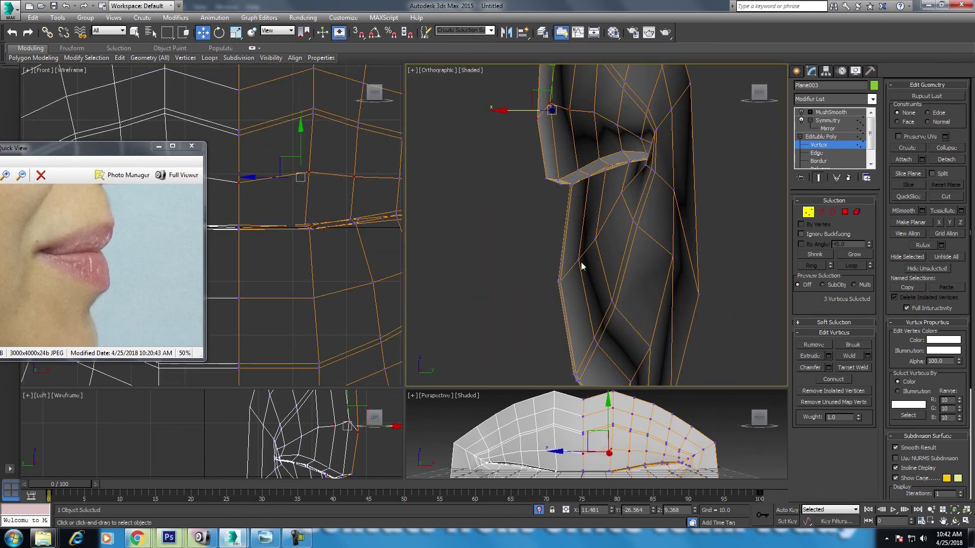
pyautogui.click(560, 281)
pyautogui.click(581, 259)
pyautogui.hotkey('ctrl', 'z')
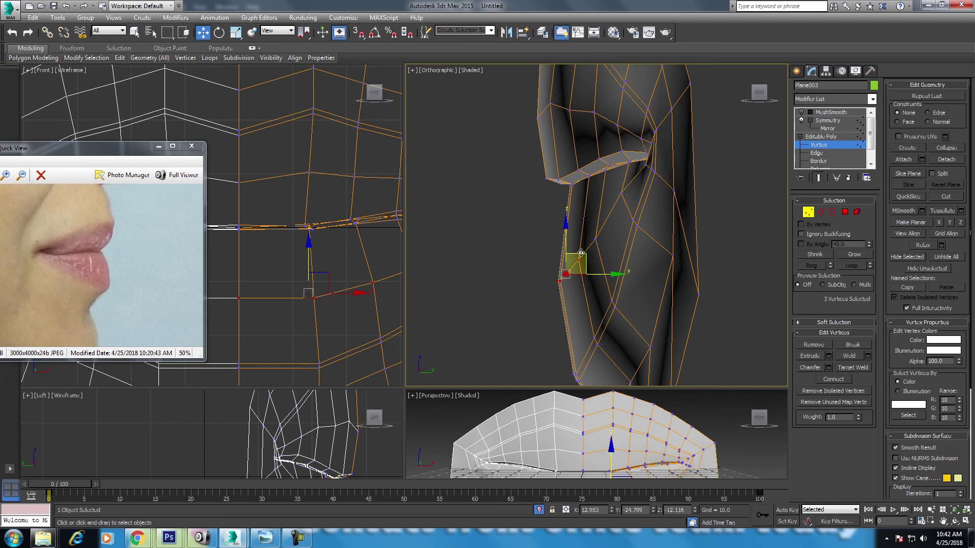
pyautogui.moveTo(577, 249); pyautogui.dragTo(579, 181, button='middle')
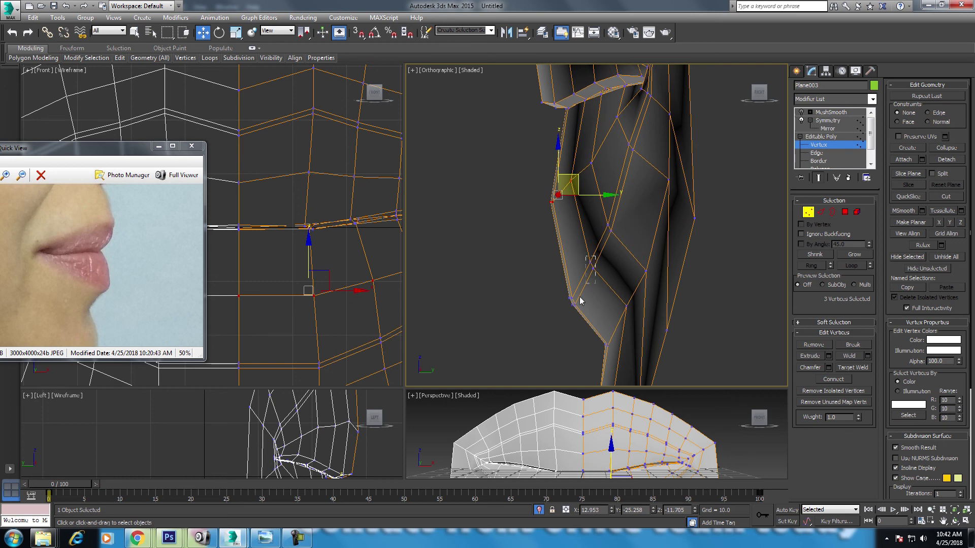
pyautogui.hotkey('ctrl', 'z')
pyautogui.moveTo(598, 269); pyautogui.dragTo(594, 271)
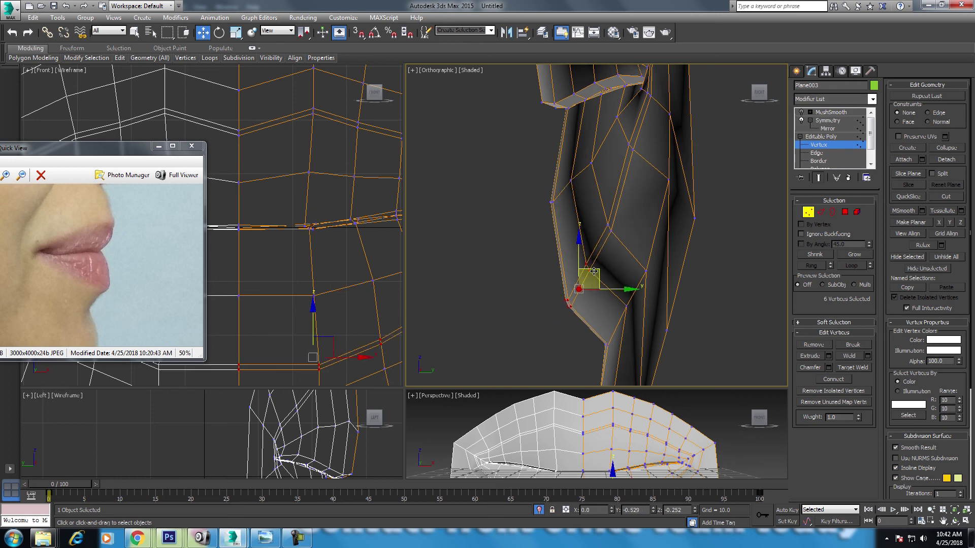
# Move three lip-edge vertices up and right, then nudge two single profile vertices.
pyautogui.moveTo(594, 274); pyautogui.dragTo(578, 231, button='middle')
pyautogui.moveTo(619, 264); pyautogui.dragTo(582, 310)
pyautogui.moveTo(614, 278); pyautogui.dragTo(621, 266)
pyautogui.click(632, 227)
pyautogui.moveTo(649, 215); pyautogui.dragTo(652, 212)
pyautogui.click(654, 136)
pyautogui.moveTo(675, 119); pyautogui.dragTo(677, 117)
# Select the vertex at the lip's lower end and recenter the whole lip mesh in view.
pyautogui.moveTo(637, 361); pyautogui.dragTo(655, 254, button='middle')
pyautogui.moveTo(636, 288); pyautogui.dragTo(634, 259, button='middle')
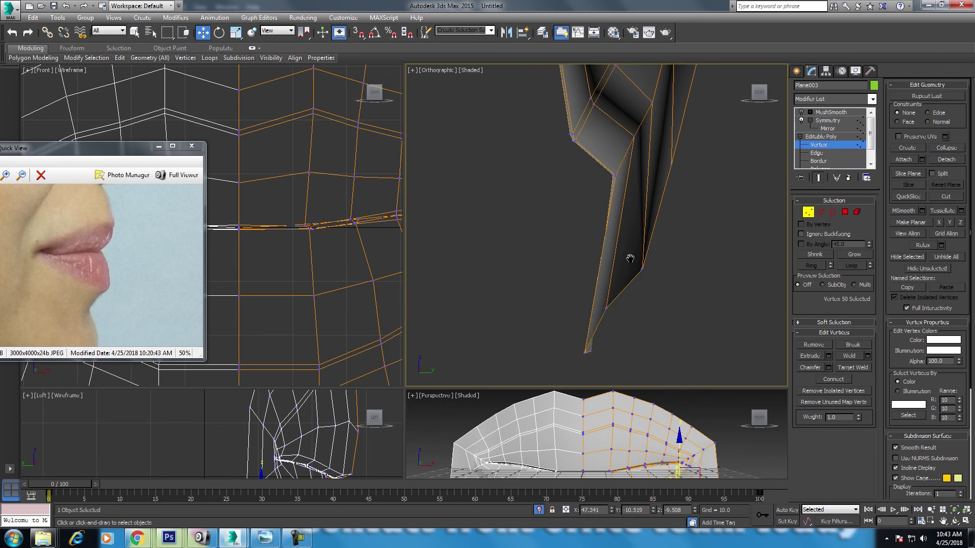
pyautogui.moveTo(634, 274); pyautogui.dragTo(664, 229)
pyautogui.moveTo(644, 173); pyautogui.dragTo(644, 276, button='middle')
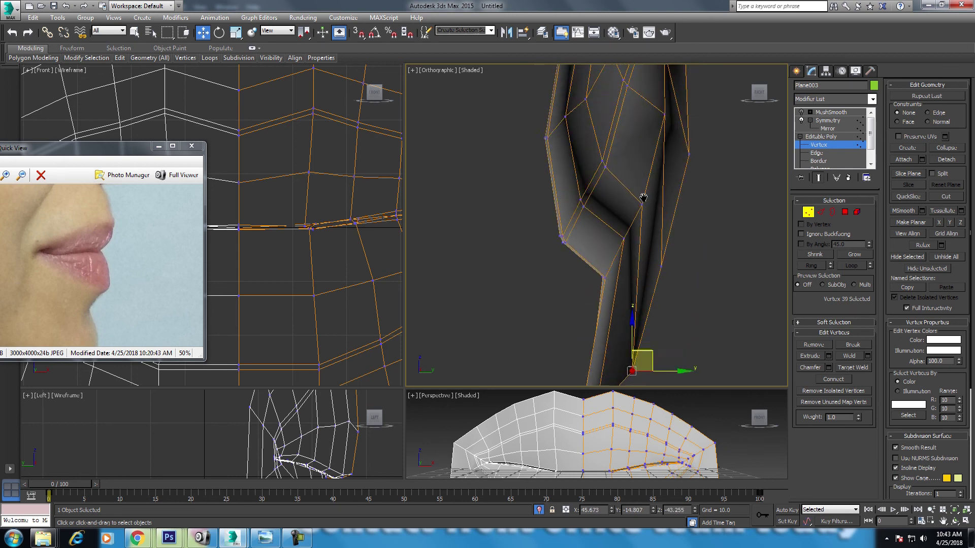
pyautogui.scroll(3, 611, 305)
pyautogui.moveTo(580, 319); pyautogui.dragTo(559, 315, button='middle')
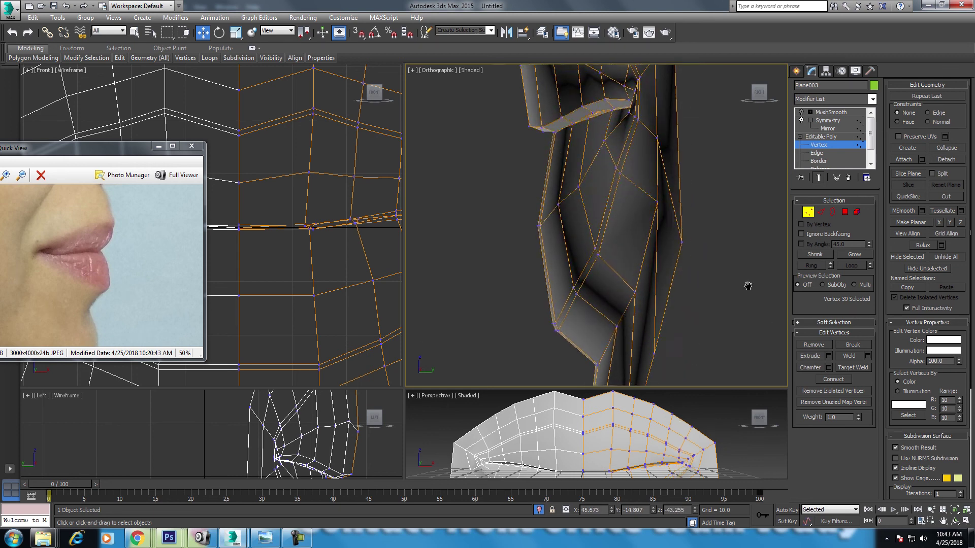
pyautogui.scroll(-1, 599, 194)
pyautogui.moveTo(601, 183); pyautogui.dragTo(496, 294, button='middle')
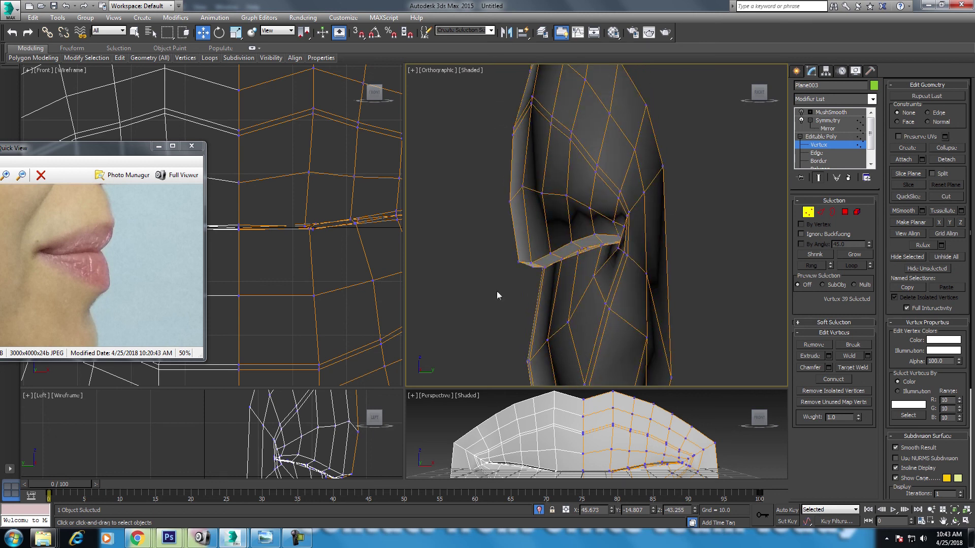
pyautogui.scroll(-3, 574, 244)
pyautogui.moveTo(579, 239); pyautogui.dragTo(574, 243, button='middle')
pyautogui.scroll(2, 590, 199)
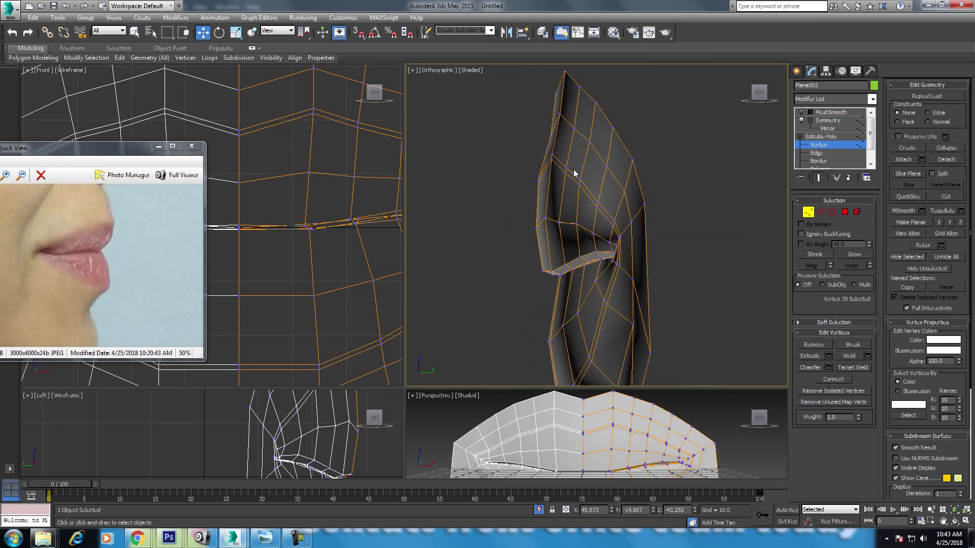
pyautogui.scroll(3, 575, 188)
# Move two upper-lip vertices down and to the right.
pyautogui.moveTo(525, 195); pyautogui.dragTo(526, 196)
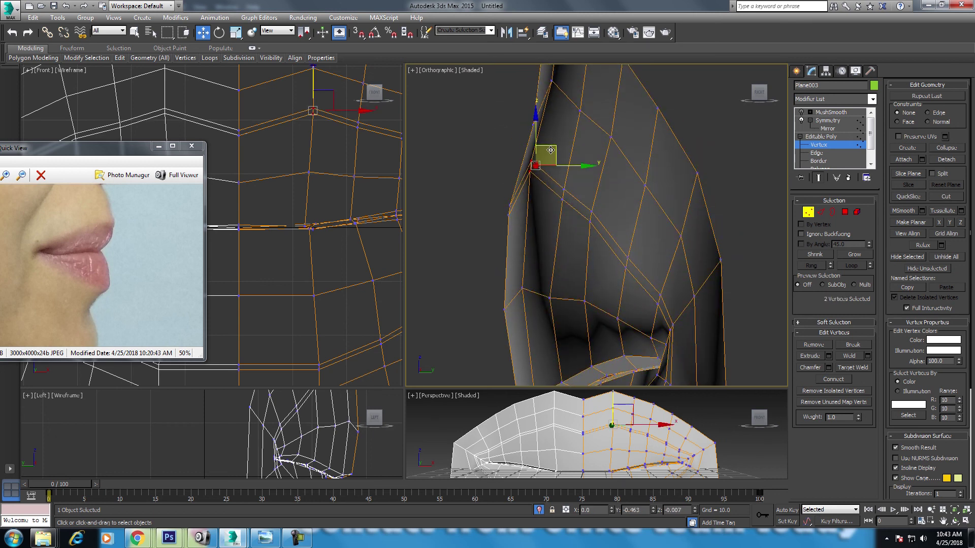
pyautogui.moveTo(561, 153); pyautogui.dragTo(588, 181)
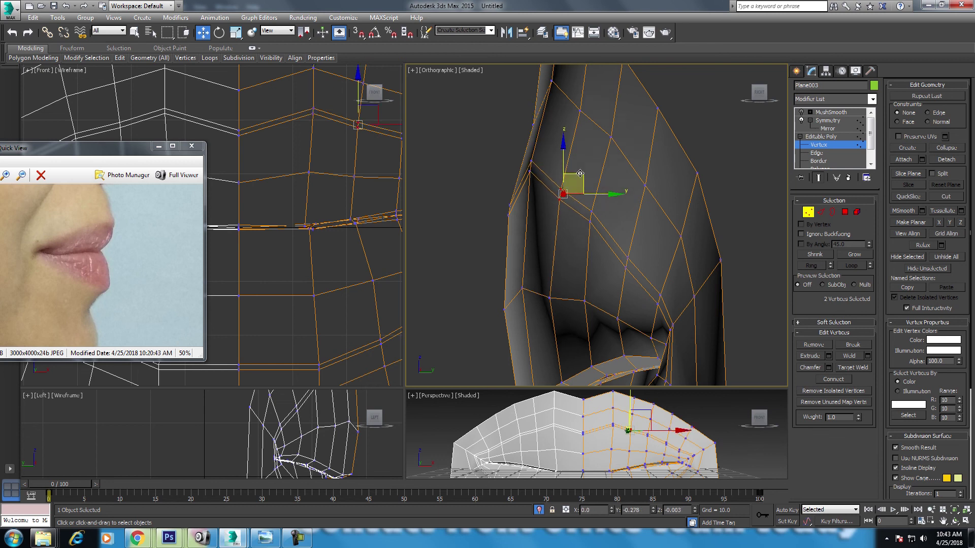
pyautogui.scroll(-2, 549, 288)
pyautogui.moveTo(548, 288); pyautogui.dragTo(561, 219, button='middle')
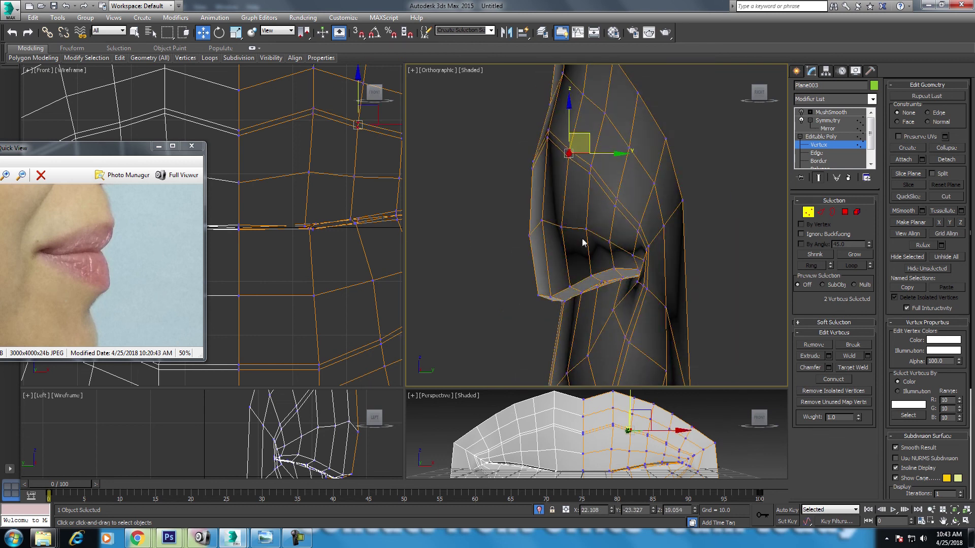
# Check the reshaped lips in perspective, orbiting to a frontal view.
pyautogui.press('p')
pyautogui.scroll(-3, 586, 263)
pyautogui.scroll(-2, 666, 288)
pyautogui.keyDown('alt'); pyautogui.moveTo(626, 248); pyautogui.dragTo(624, 270, button='middle'); pyautogui.keyUp('alt')
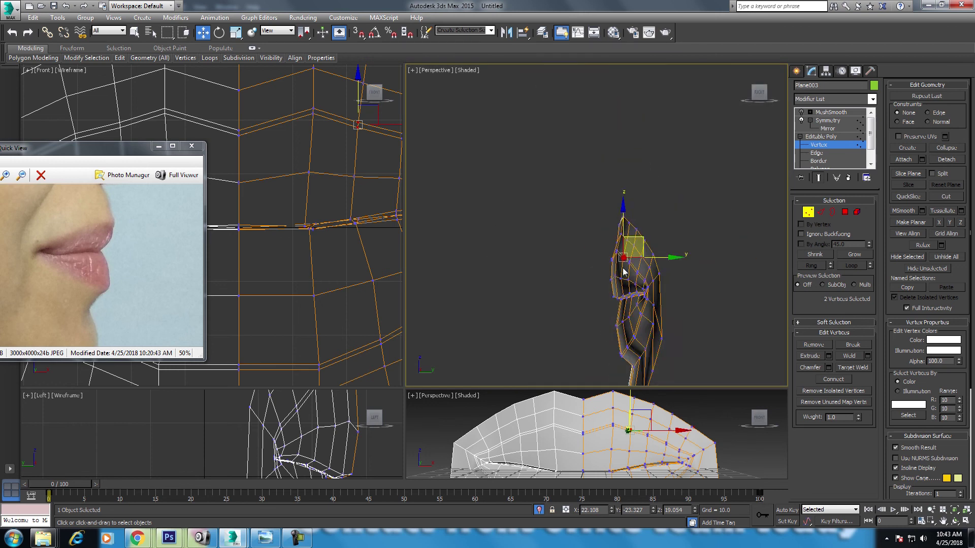
pyautogui.click(955, 521)
pyautogui.moveTo(596, 272)
pyautogui.mouseDown()
pyautogui.moveTo(606, 230)
pyautogui.moveTo(632, 236)
pyautogui.moveTo(616, 241)
pyautogui.mouseUp()
pyautogui.press('w')
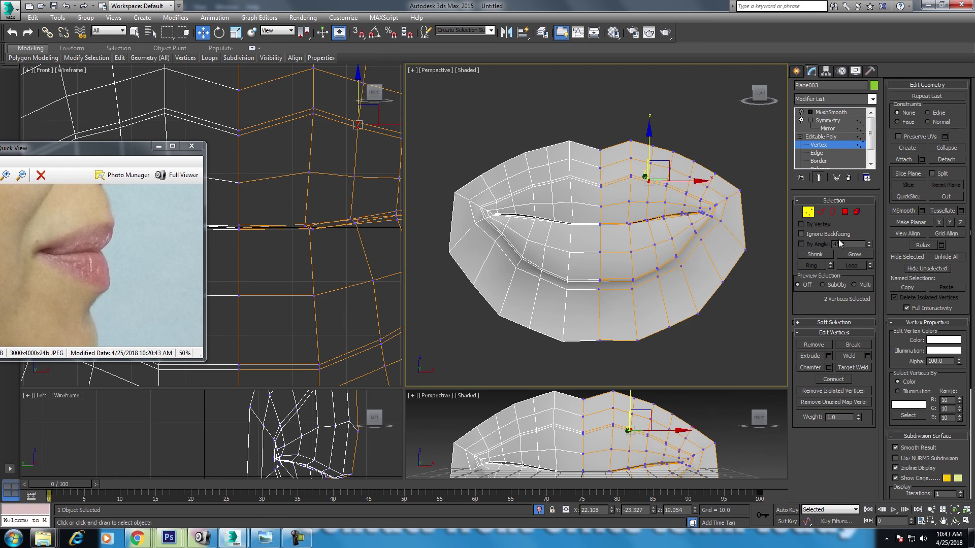
# At Edge level, Ring-select the 13 vertical lip edges and pan the reference photo down to the chin.
pyautogui.click(821, 212)
pyautogui.click(693, 312)
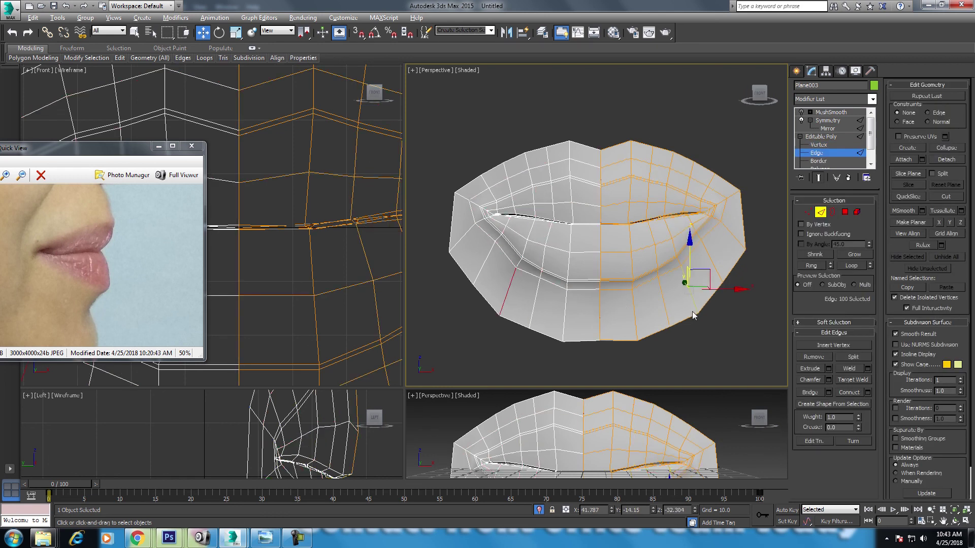
pyautogui.keyDown('shift'); pyautogui.click(697, 320); pyautogui.keyUp('shift')
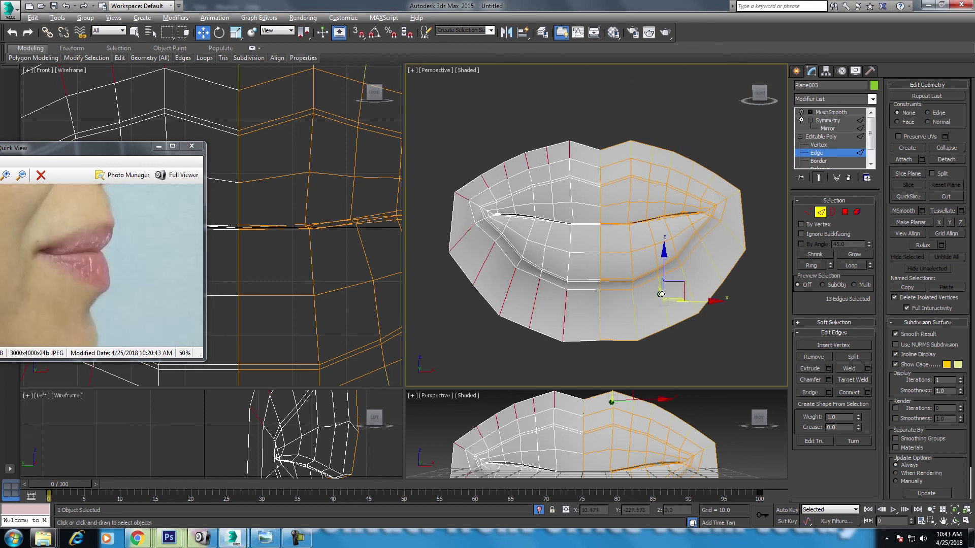
pyautogui.moveTo(81, 299); pyautogui.dragTo(92, 250)
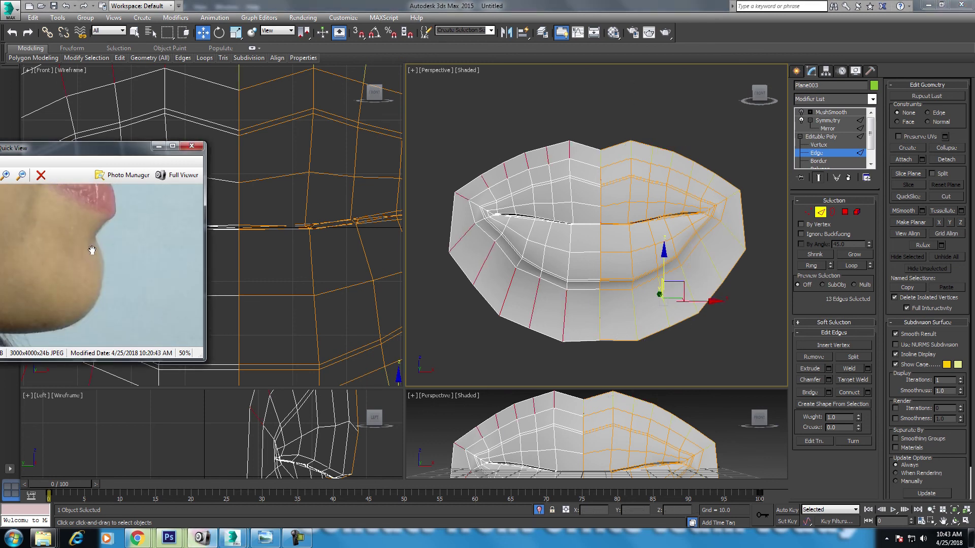